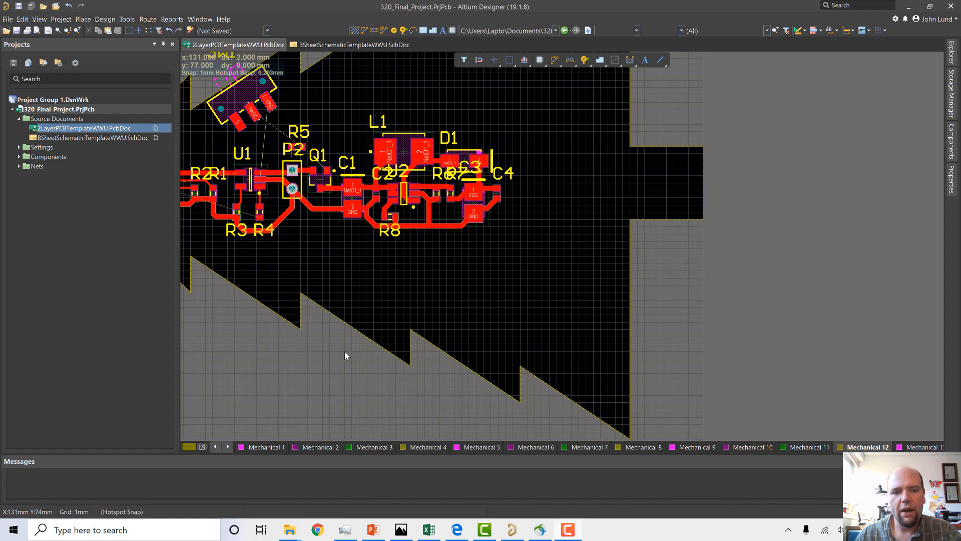
Try to select the board outline with a selection window around the whole board.
scroll(345, 350, down, 1)
scroll(345, 350, up, 1)
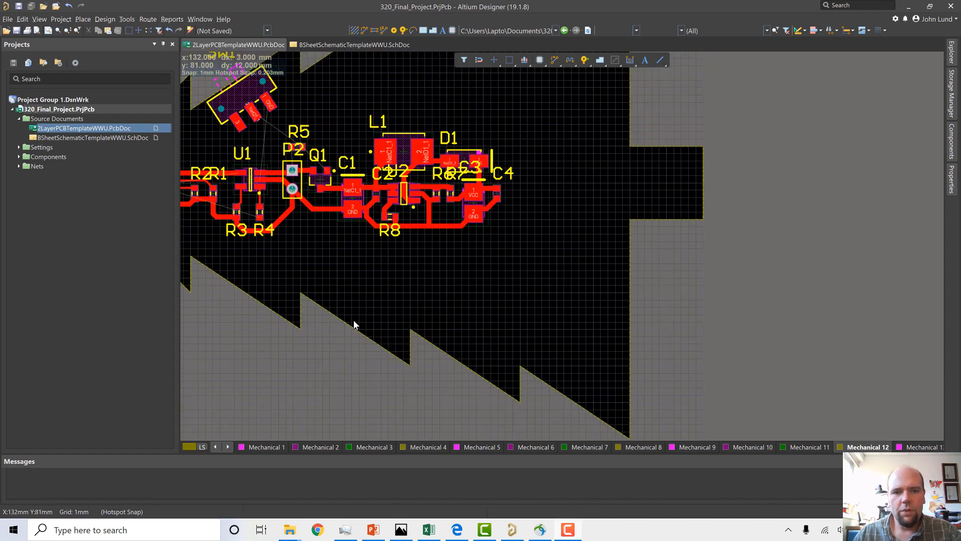
ctrl+scroll(354, 318, down, 2)
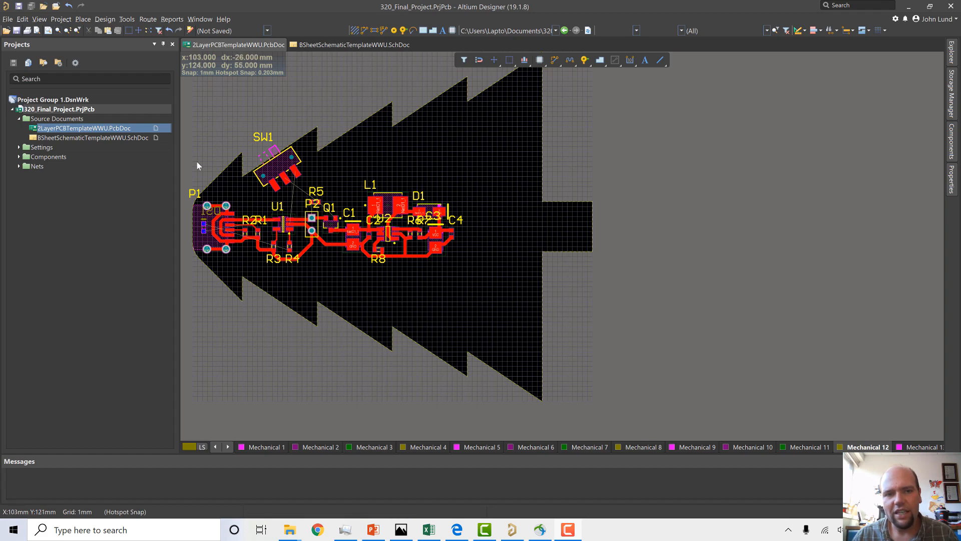
click(191, 418)
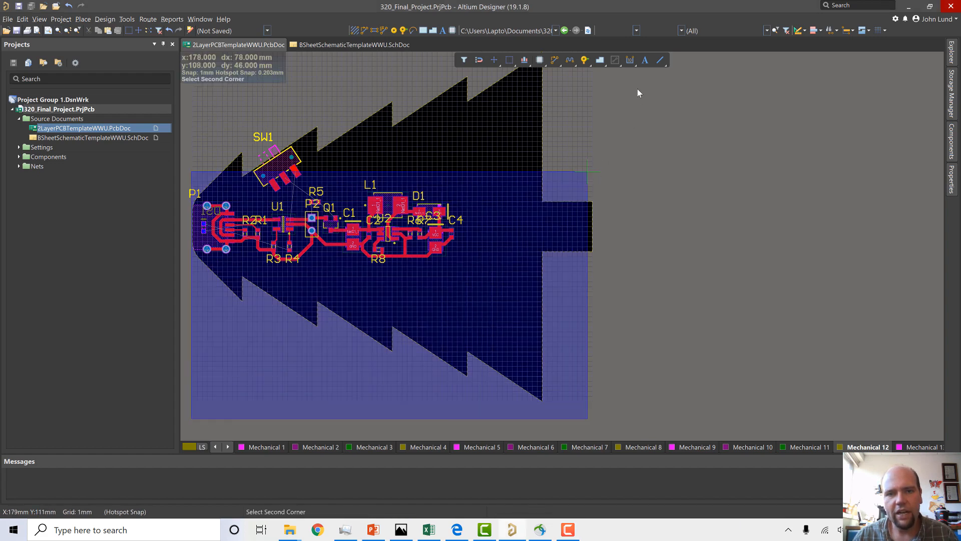
drag(638, 89, 669, 32)
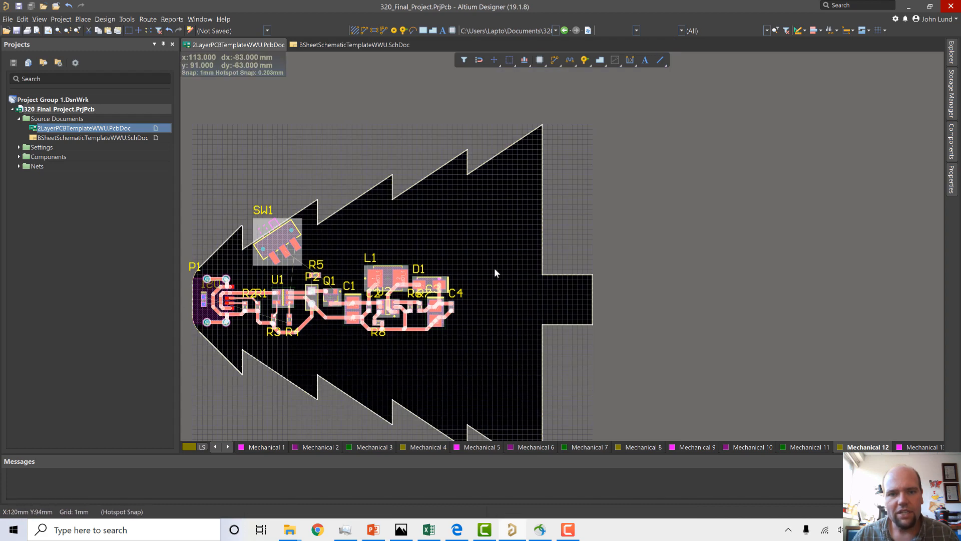
click(657, 195)
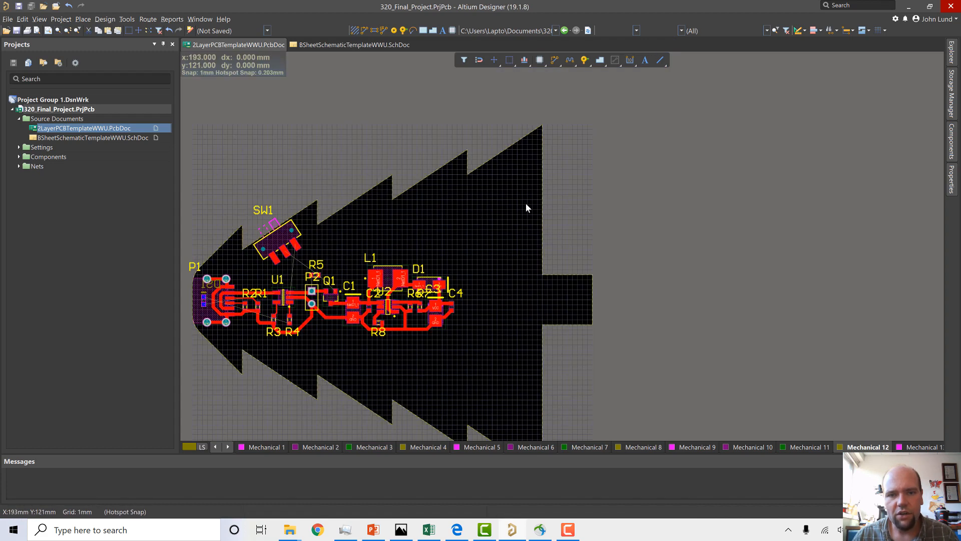
Try to select the upper zigzag outline tracks of the tree one after another.
click(339, 212)
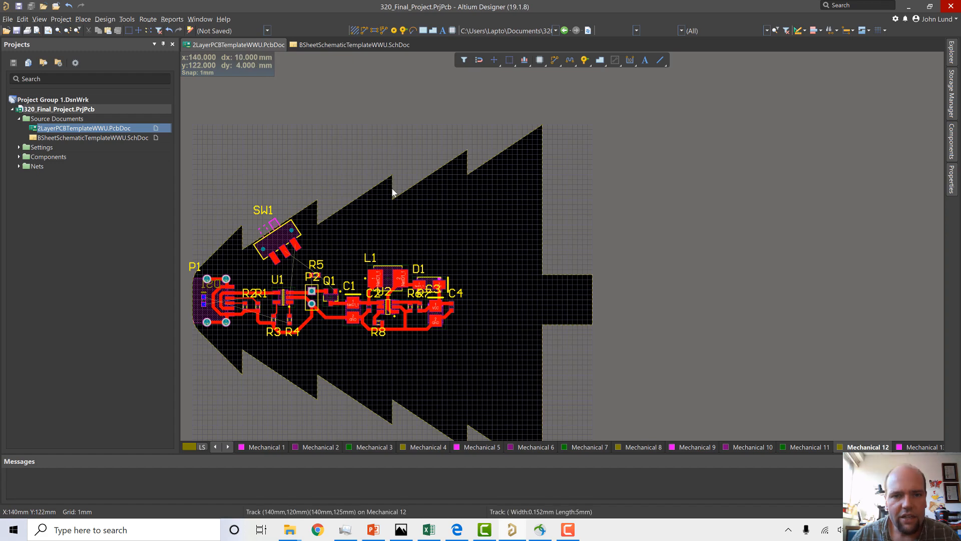
scroll(349, 233, up, 3)
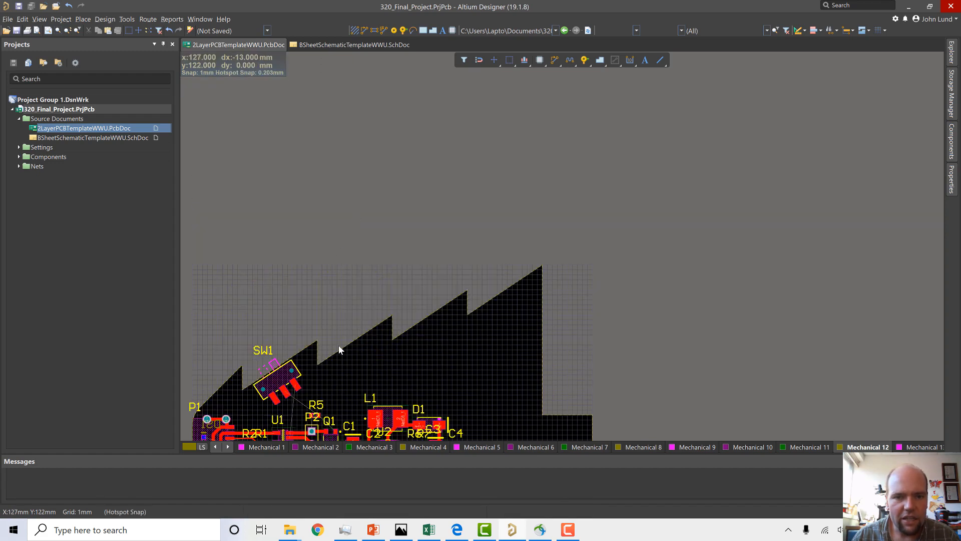
ctrl+scroll(339, 347, up, 4)
click(379, 324)
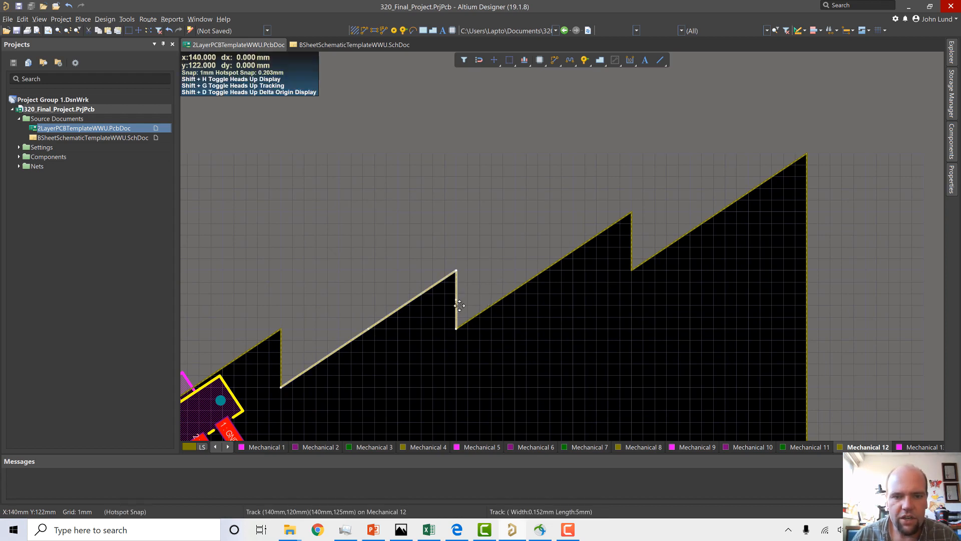
shift+click(484, 310)
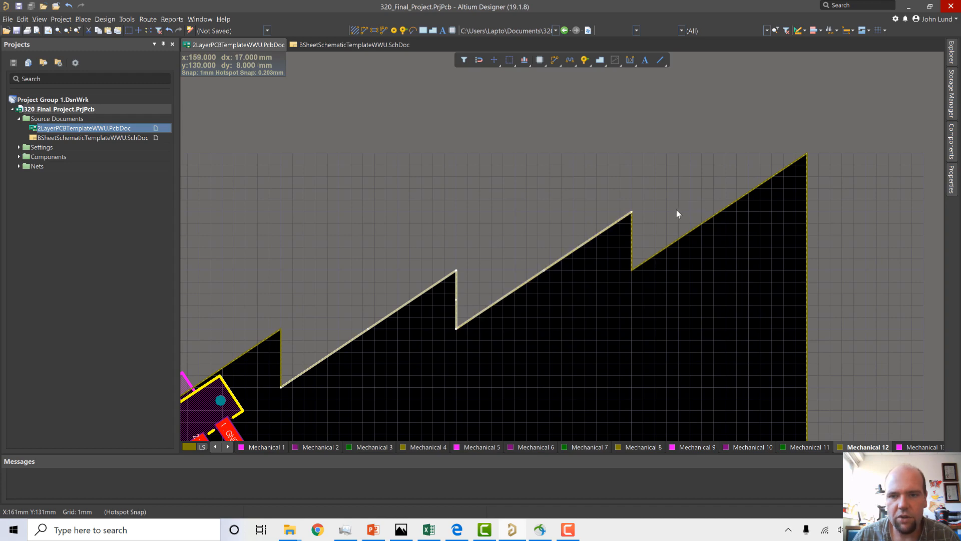
ctrl+scroll(566, 255, down, 5)
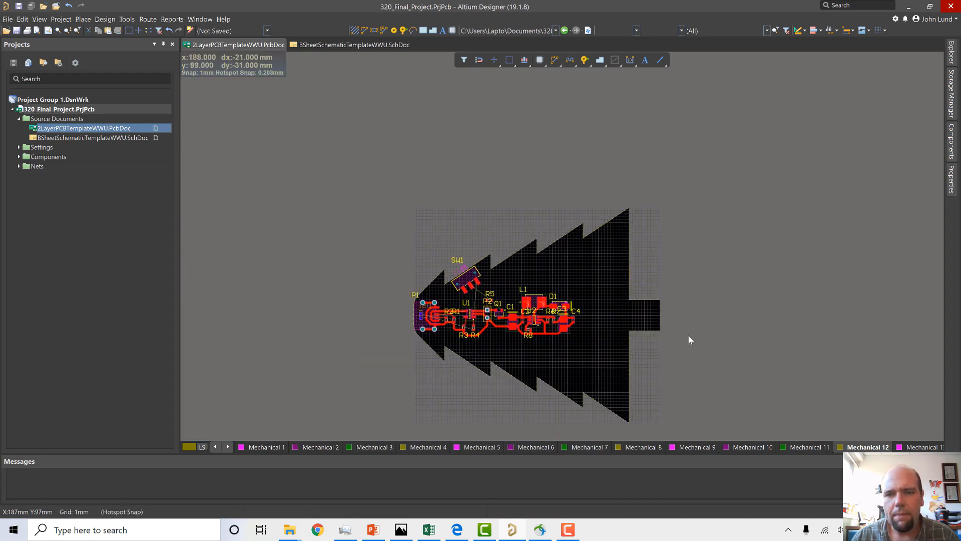
Widen the tree trunk outline to 14 mm by moving its upper and lower edge tracks outward to Y 107 mm and Y 93 mm.
right_drag(723, 353, 669, 289)
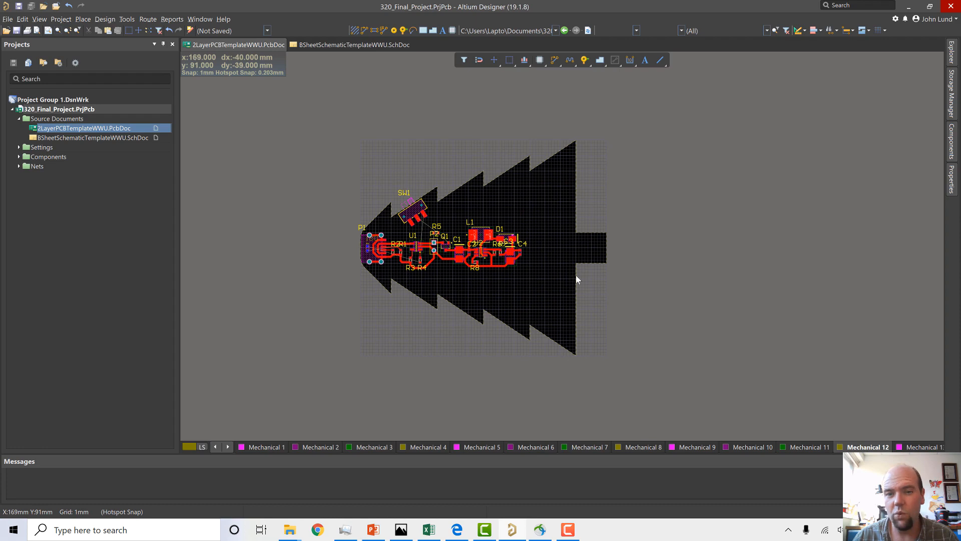
key(shift)
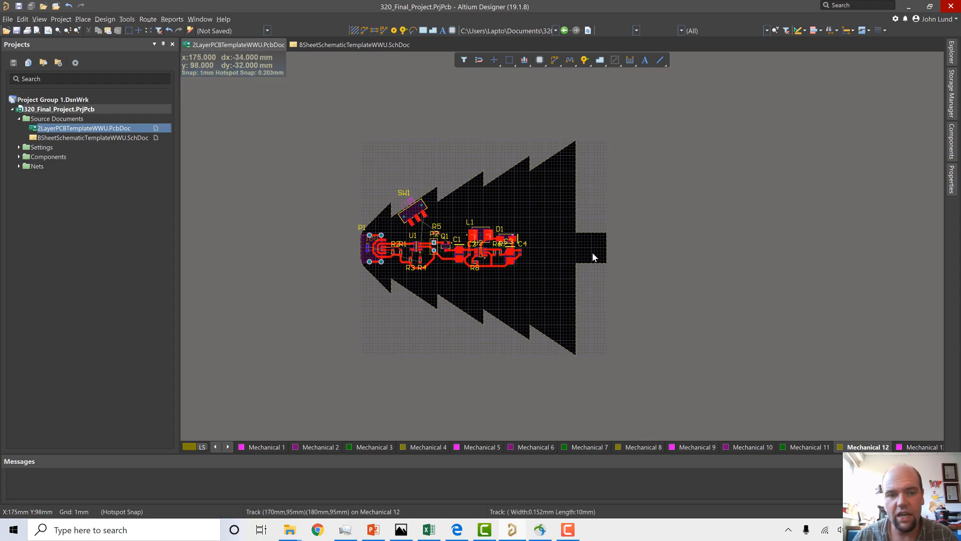
key(shift)
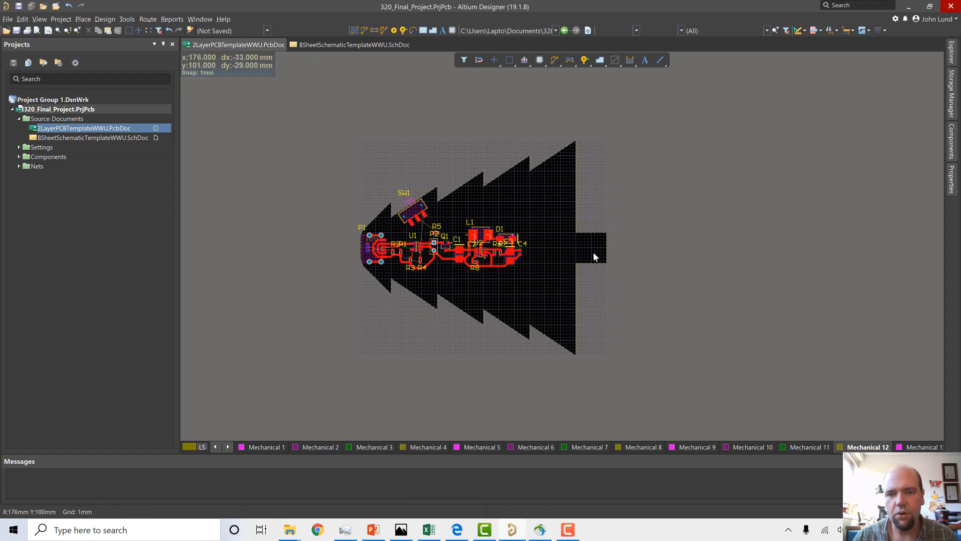
ctrl+scroll(594, 253, up, 2)
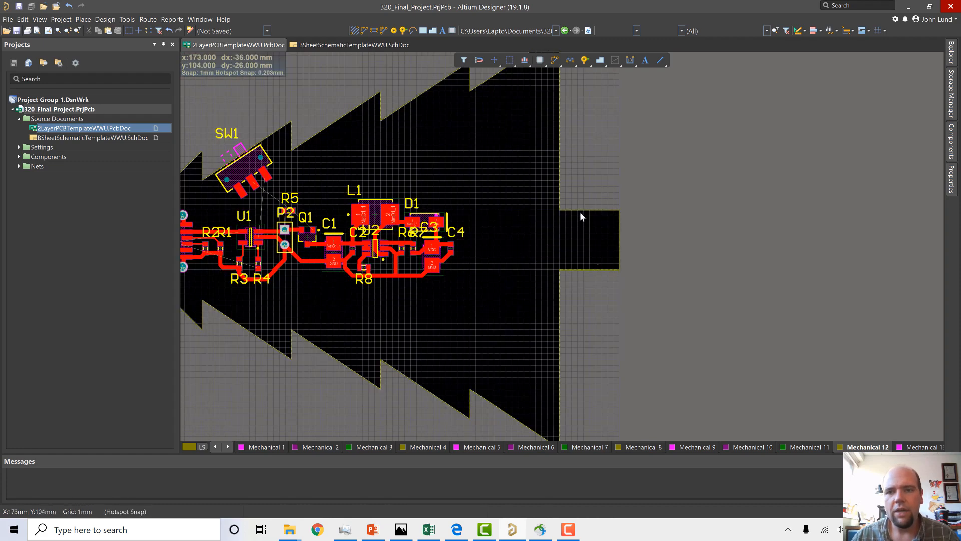
scroll(591, 236, down, 2)
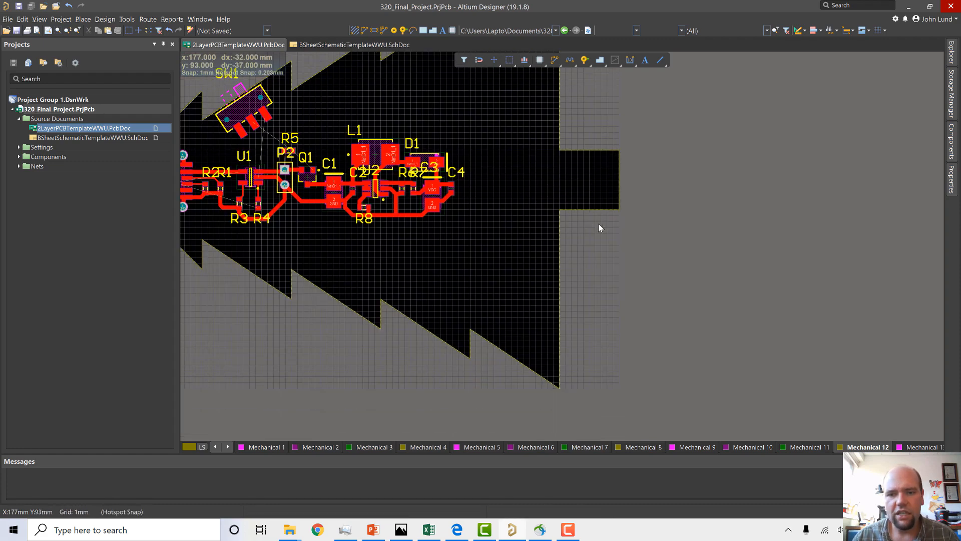
ctrl+scroll(599, 224, down, 2)
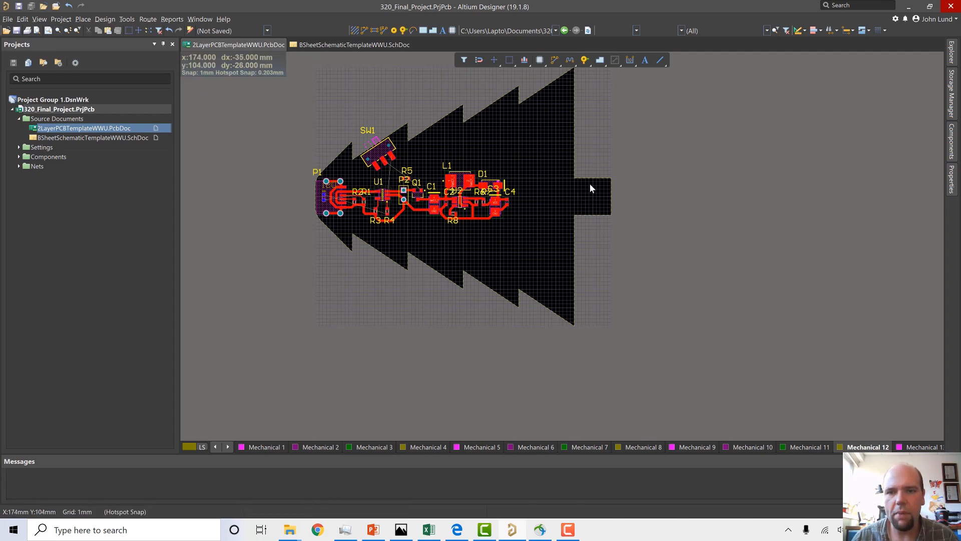
ctrl+scroll(589, 183, up, 4)
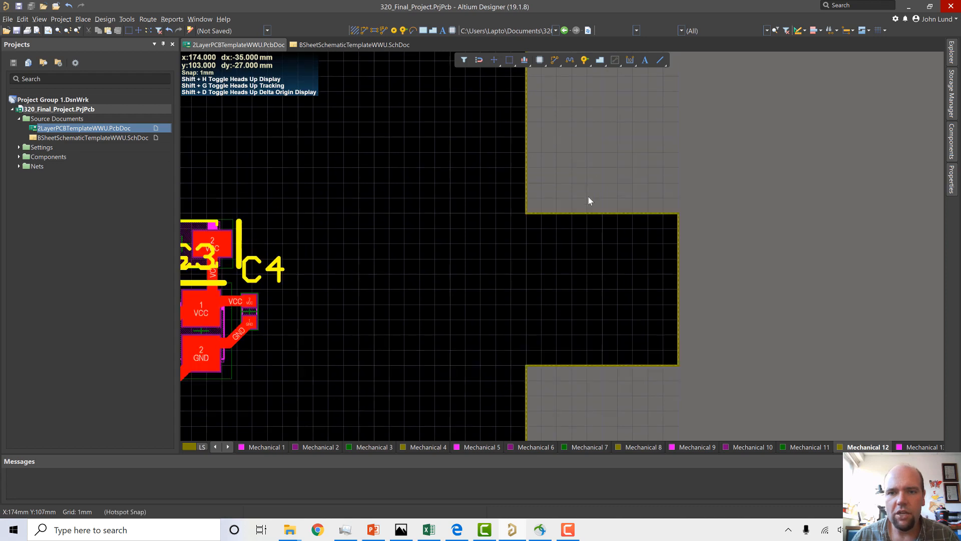
click(588, 212)
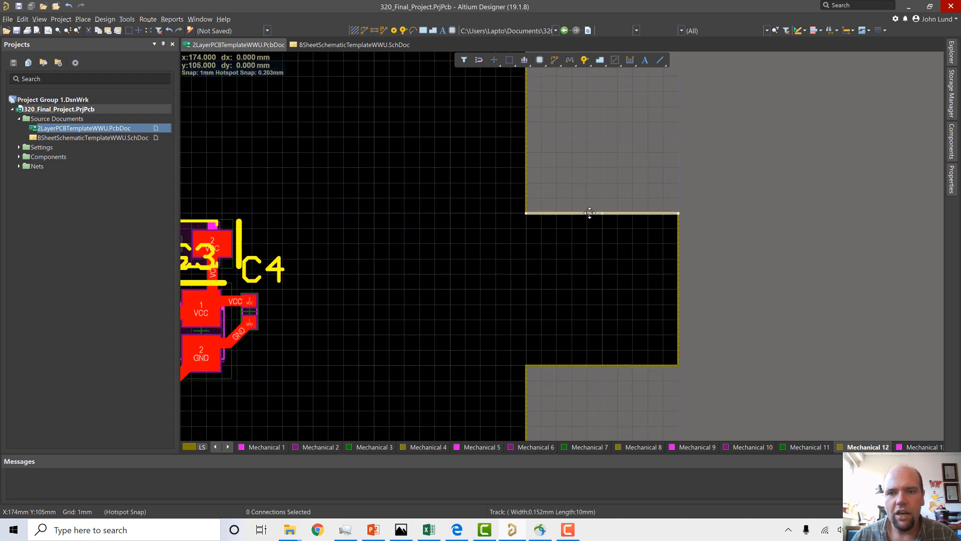
drag(590, 214, 589, 183)
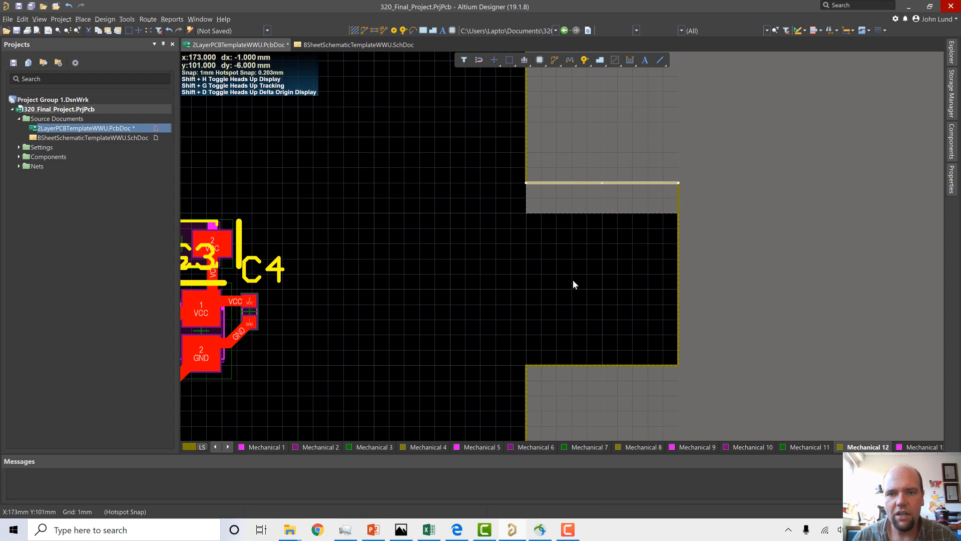
scroll(573, 280, down, 1)
drag(570, 326, 572, 358)
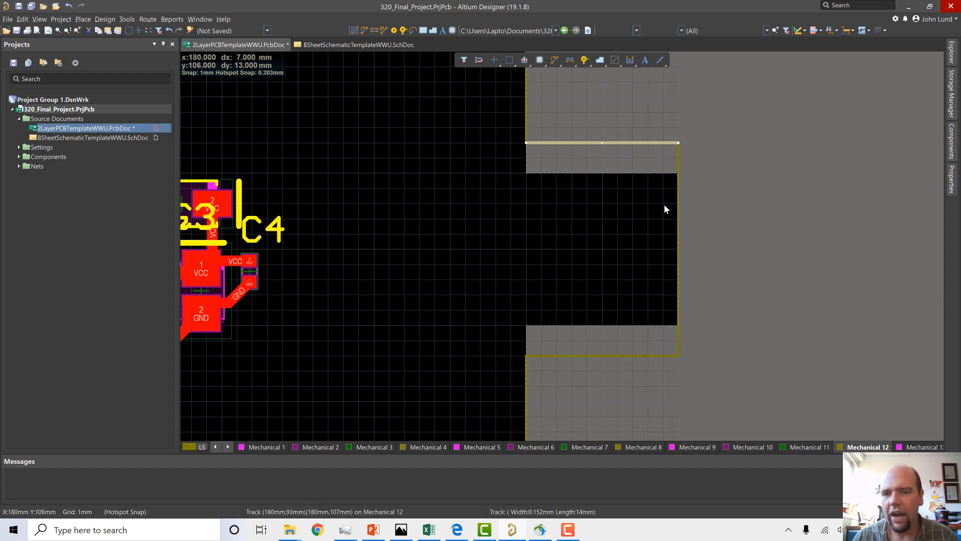
ctrl+scroll(663, 203, down, 4)
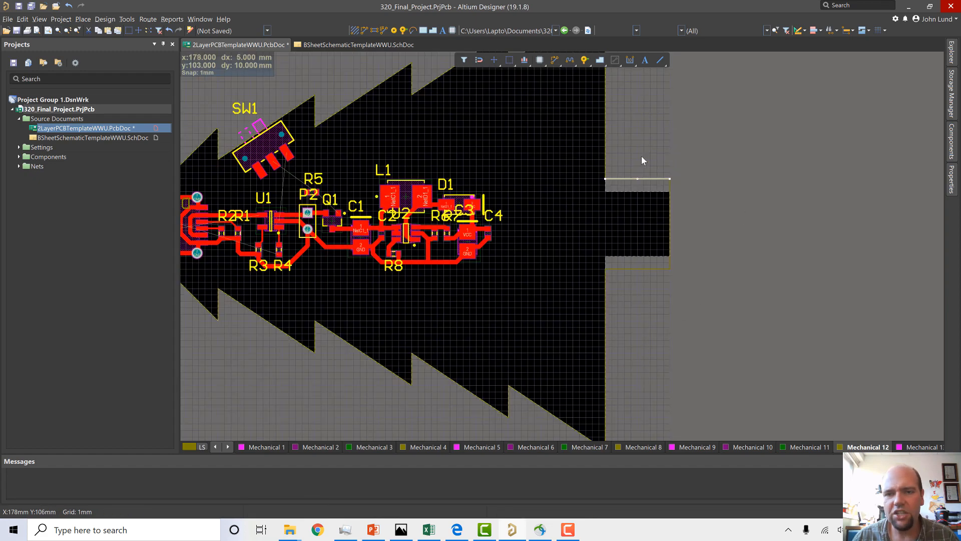
click(786, 223)
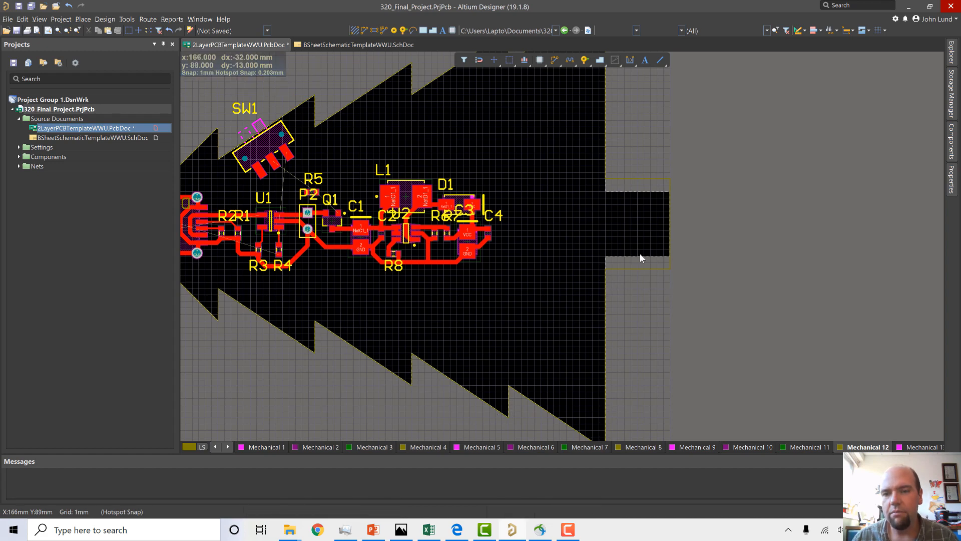
Select all objects on Mechanical 12 using Find Similar Objects from the trunk's upper edge track, with Layer set to Same and Object Kind to Any.
scroll(640, 277, down, 2)
scroll(339, 194, up, 5)
ctrl+scroll(339, 192, down, 2)
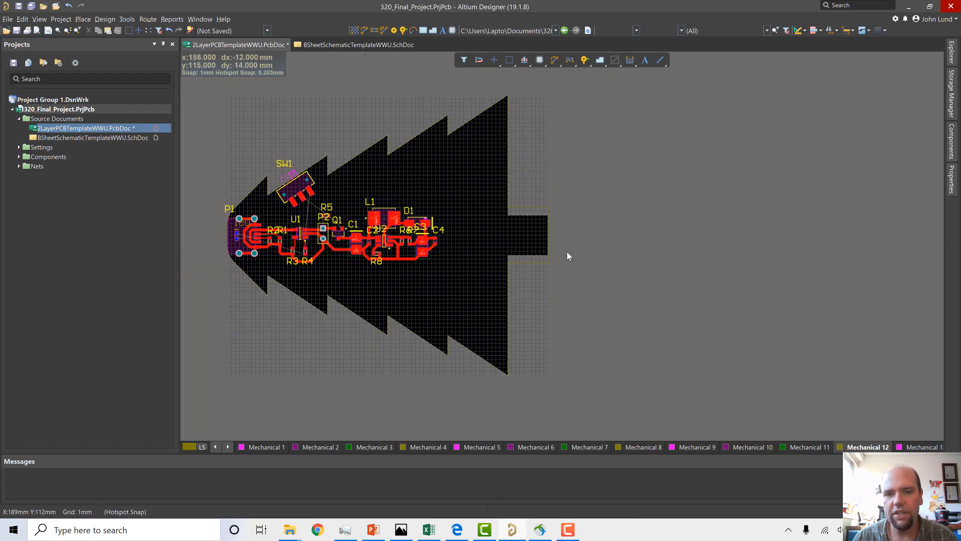
ctrl+scroll(510, 228, up, 5)
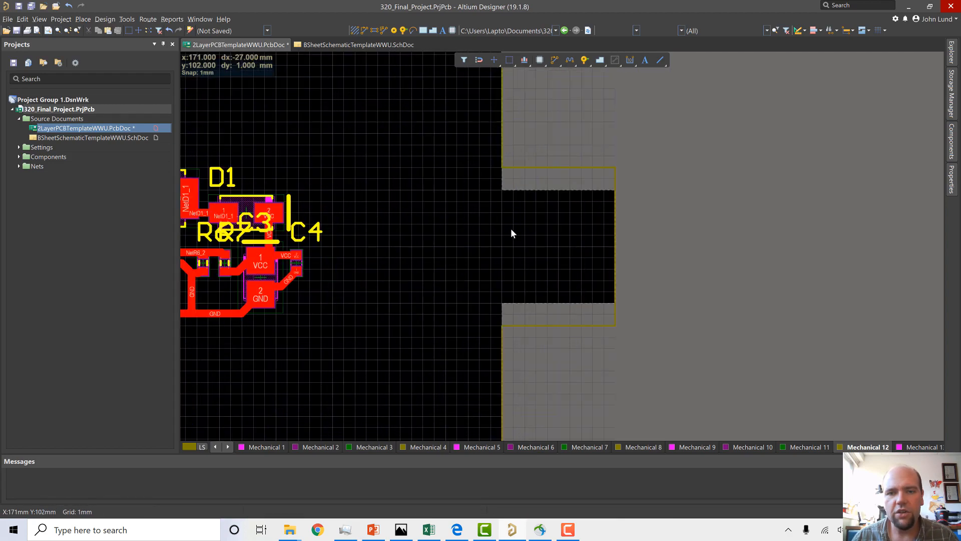
click(532, 155)
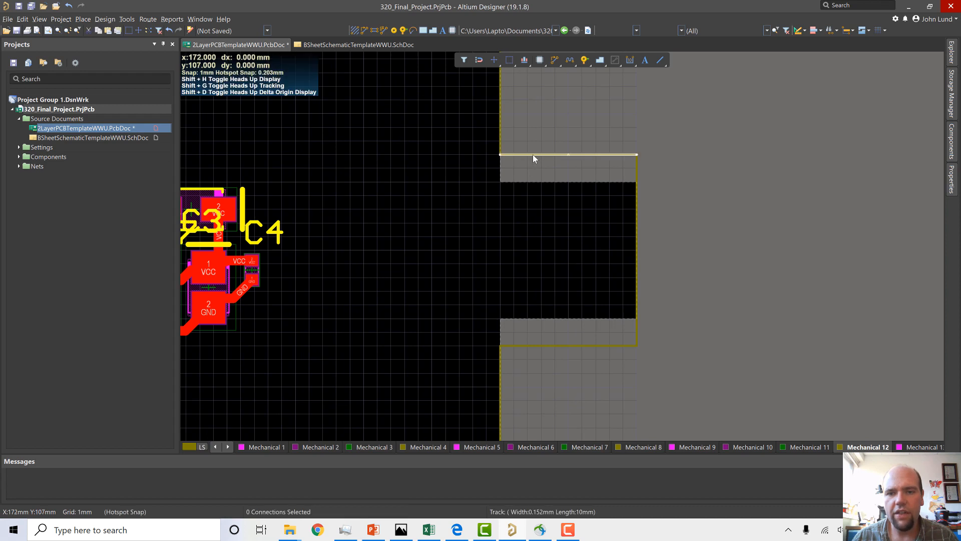
right_click(533, 154)
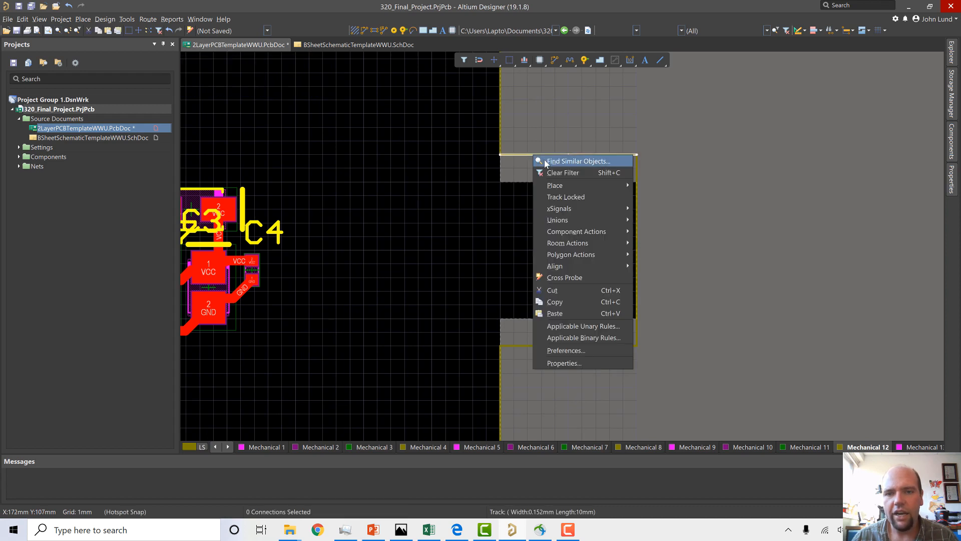
click(545, 159)
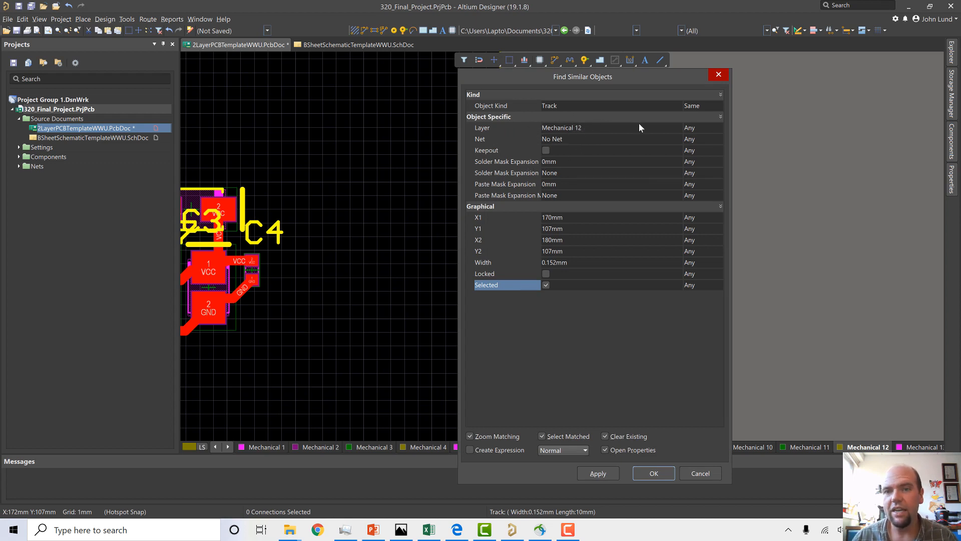
click(708, 127)
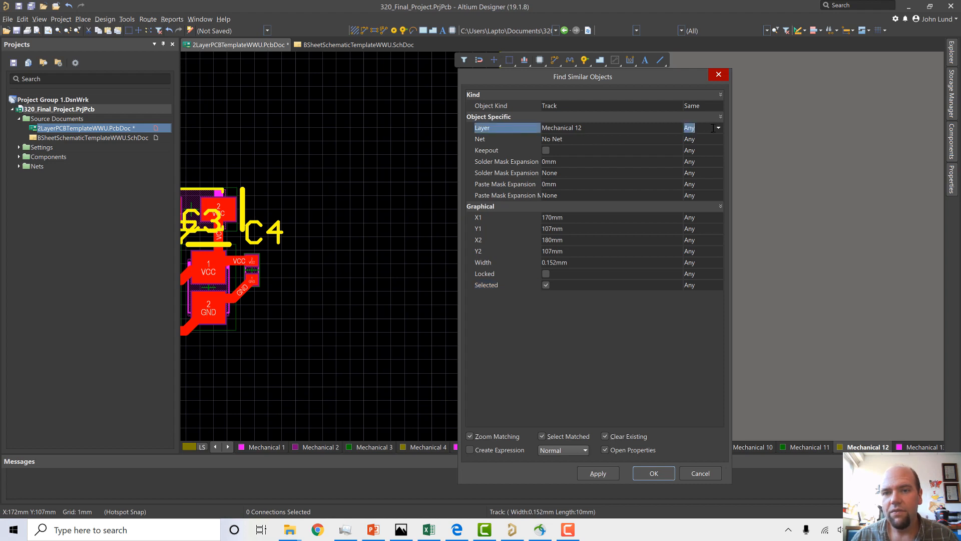
click(698, 148)
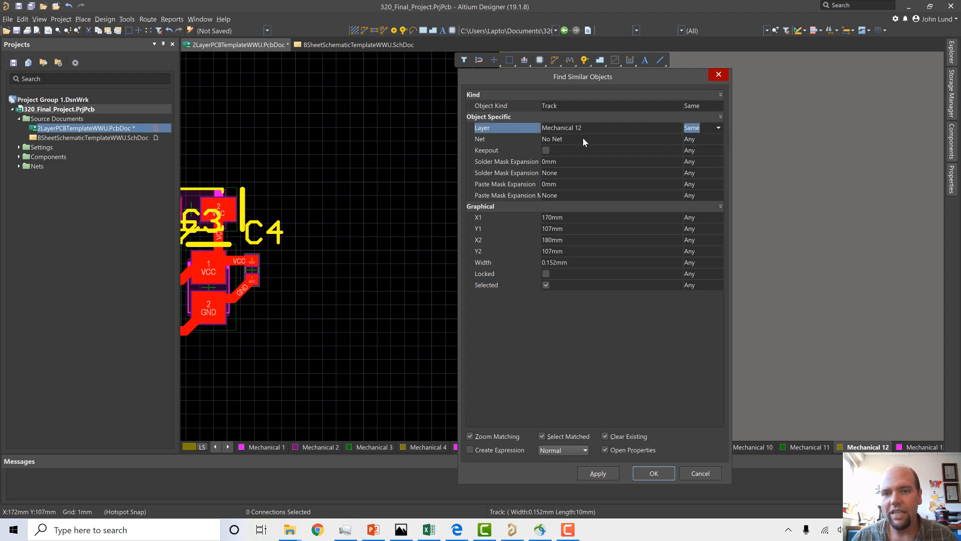
click(717, 105)
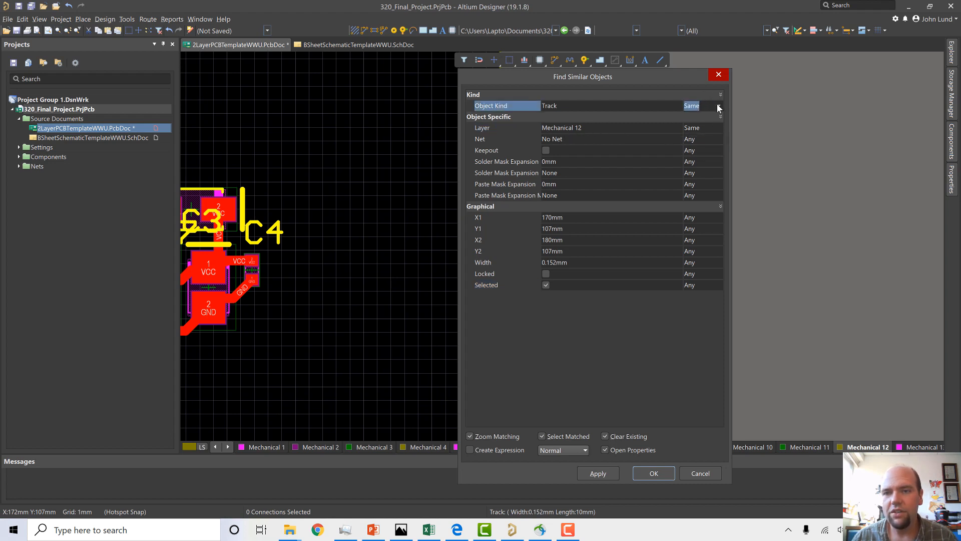
click(717, 105)
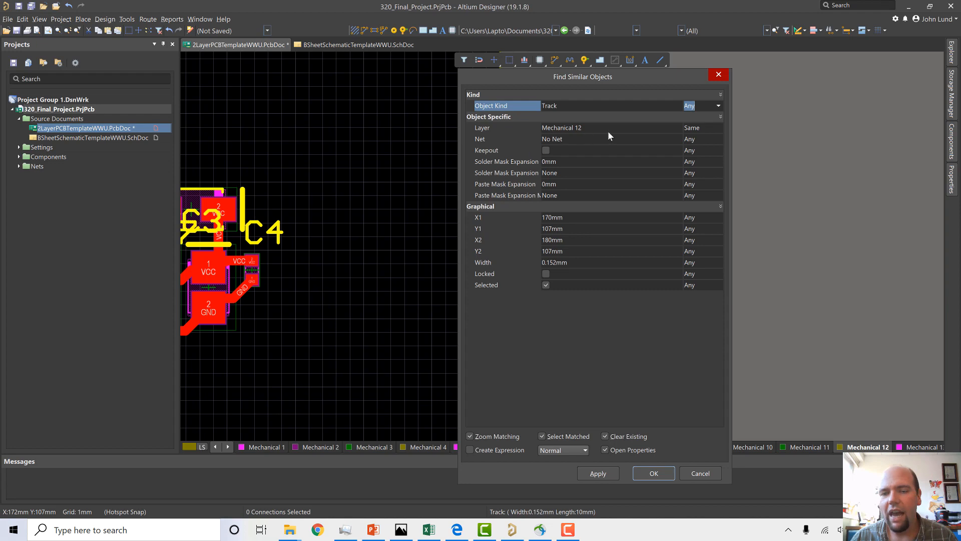
click(602, 477)
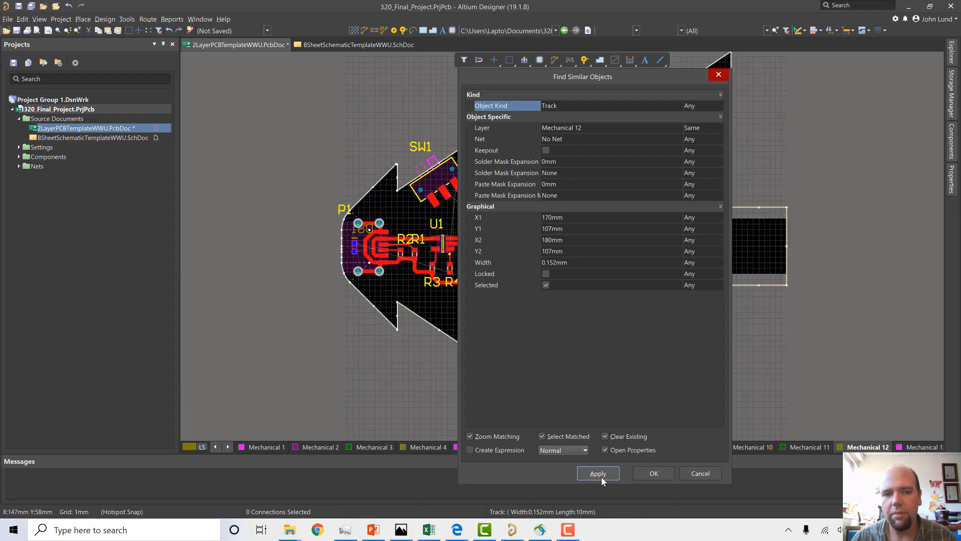
click(654, 474)
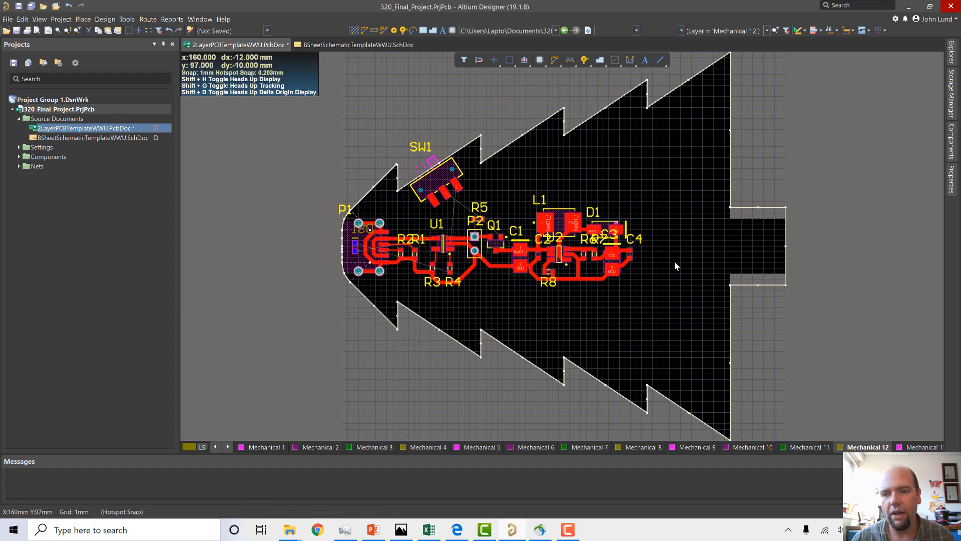
Redefine the board shape from the selected Mechanical 12 outline objects.
click(126, 20)
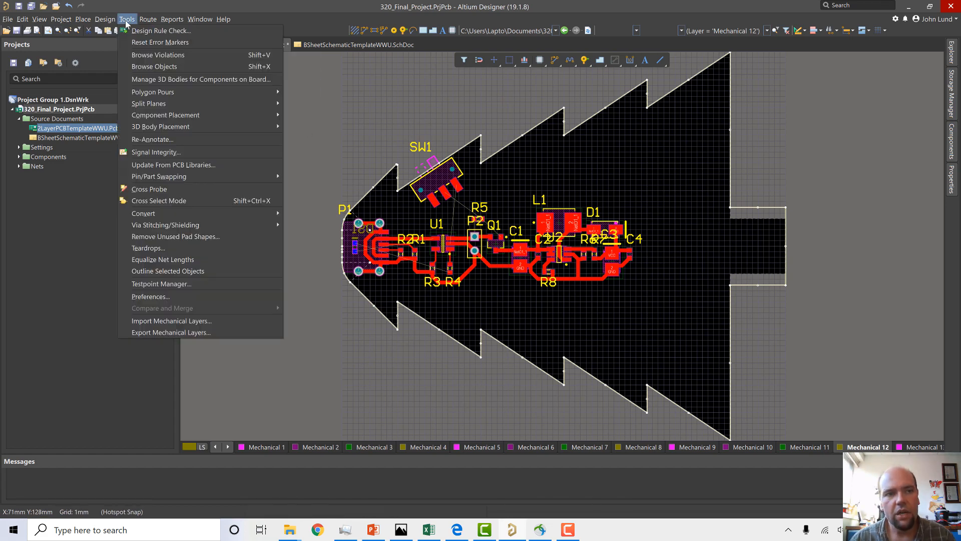
mouse_move(106, 20)
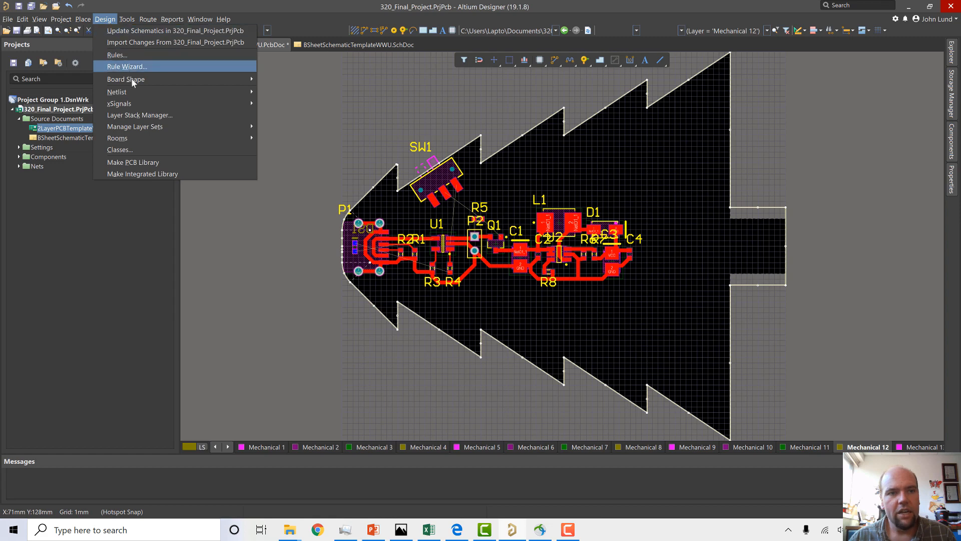
mouse_move(221, 80)
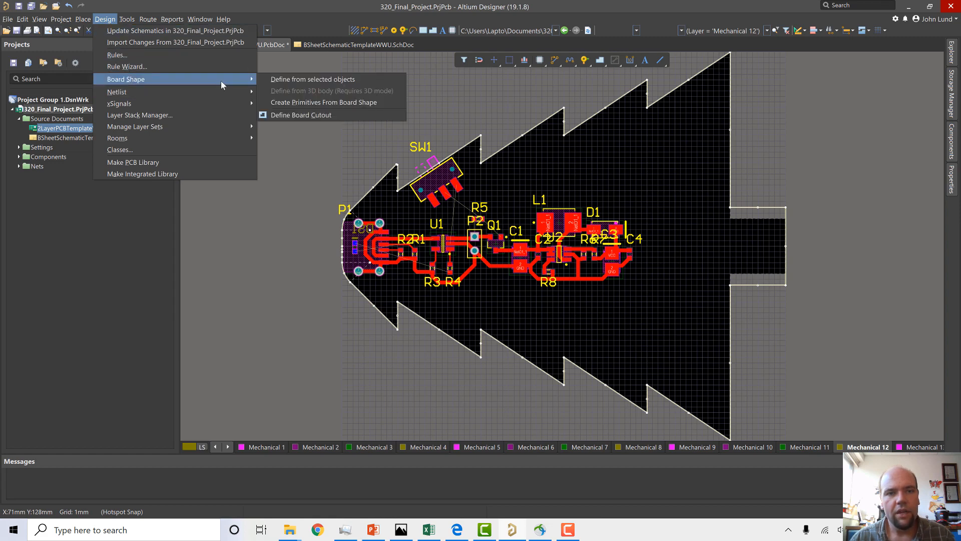
click(281, 76)
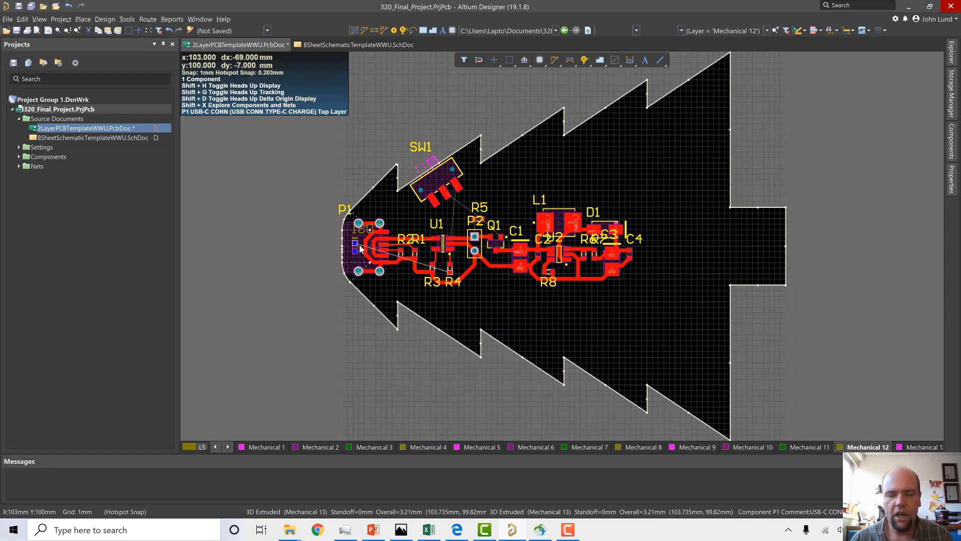
Open the schematic BSheetSchematicTemplateWWU.SchDoc and switch the component library to Miscellaneous Devices.IntLib.
click(58, 139)
ctrl+scroll(383, 221, down, 3)
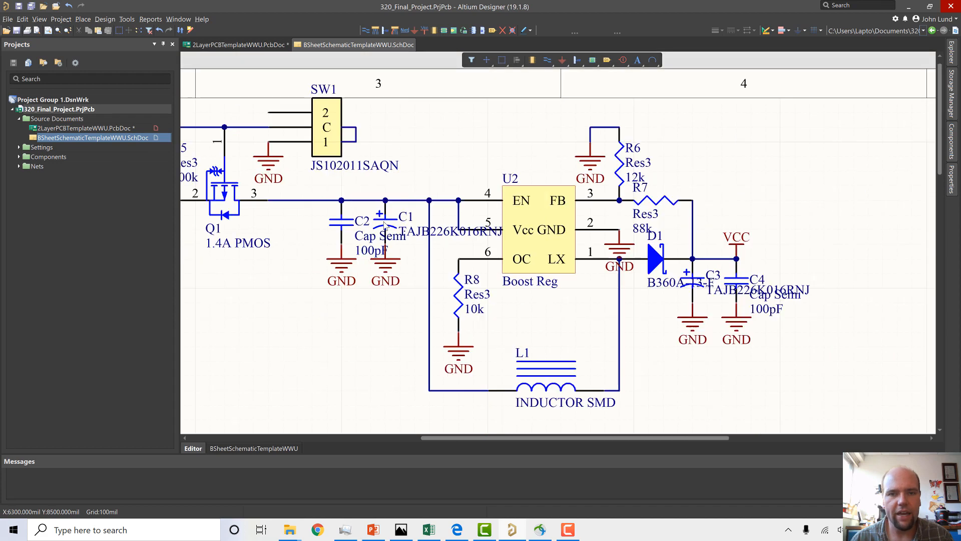
right_drag(331, 307, 562, 321)
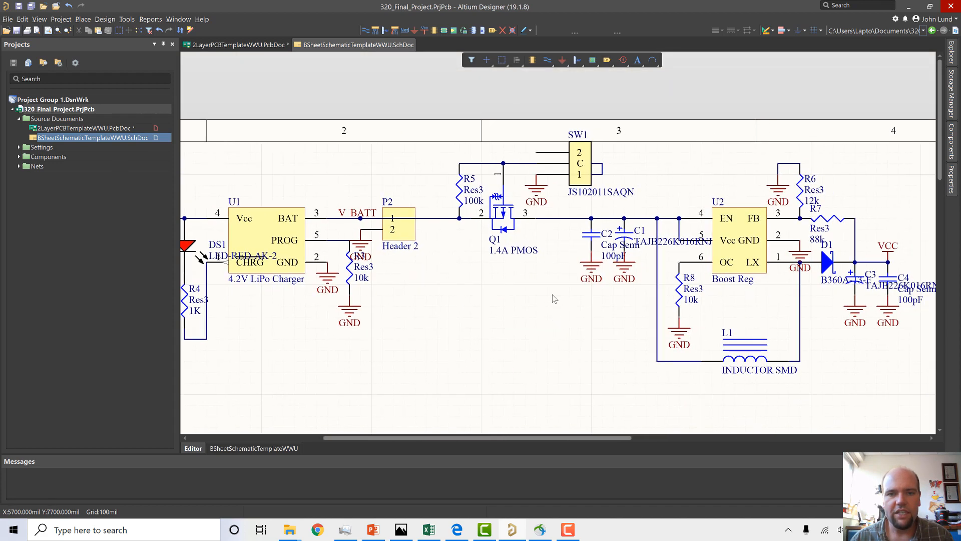
ctrl+scroll(547, 290, down, 3)
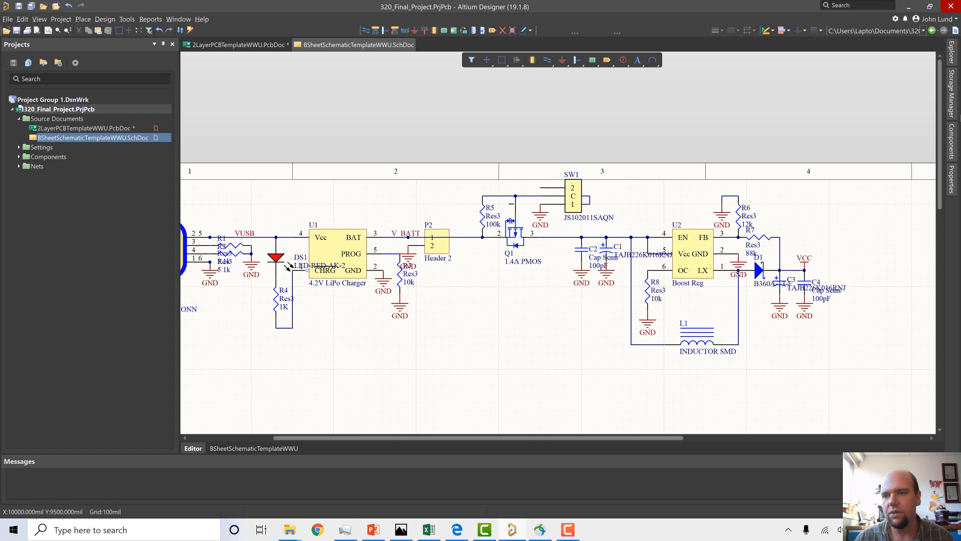
click(953, 142)
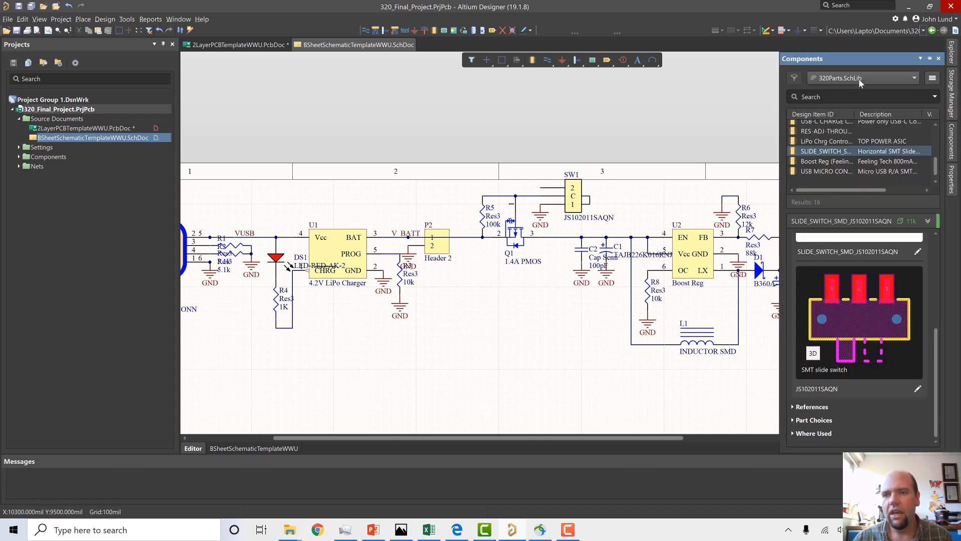
click(860, 79)
click(855, 97)
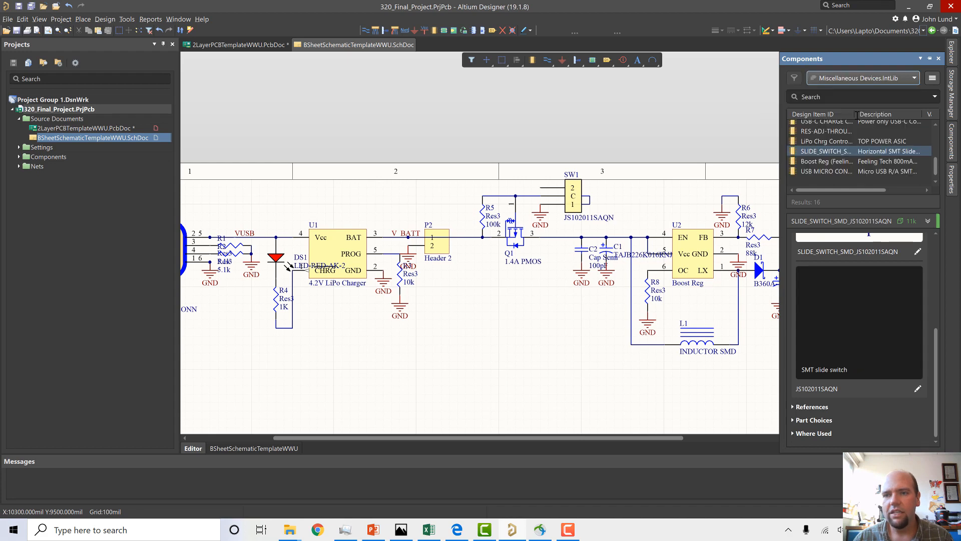
Place a vertical Res3 resistor beside header P2 with its upper end on the V_BATT wire, and wire its lower end back to V_BATT.
scroll(839, 157, down, 8)
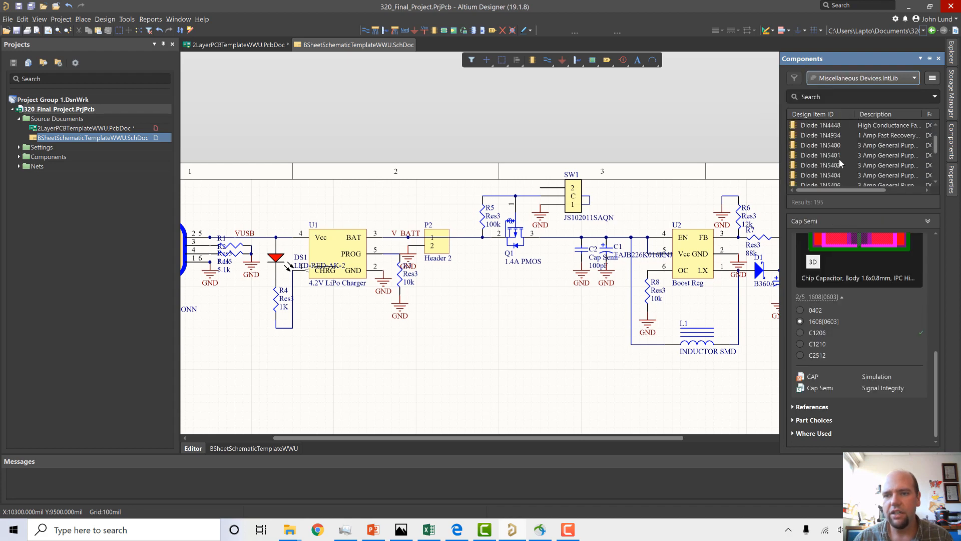
scroll(838, 158, down, 20)
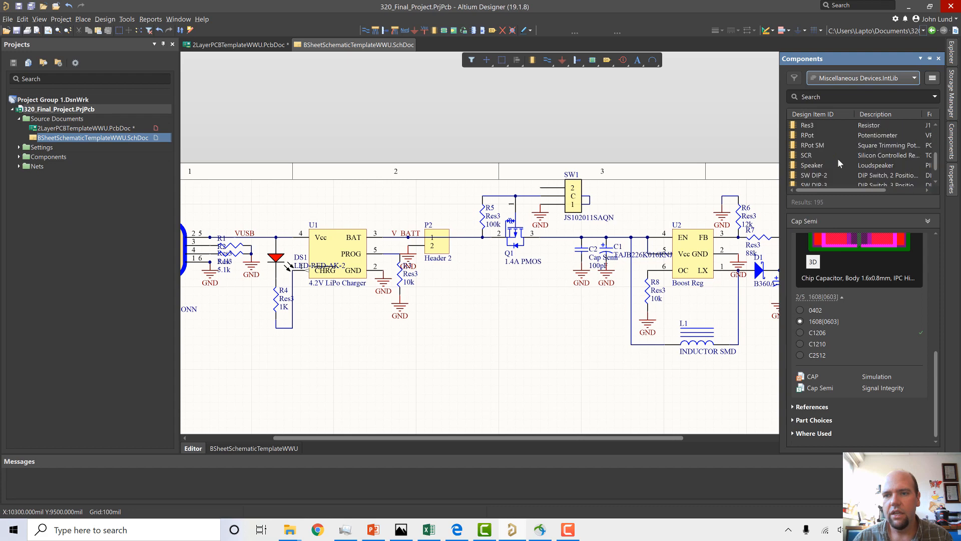
scroll(837, 158, up, 2)
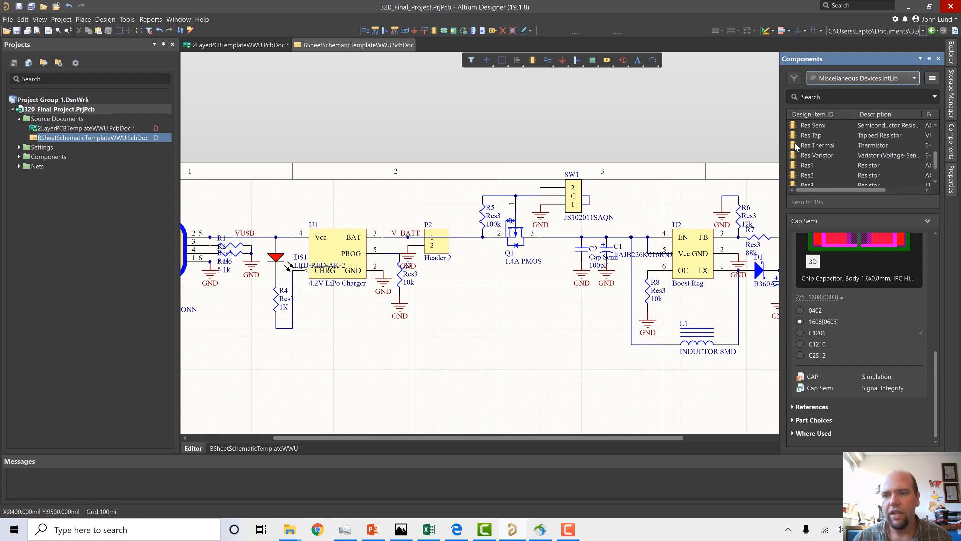
scroll(798, 145, up, 2)
scroll(818, 178, down, 3)
click(811, 156)
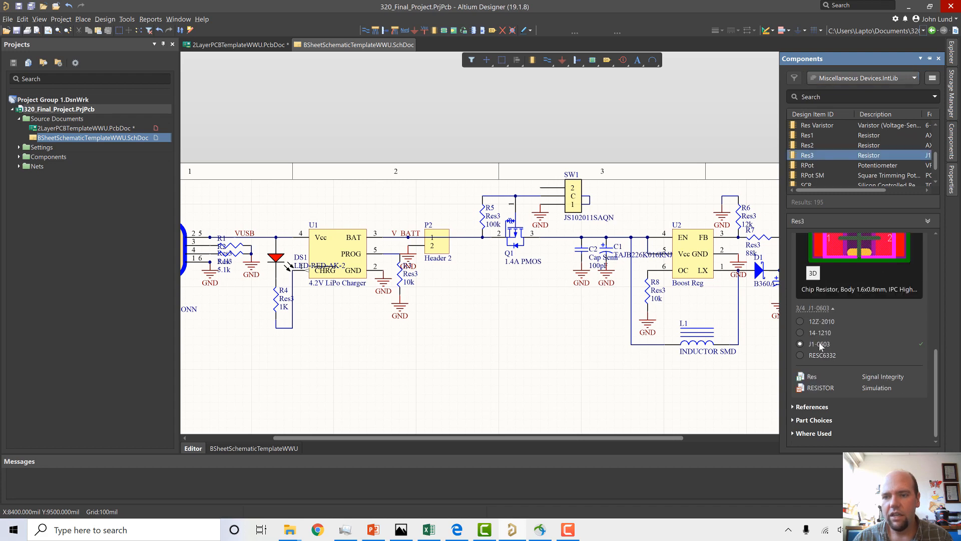
right_click(808, 155)
click(775, 155)
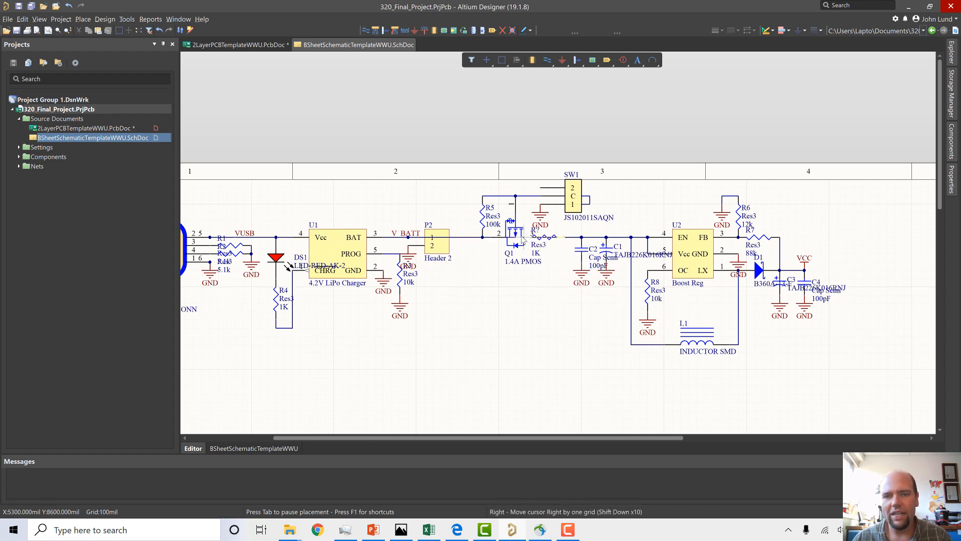
ctrl+scroll(548, 307, up, 2)
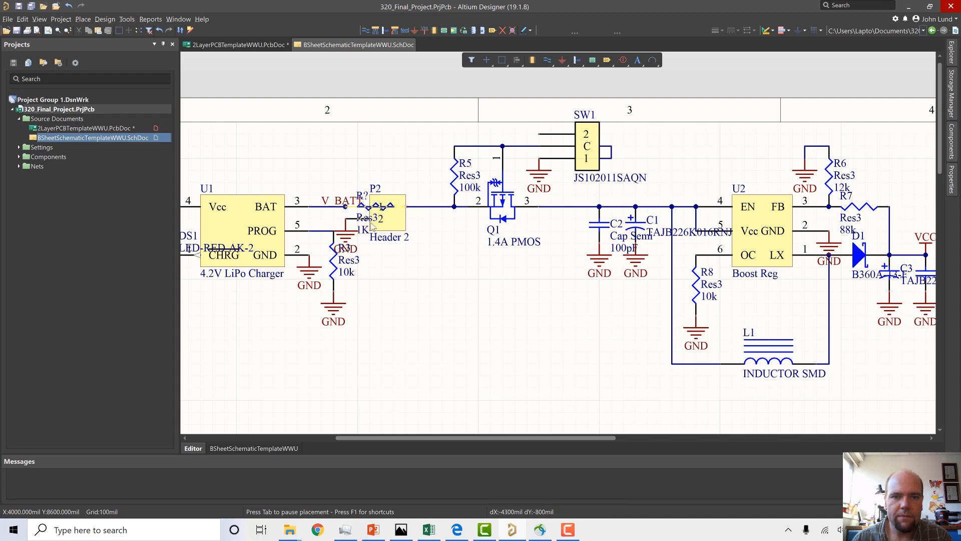
key(space)
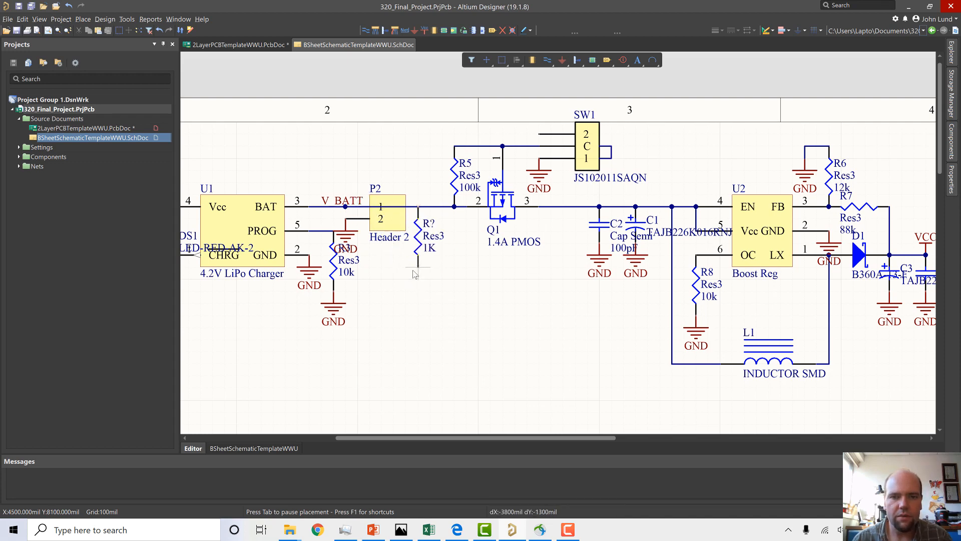
click(414, 271)
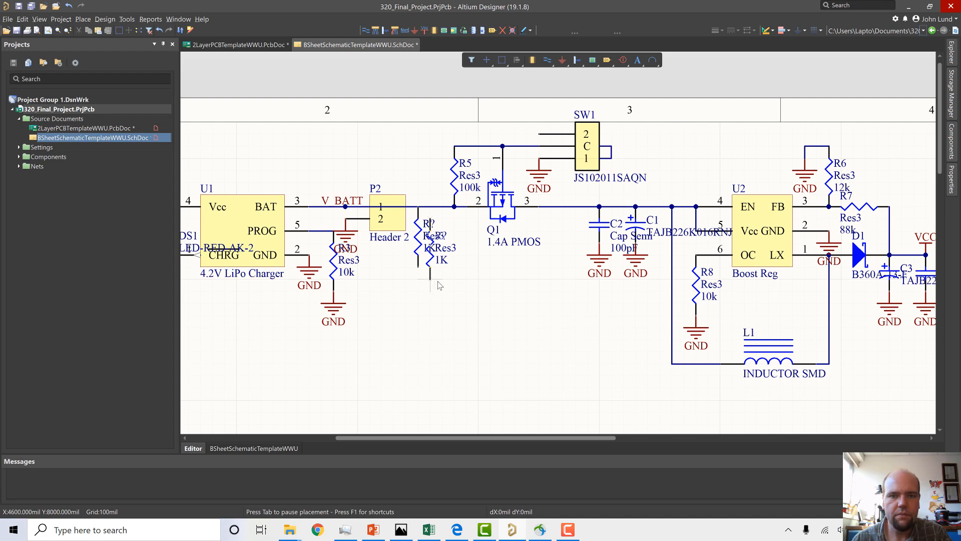
key(Escape)
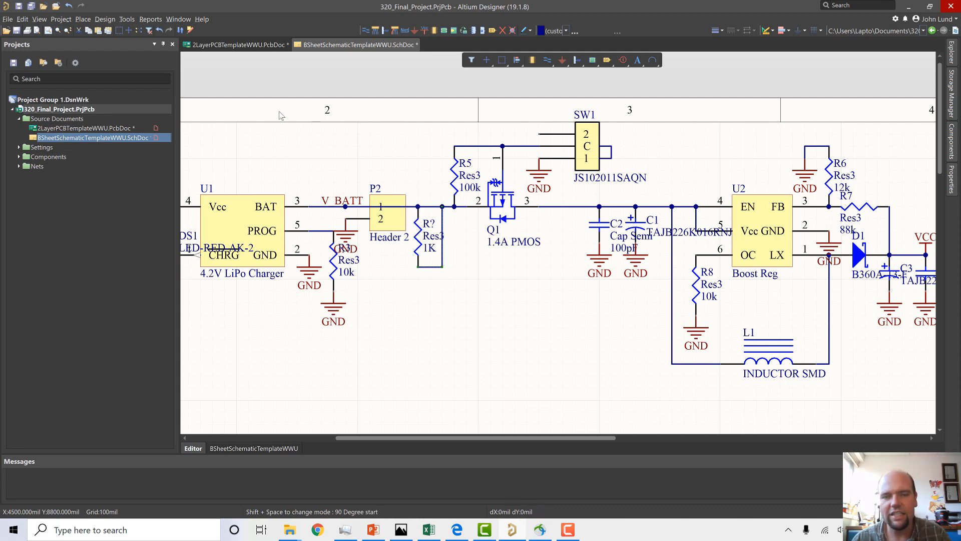
Annotate the schematic to assign the new resistor a designator, executing the engineering change order.
click(106, 19)
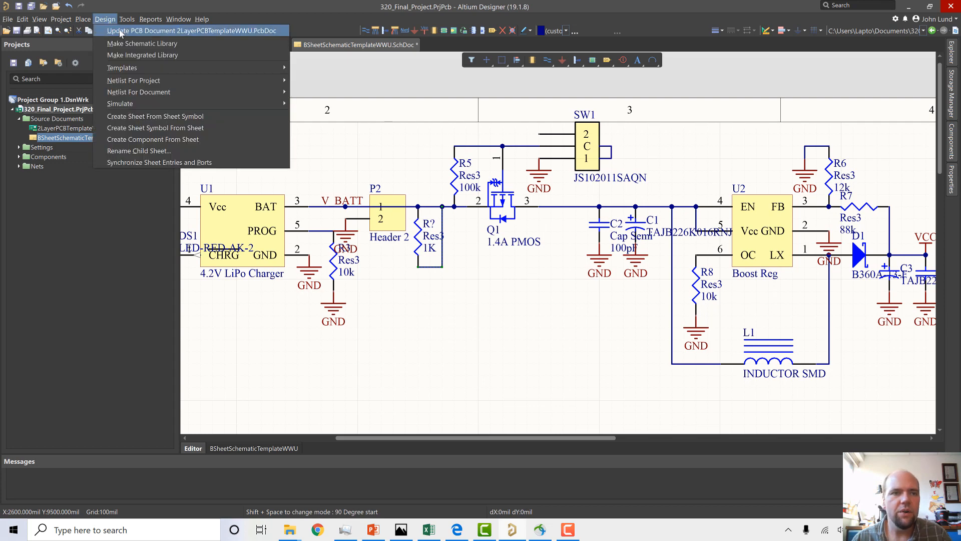
mouse_move(127, 19)
mouse_move(145, 103)
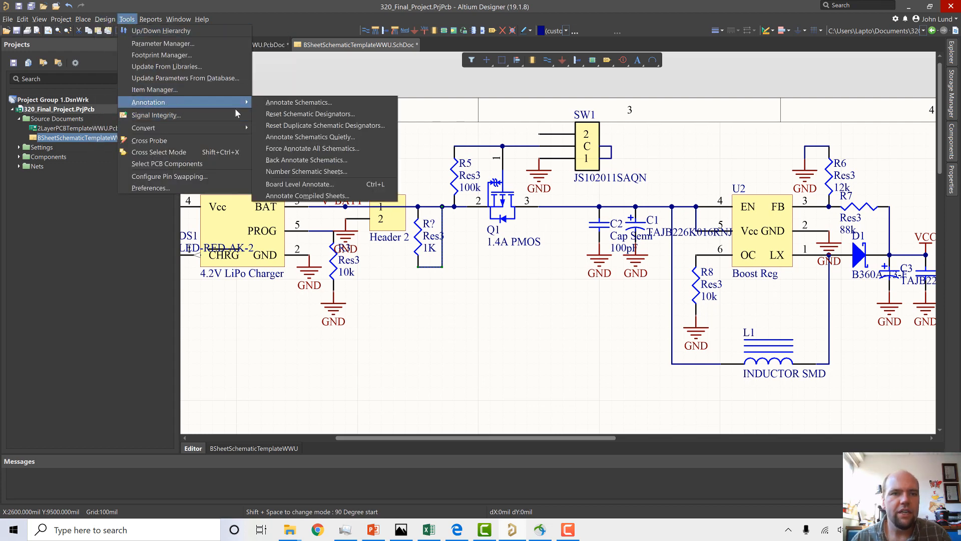
click(280, 103)
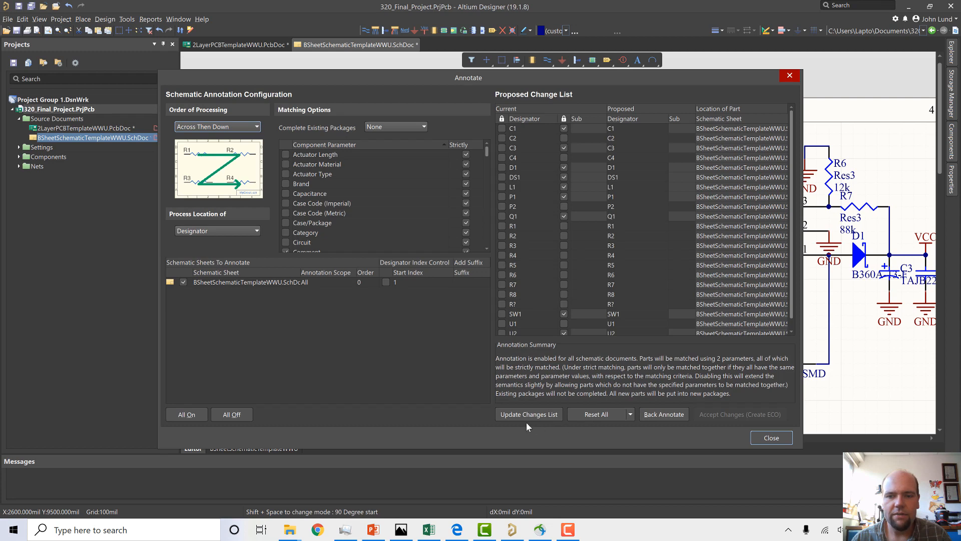
click(528, 415)
click(548, 296)
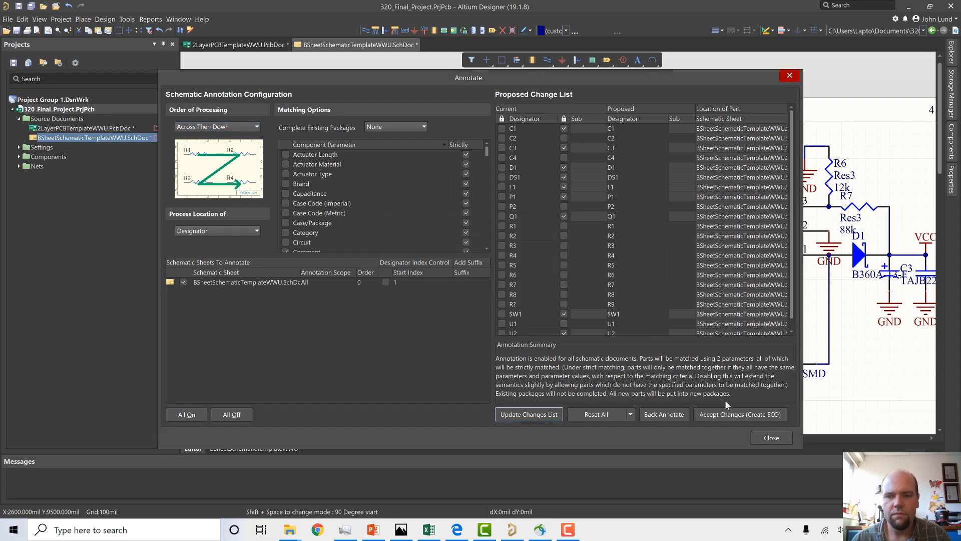
click(725, 417)
click(279, 399)
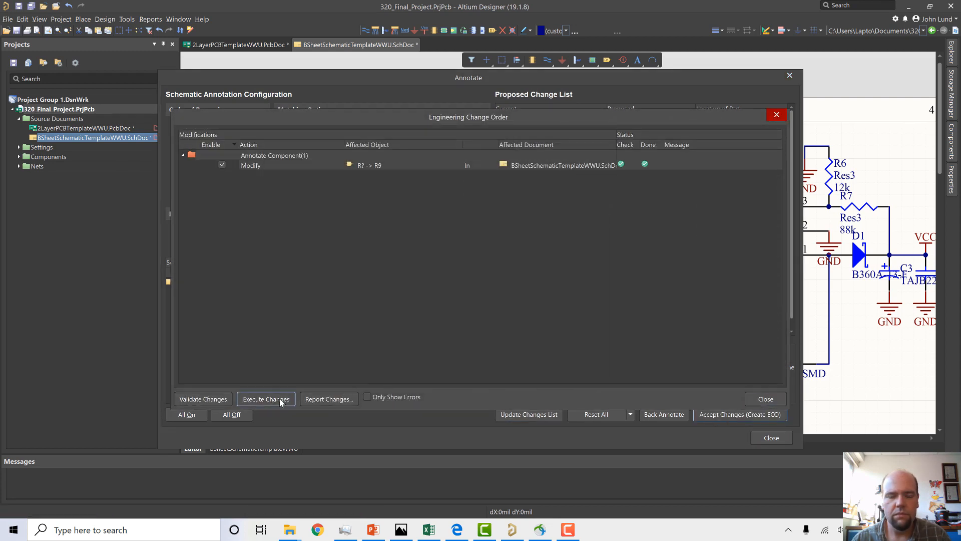
click(765, 399)
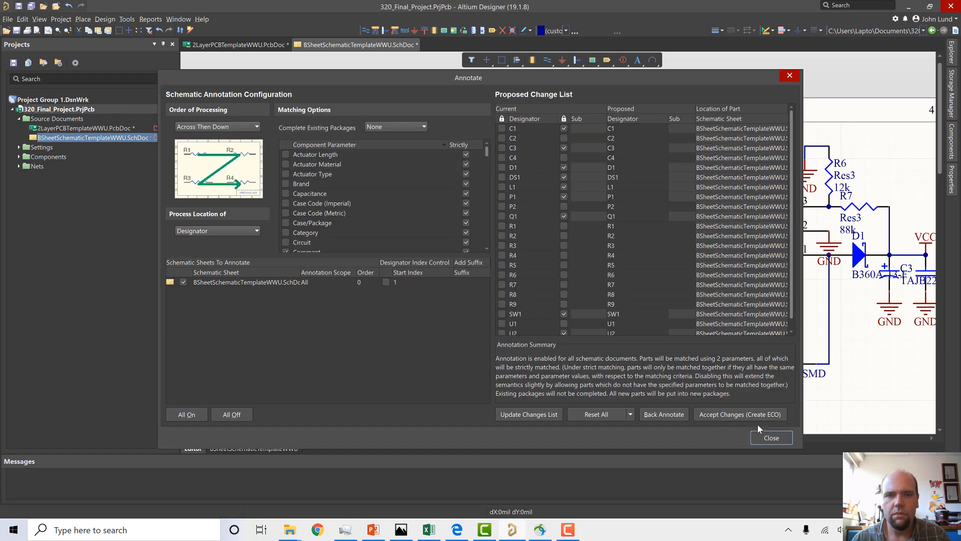
click(770, 437)
Update 2LayerPCBTemplateWWU.PcbDoc from the schematic and execute the changes that add the new resistor to the board.
click(106, 19)
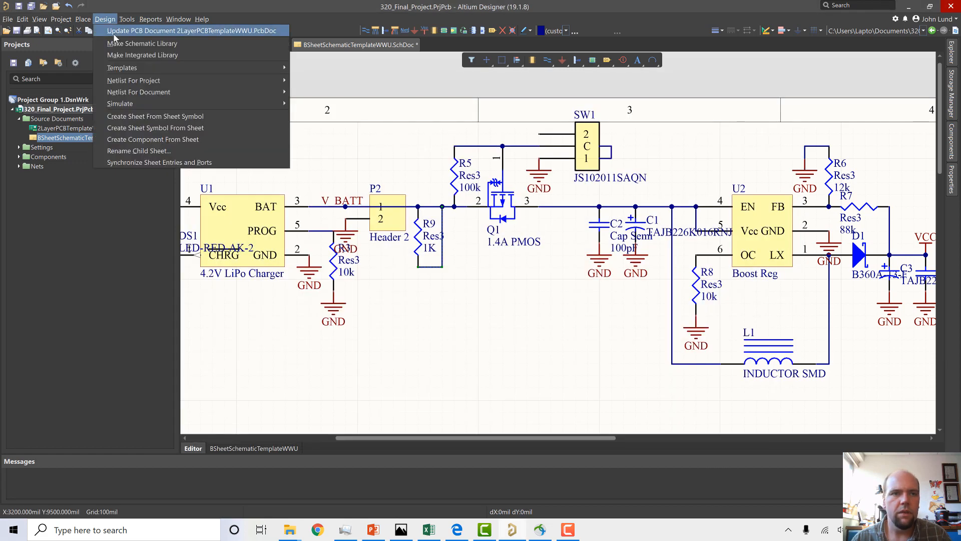
click(140, 31)
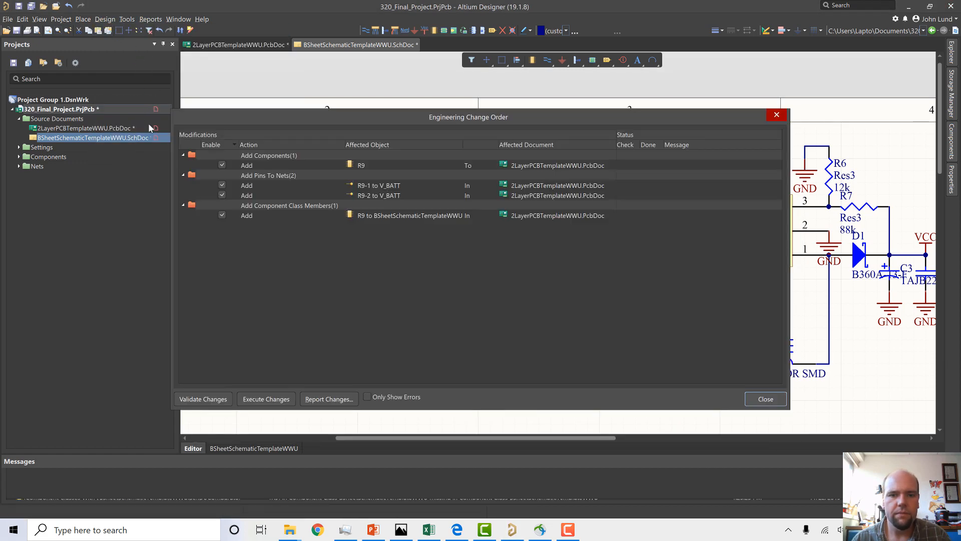
click(255, 399)
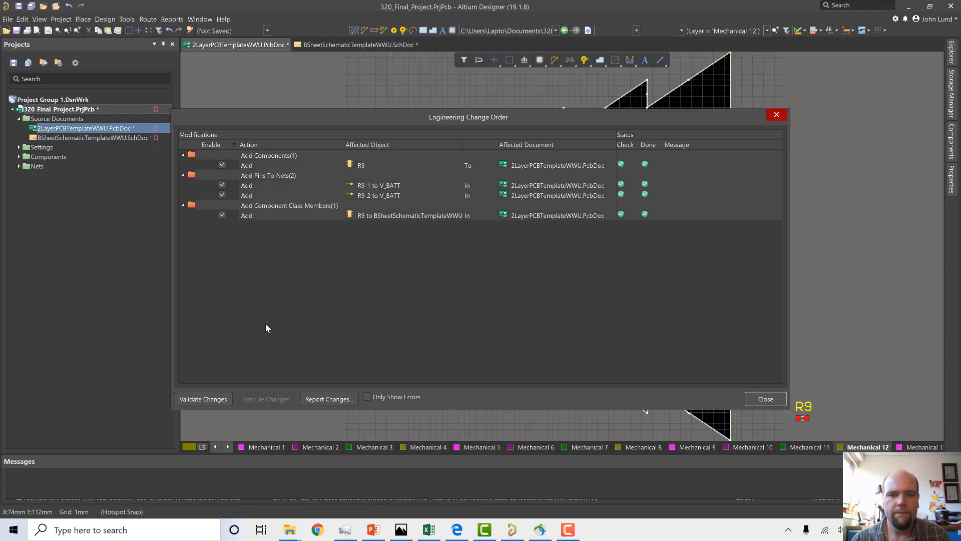
click(777, 116)
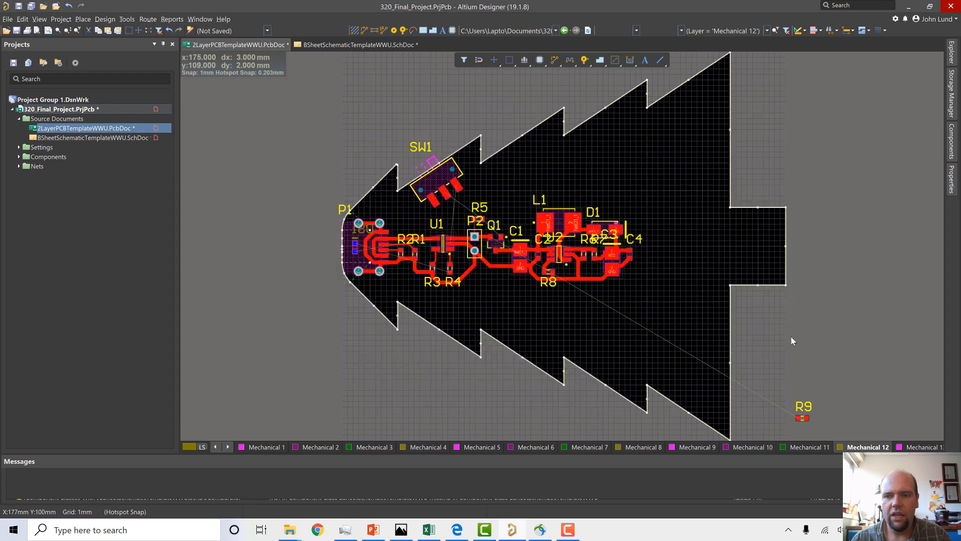
Move resistor R9 onto the board into the free area below Q1 and C1, at about X 130 mm, Y 89 mm.
drag(801, 417, 529, 319)
ctrl+scroll(529, 319, up, 2)
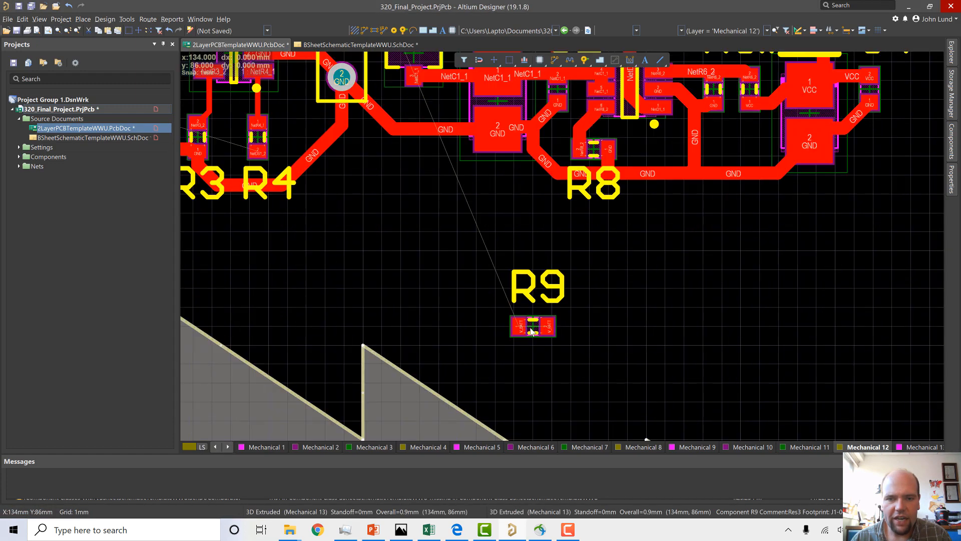
ctrl+scroll(539, 337, up, 3)
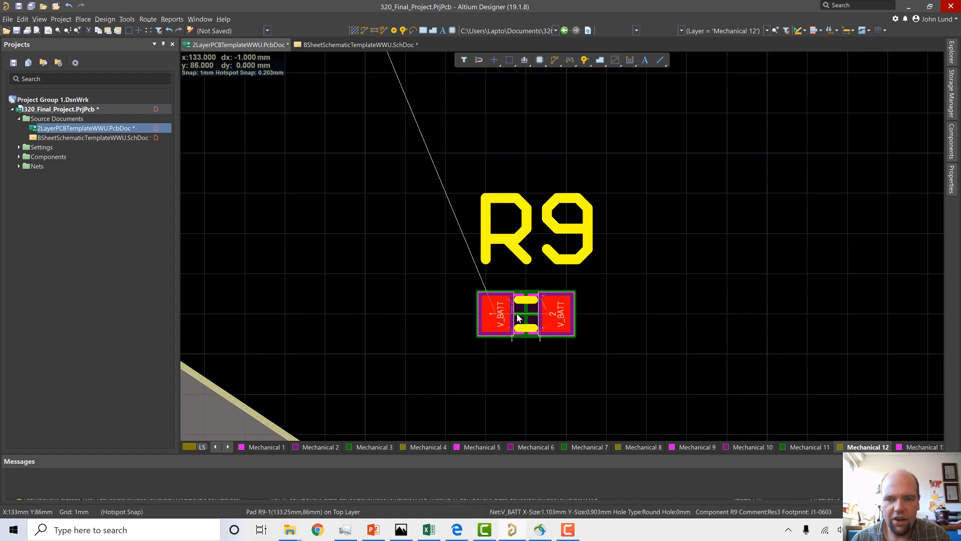
ctrl+scroll(478, 283, down, 5)
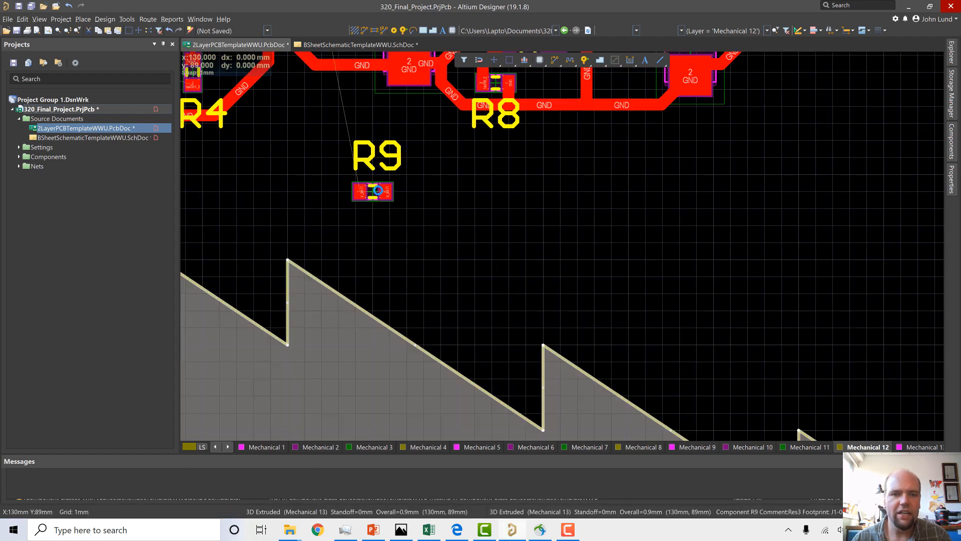
right_drag(427, 183, 546, 347)
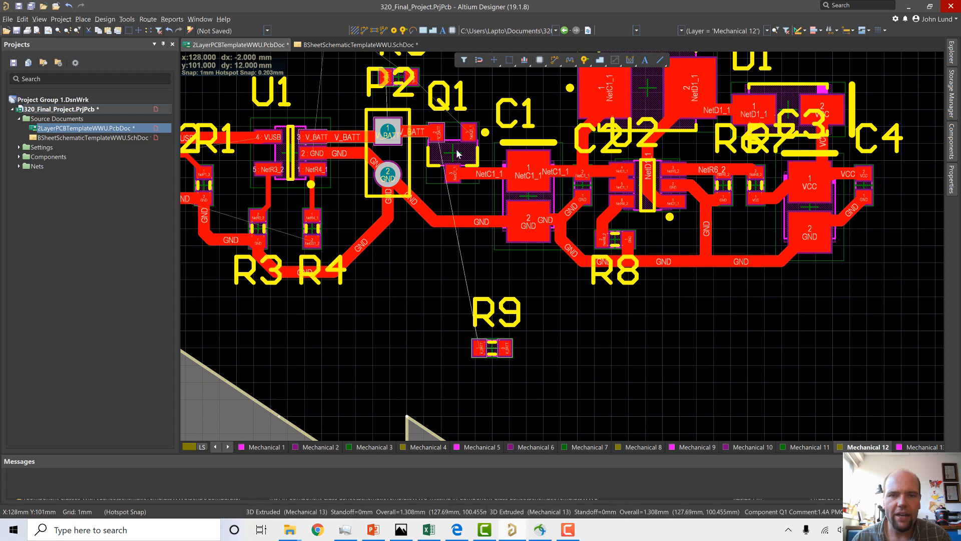
Shift Q1 slightly away from header P2, and move P2 to about X 123 mm, Y 102 mm to widen the gap between them.
mouse_move(456, 149)
mouse_down()
mouse_move(471, 149)
mouse_move(449, 148)
mouse_up()
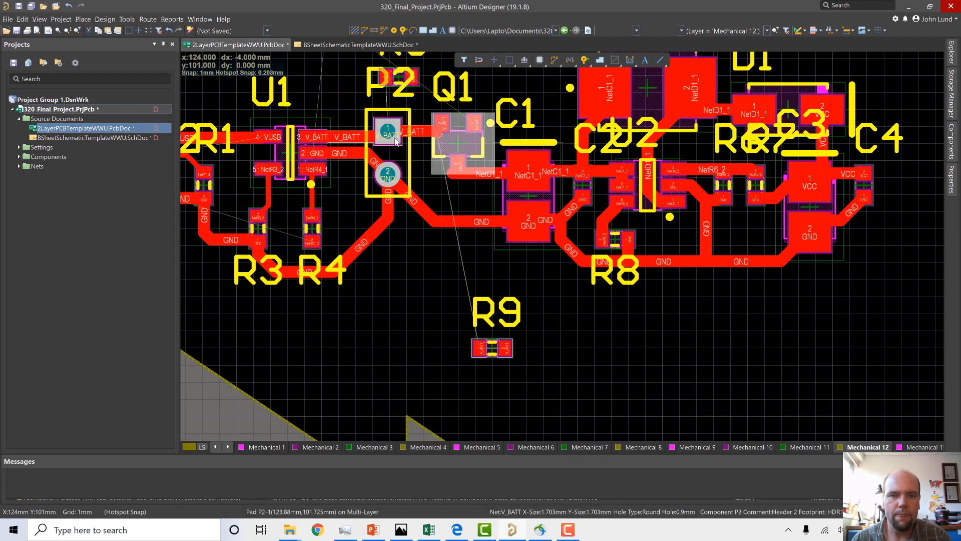
click(392, 137)
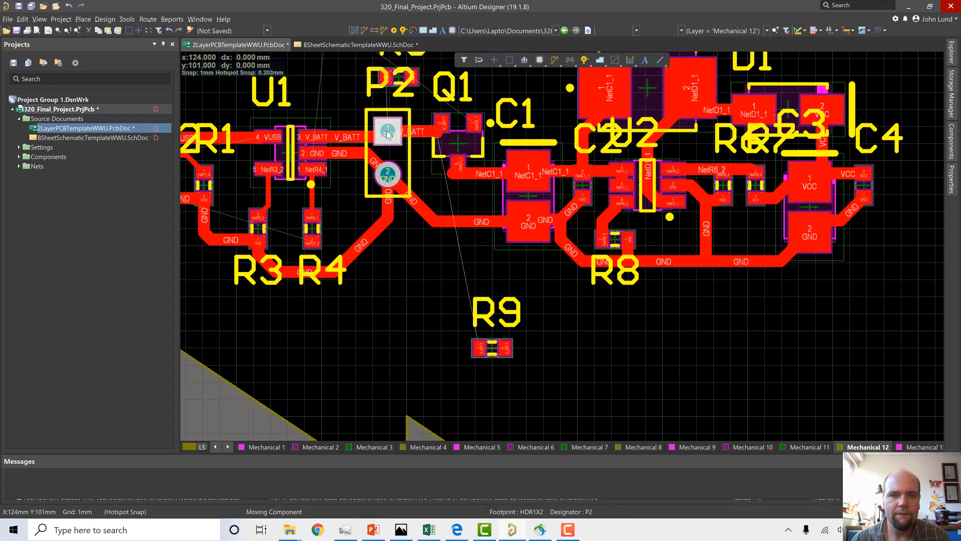
drag(396, 146, 381, 134)
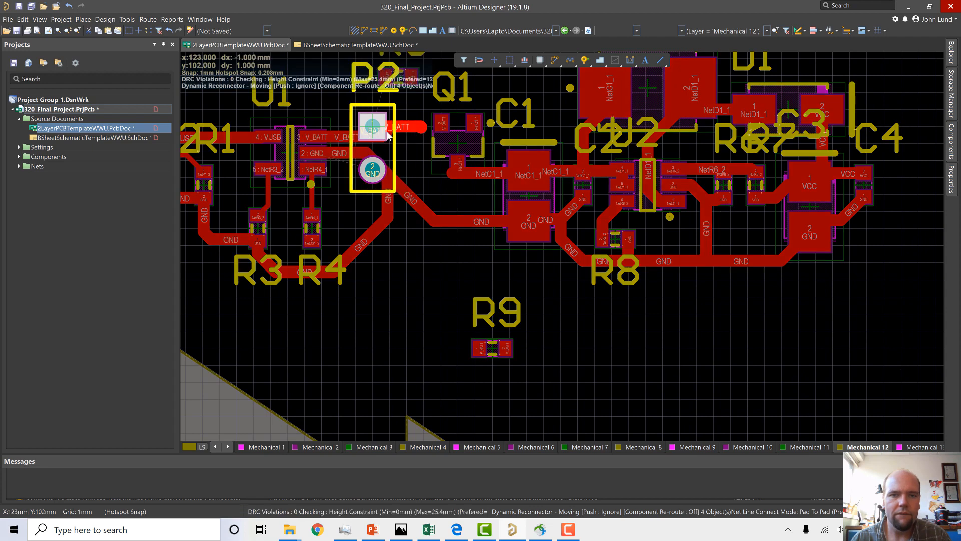
Clean up the V_BATT track ends beside pad 1 of header P2 and extend the V_BATT track to pin 2 of Q1.
ctrl+scroll(388, 135, up, 3)
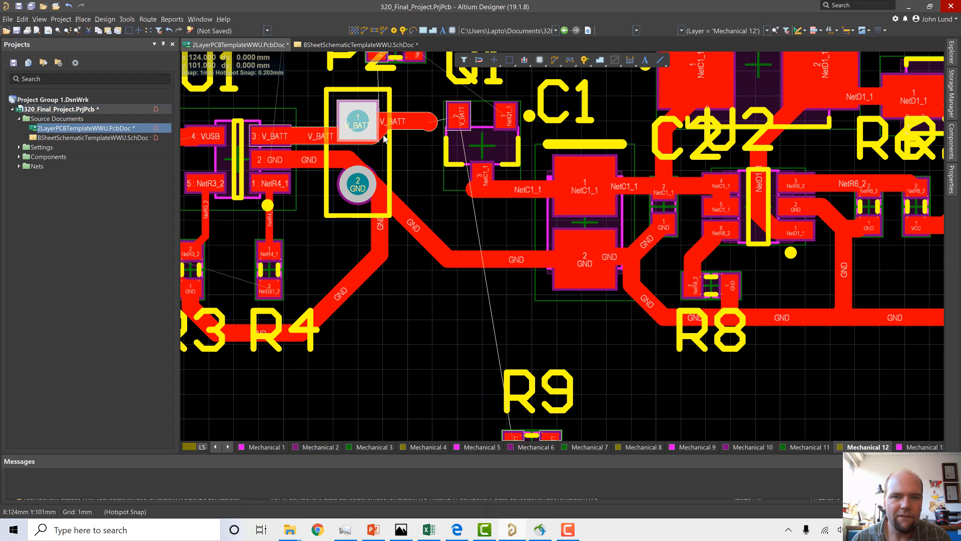
click(384, 135)
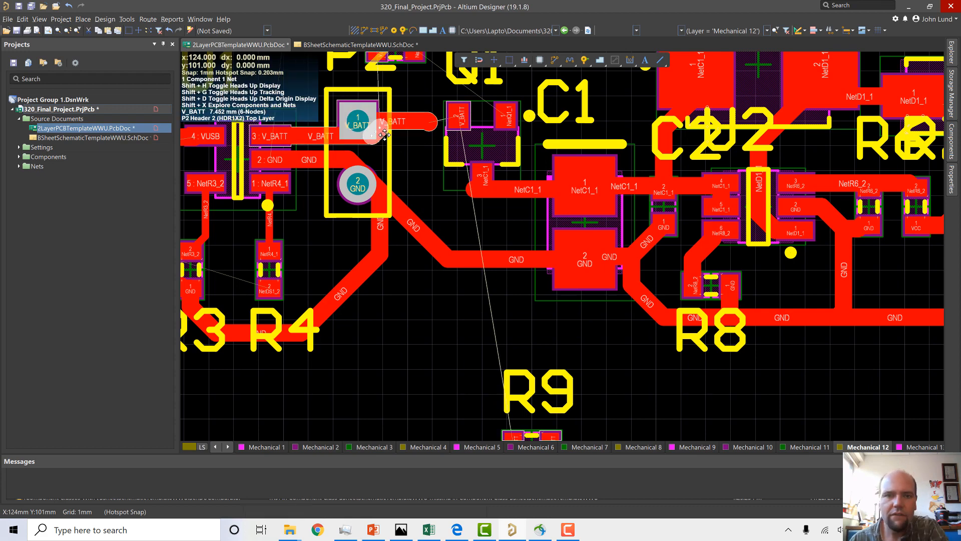
click(377, 136)
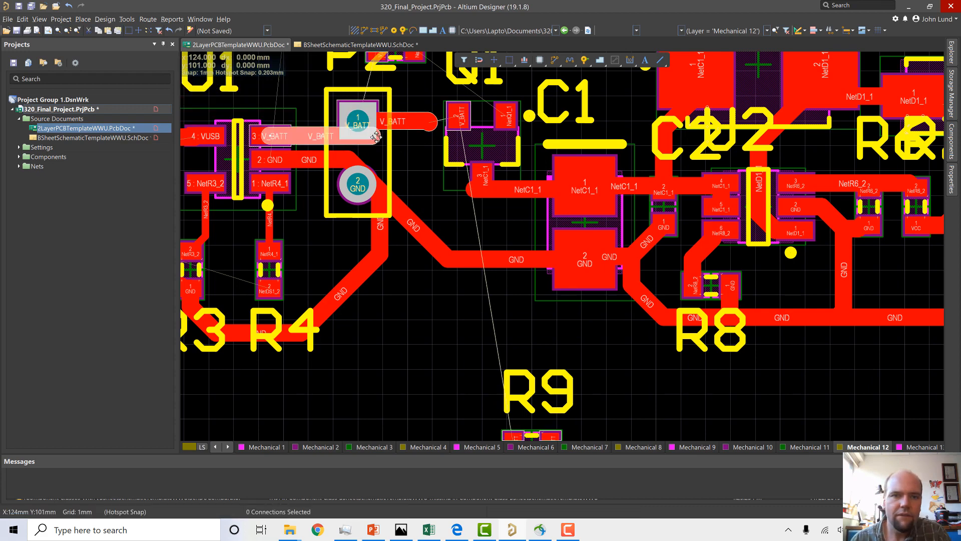
mouse_move(375, 136)
mouse_down()
mouse_move(365, 128)
mouse_move(373, 135)
mouse_up()
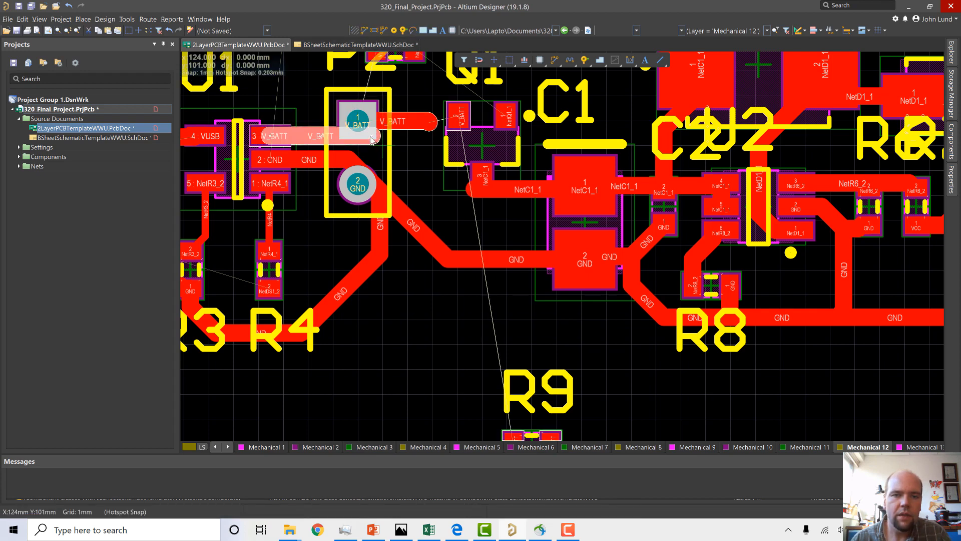
key(ctrl+w)
click(454, 118)
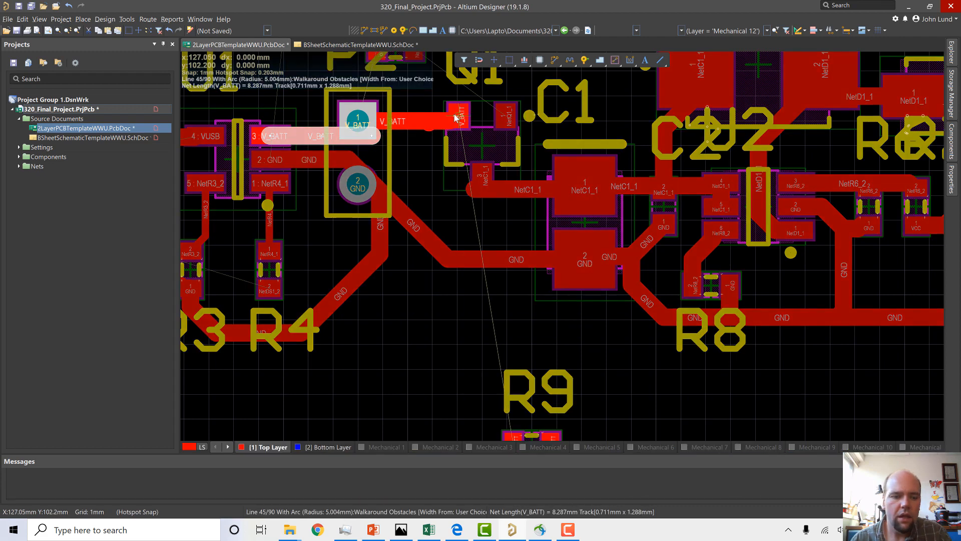
right_click(454, 119)
right_click(434, 130)
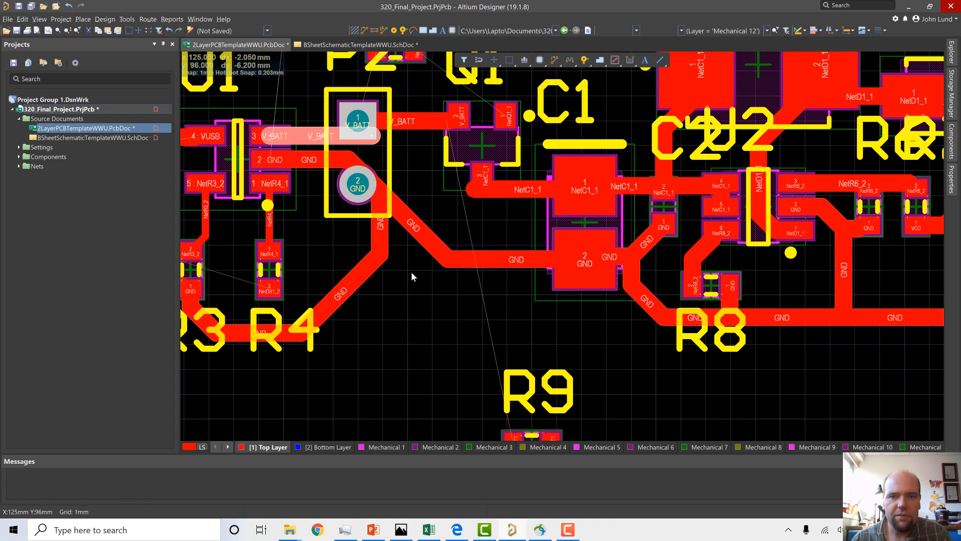
Place R9 on the V_BATT track between P2 and Q1, switching the snap grid to 25 Mil to fine-tune its position.
ctrl+scroll(411, 272, down, 1)
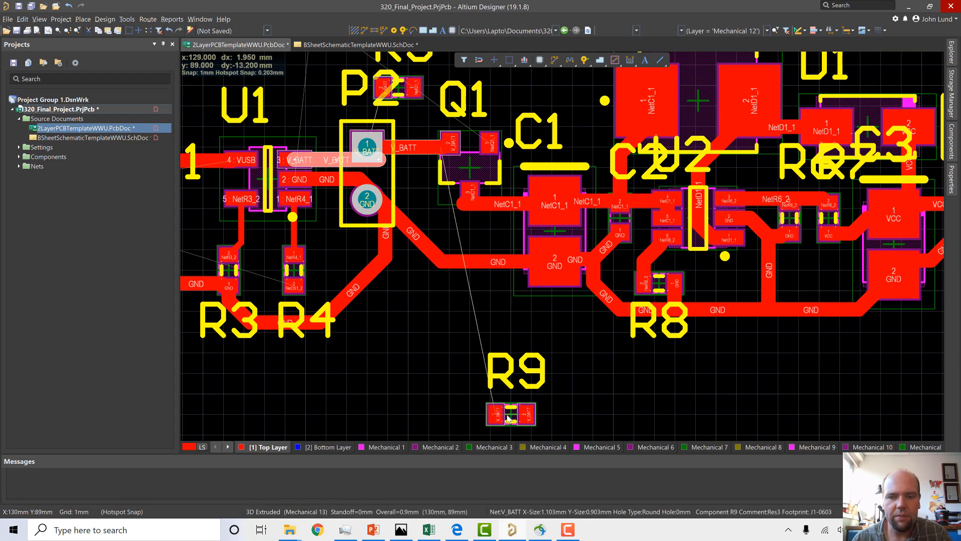
drag(489, 363, 419, 153)
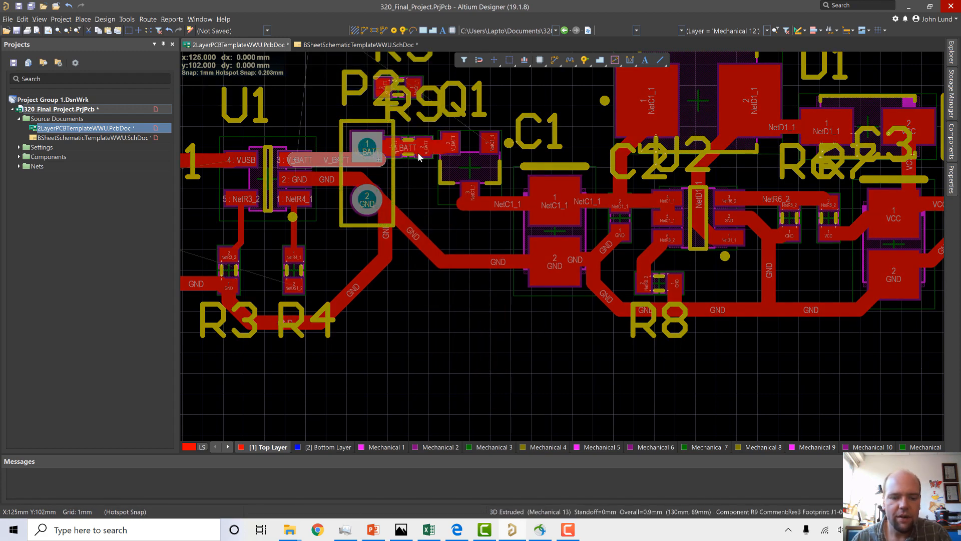
key(g)
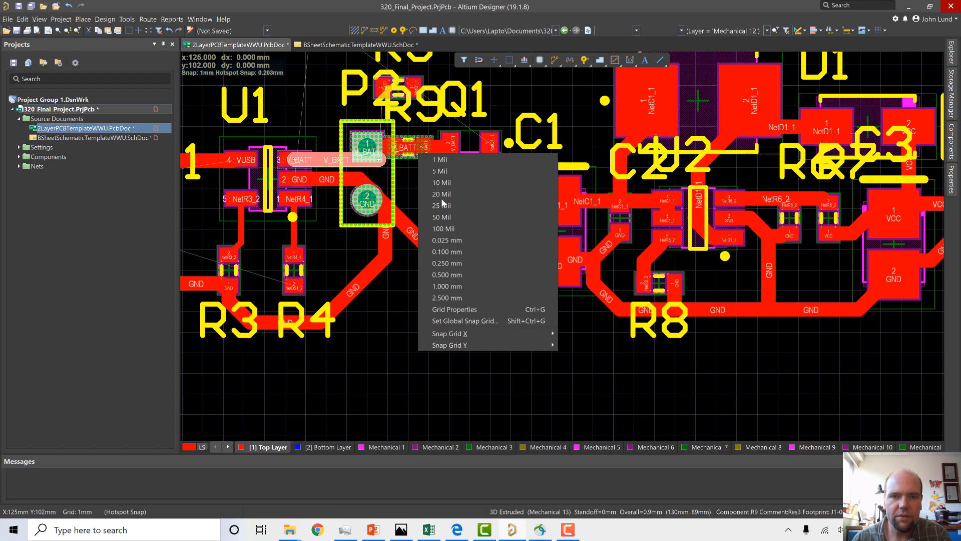
click(438, 205)
ctrl+scroll(414, 166, up, 4)
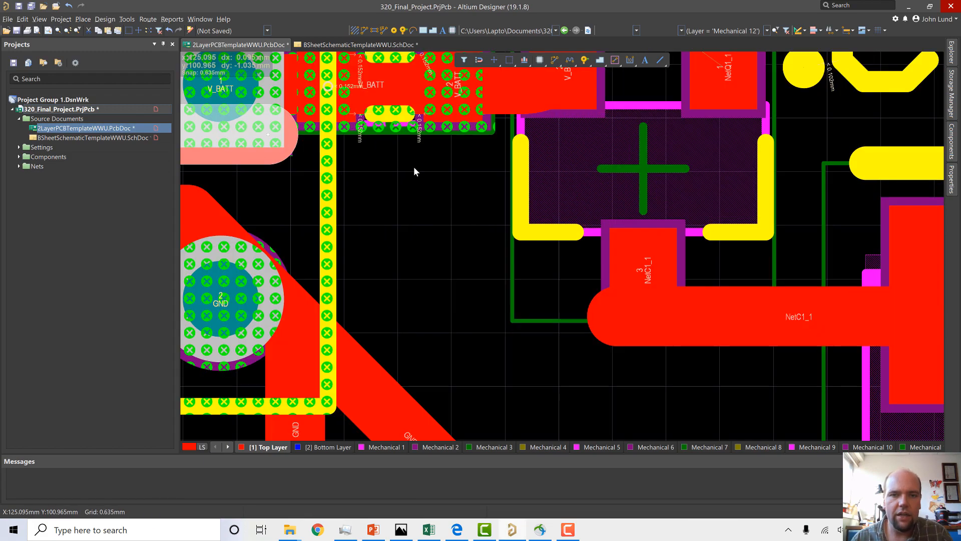
drag(392, 74, 429, 84)
Move Q1 away from R9 to leave a clear gap, and pull the overhanging NetC1_1 track end back to Q1 pin 3.
ctrl+scroll(413, 166, down, 3)
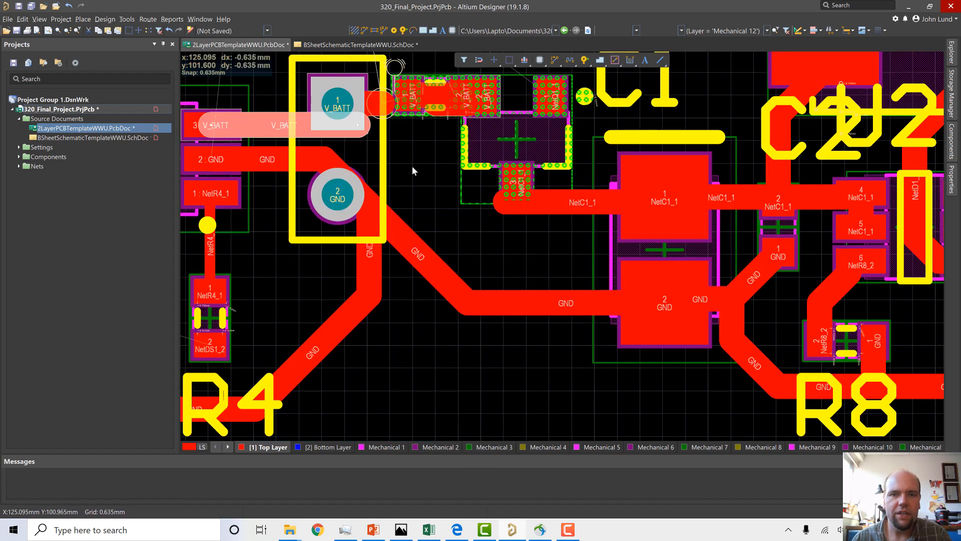
ctrl+scroll(422, 188, down, 3)
drag(496, 158, 503, 158)
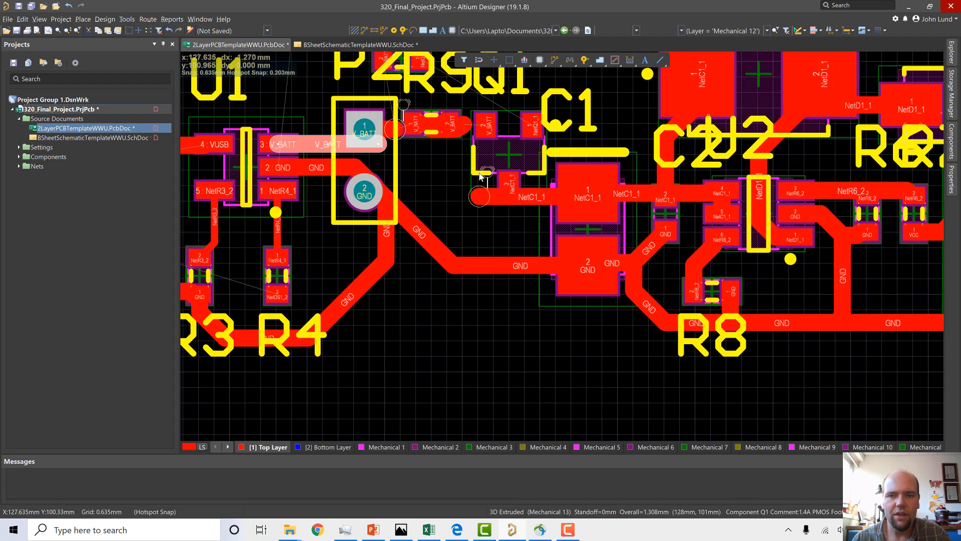
click(478, 197)
drag(478, 197, 508, 200)
Delete the leftover V_BATT track pieces across and beside R9.
click(461, 129)
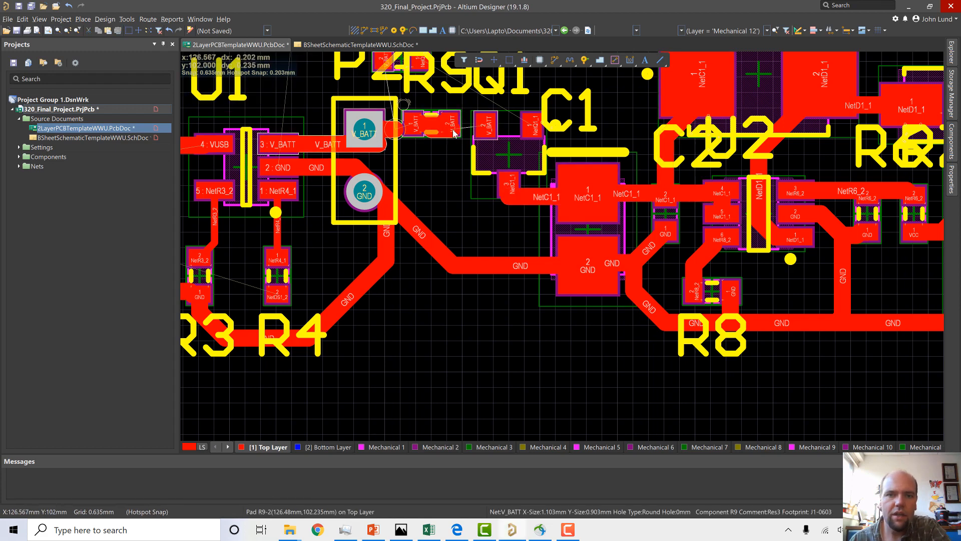
click(455, 128)
click(450, 133)
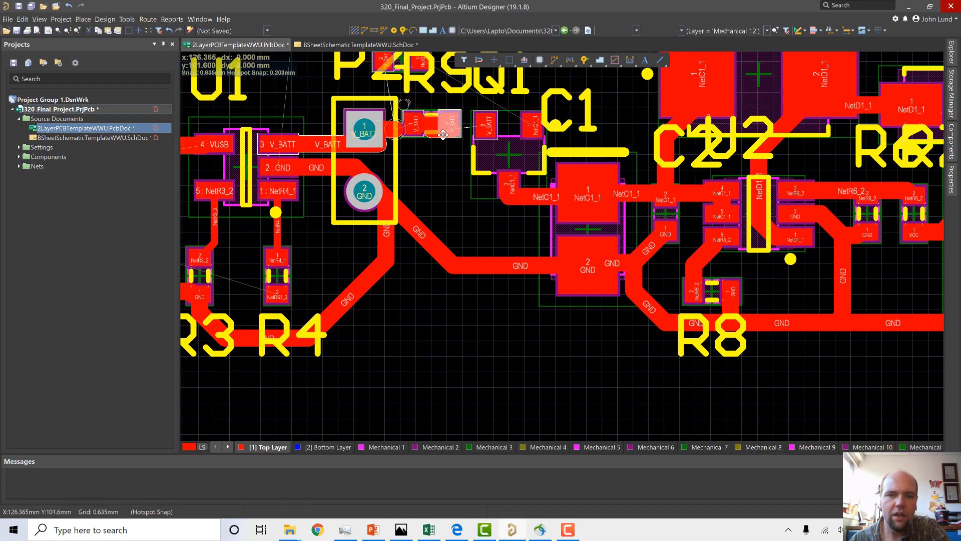
click(441, 134)
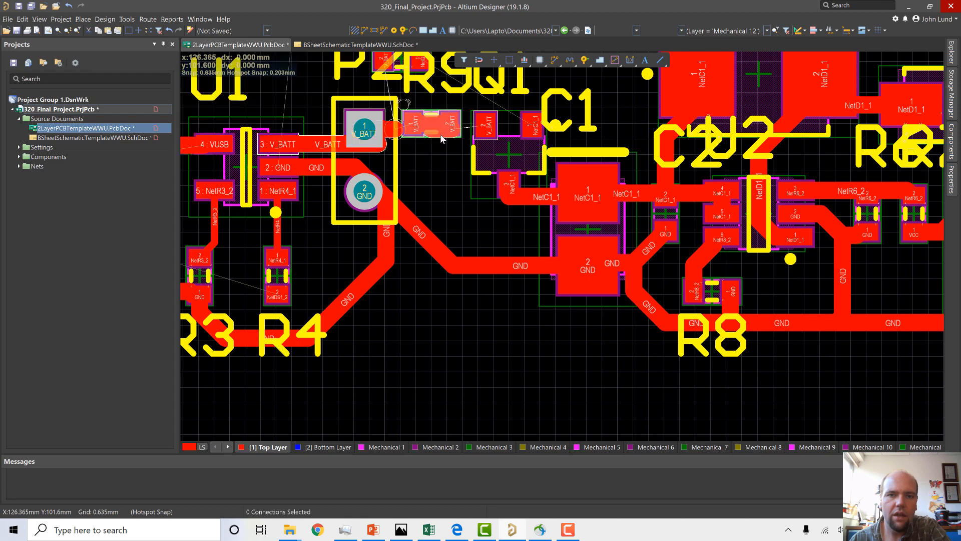
click(441, 135)
key(Delete)
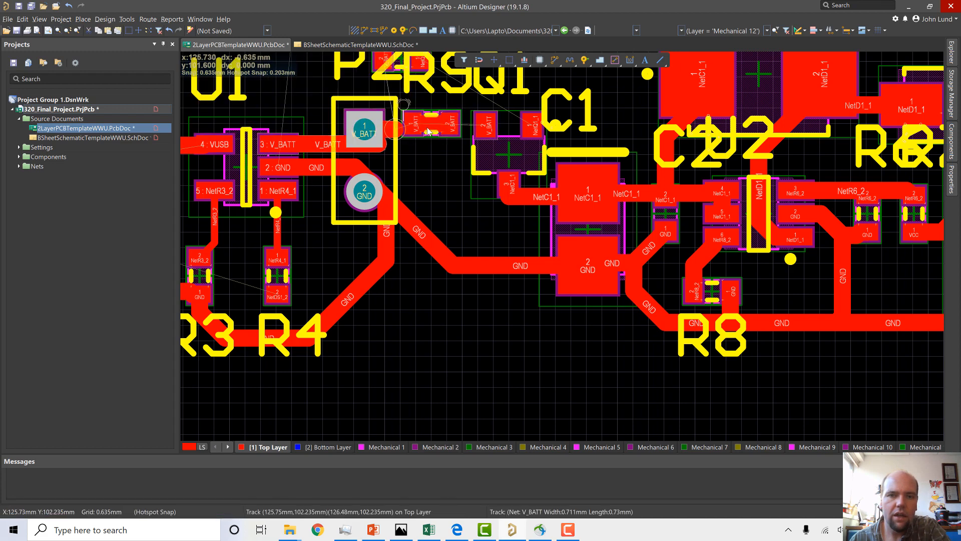
Route a 0.711 mm wide V_BATT track on the Top Layer from R9 to pin 2 of Q1.
click(354, 30)
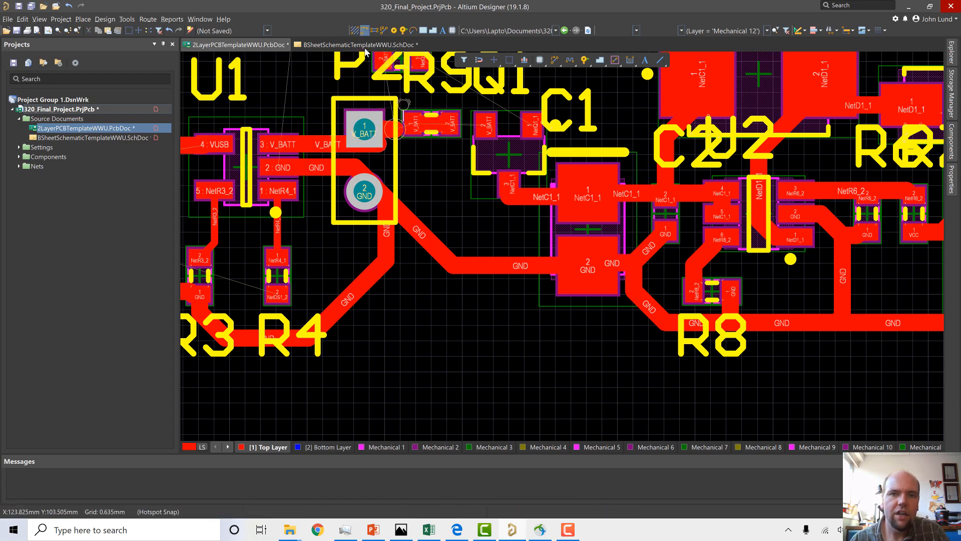
click(429, 125)
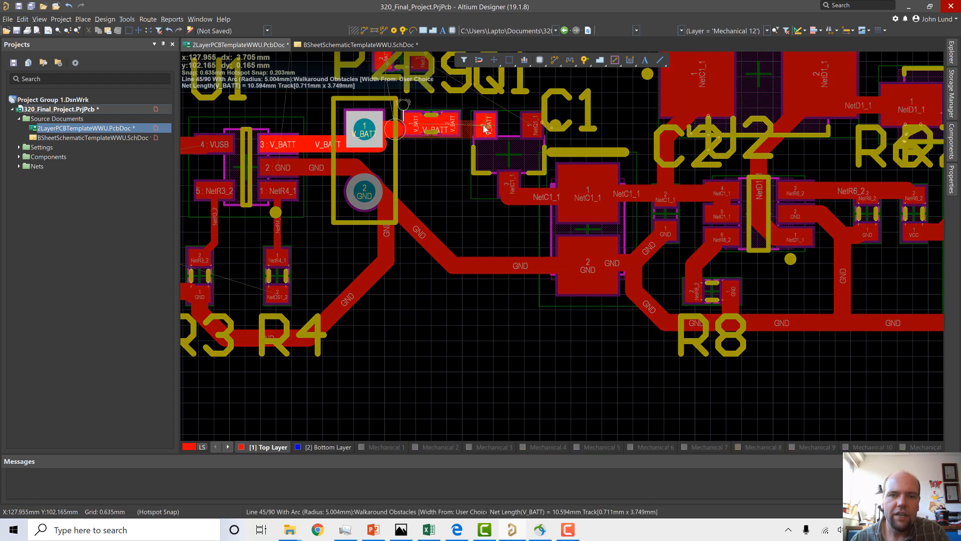
click(485, 124)
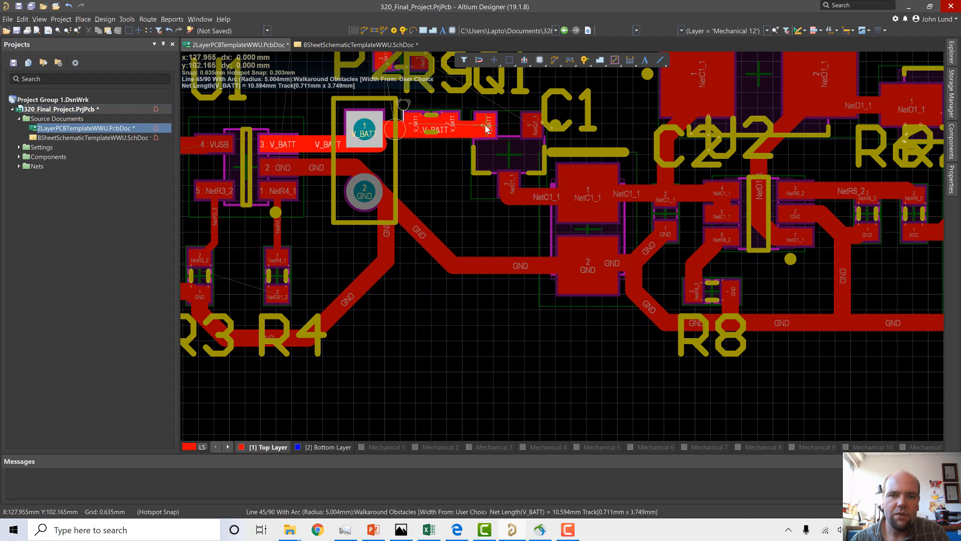
right_click(487, 125)
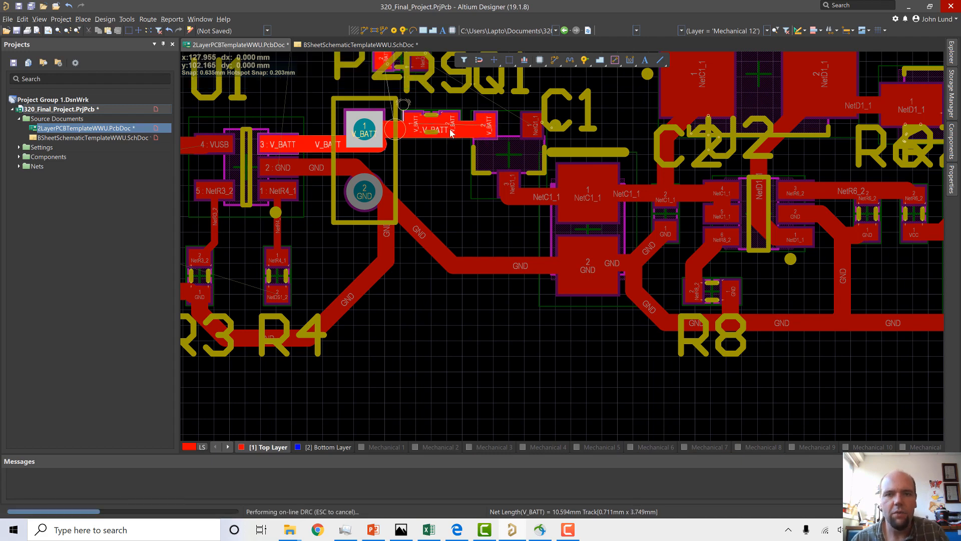
ctrl+scroll(426, 150, up, 1)
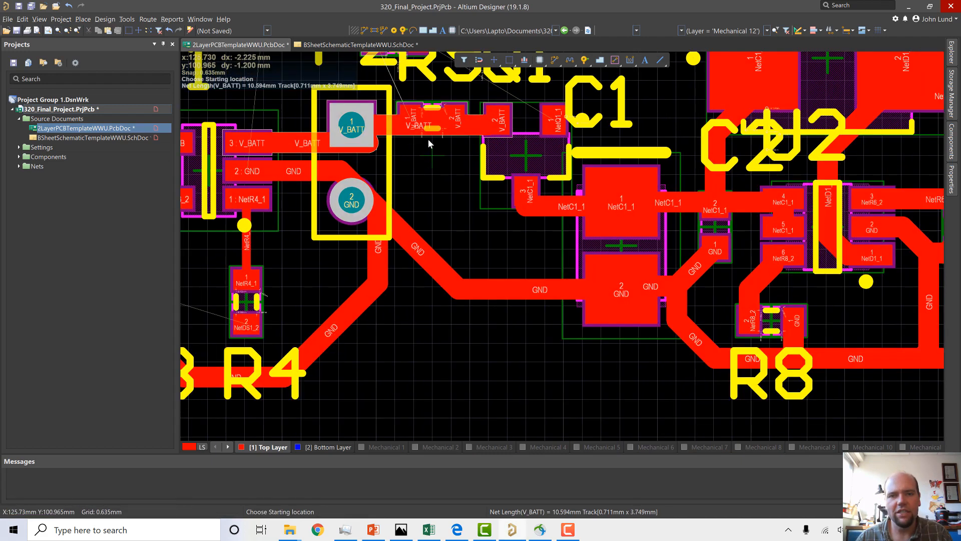
right_click(554, 182)
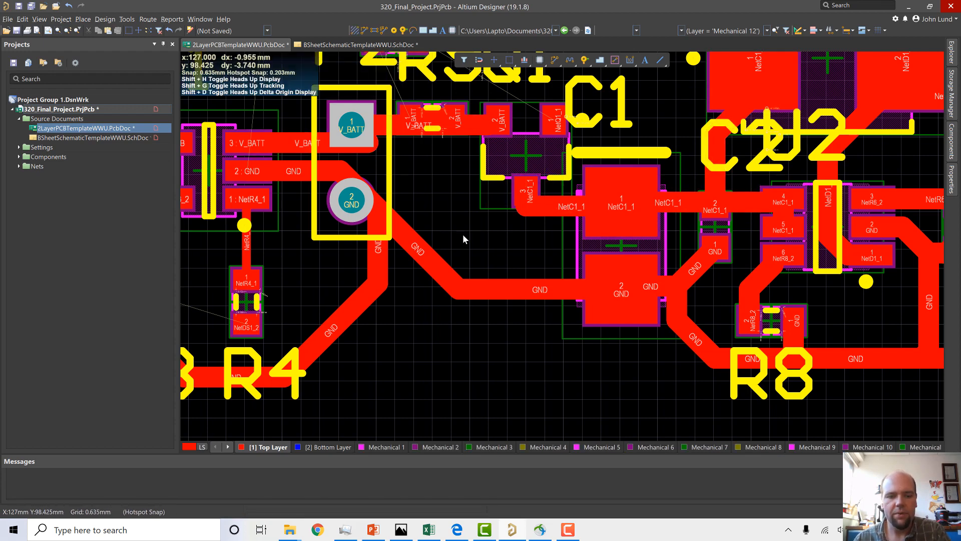
Examine R9 and the V_BATT routing between P2 and Q1 in both the 3D and 2D board views.
key(3)
ctrl+scroll(502, 206, up, 5)
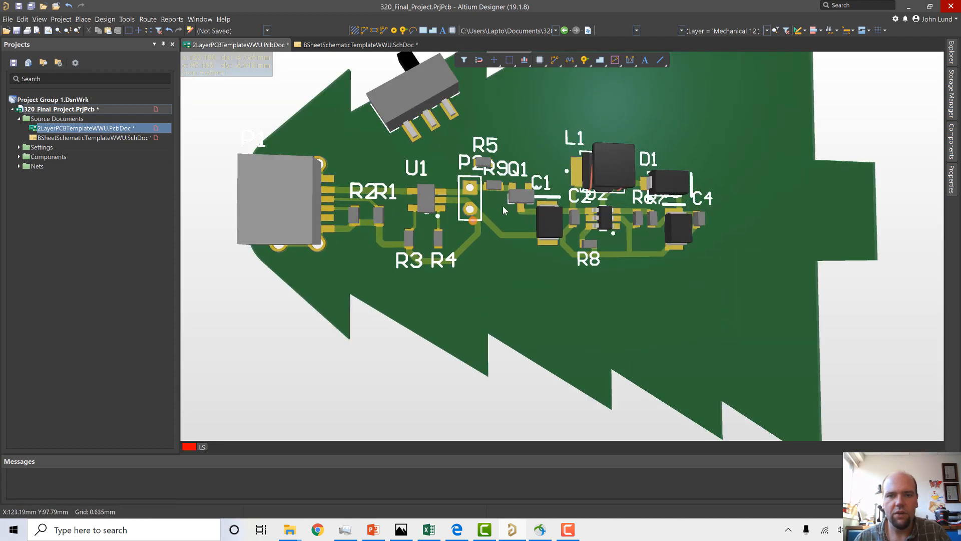
ctrl+scroll(522, 174, up, 2)
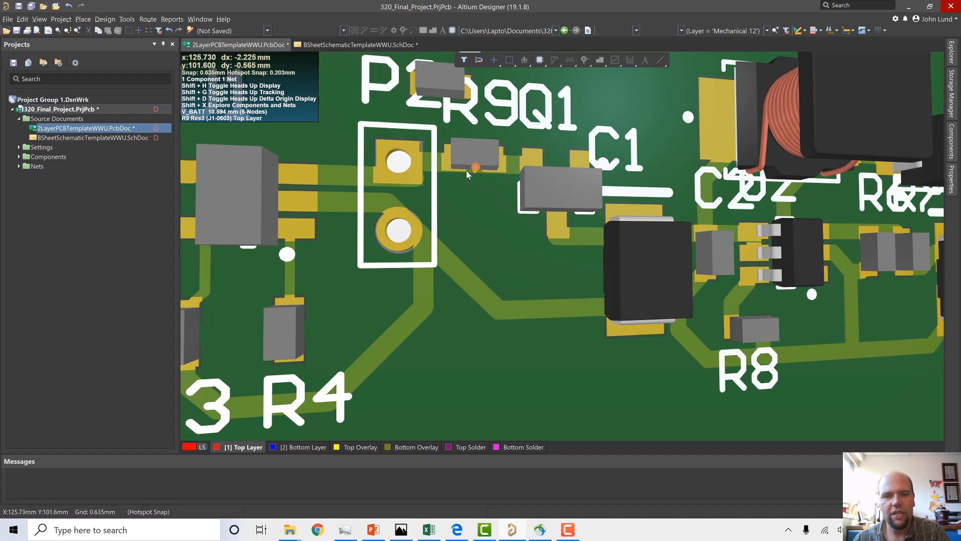
key(2)
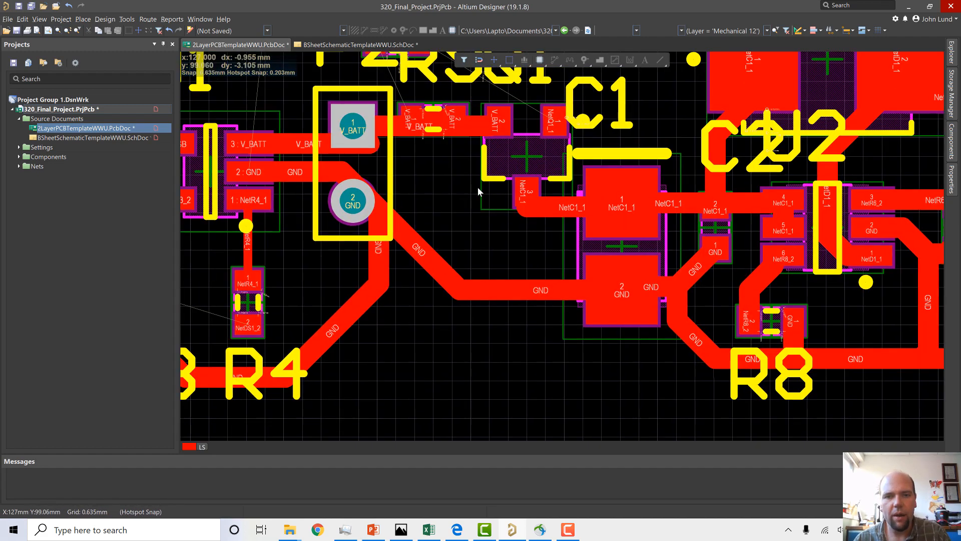
ctrl+scroll(430, 119, up, 1)
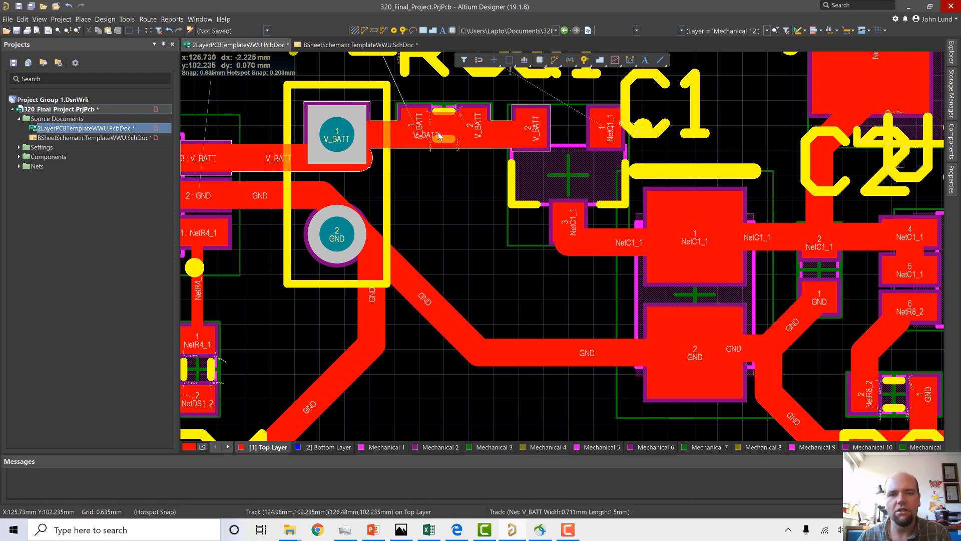
scroll(447, 125, down, 1)
scroll(448, 128, up, 3)
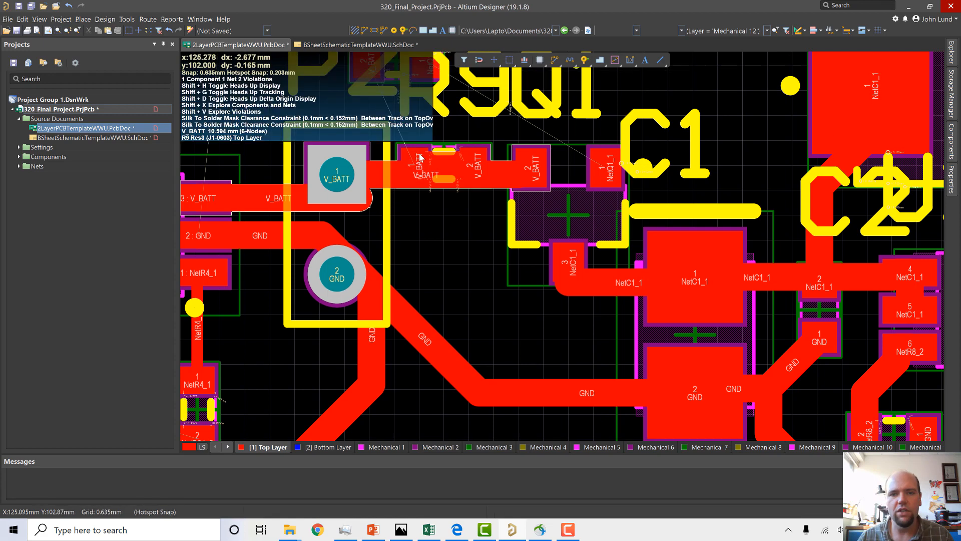
scroll(412, 163, up, 3)
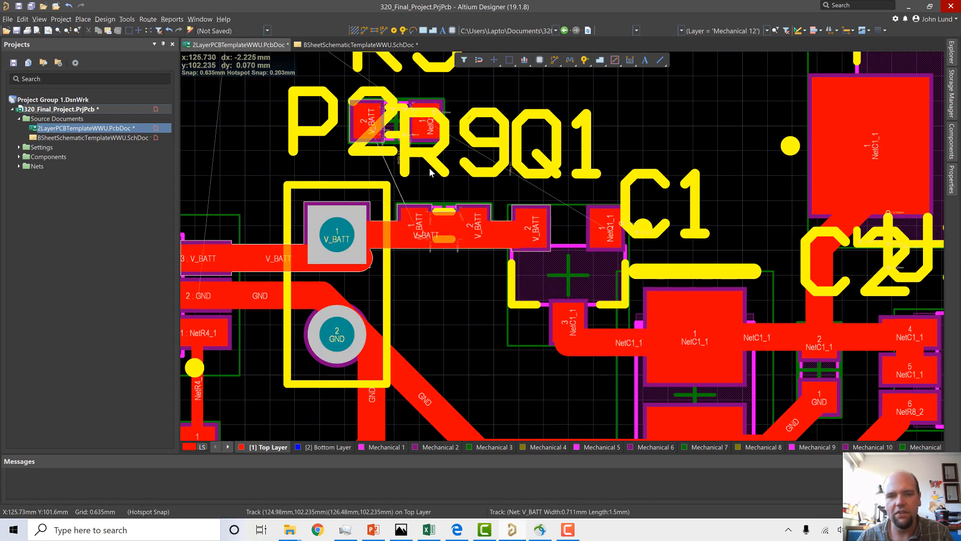
key(3)
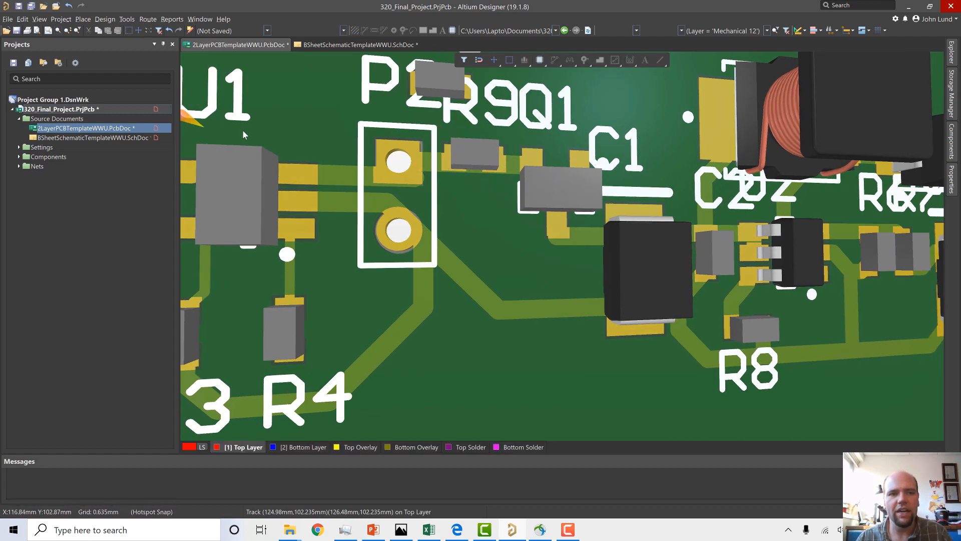
key(2)
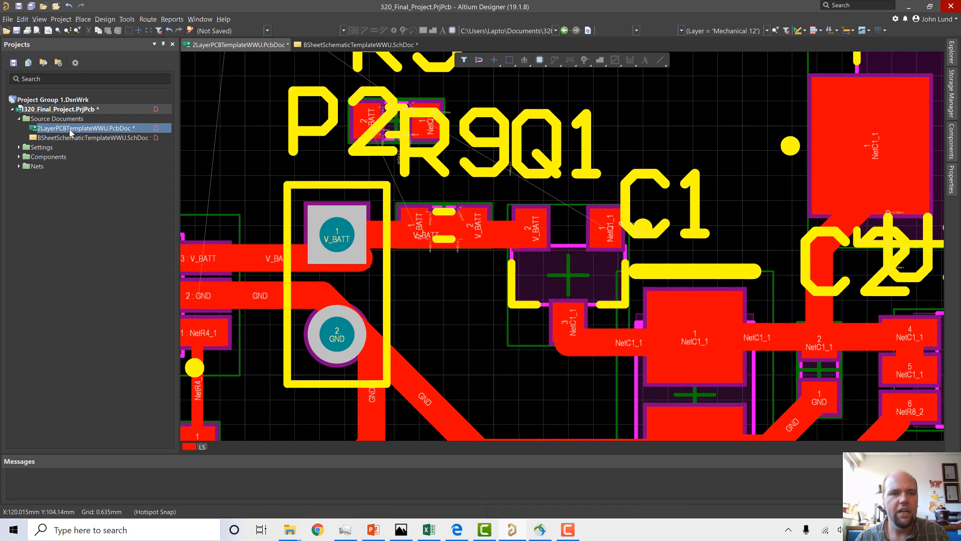
Set the value of resistor R9 in the schematic to DNP and save all project documents.
click(70, 140)
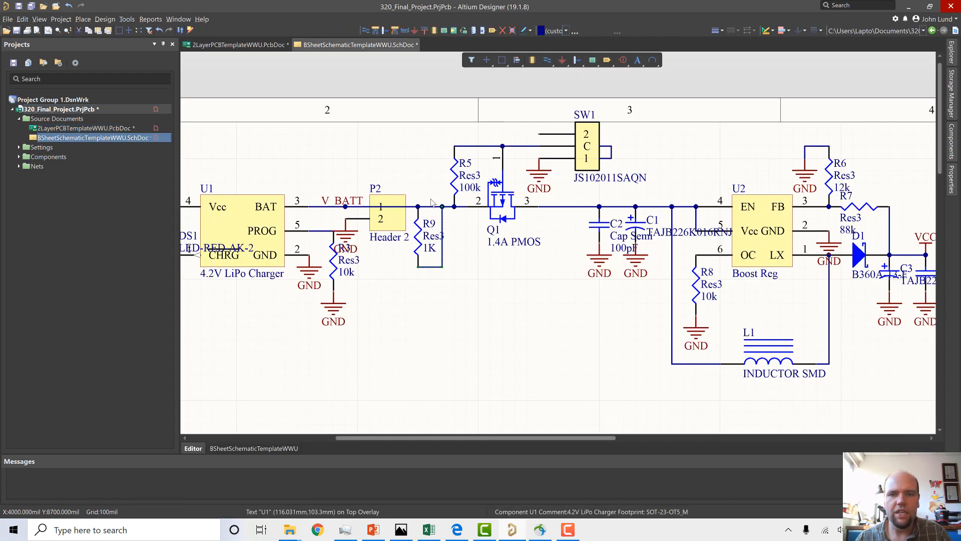
double_click(429, 249)
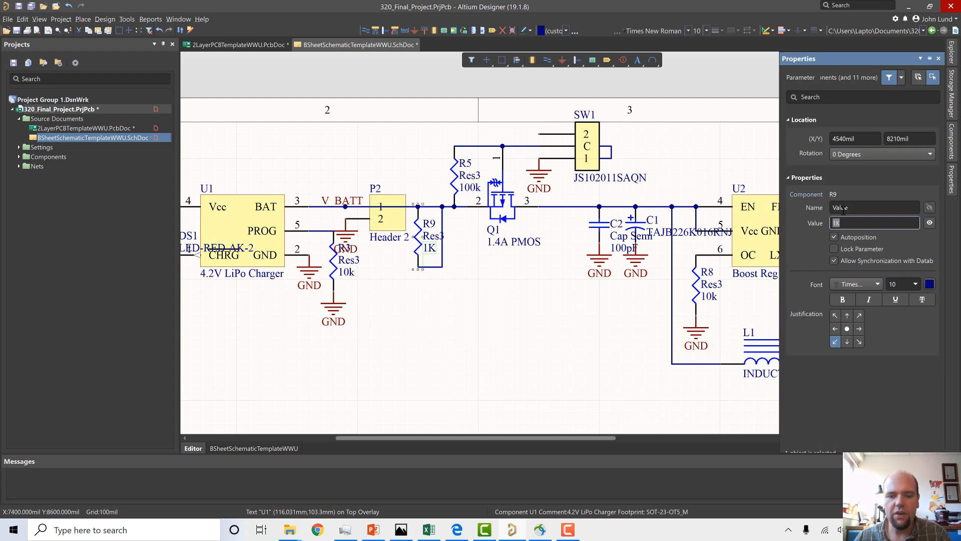
text(DNP)
key(Return)
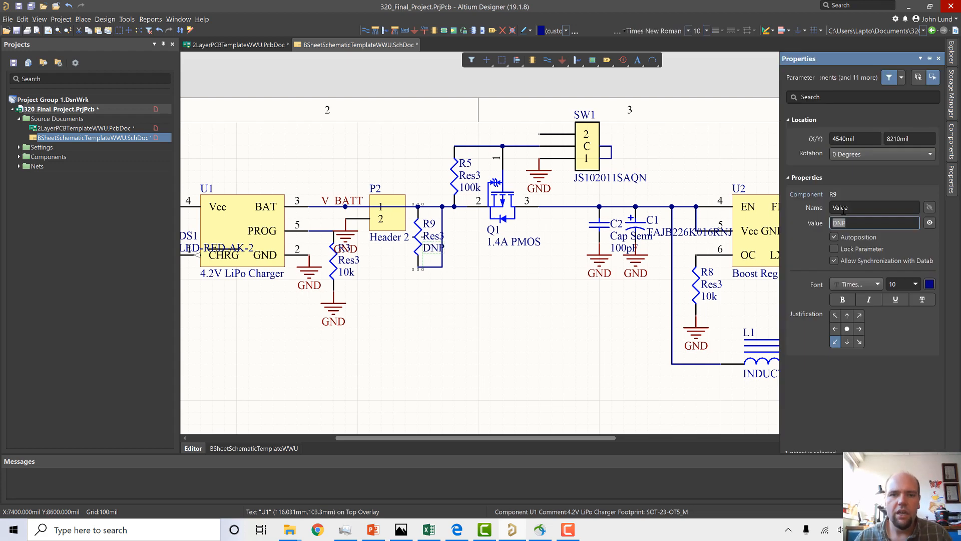
click(550, 299)
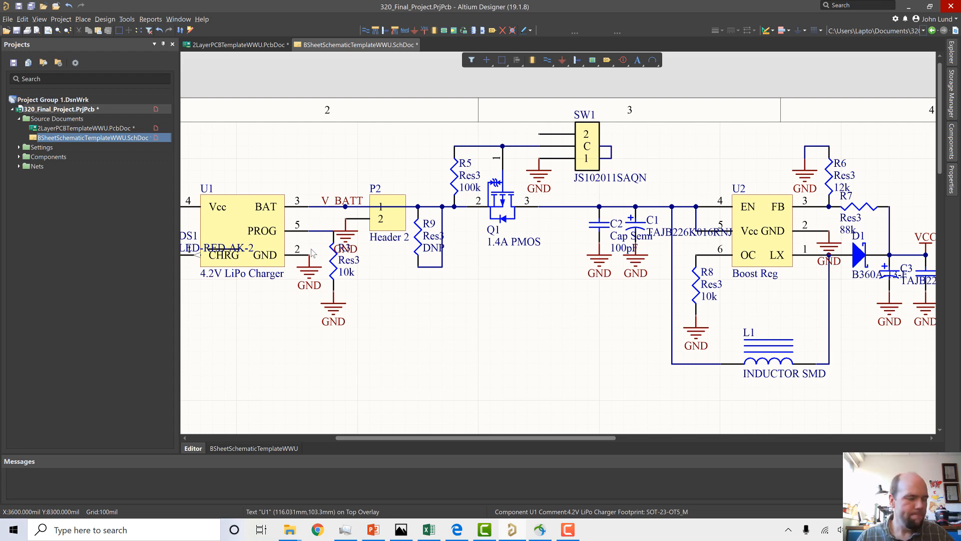
click(7, 19)
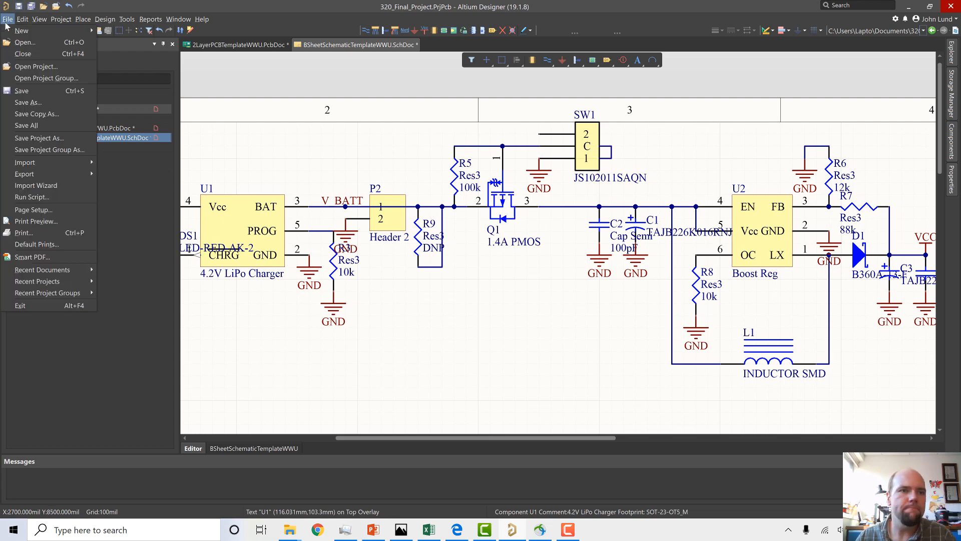
click(47, 123)
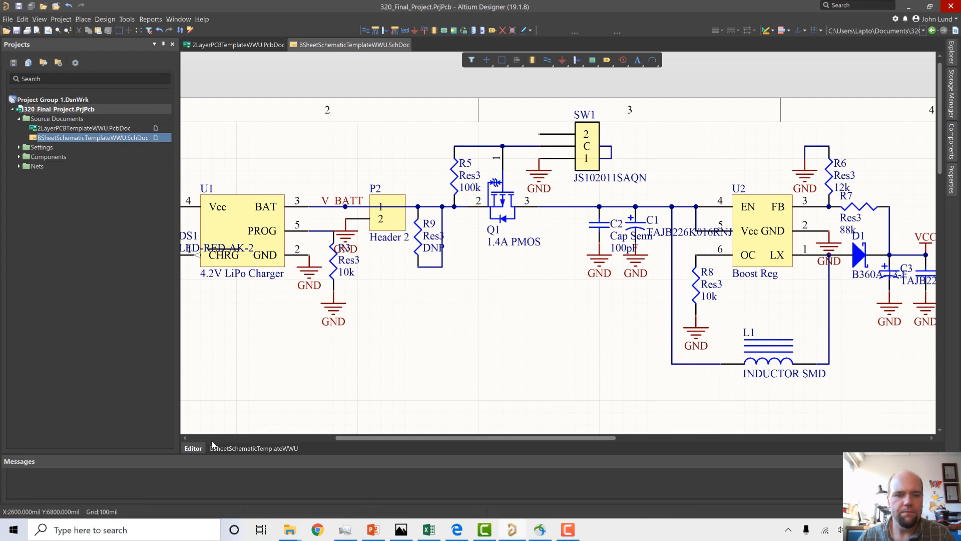
Examine the component placement and routing across the tree-shaped PCB, and switch to PowerPoint to view the op-amp circuit.
double_click(57, 129)
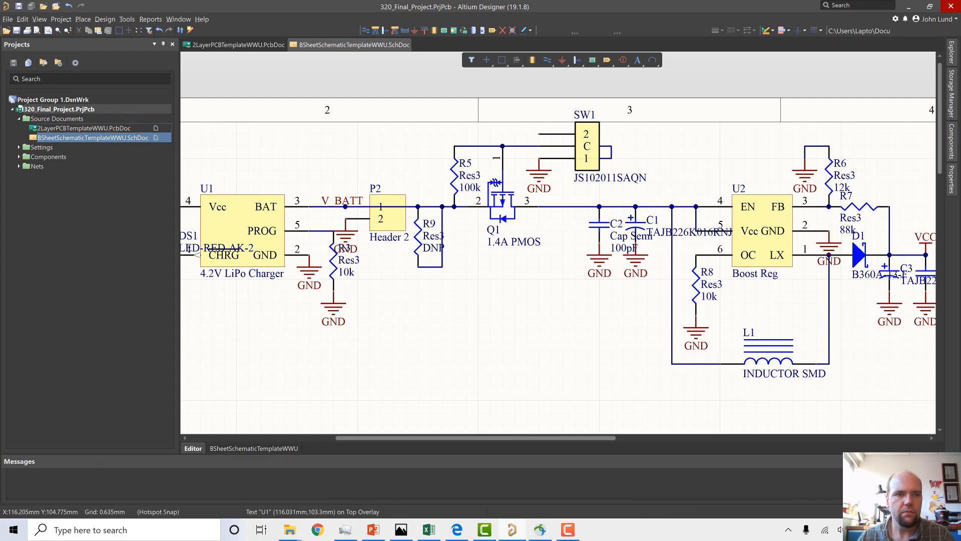
ctrl+scroll(636, 242, down, 1)
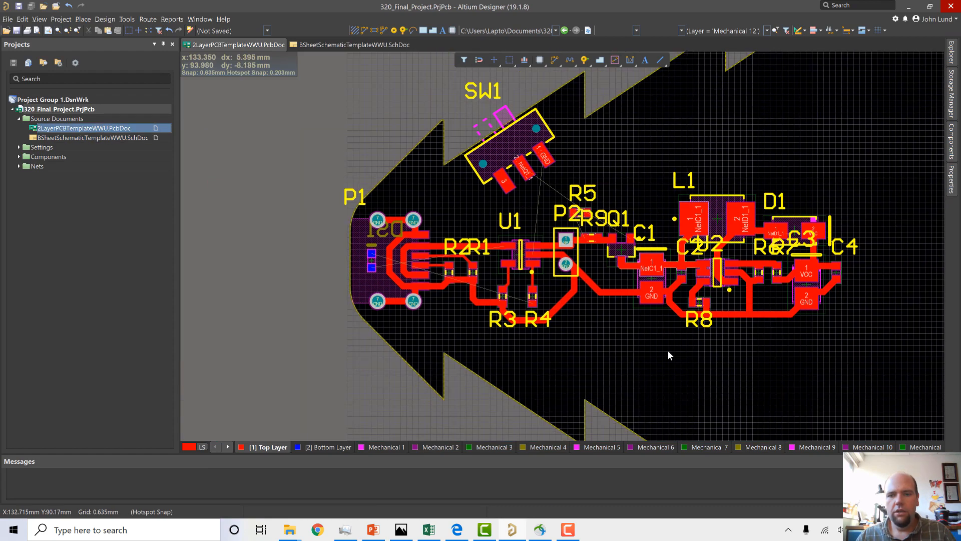
right_drag(664, 353, 542, 324)
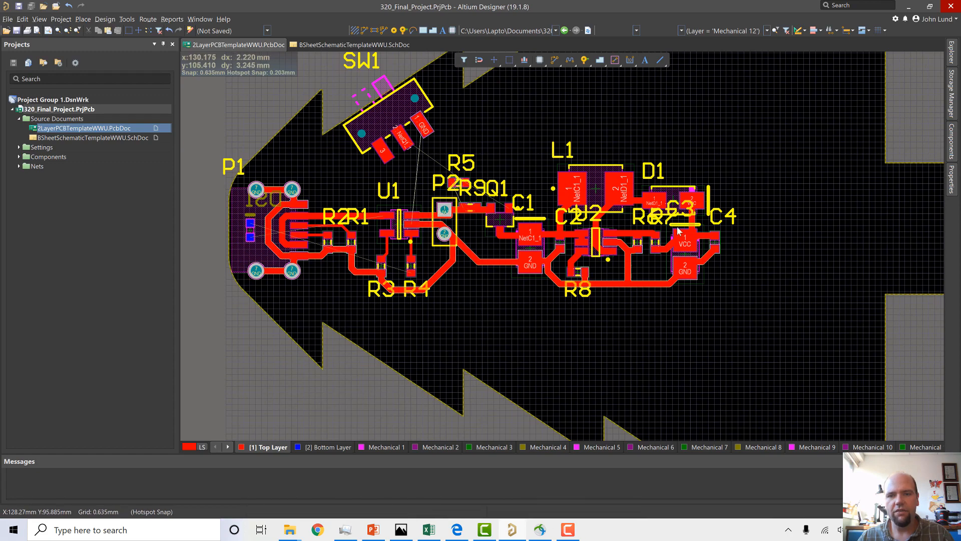
ctrl+scroll(636, 251, down, 1)
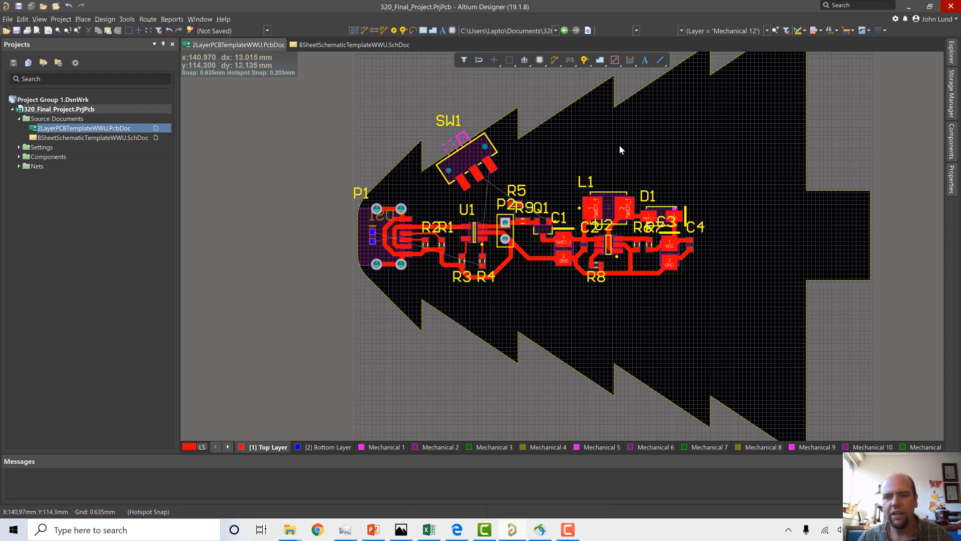
key(shift)
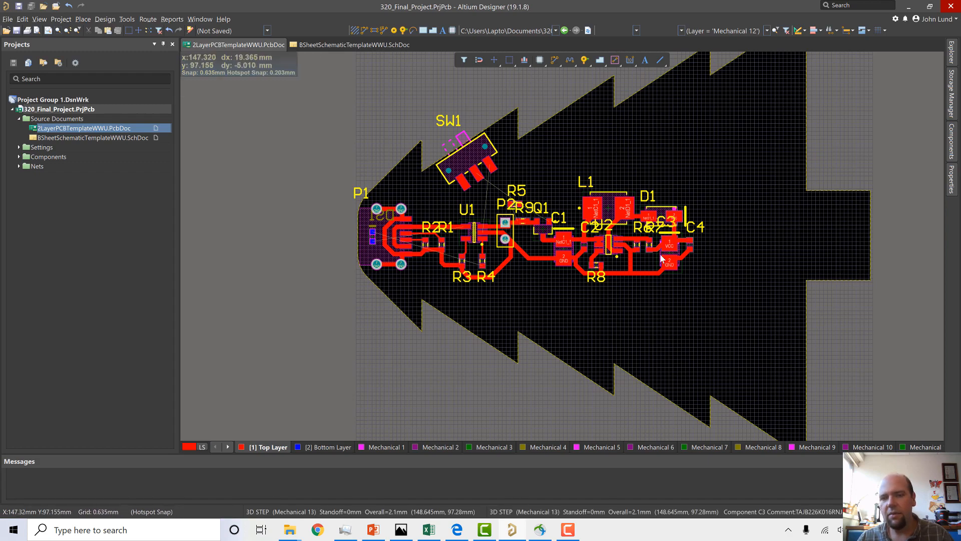
key(shift)
ctrl+scroll(690, 257, up, 3)
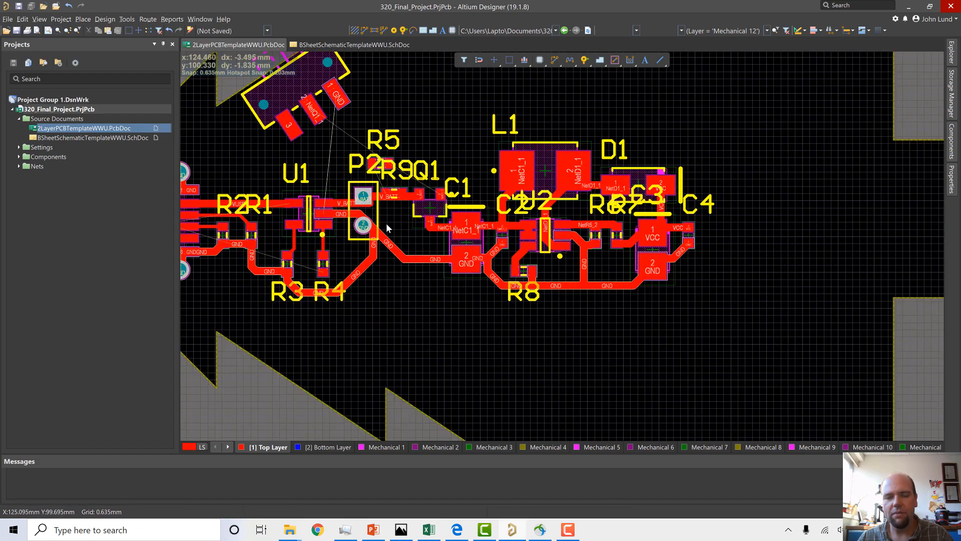
ctrl+scroll(386, 223, down, 2)
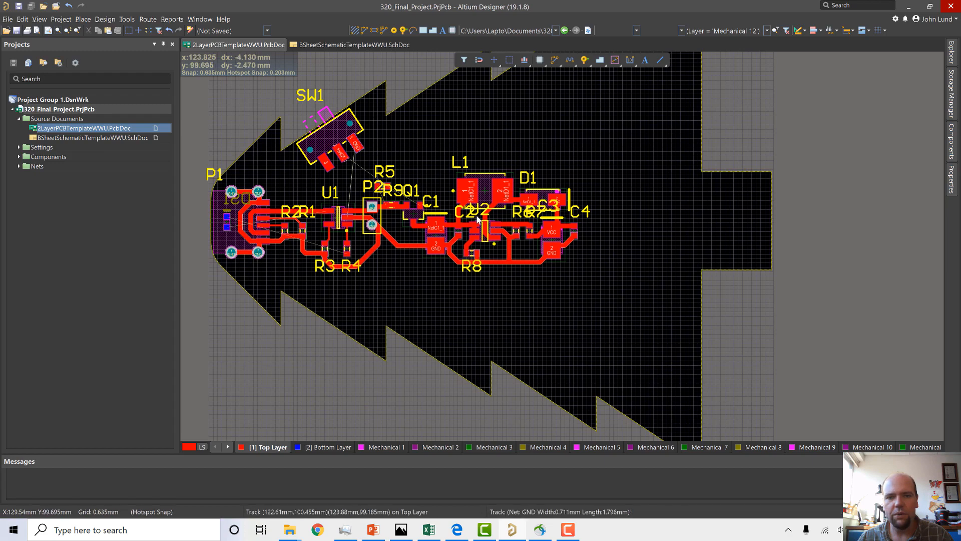
ctrl+scroll(328, 243, up, 3)
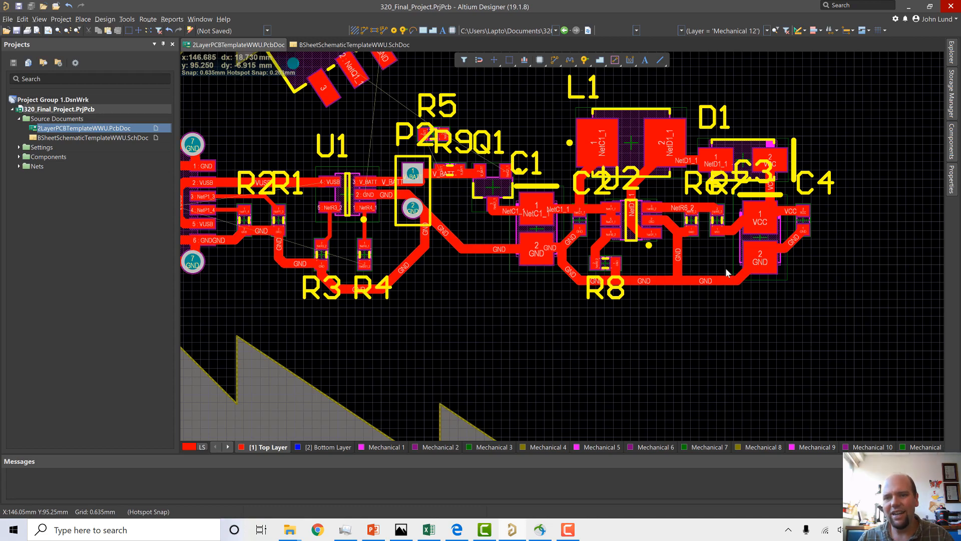
ctrl+scroll(723, 266, down, 3)
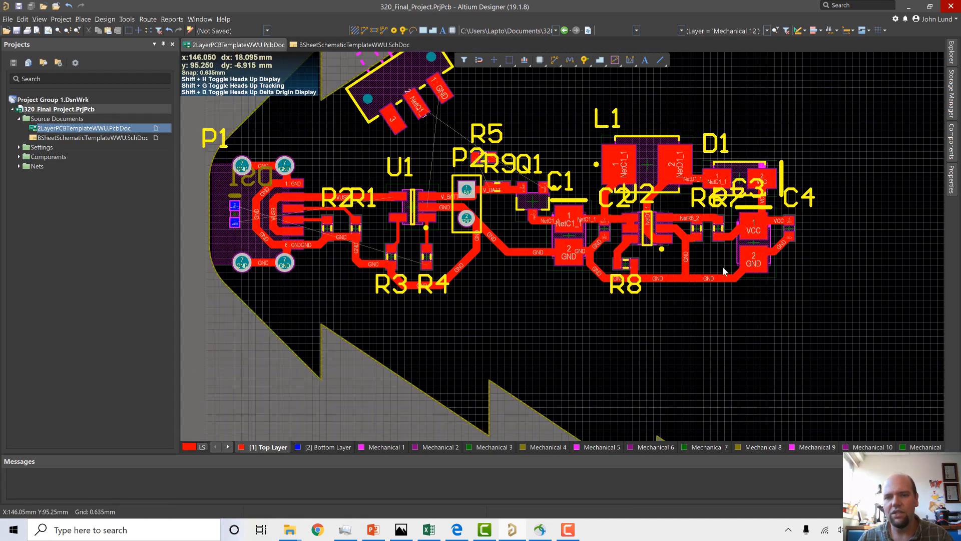
ctrl+scroll(752, 272, up, 3)
ctrl+scroll(756, 302, down, 3)
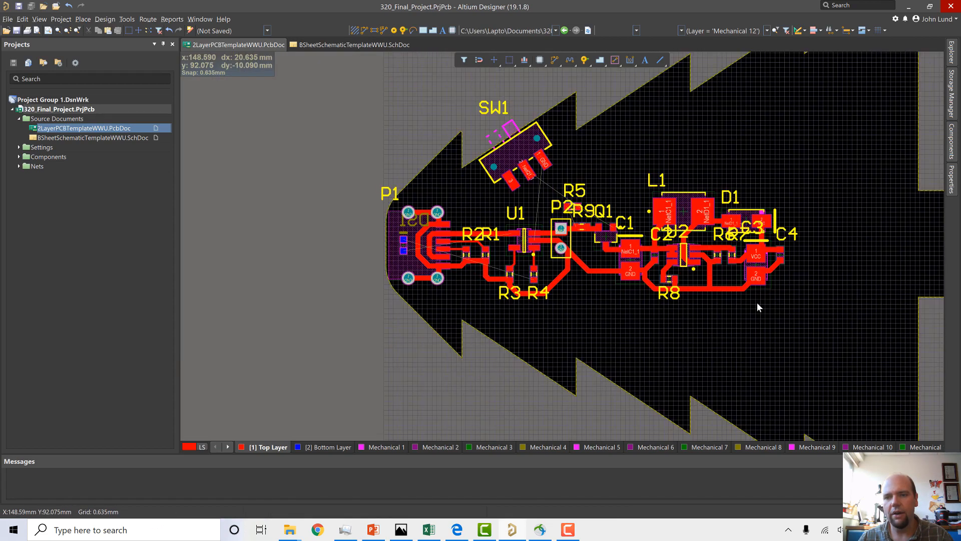
right_drag(795, 312, 551, 319)
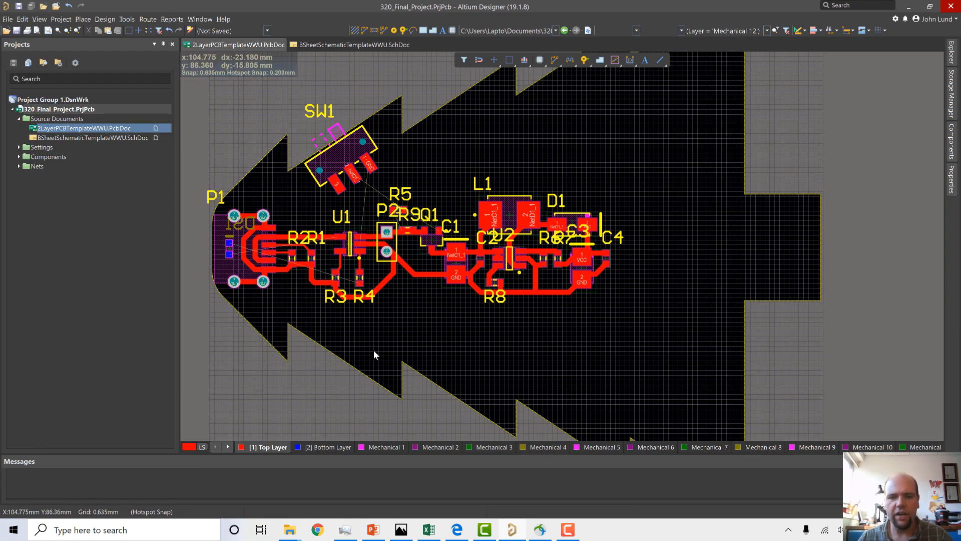
click(374, 531)
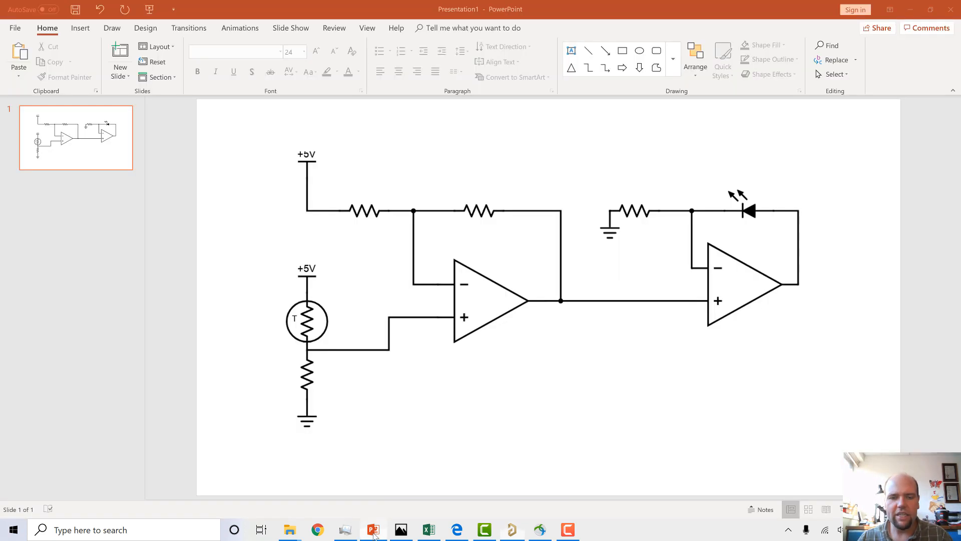
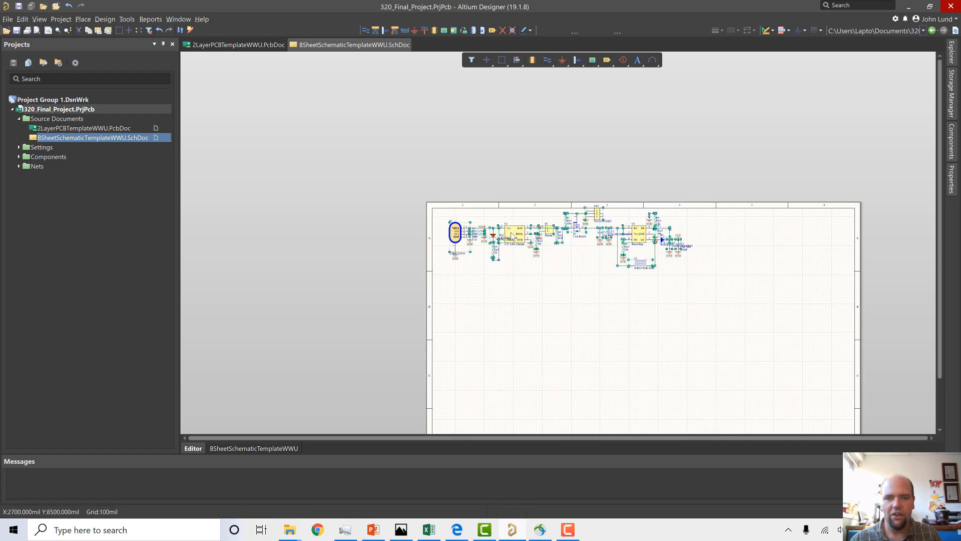
Move the whole selected circuit down, away from the upper border of the schematic sheet.
mouse_move(513, 238)
mouse_down()
mouse_move(497, 233)
mouse_move(499, 254)
mouse_up()
ctrl+scroll(573, 343, down, 1)
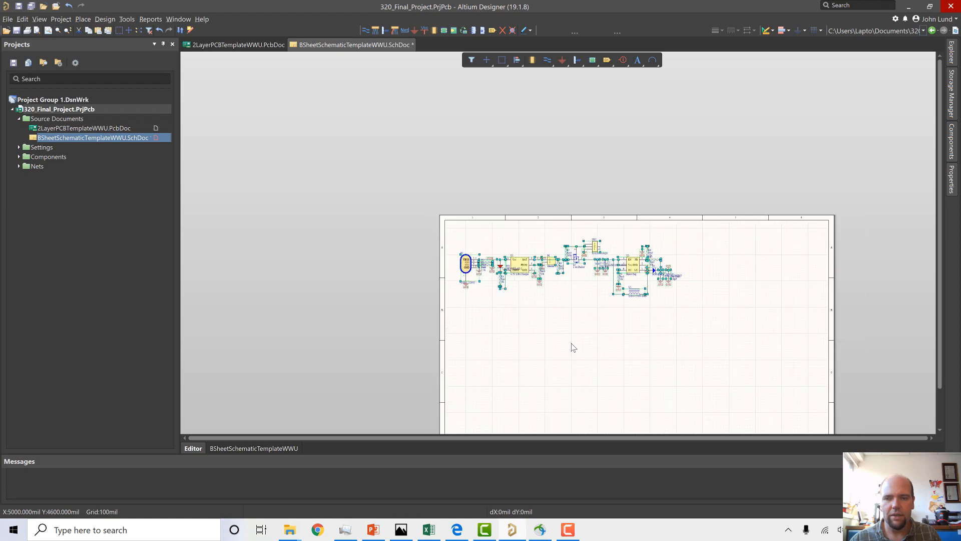
ctrl+scroll(571, 348, up, 2)
scroll(565, 345, down, 1)
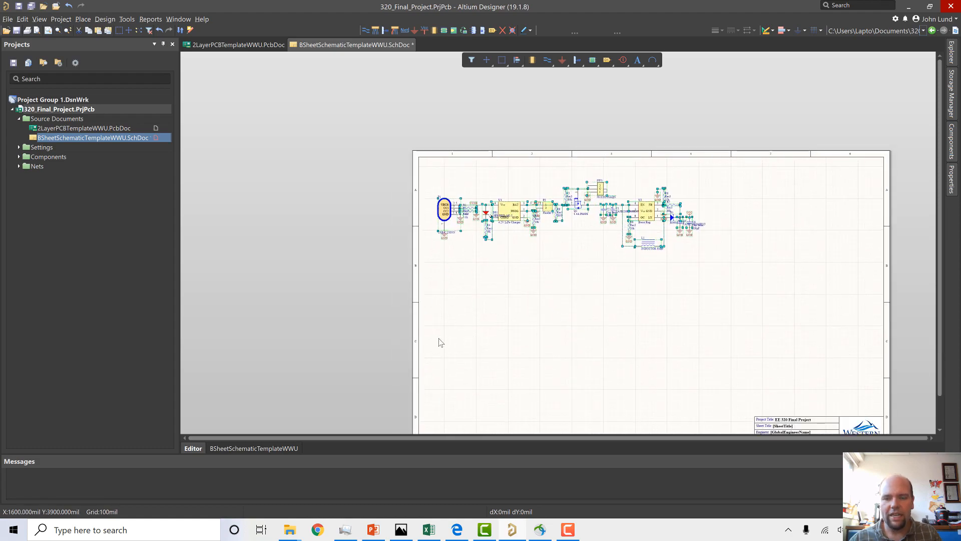
Examine the repositioned power circuit and the empty sheet area beneath it in the schematic.
ctrl+scroll(470, 315, up, 1)
ctrl+scroll(556, 307, up, 1)
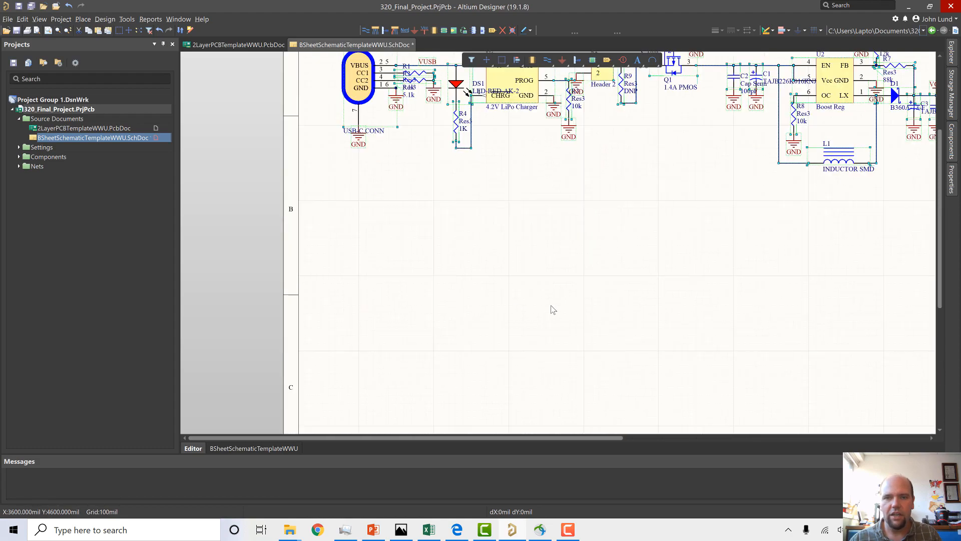
ctrl+scroll(548, 307, down, 2)
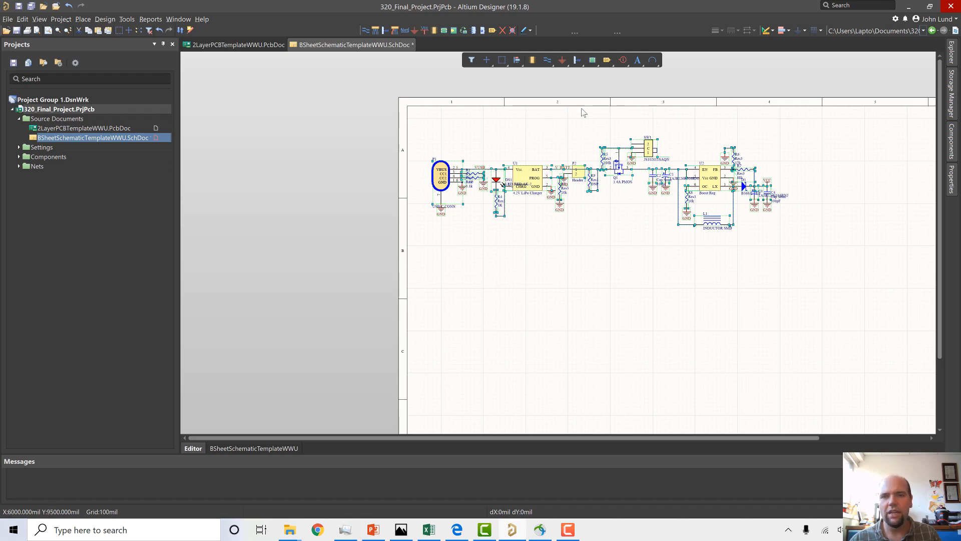
scroll(605, 231, down, 1)
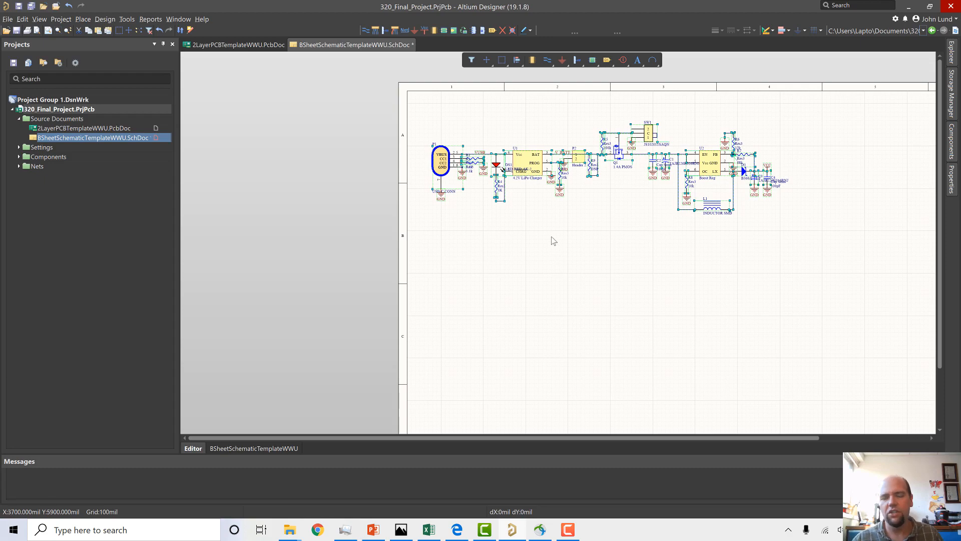
scroll(554, 239, down, 1)
ctrl+scroll(558, 196, up, 1)
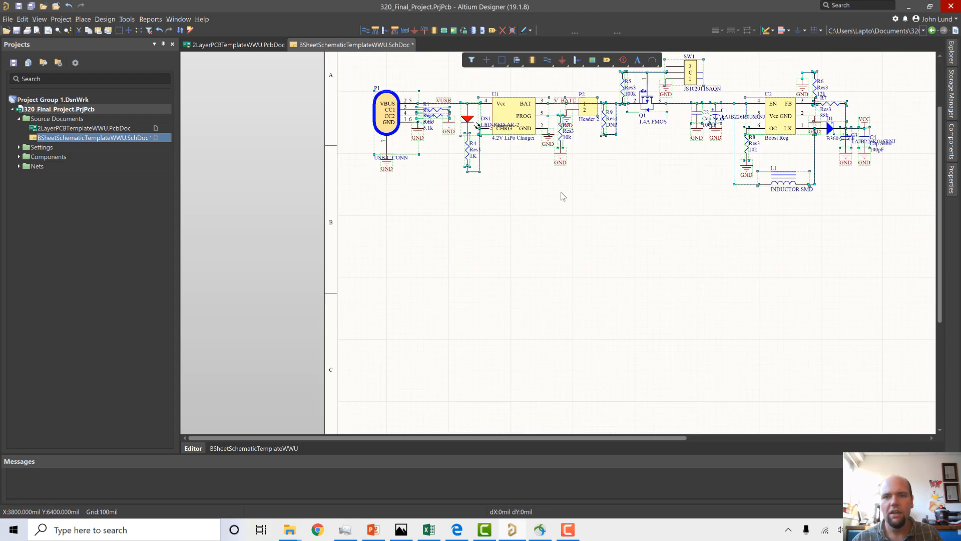
scroll(563, 146, up, 2)
ctrl+scroll(570, 100, up, 1)
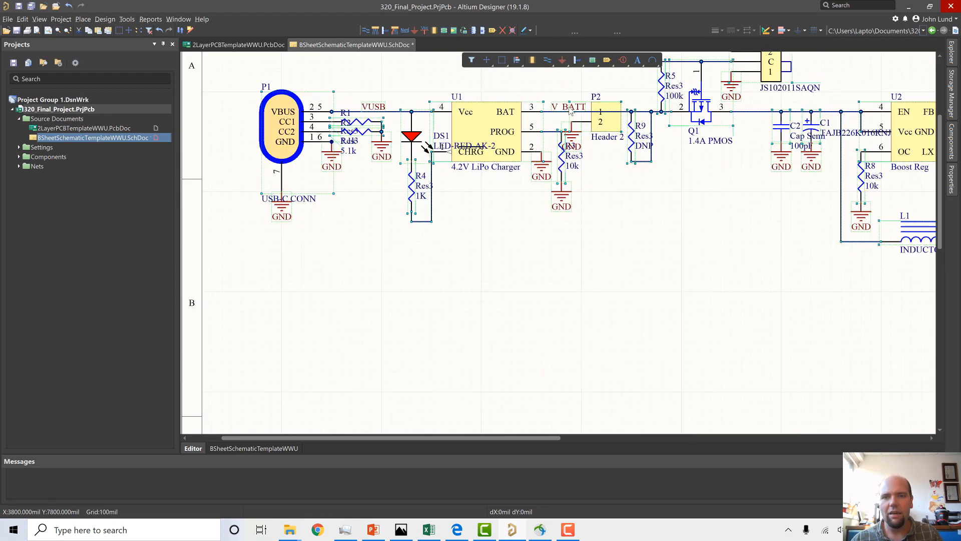
scroll(554, 295, down, 1)
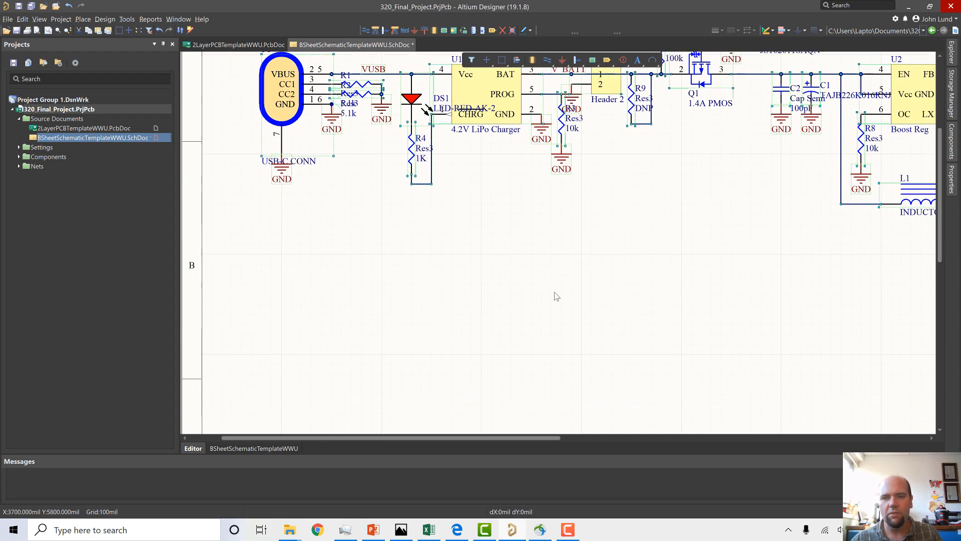
ctrl+scroll(554, 293, down, 3)
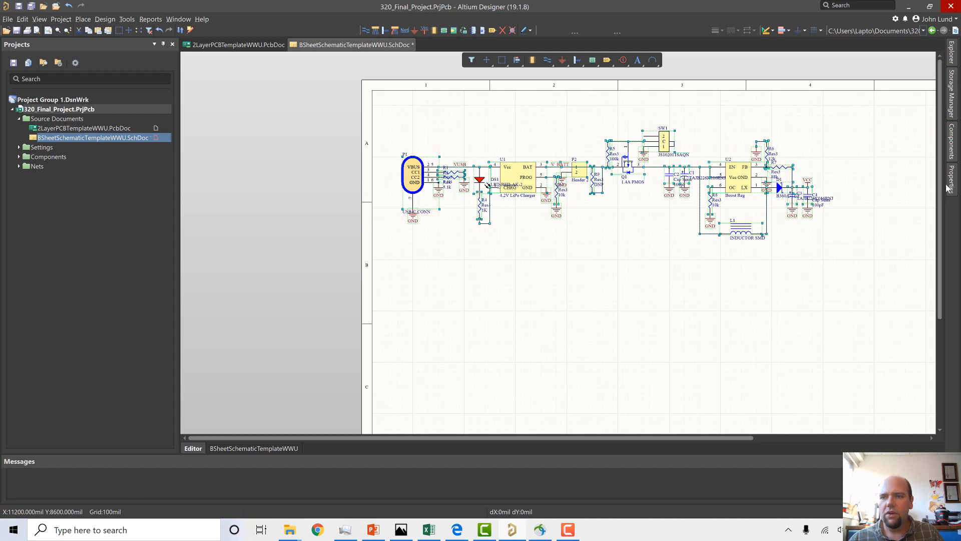
Choose 320Parts.SchLib as the component library and select the LM358_NCV2904-8 op-amp in it.
click(954, 143)
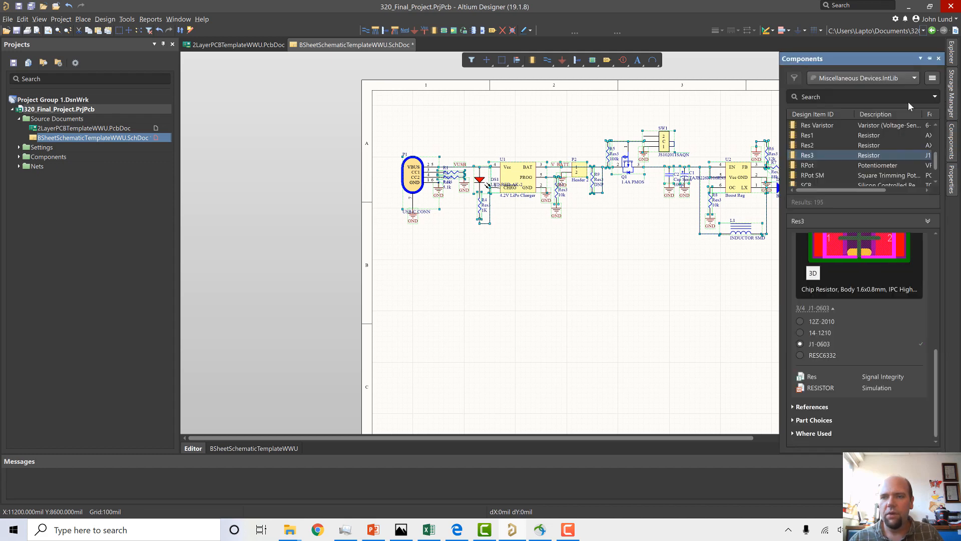
click(886, 80)
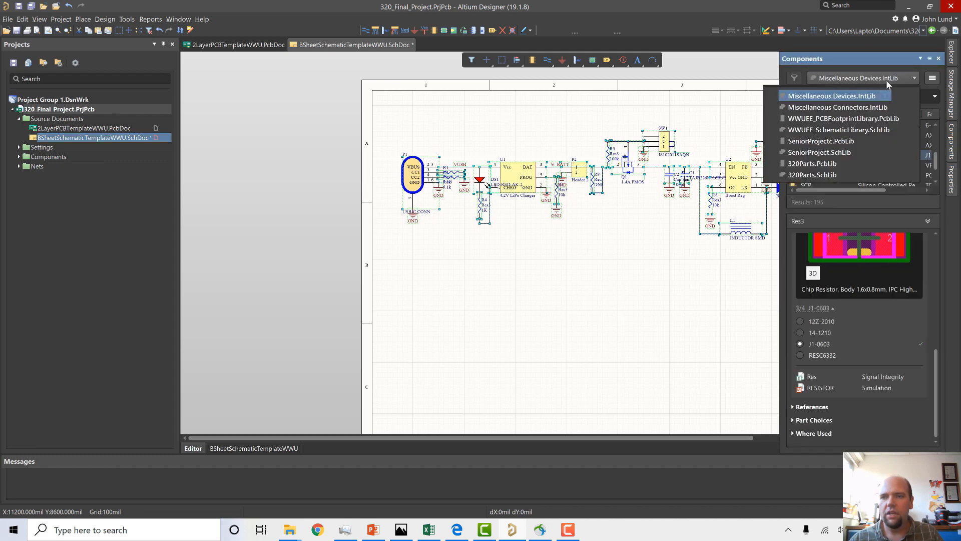
click(821, 174)
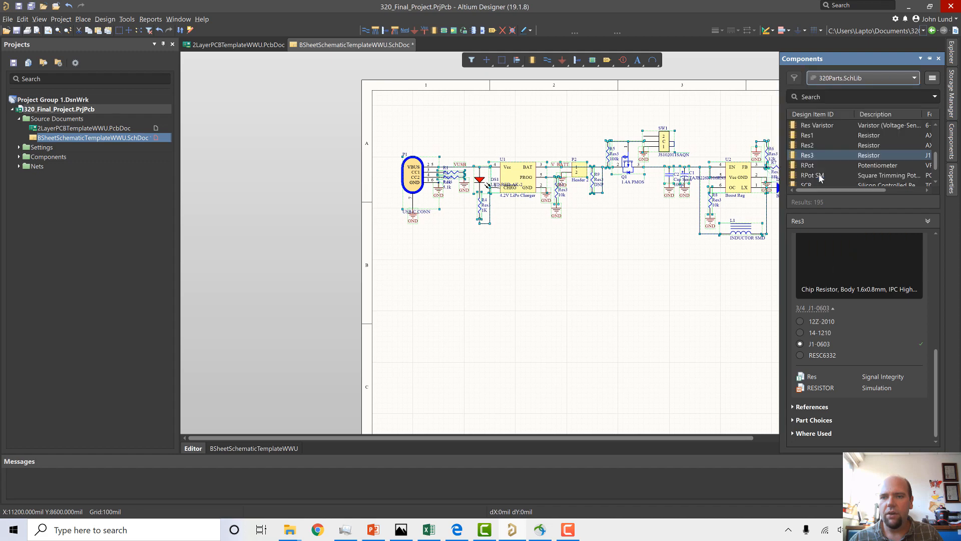
scroll(833, 158, down, 1)
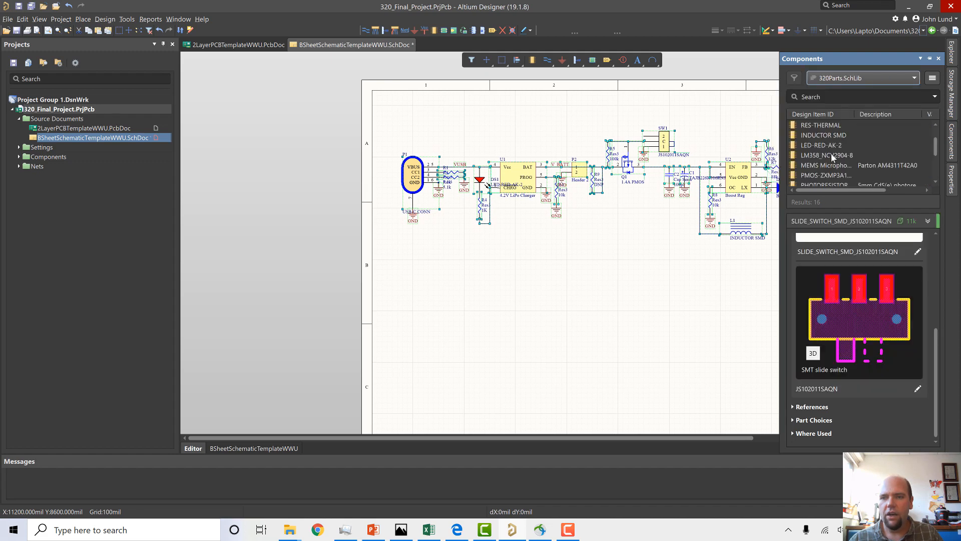
scroll(824, 158, up, 1)
scroll(839, 157, down, 2)
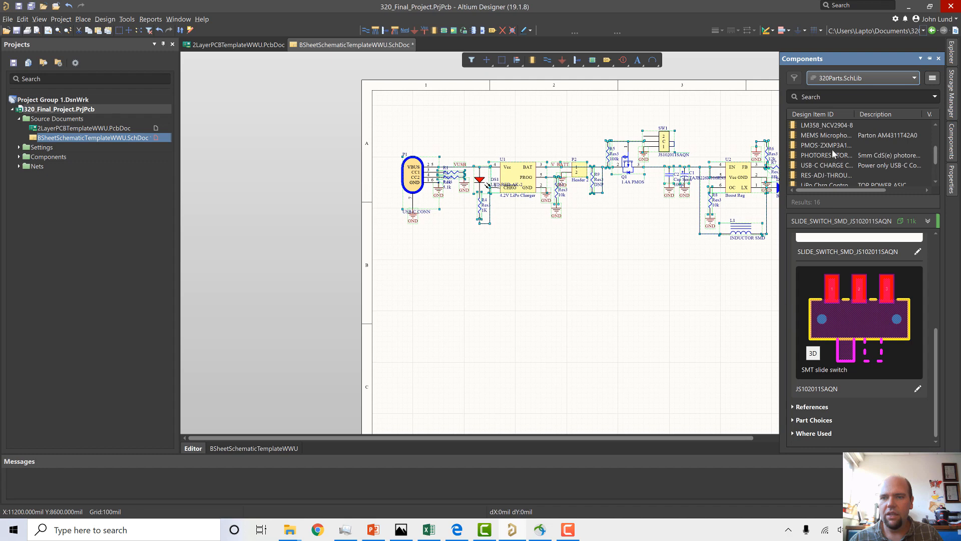
scroll(831, 149, down, 1)
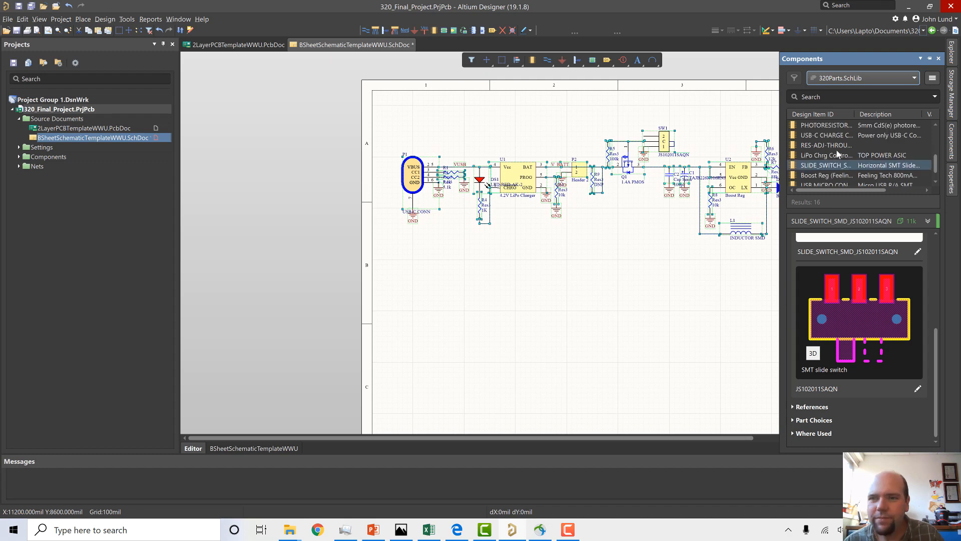
scroll(832, 152, up, 1)
scroll(839, 154, up, 1)
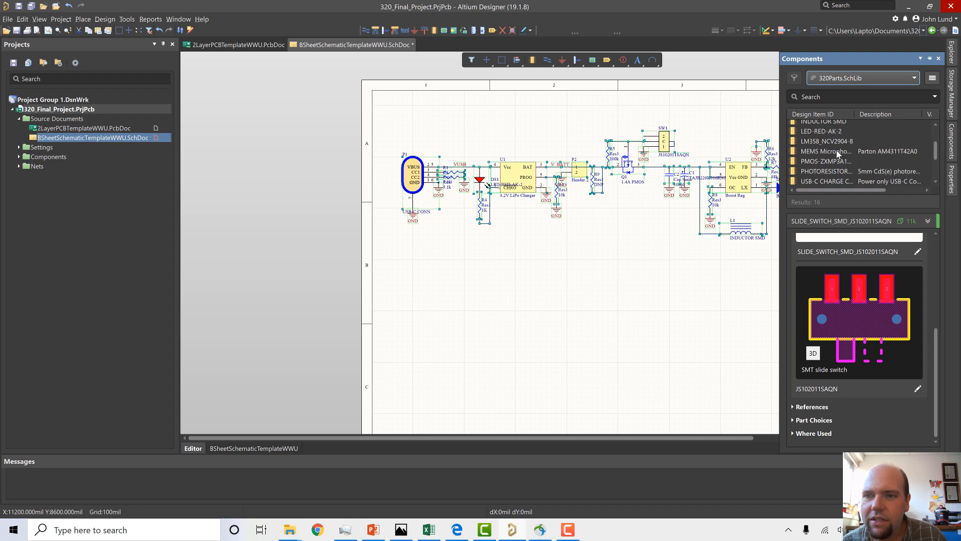
click(832, 142)
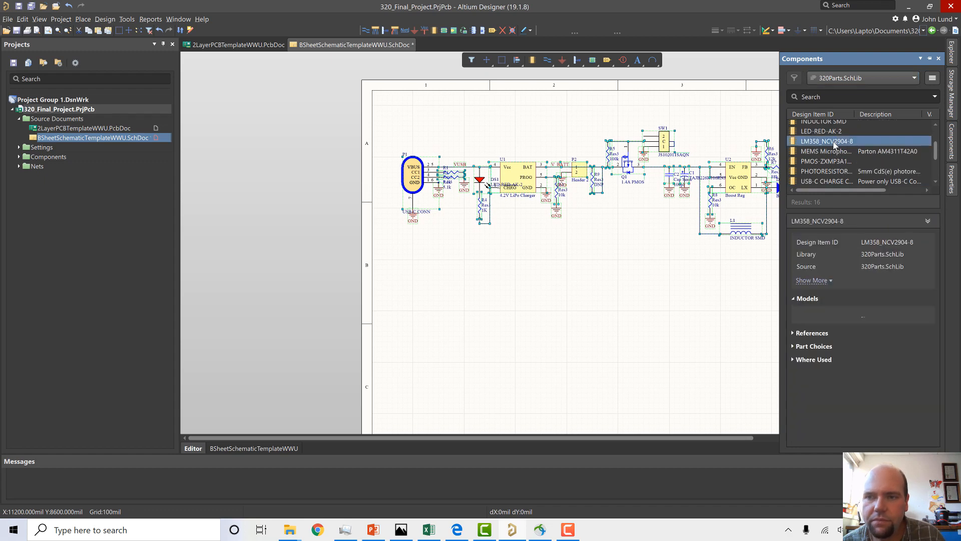
Place parts A and B of an LM358 op-amp side by side in the empty sheet area below the power circuit.
right_click(832, 145)
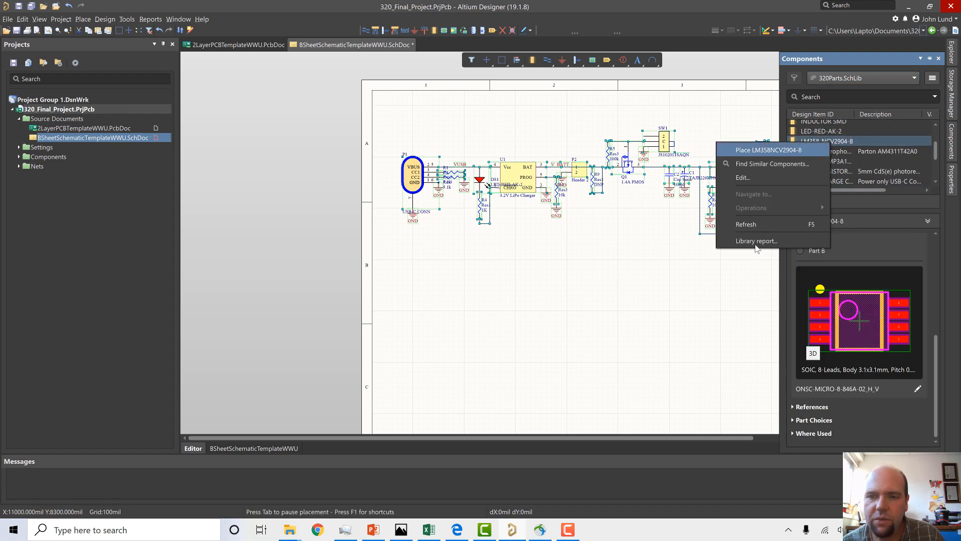
click(773, 149)
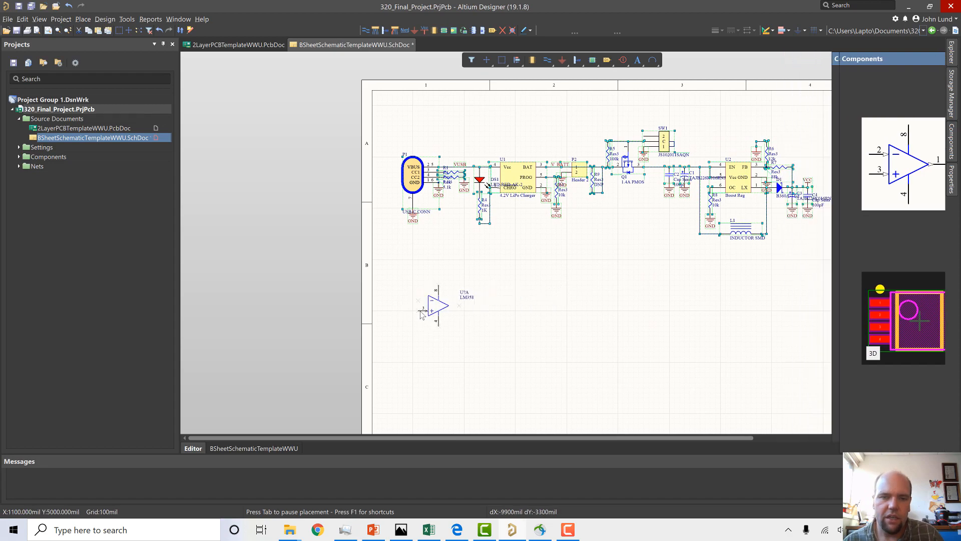
ctrl+scroll(419, 311, up, 1)
ctrl+scroll(441, 306, up, 2)
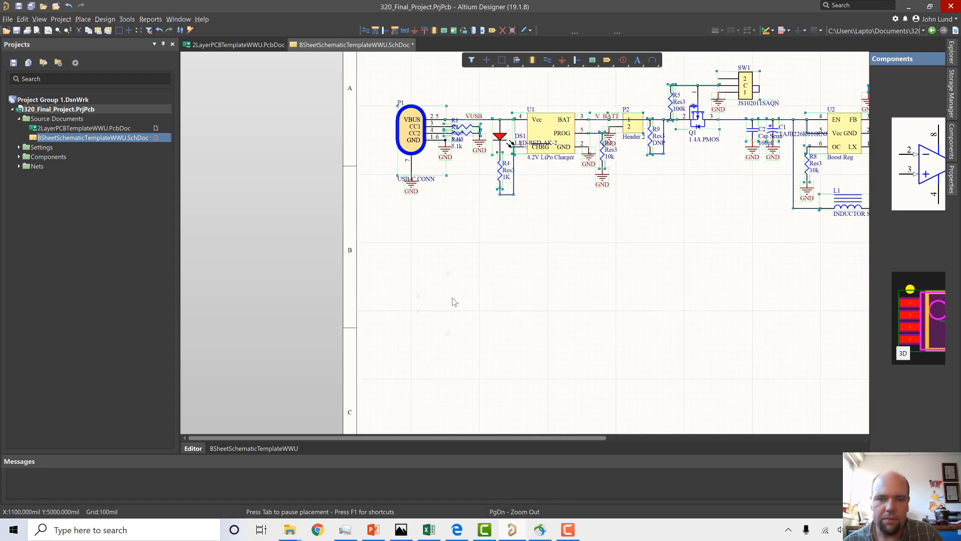
click(480, 326)
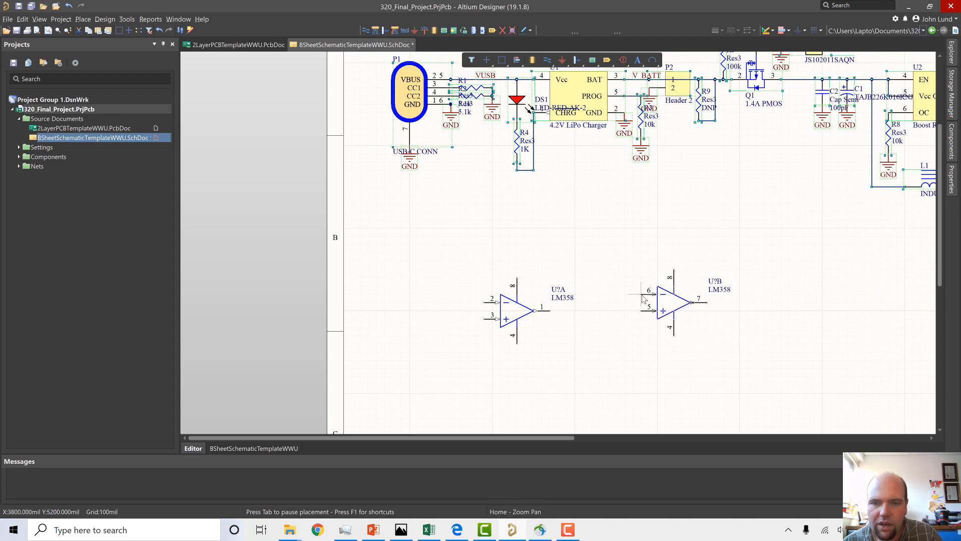
click(643, 300)
Place parts A and B of a second LM358 directly below the first pair and end the placement.
scroll(593, 366, down, 3)
ctrl+scroll(591, 366, down, 1)
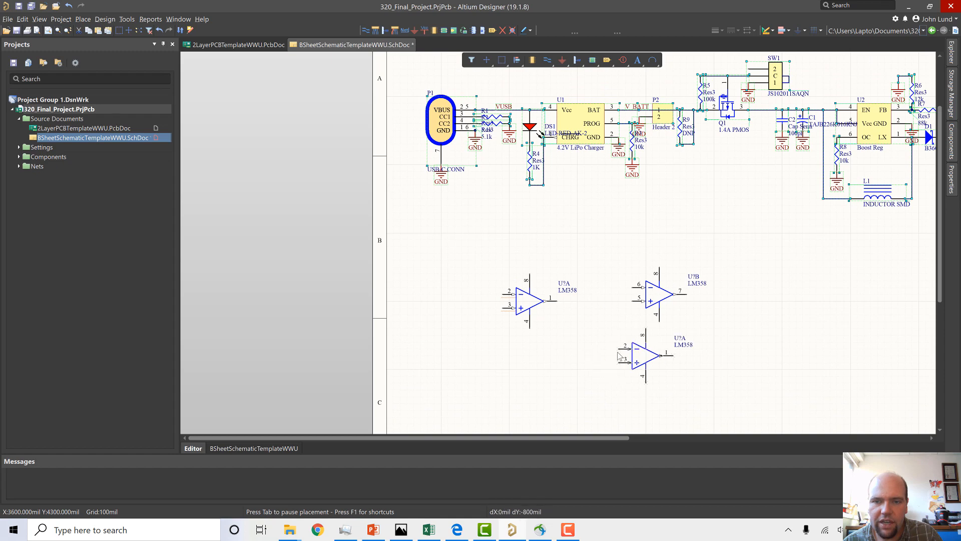
scroll(596, 350, down, 3)
scroll(576, 349, down, 3)
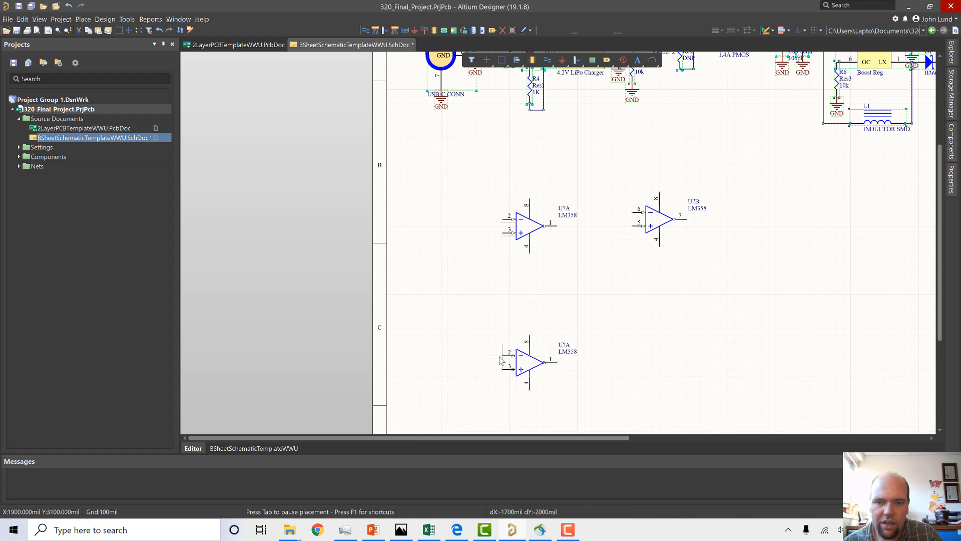
click(500, 359)
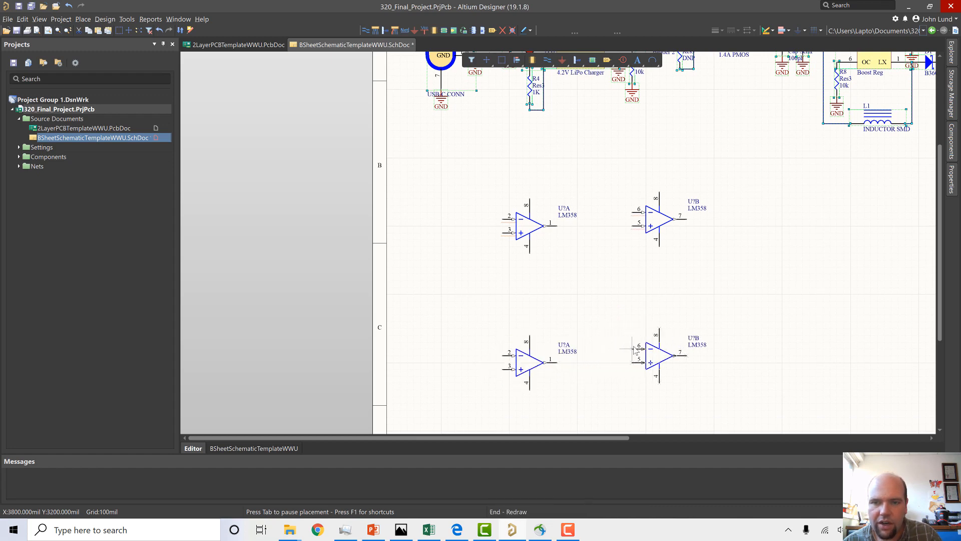
key(Home)
click(635, 350)
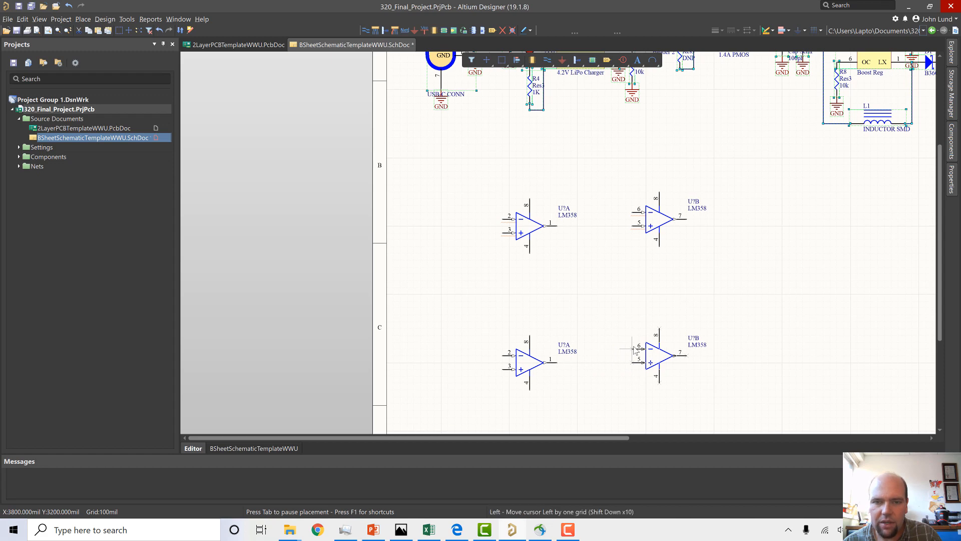
key(Page_Up)
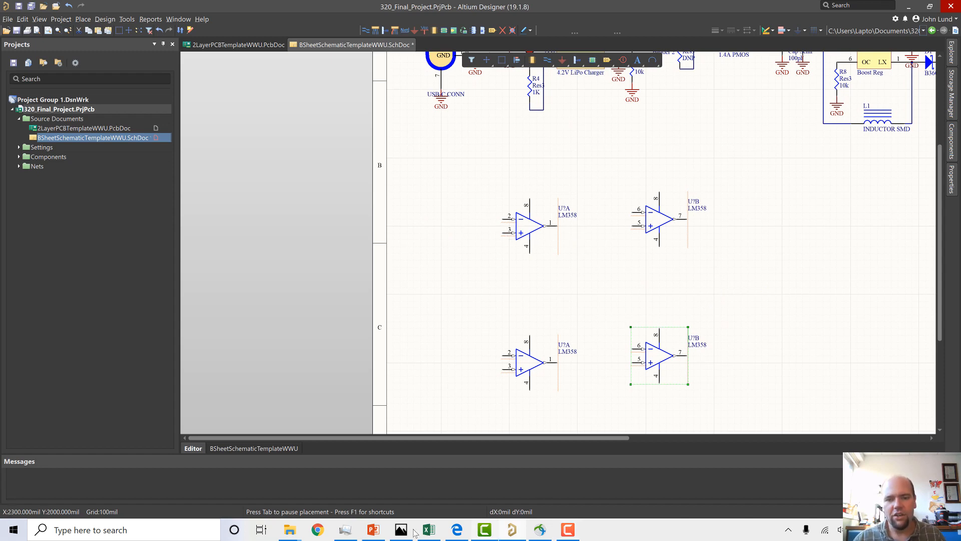
Switch to PowerPoint to examine the thermistor and op-amp circuit drawing, and return to Altium Designer.
click(376, 531)
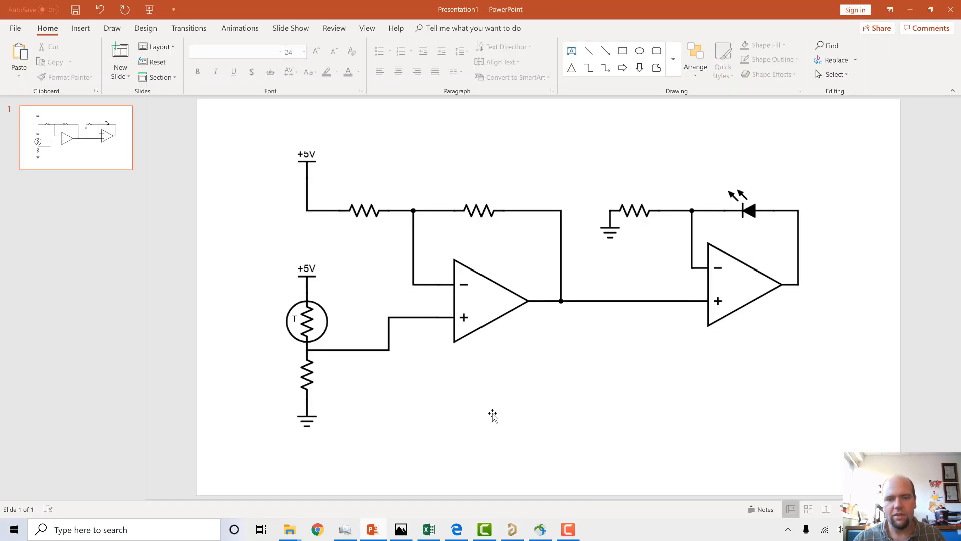
click(376, 534)
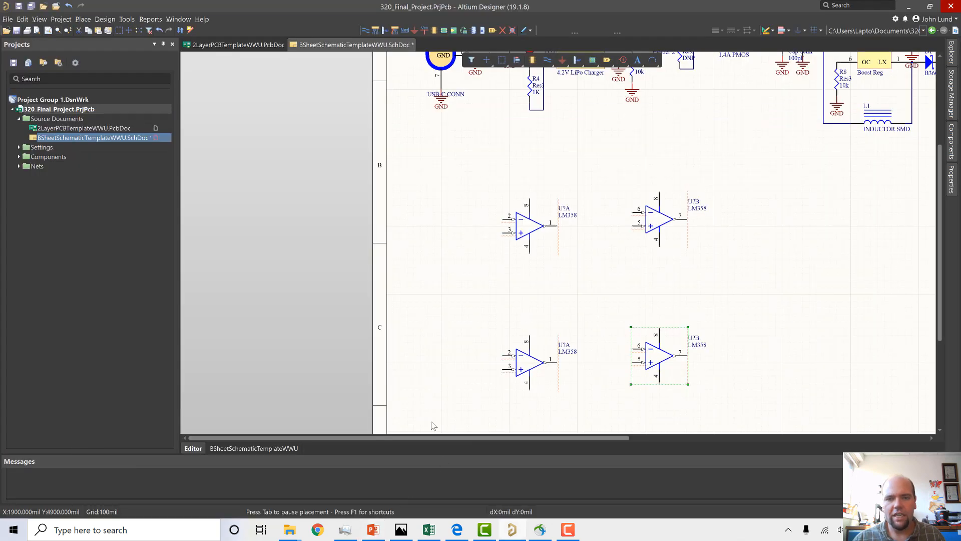
click(371, 532)
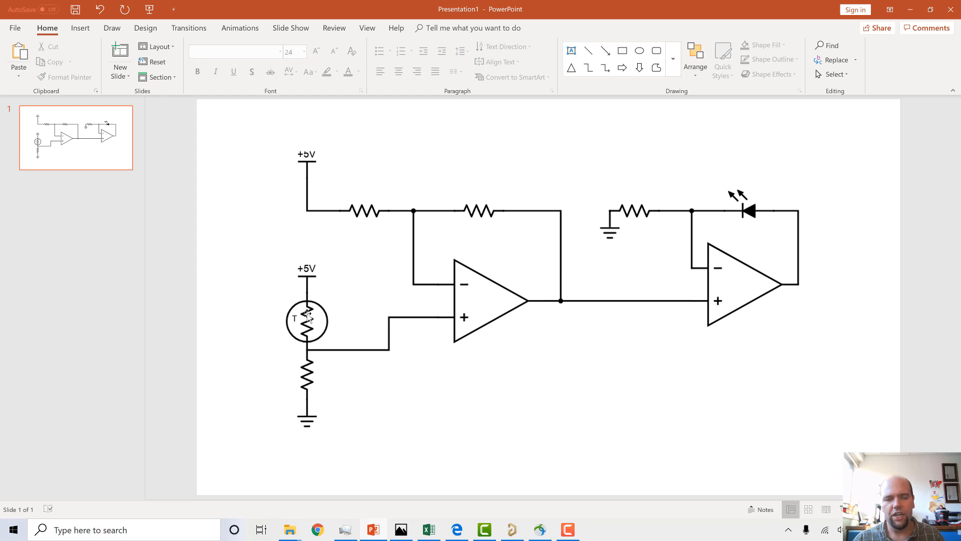
click(910, 10)
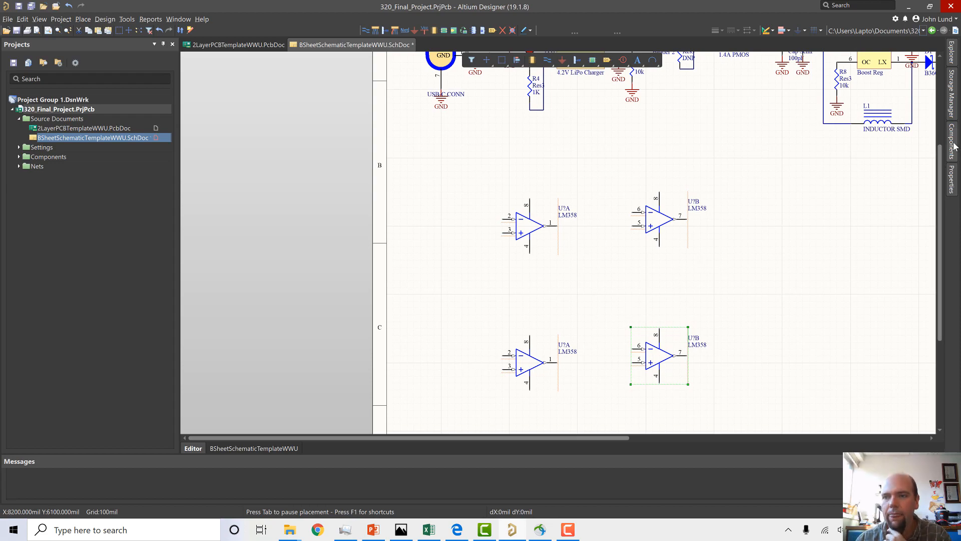
Open NTC_thermistor_SMD_0805_10kohm.pdf from the Datasheets folder, examine its product details and dimensions, and return to Altium Designer.
click(954, 53)
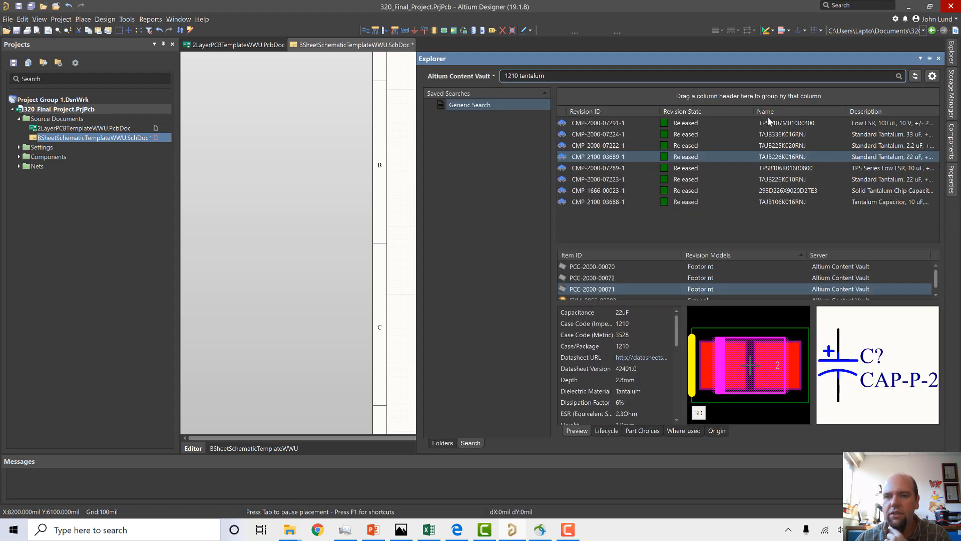
click(294, 537)
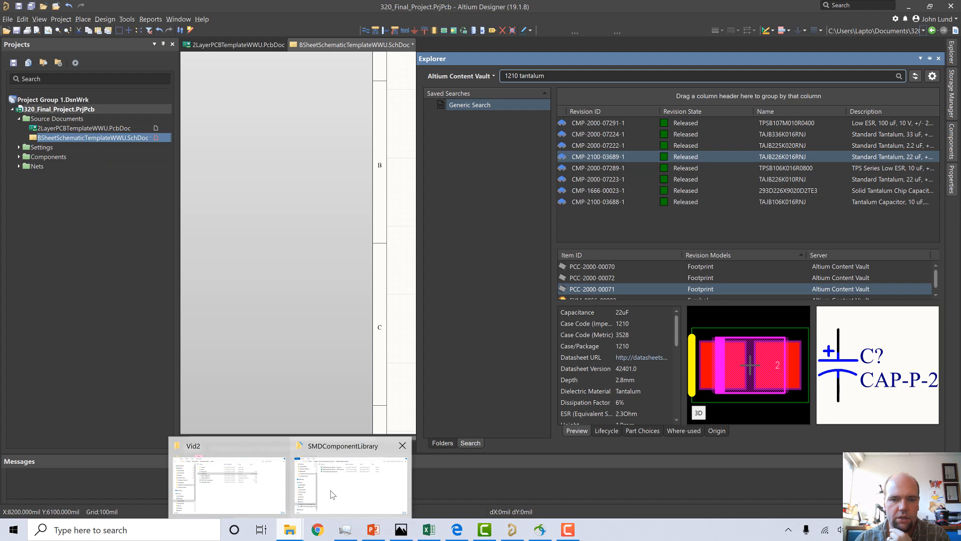
click(350, 483)
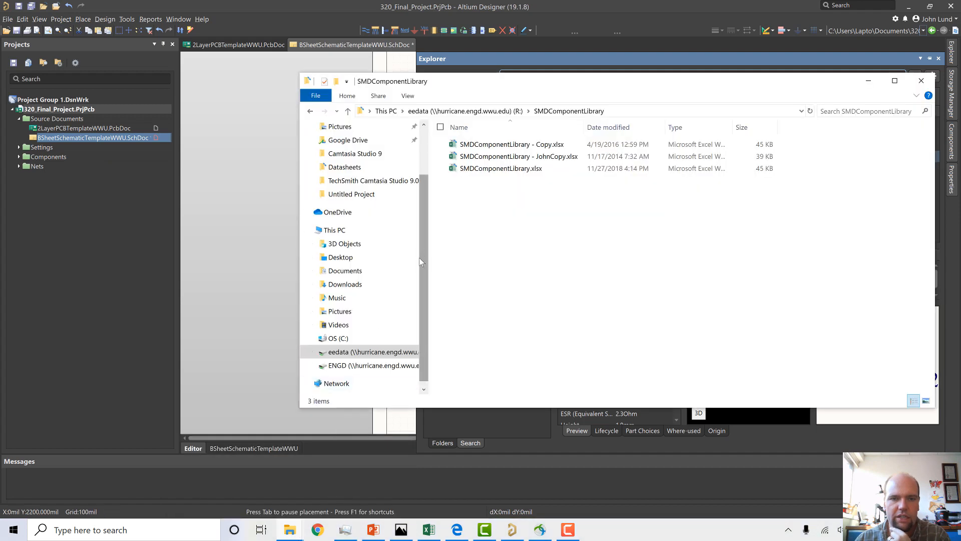
click(396, 167)
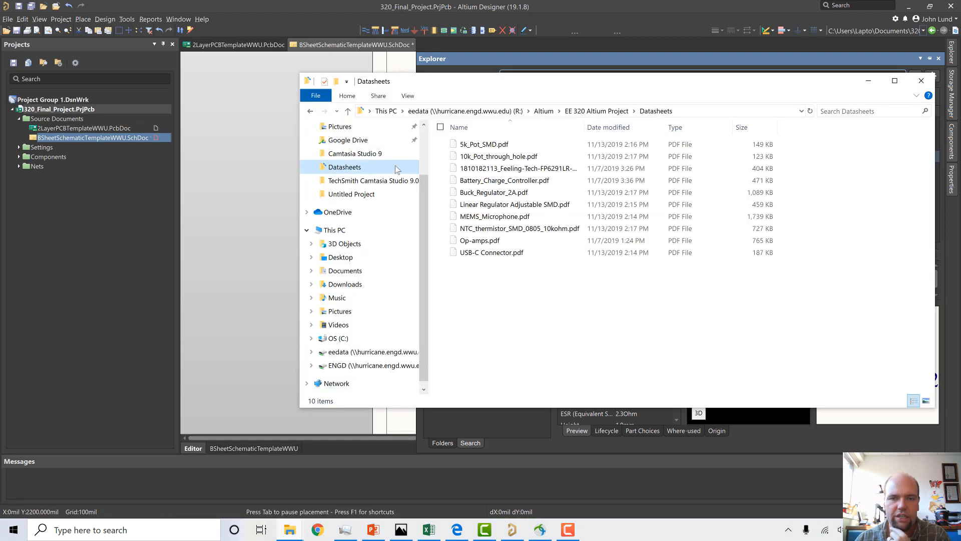
click(493, 229)
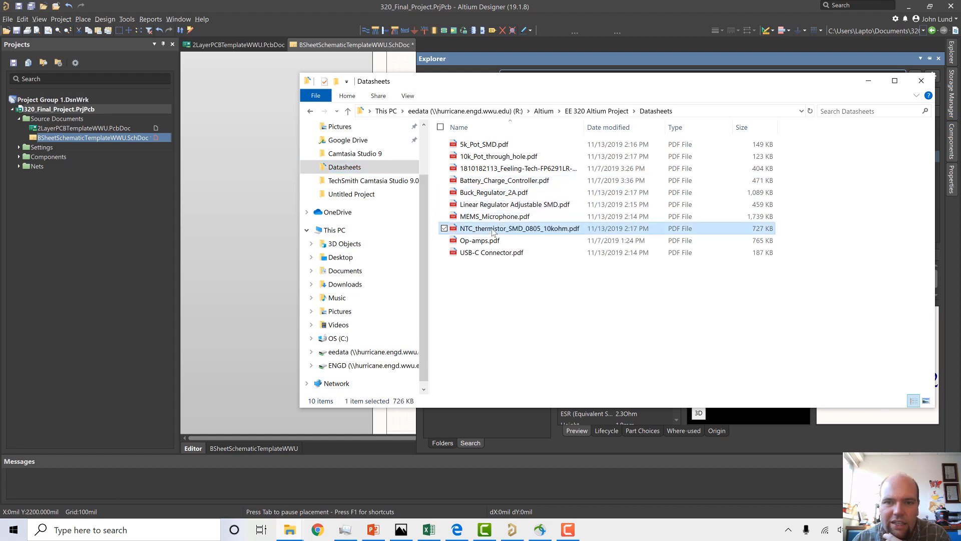
double_click(493, 231)
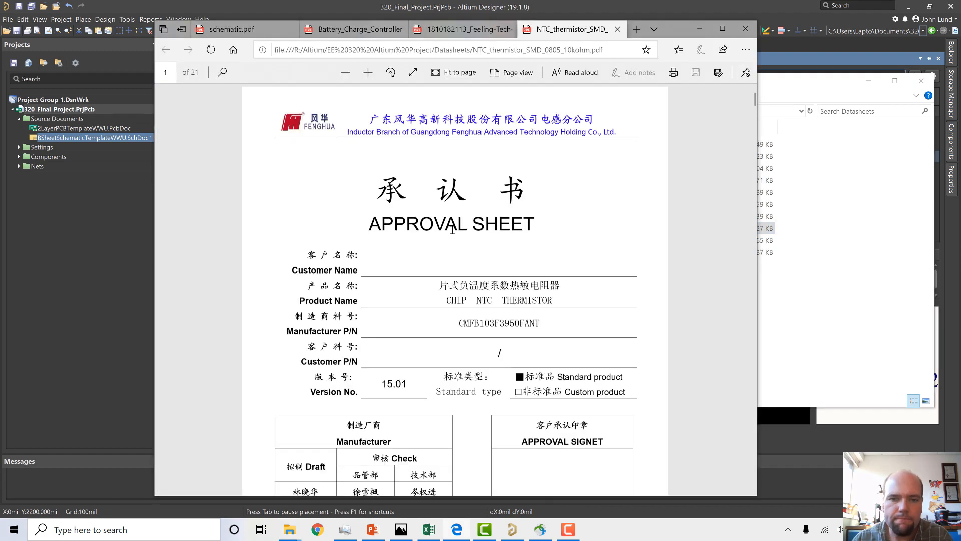
scroll(452, 230, down, 10)
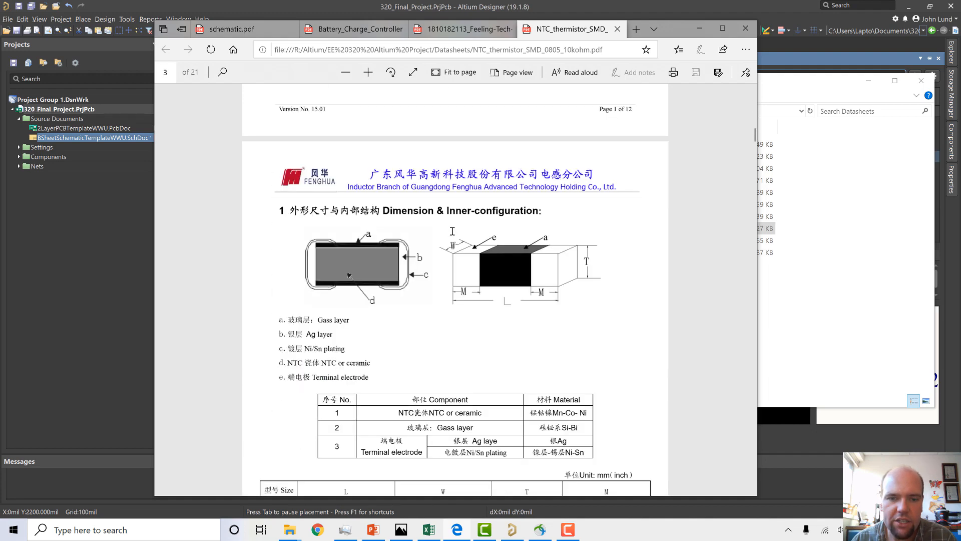
scroll(452, 231, down, 1)
scroll(451, 234, up, 10)
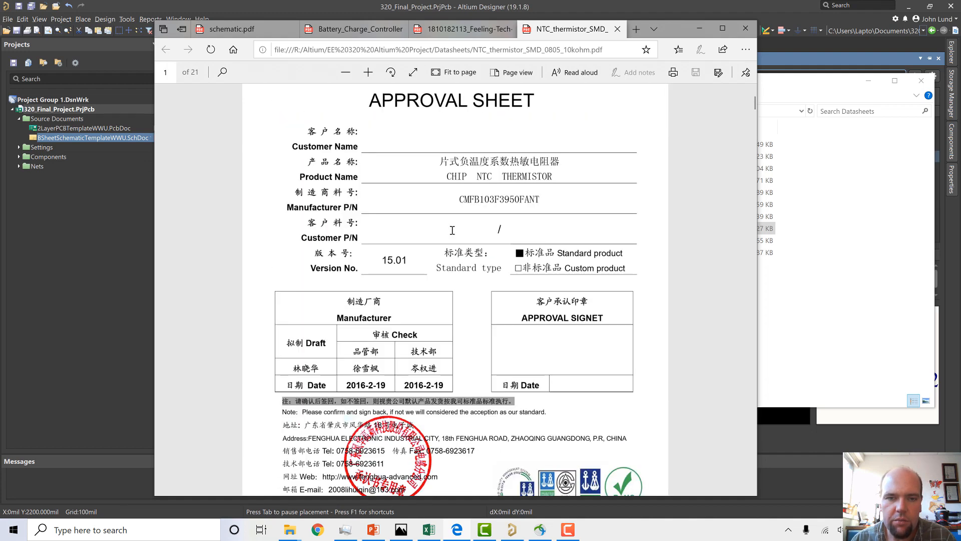
click(557, 18)
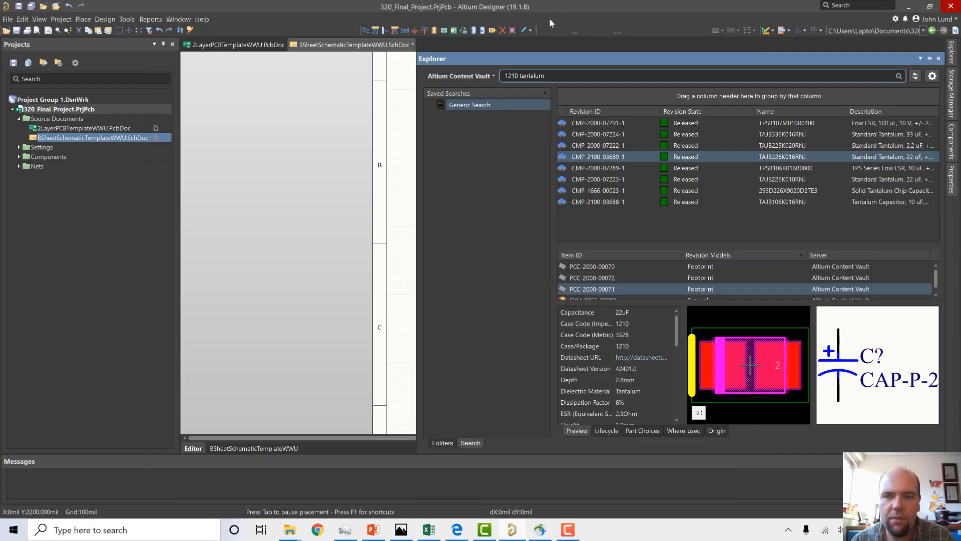
Bring up the Datasheets folder to check the thermistor datasheet's file name, and return to Altium Designer.
mouse_move(293, 535)
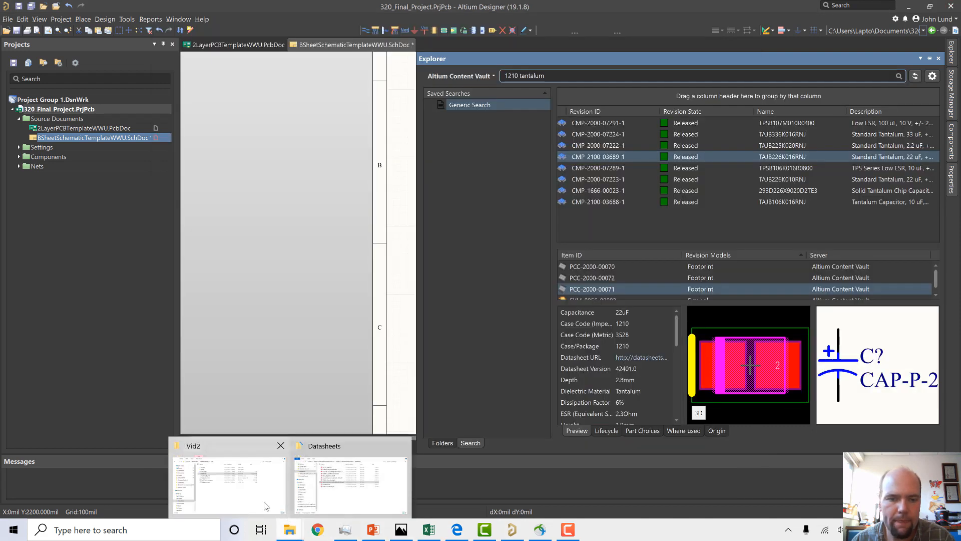
click(351, 498)
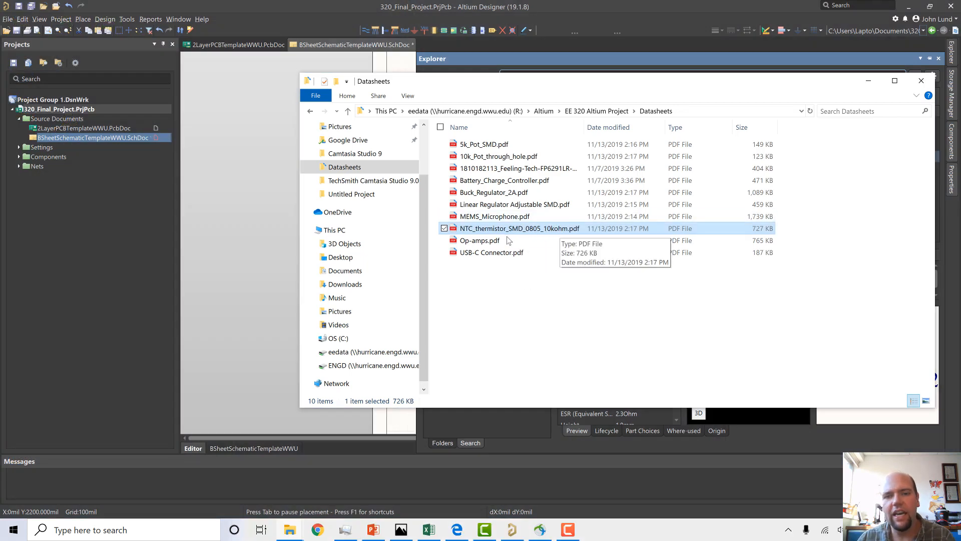
click(490, 6)
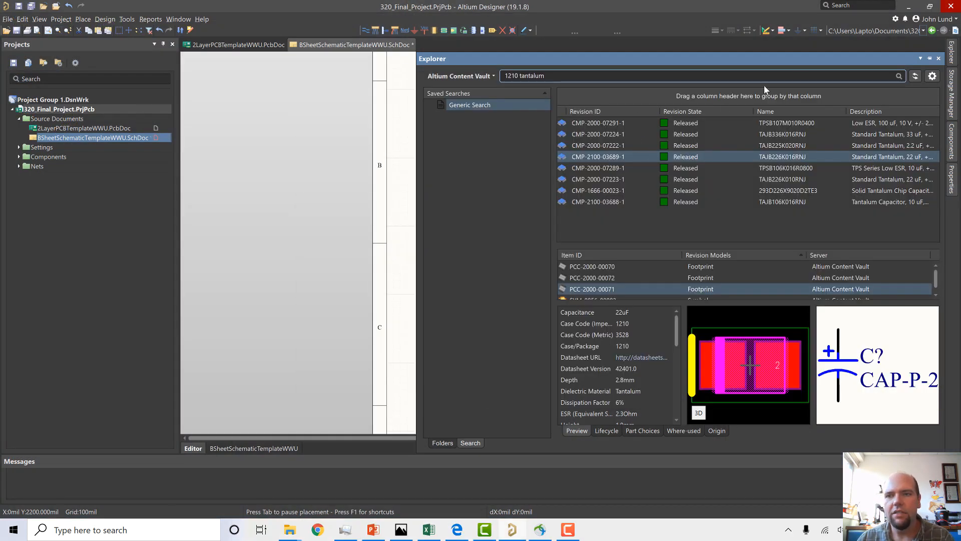
Search the Altium Content Vault for "0805 thermistor".
triple_click(578, 78)
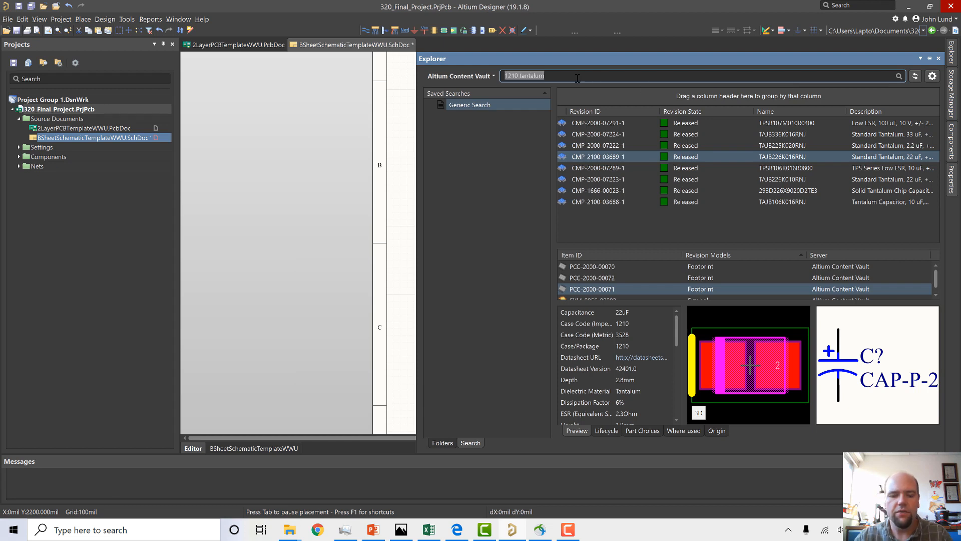
text(0805 thermistor)
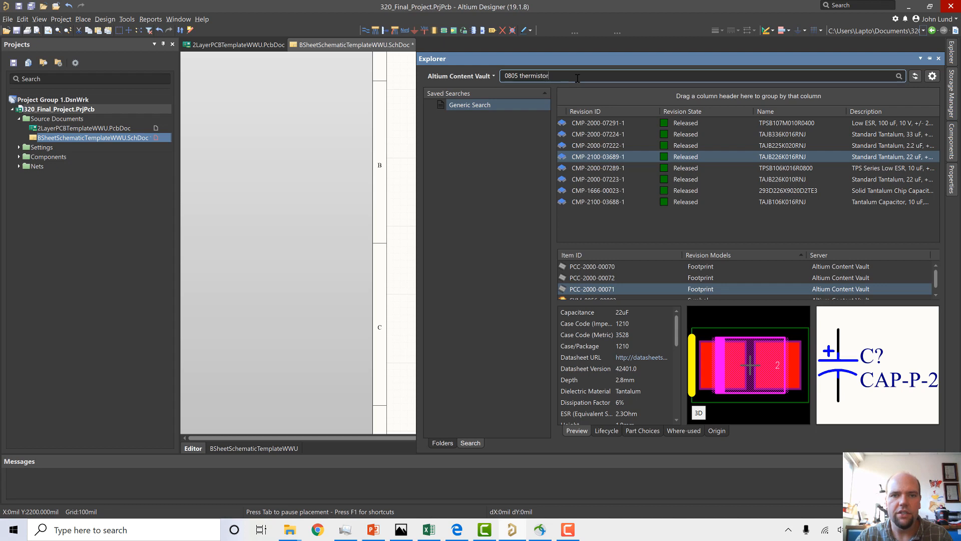
key(Return)
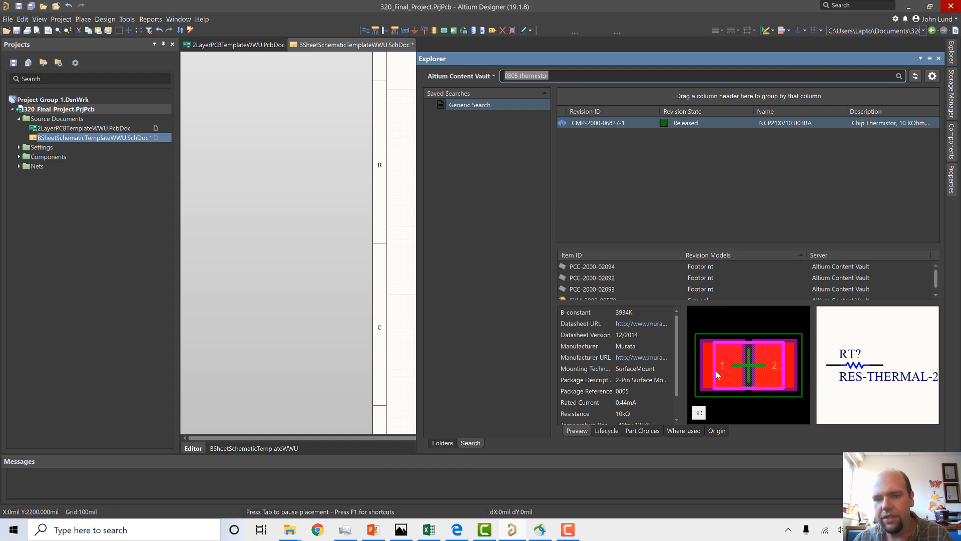
Compare the thermistor's footprint models PCC-2000-02094, PCC-2000-02092 and PCC-2000-02093 in the preview.
click(586, 269)
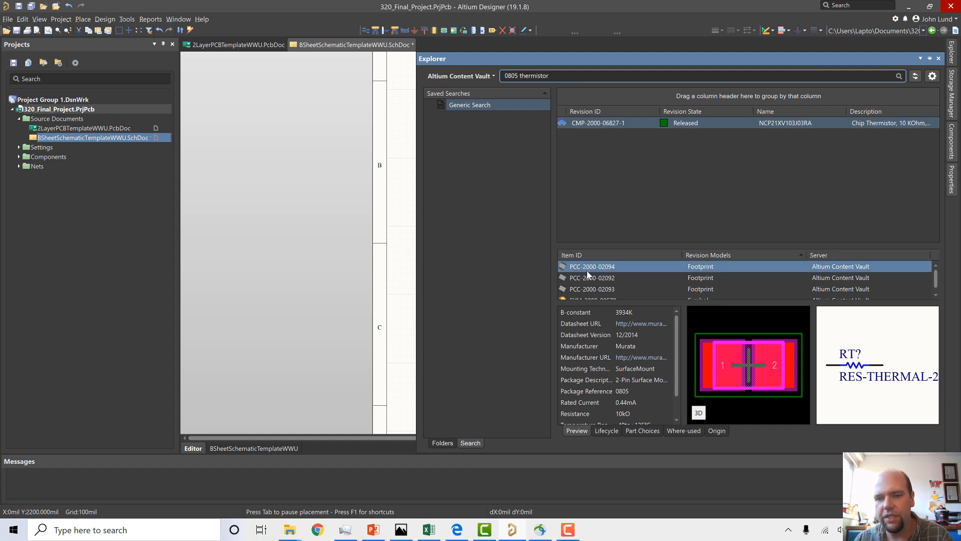
click(589, 279)
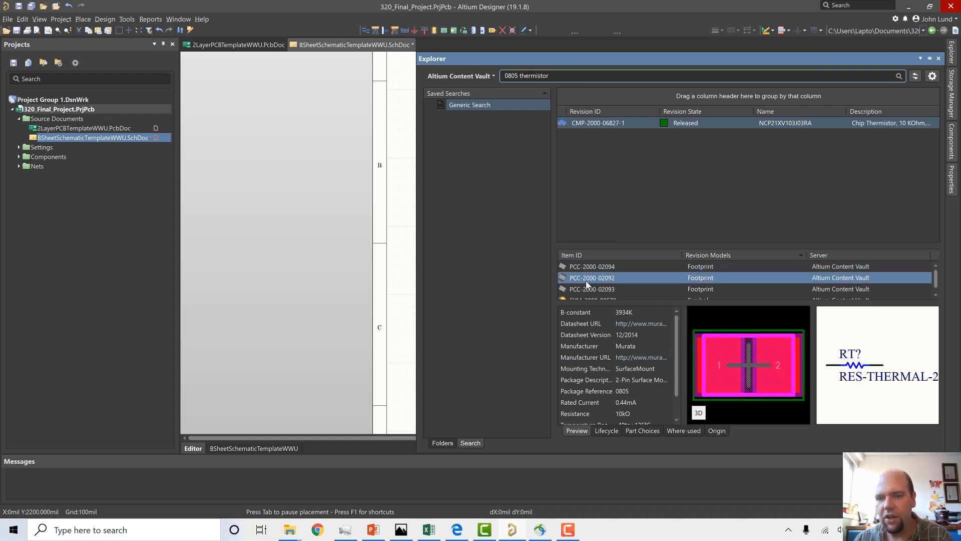
click(588, 291)
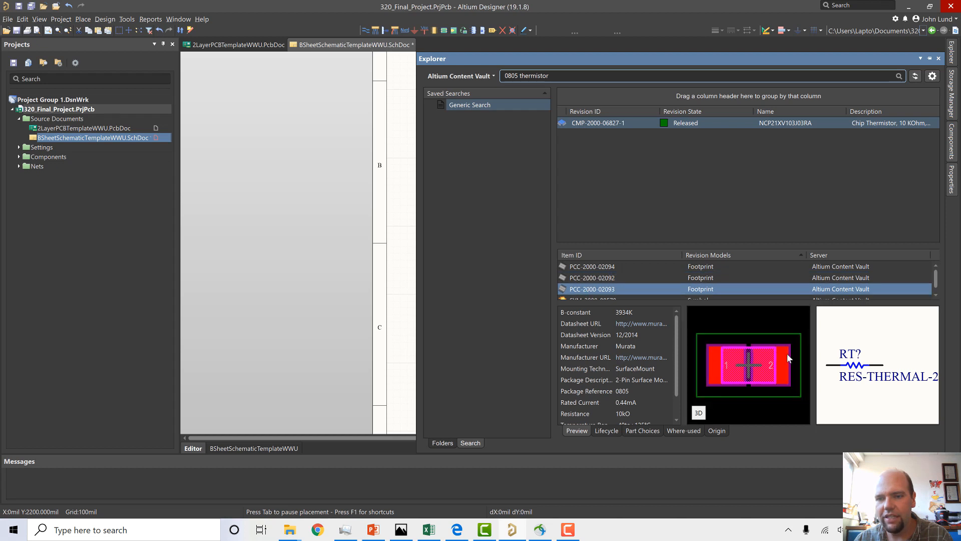
click(601, 270)
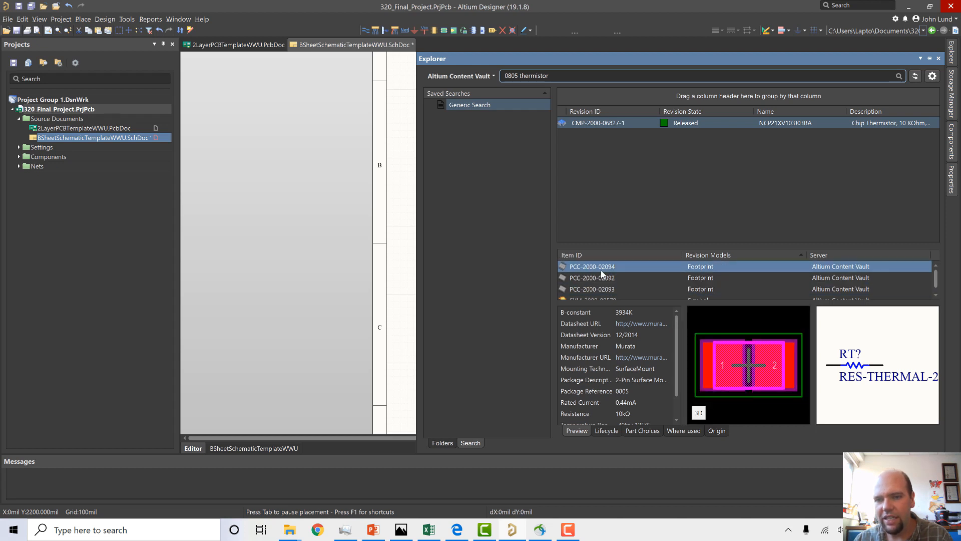
click(599, 277)
click(601, 269)
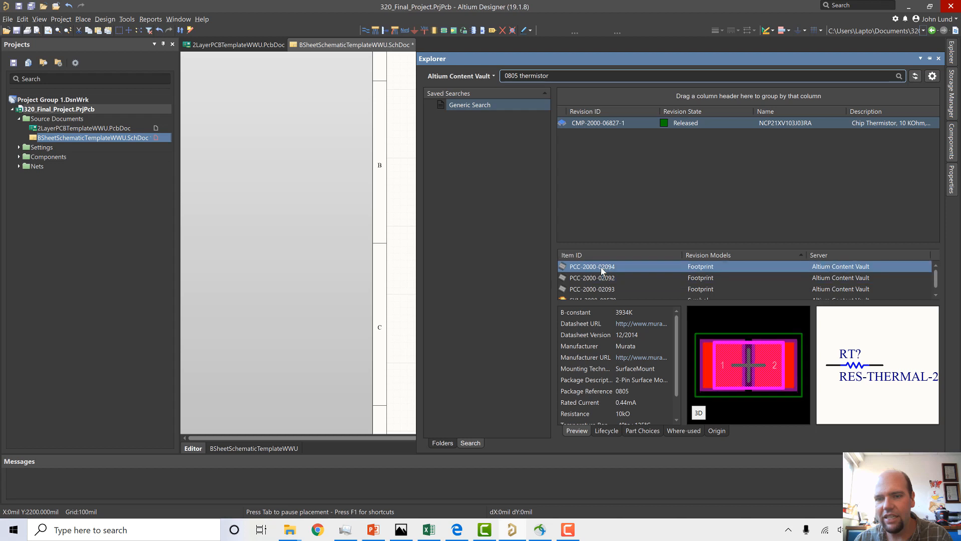
click(593, 291)
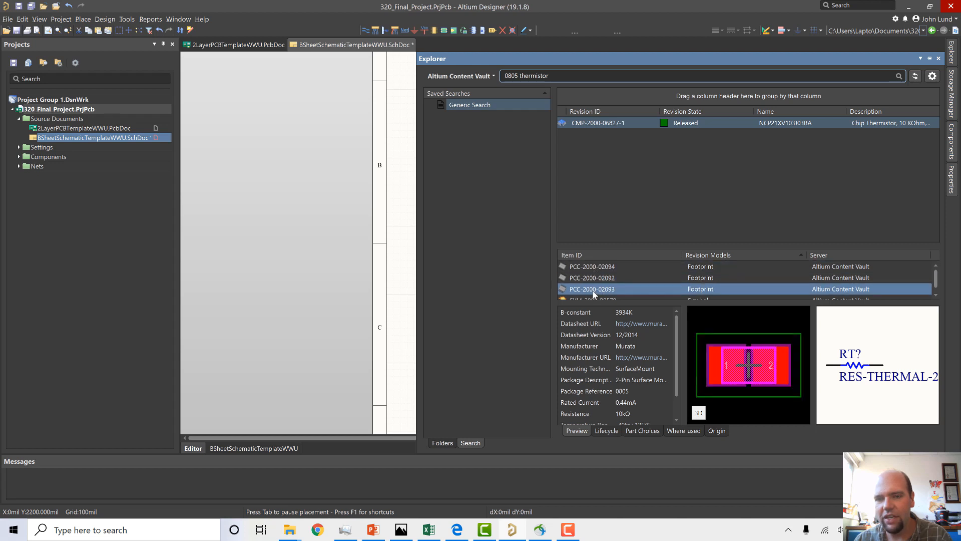
right_click(594, 294)
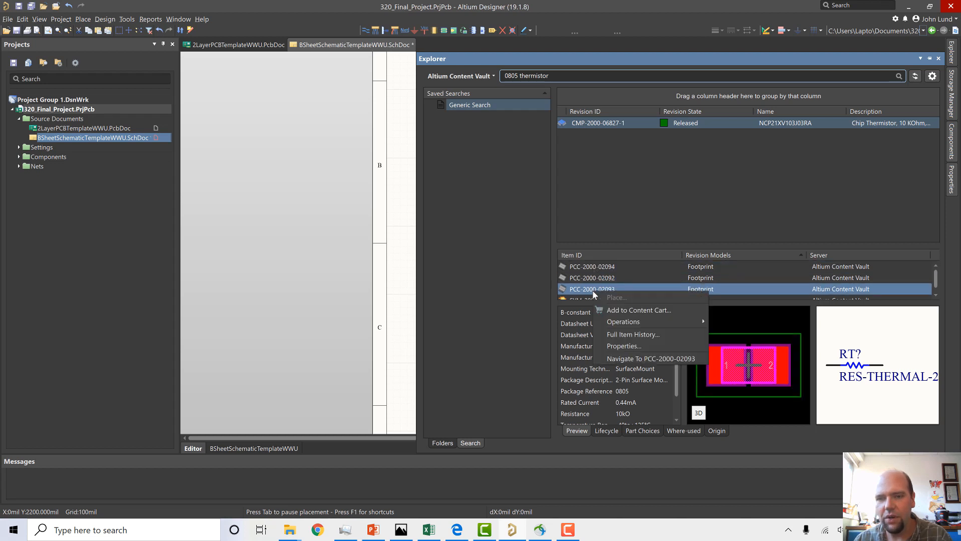
Place two vertically rotated NCP21XV103J03RA thermistors, one beside the inputs of each LM358 part A, and end the placement.
right_click(590, 124)
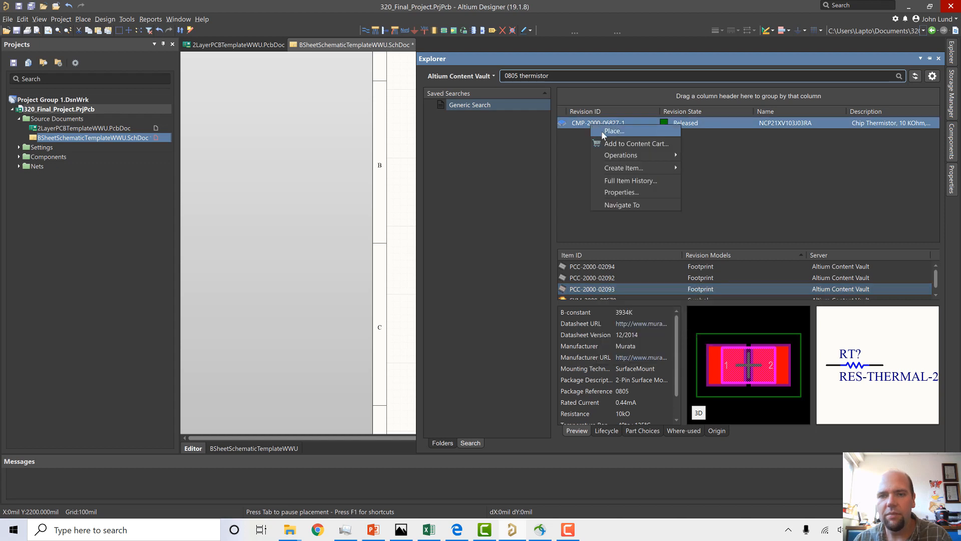
click(602, 131)
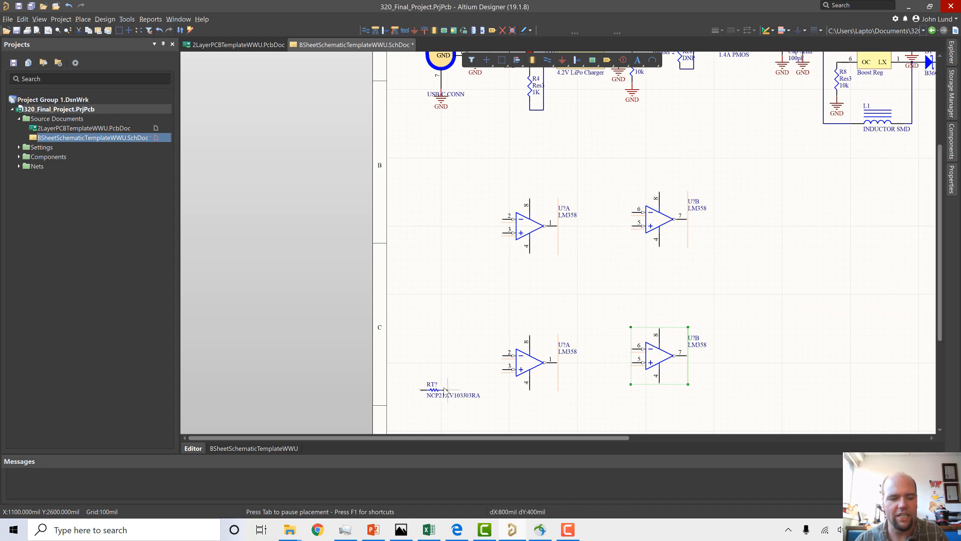
key(space)
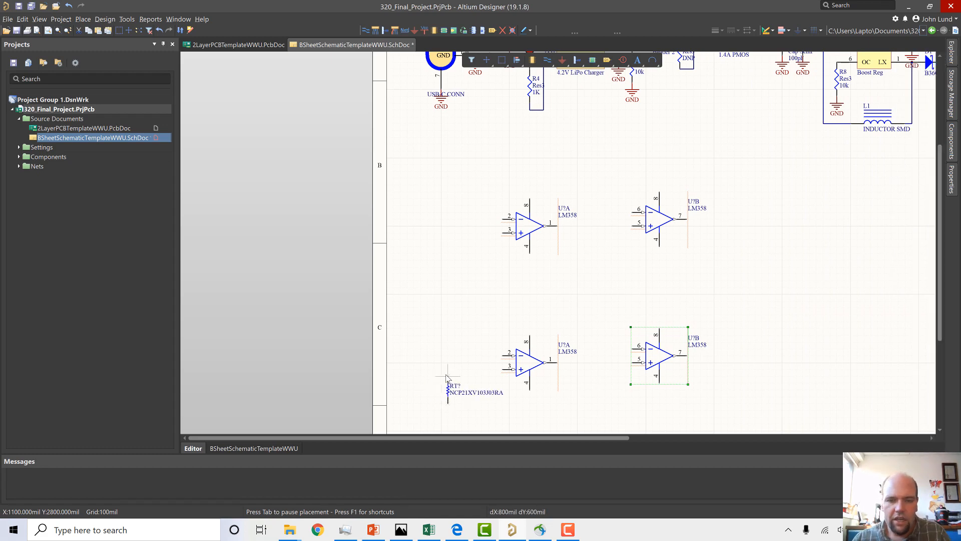
scroll(446, 376, right, 1)
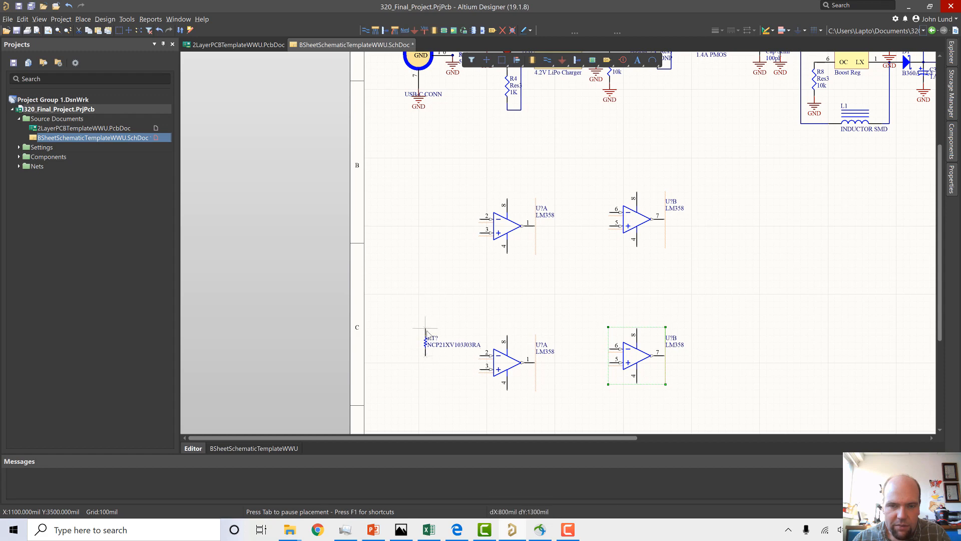
click(429, 335)
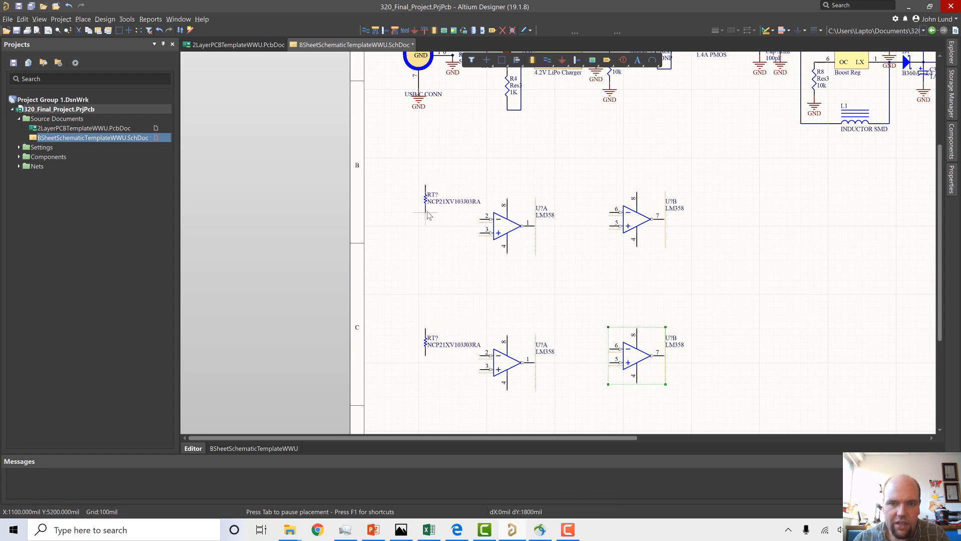
click(427, 224)
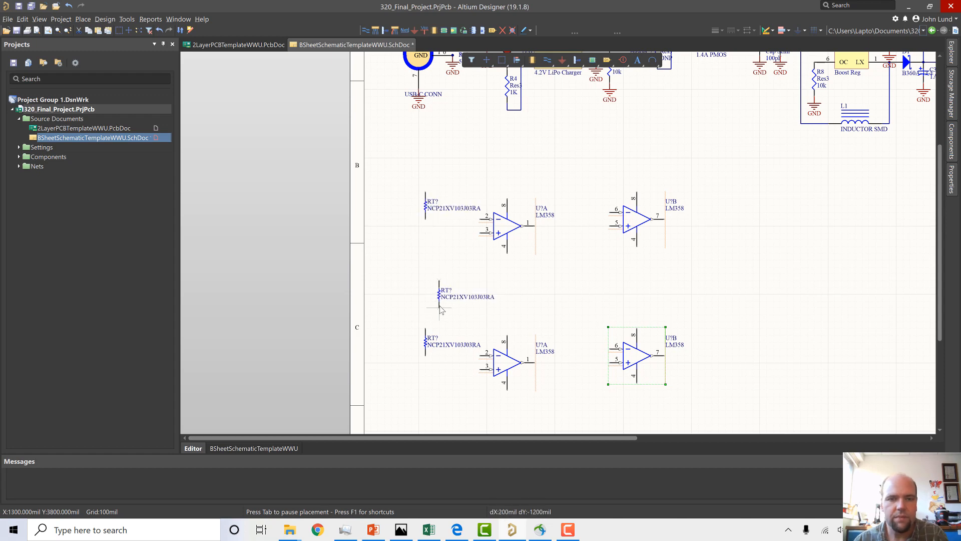
right_click(441, 310)
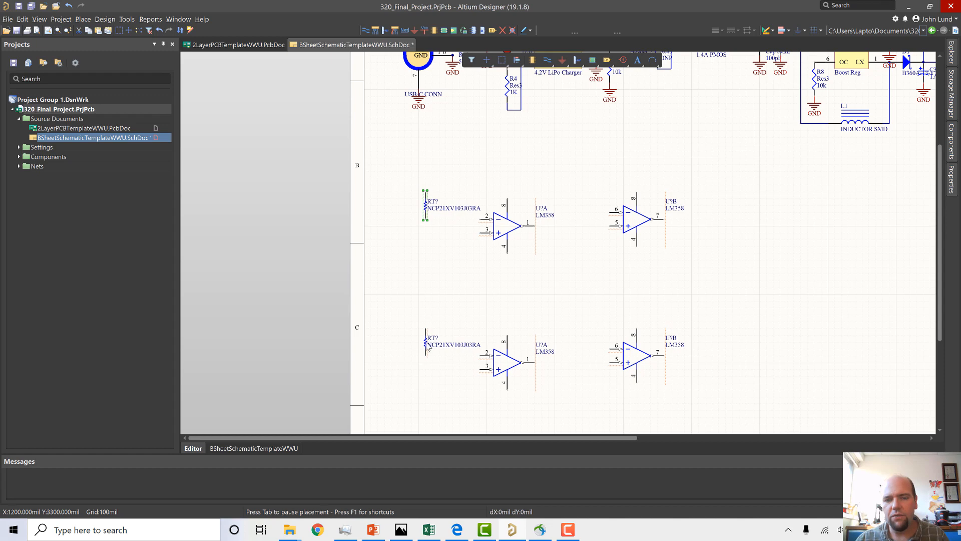
Set the lower thermistor's footprint to RESC2013X100X45ML20T25 and reselect the part to check the choice.
double_click(424, 343)
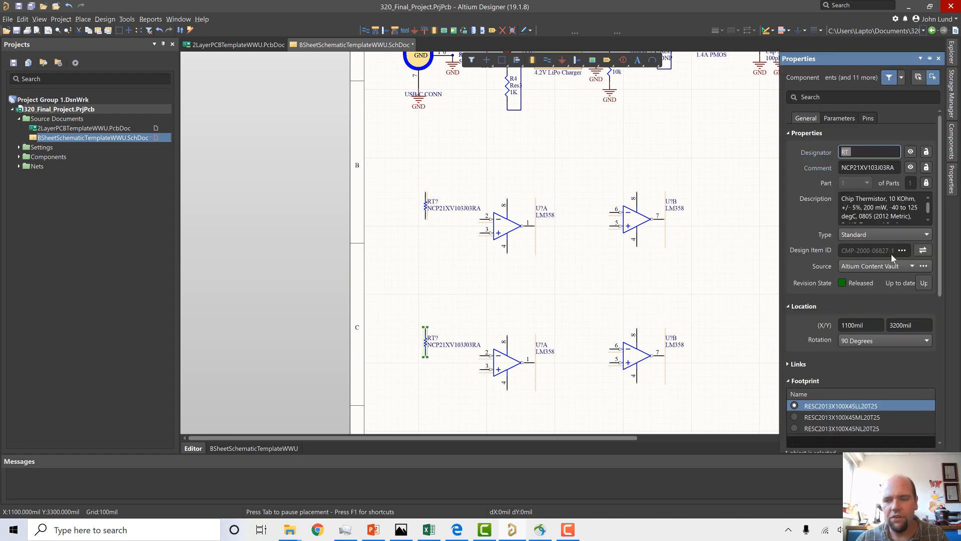
scroll(868, 352, down, 1)
scroll(869, 352, down, 3)
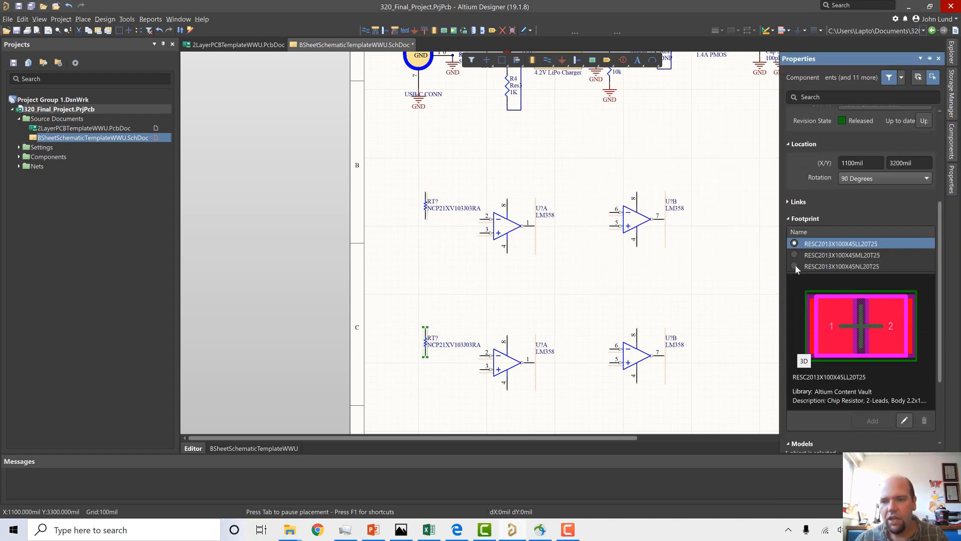
click(795, 254)
click(795, 266)
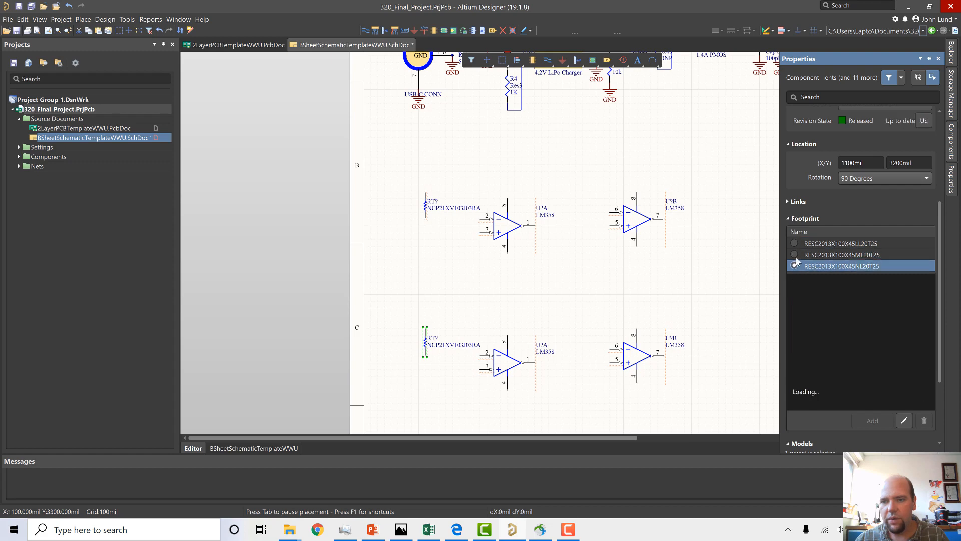
click(796, 257)
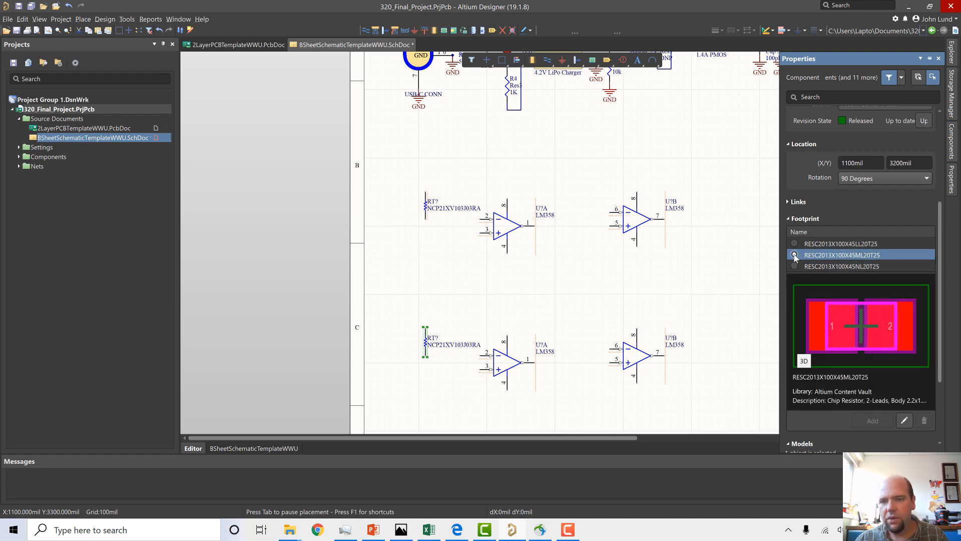
click(402, 330)
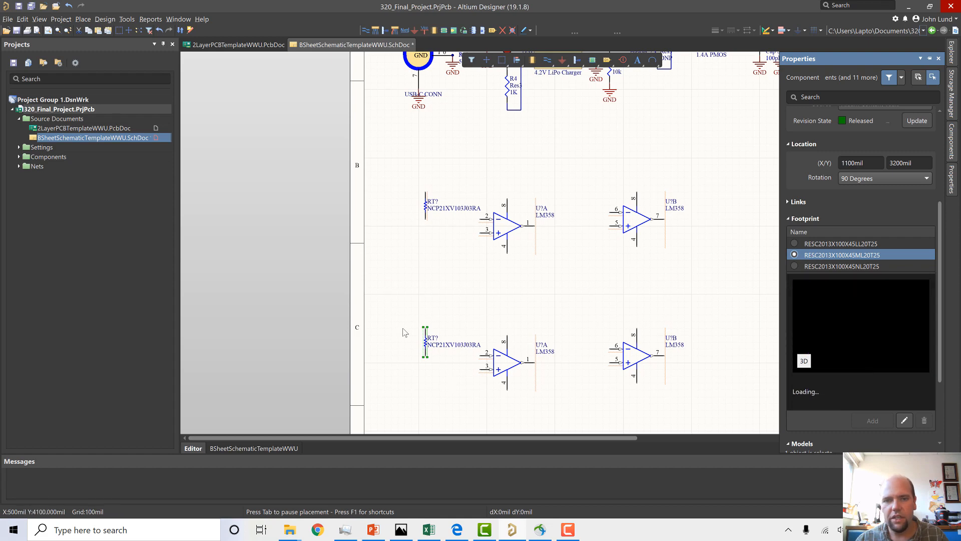
click(429, 342)
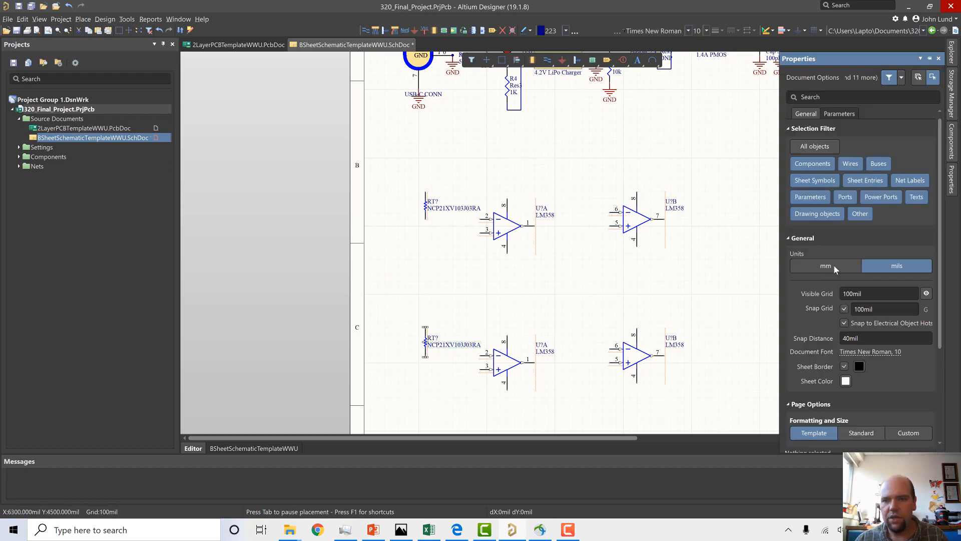
scroll(831, 324, down, 4)
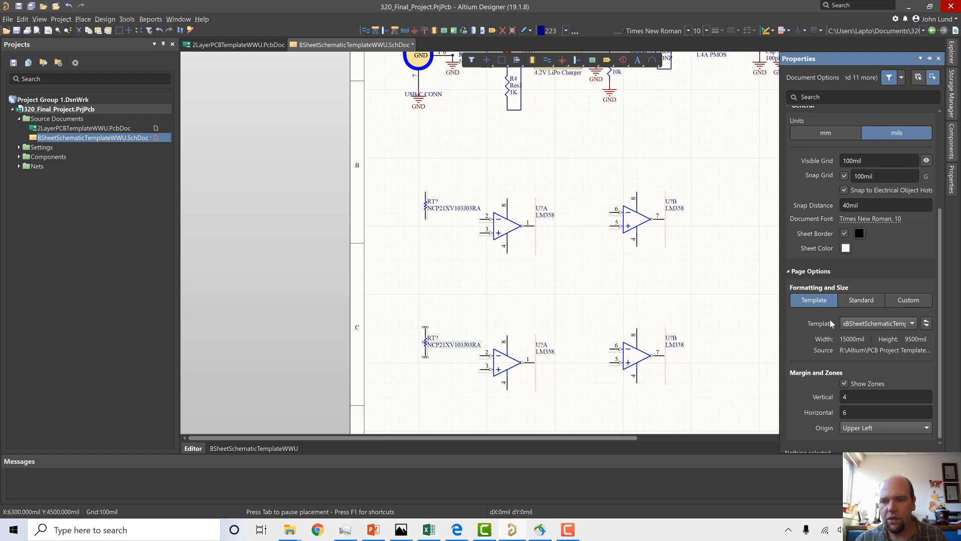
click(428, 349)
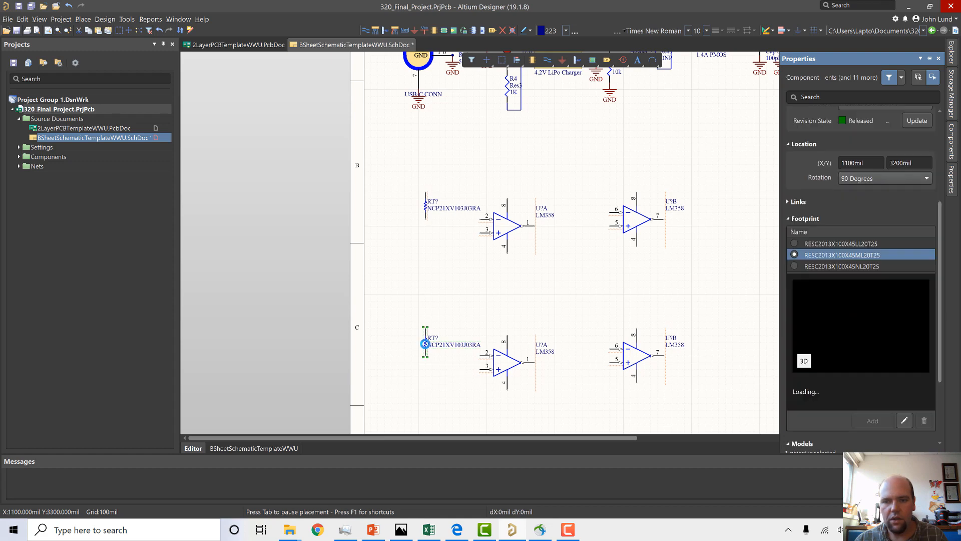
scroll(856, 384, down, 1)
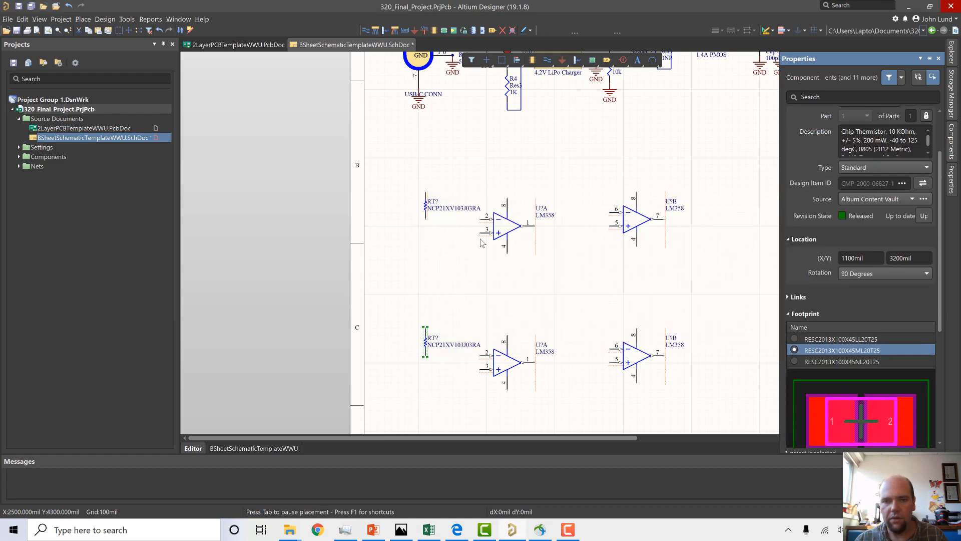
Set the upper thermistor's footprint to RESC2013X100X45ML20T25 and deselect the part.
click(426, 206)
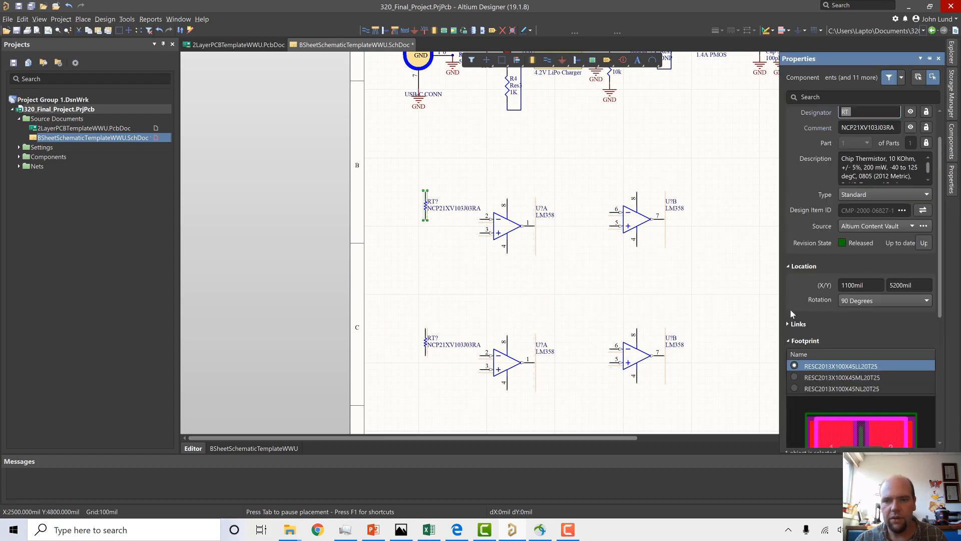
click(795, 378)
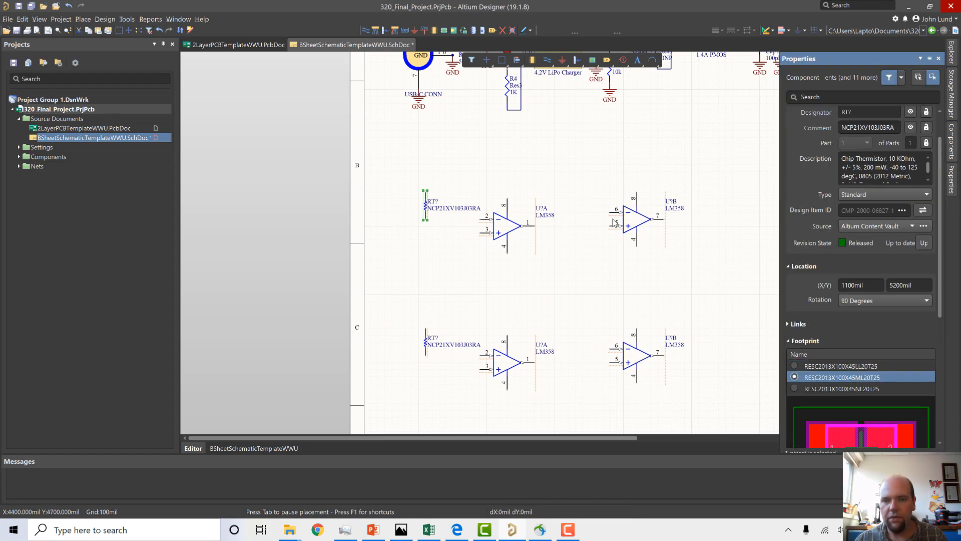
click(561, 177)
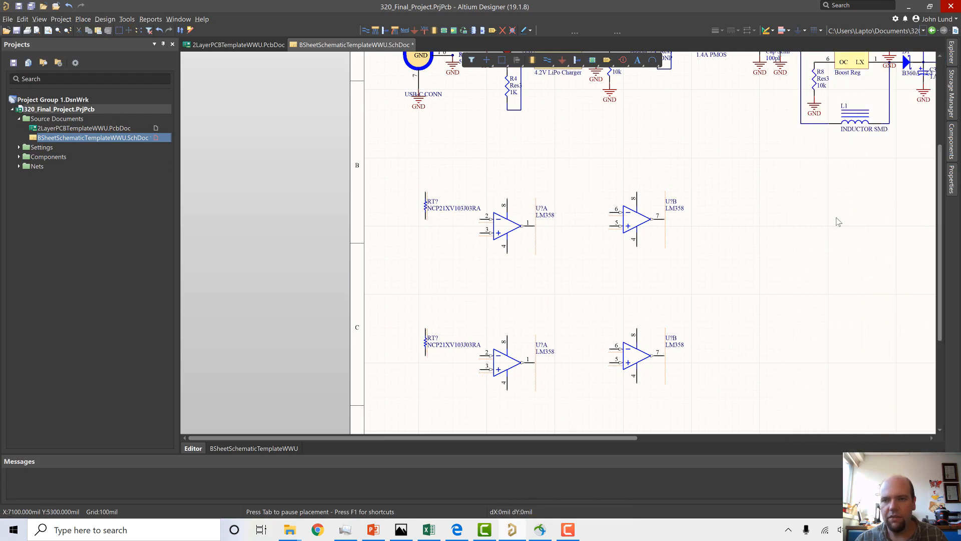
Look through the schematic sheet's document options for grid, template and margin settings.
scroll(826, 228, up, 1)
scroll(705, 157, up, 1)
shift+scroll(796, 254, right, 4)
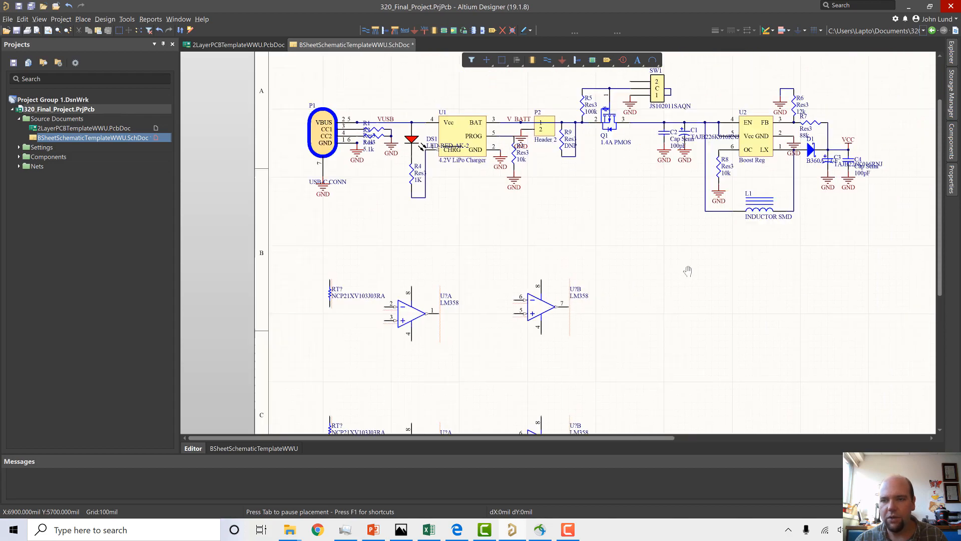
click(951, 177)
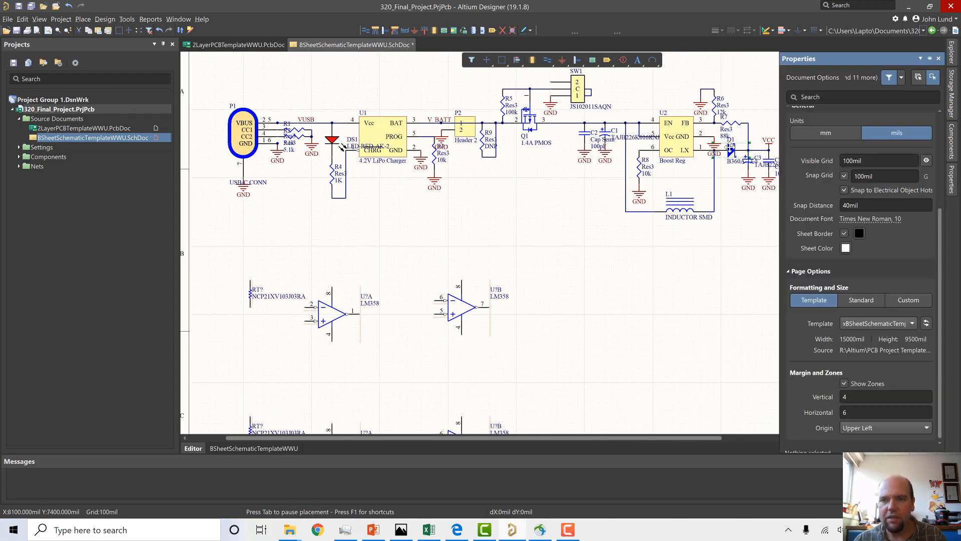
scroll(919, 258, down, 1)
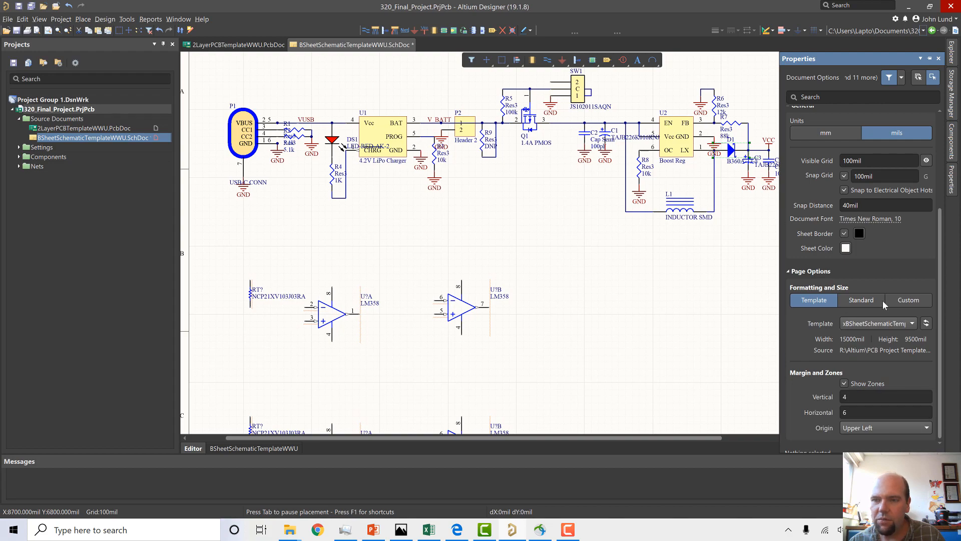
scroll(881, 304, up, 3)
scroll(882, 304, down, 3)
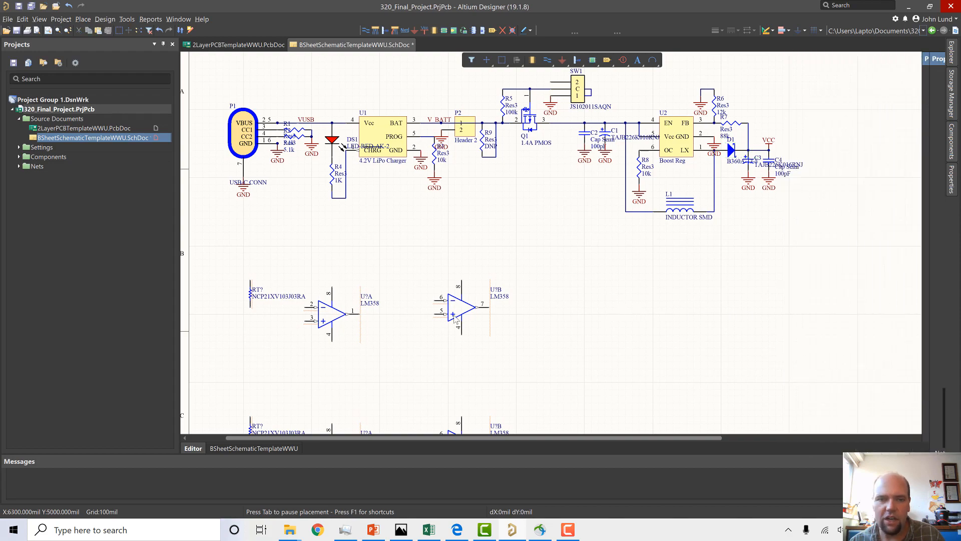
Place two RES-ADJ-SMD adjustable resistors from 320Parts.SchLib, one directly below each thermistor, and end the placement.
right_drag(375, 351, 491, 256)
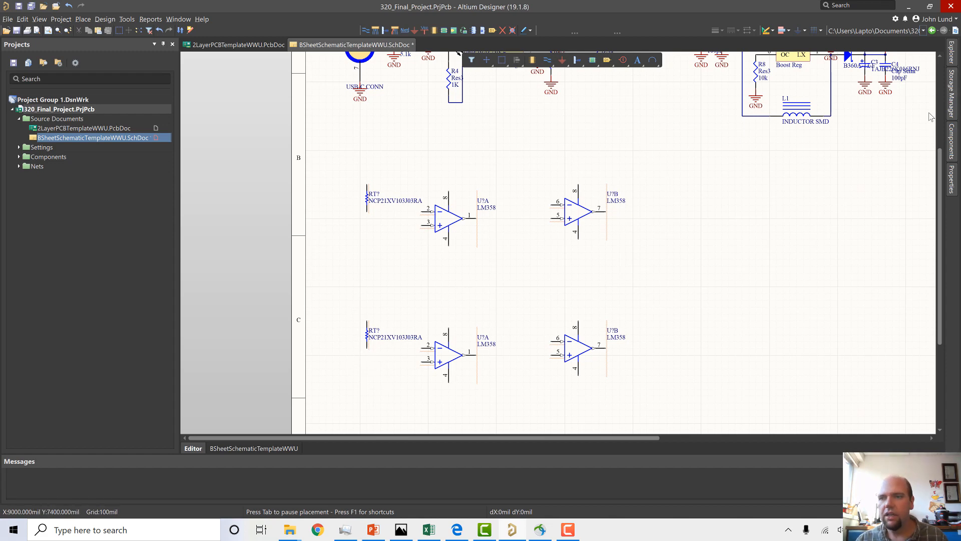
click(956, 145)
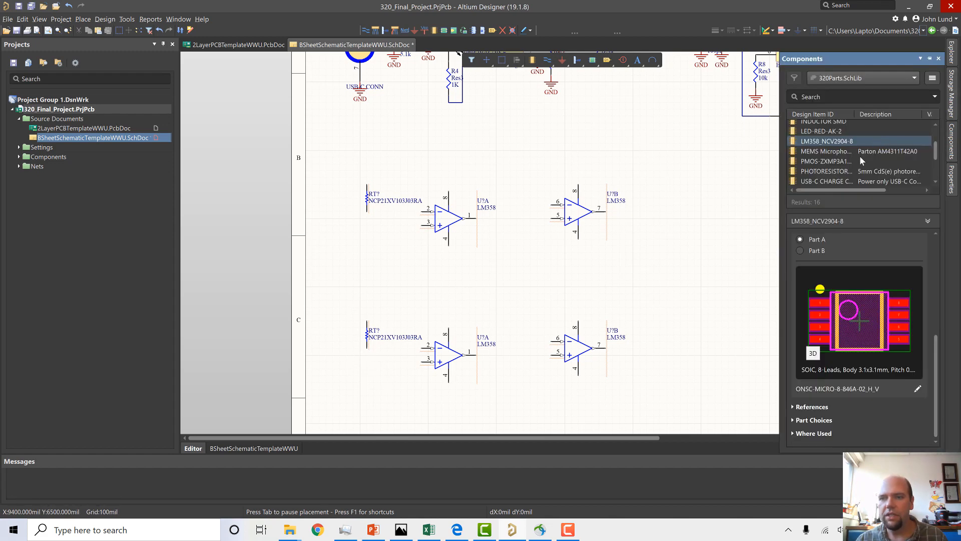
scroll(861, 160, up, 4)
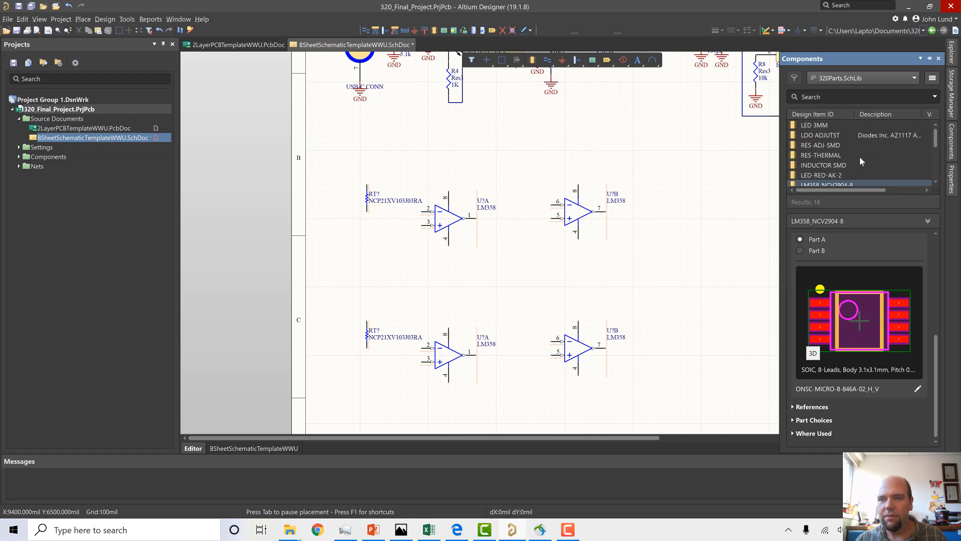
click(831, 145)
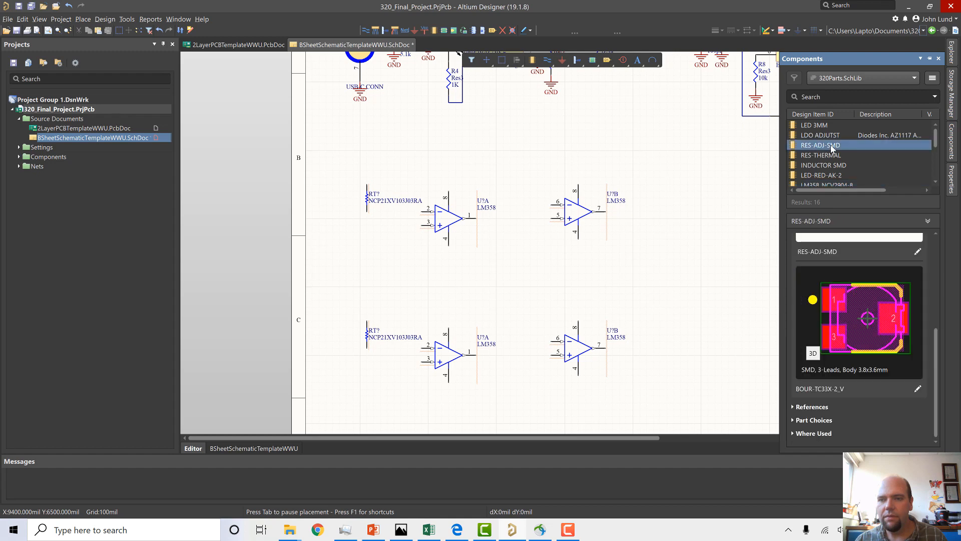
right_click(831, 146)
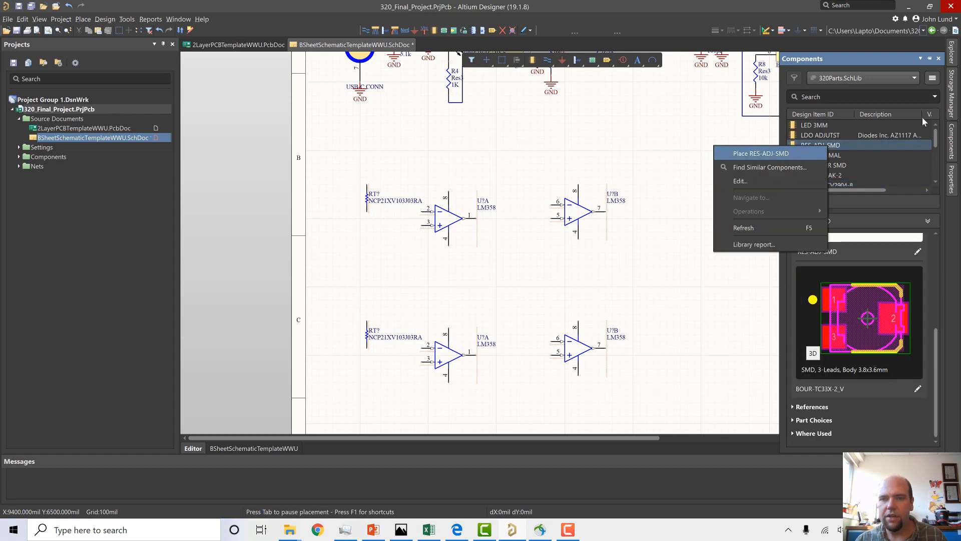
click(761, 153)
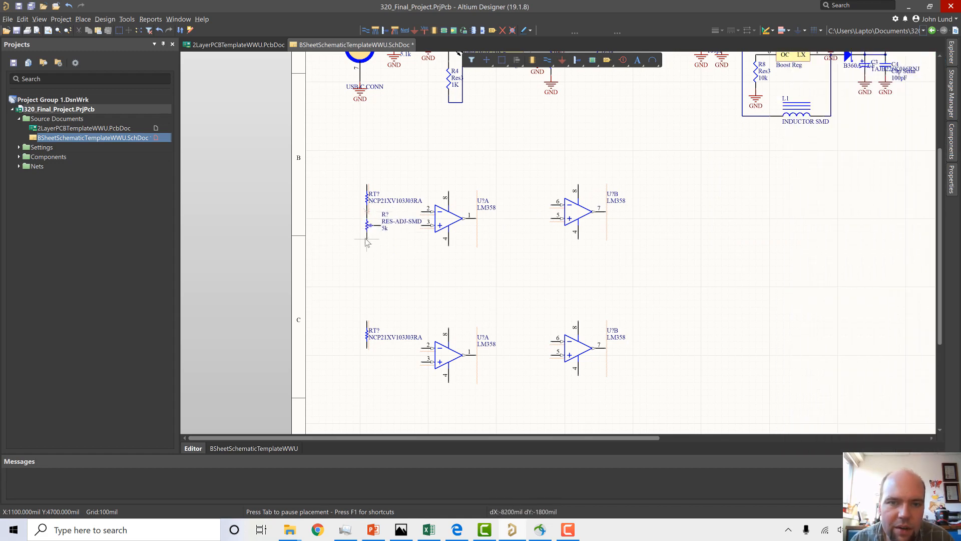
key(Home)
click(366, 242)
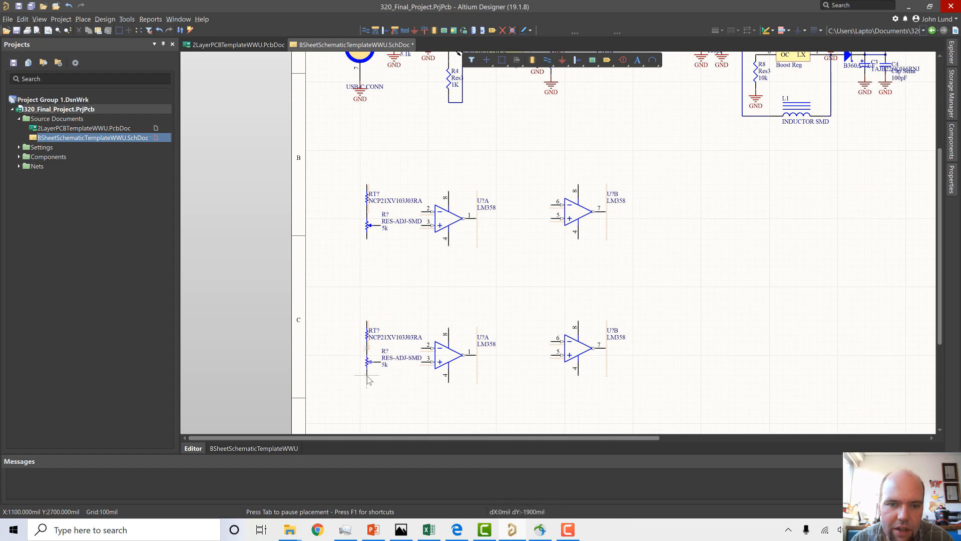
click(367, 378)
key(Escape)
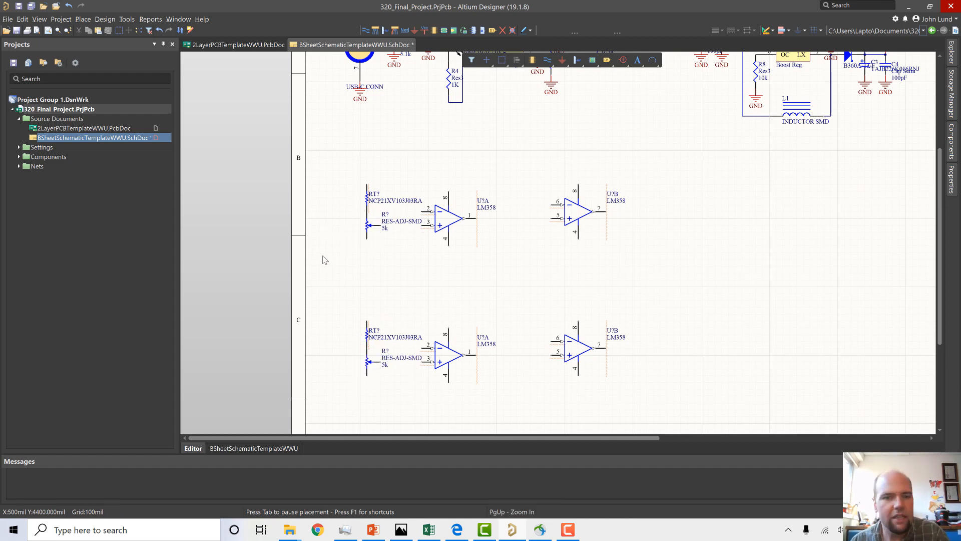
Place two vertical Res3 resistors from Miscellaneous Devices.IntLib, one below each RES-ADJ-SMD adjustable resistor.
click(373, 361)
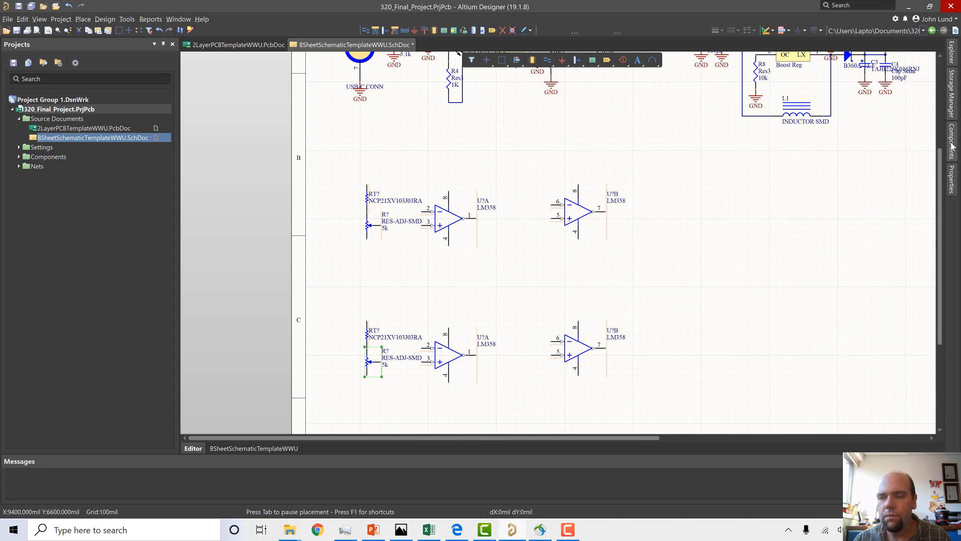
mouse_move(952, 146)
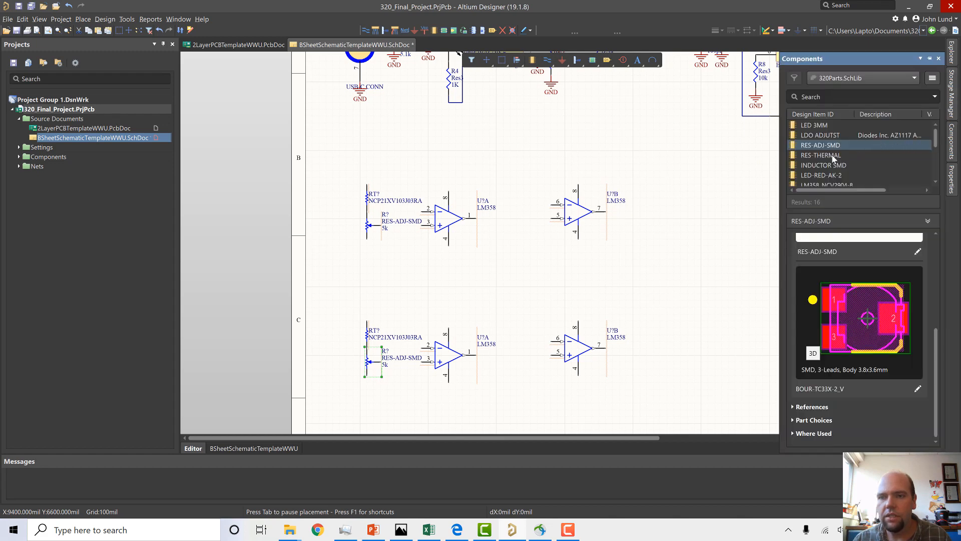
click(839, 80)
click(816, 96)
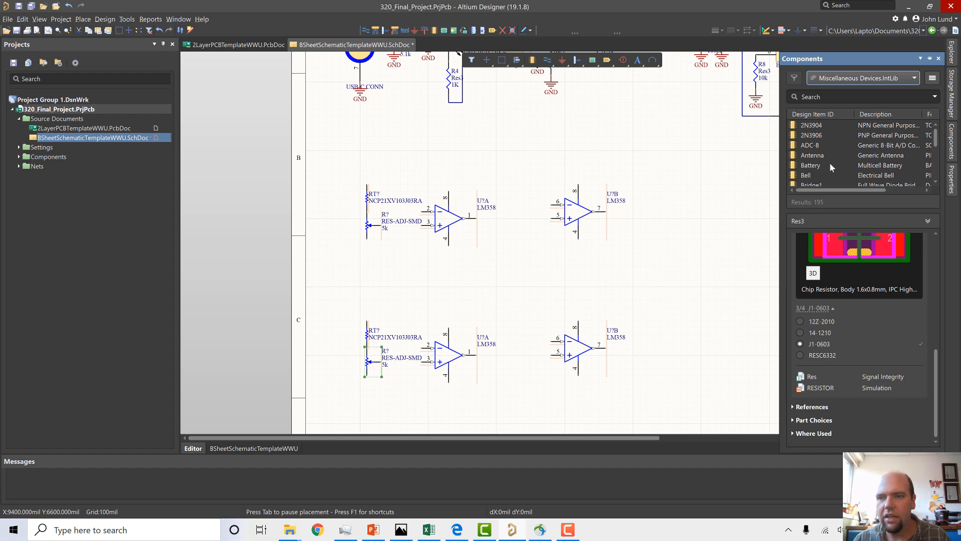
scroll(853, 153, down, 12)
scroll(851, 154, down, 20)
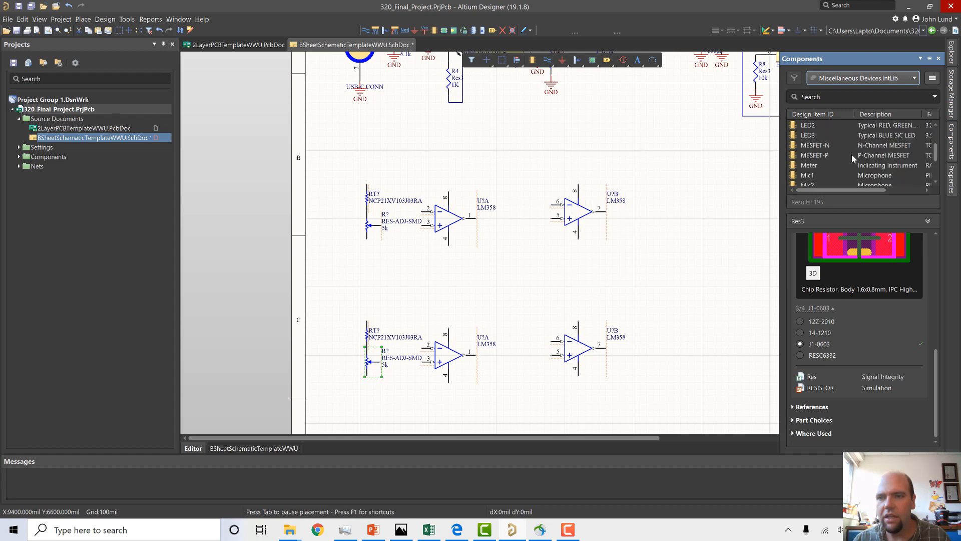
scroll(851, 154, up, 6)
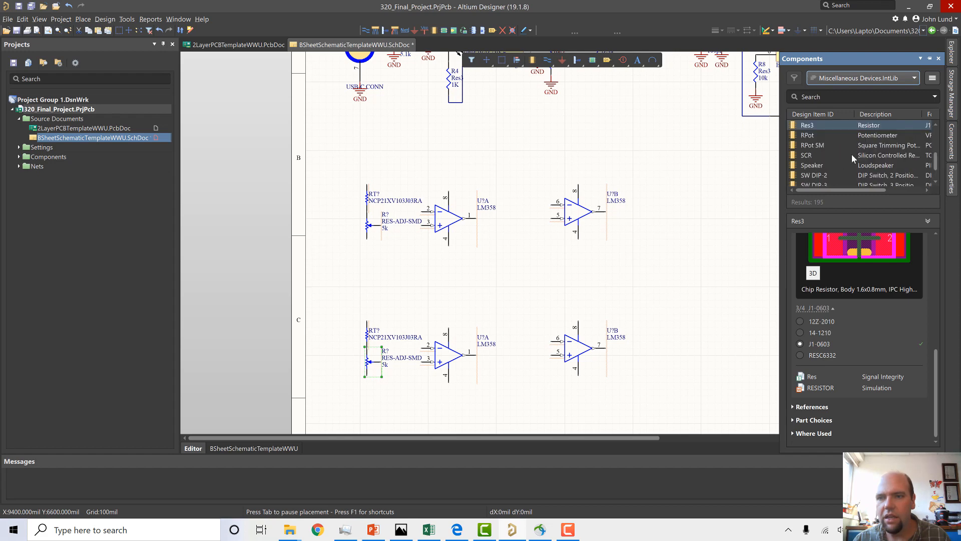
right_click(808, 125)
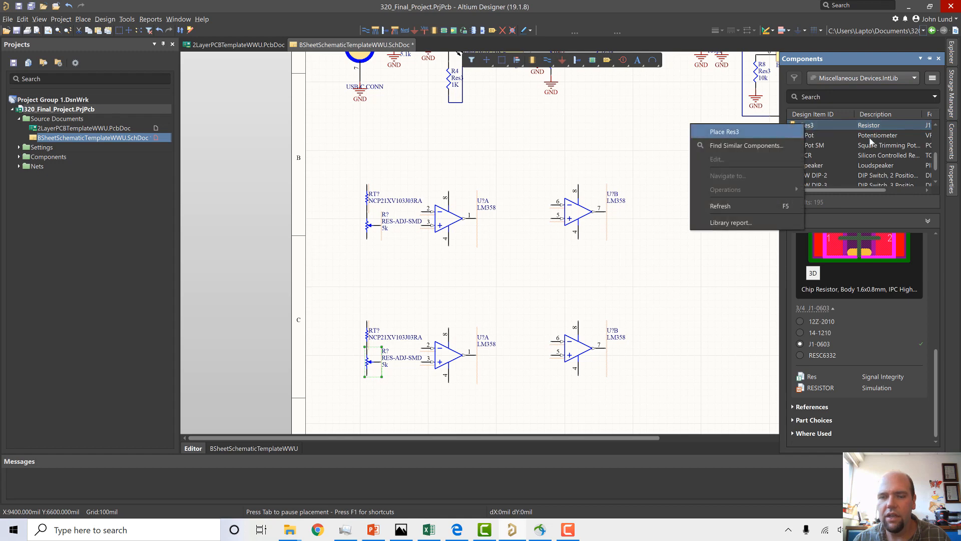
click(782, 133)
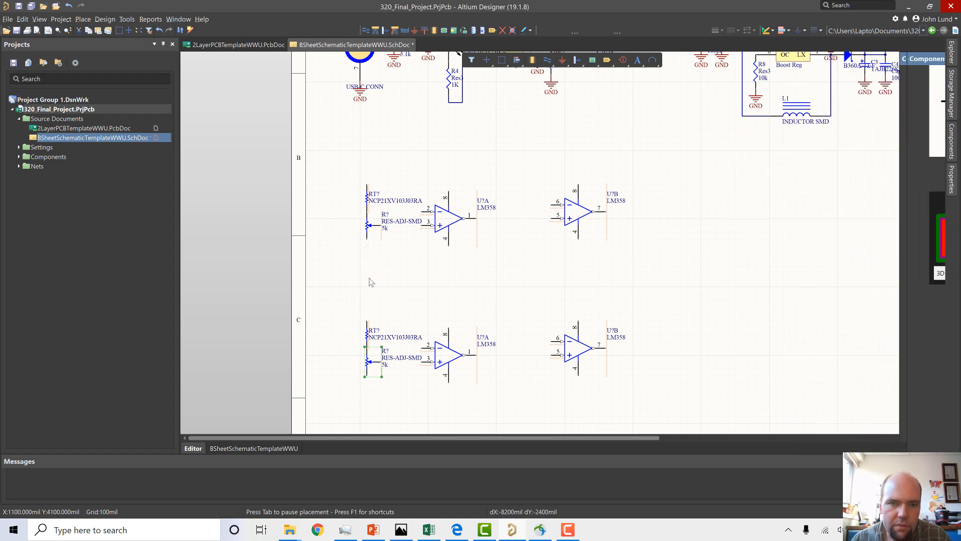
click(368, 275)
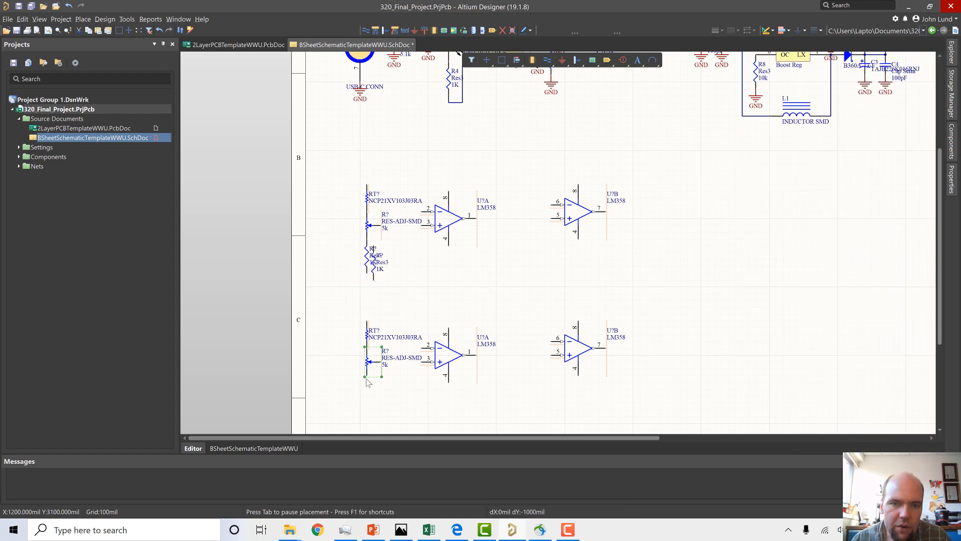
click(368, 412)
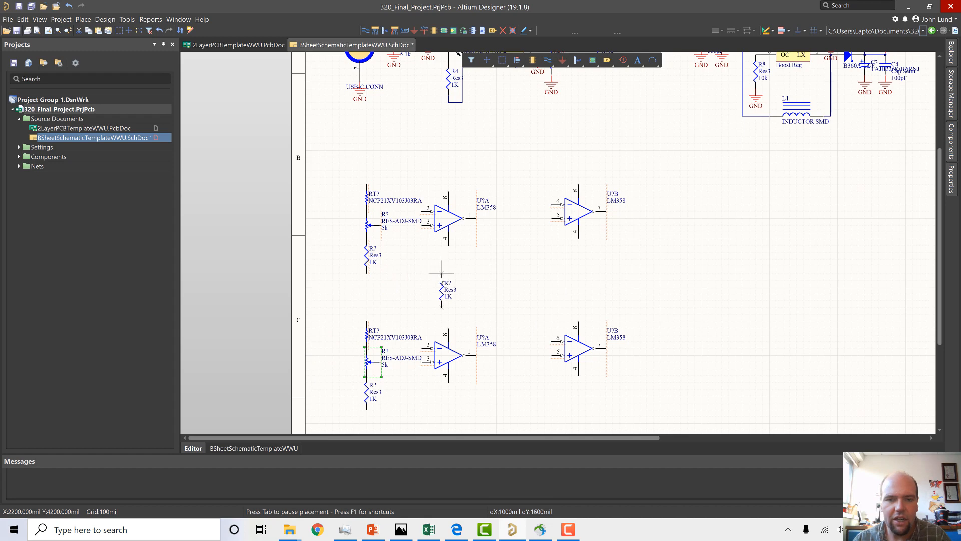
Rotate the Res3 resistor to horizontal and place one above each LM358 part A.
key(space)
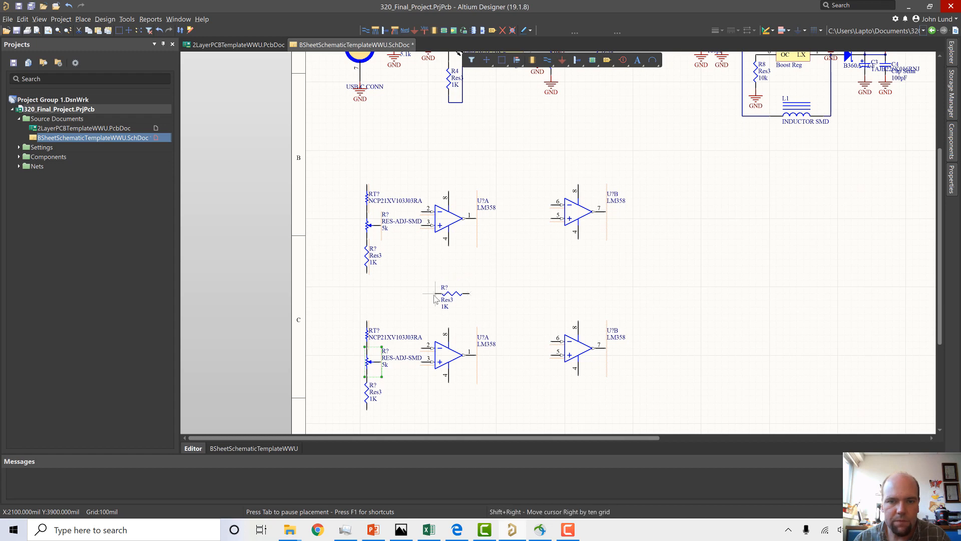
key(Escape)
click(462, 287)
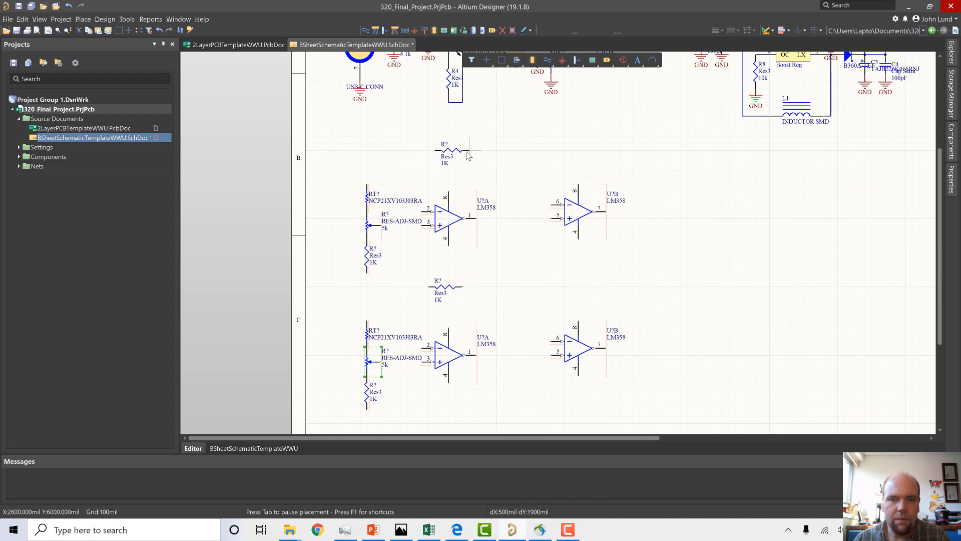
click(462, 153)
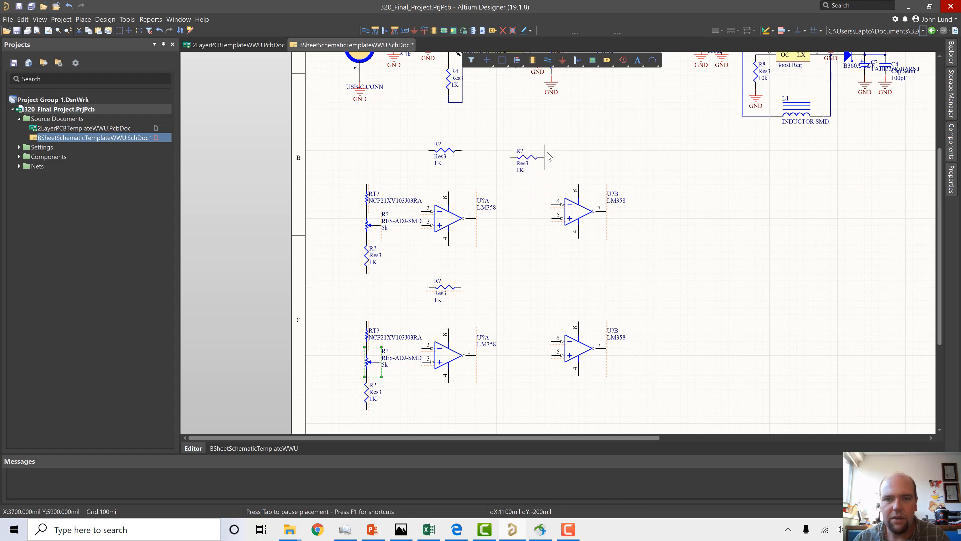
Place four more horizontal Res3 resistors, one up and left of each LM358 part B and one left of each part A resistor.
key(Up)
key(Down)
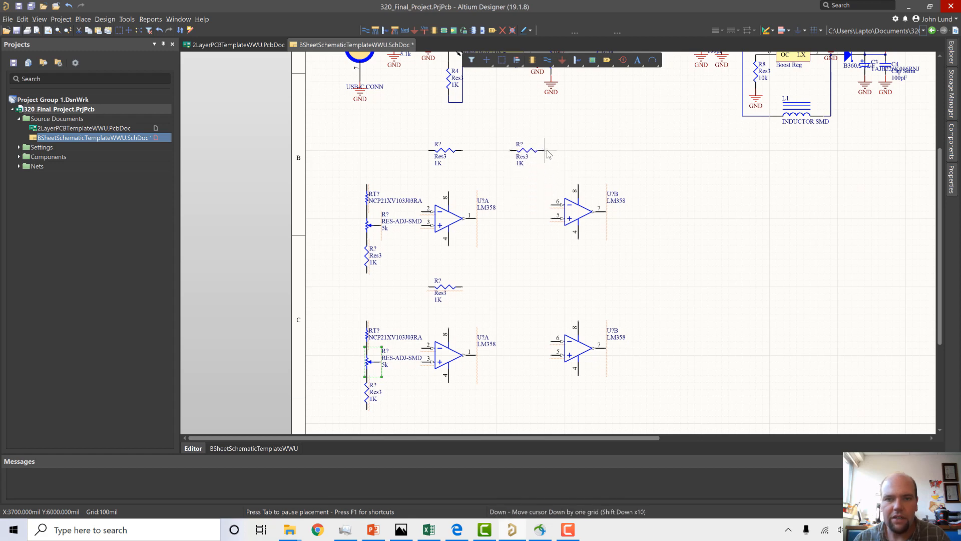
click(547, 154)
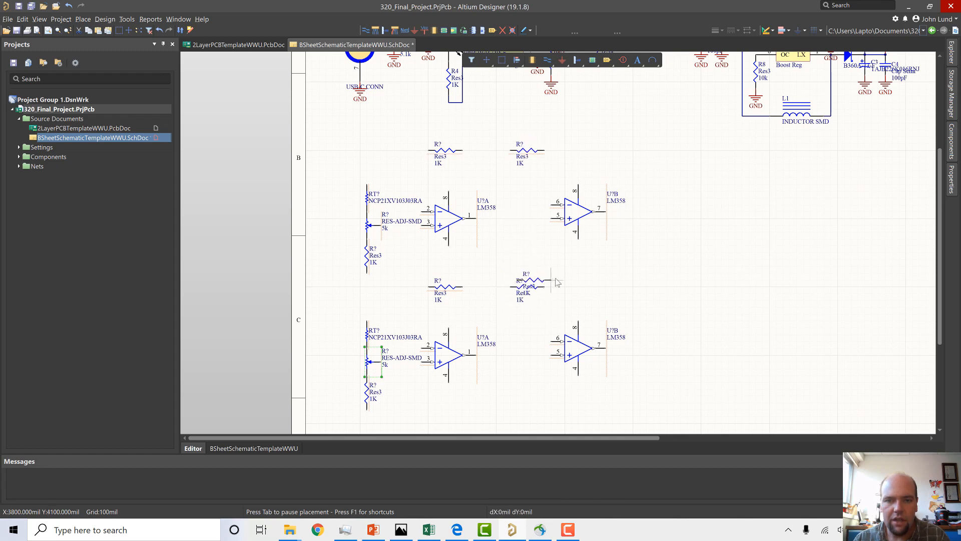
click(545, 290)
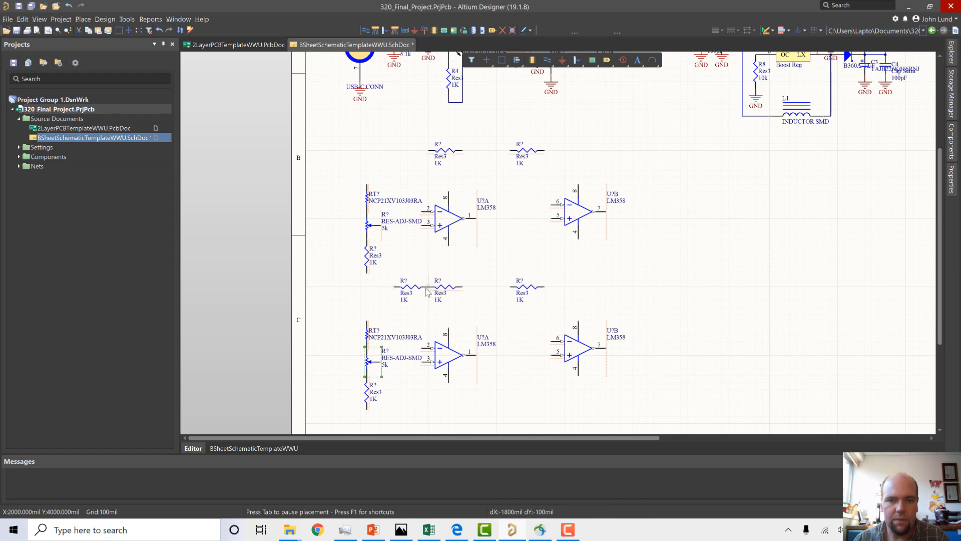
click(396, 287)
click(403, 148)
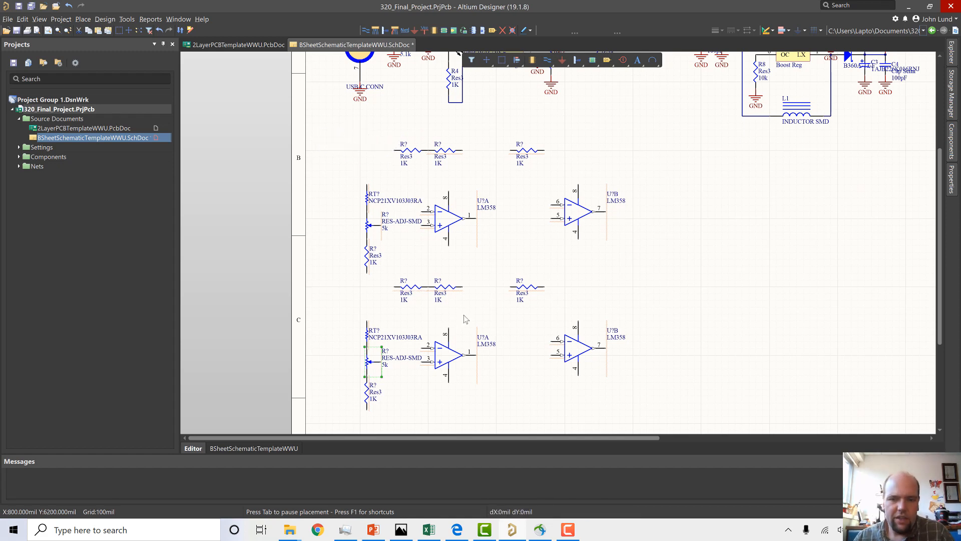
Check the reference circuit in PowerPoint, return to Altium Designer, and place GND ports below the two vertical Res3 resistors.
click(374, 529)
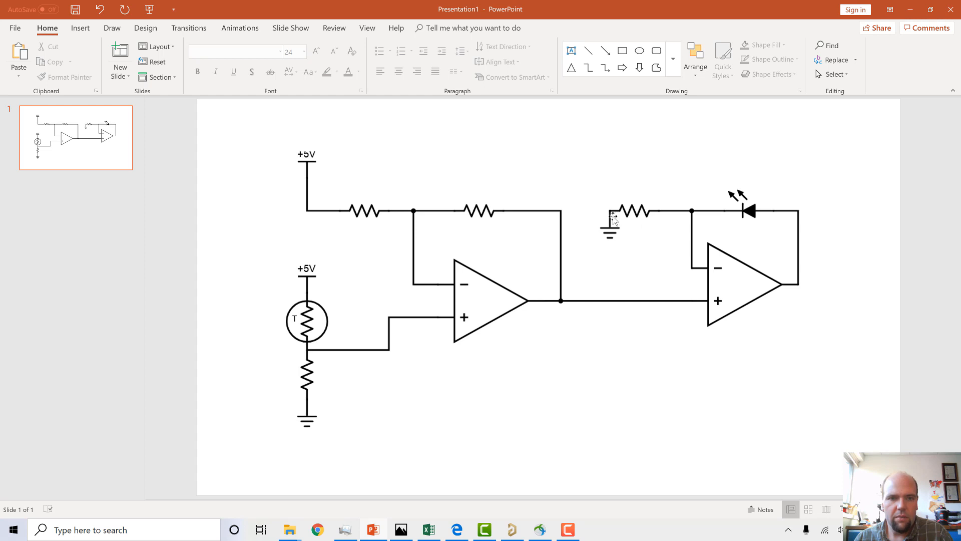
click(512, 529)
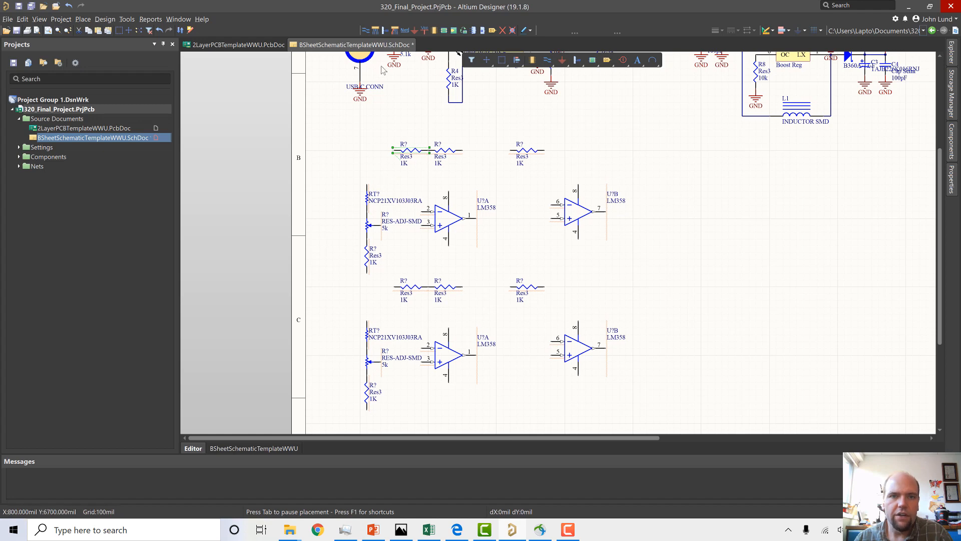
click(368, 299)
scroll(335, 336, down, 1)
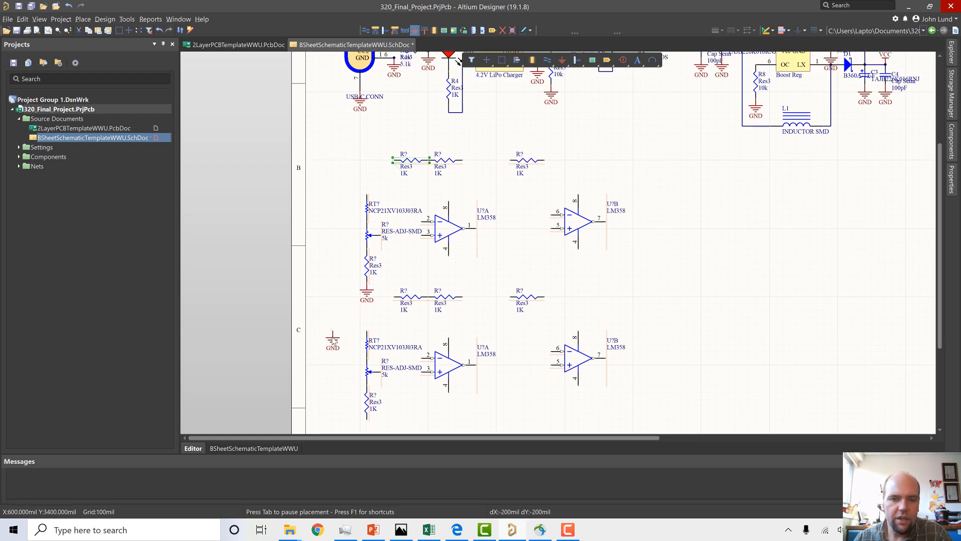
click(367, 403)
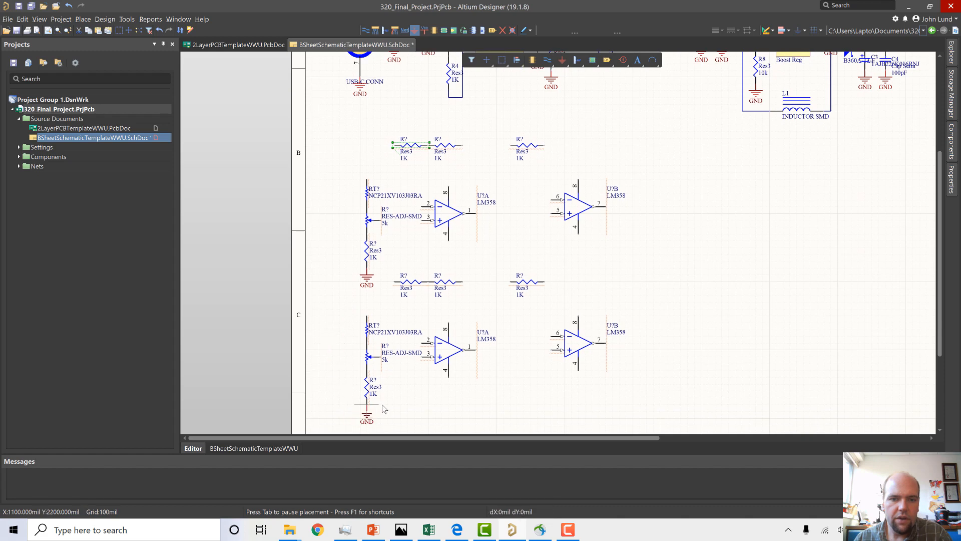
Place a GND port on pin 4 of each of the four LM358 op-amp parts.
click(459, 376)
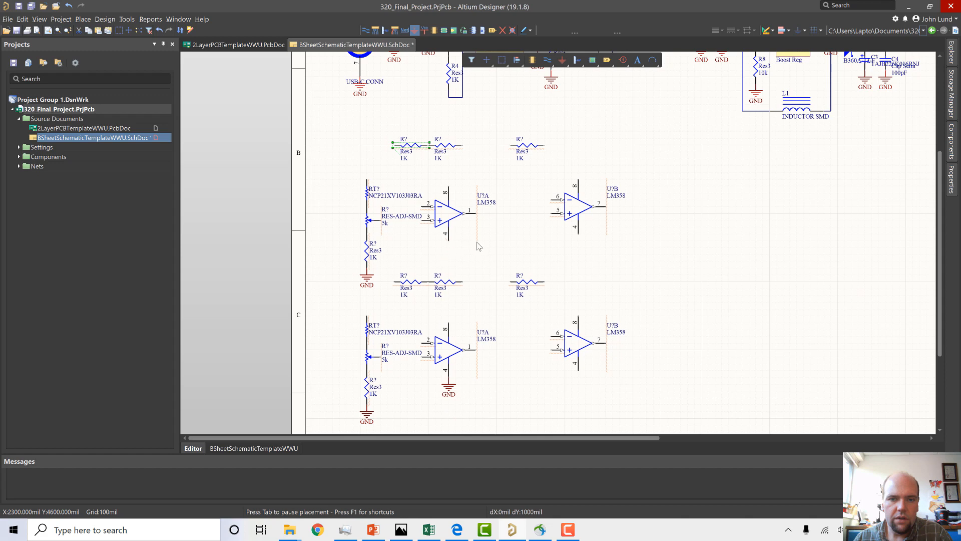
click(450, 246)
click(579, 240)
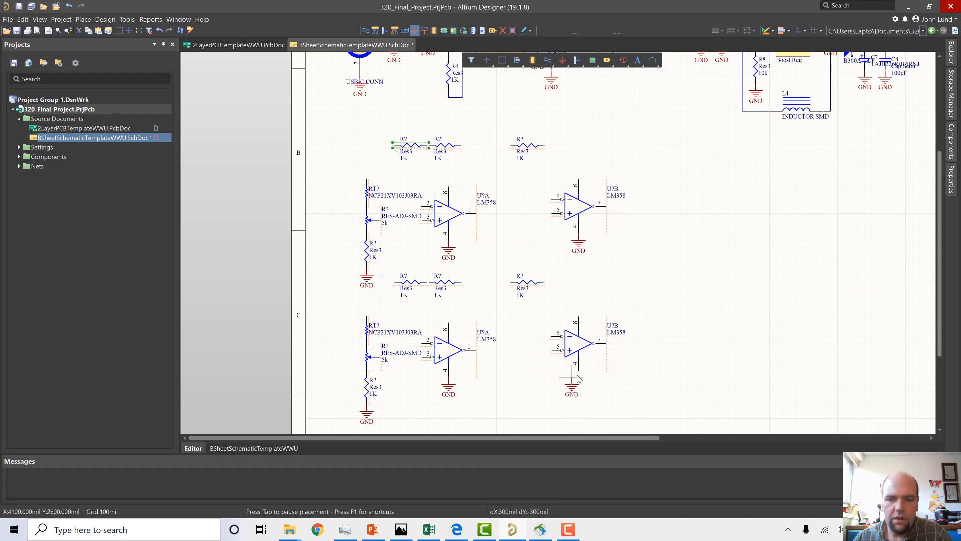
click(574, 371)
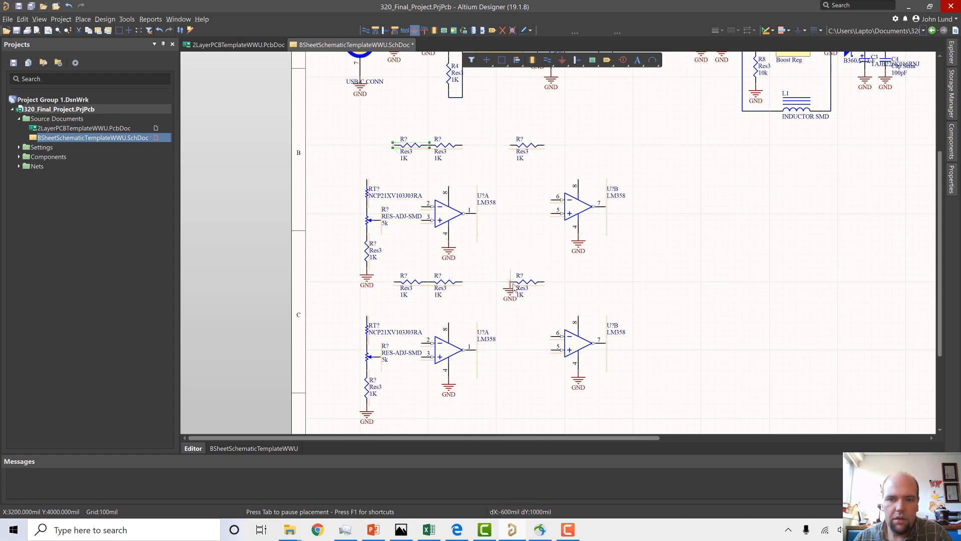
Place a GND port on the open end of the upper horizontal Res3 resistor above and beside LM358 part B.
click(510, 146)
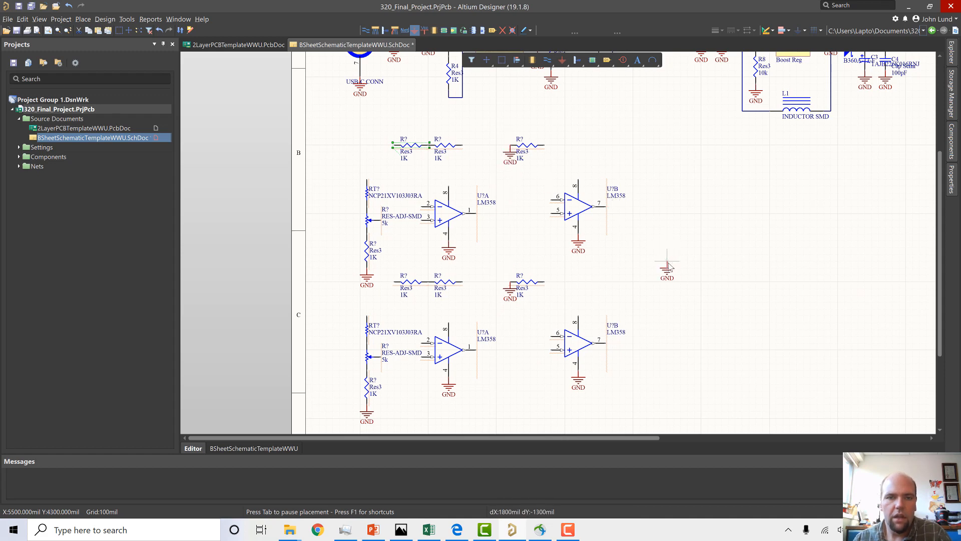
key(Escape)
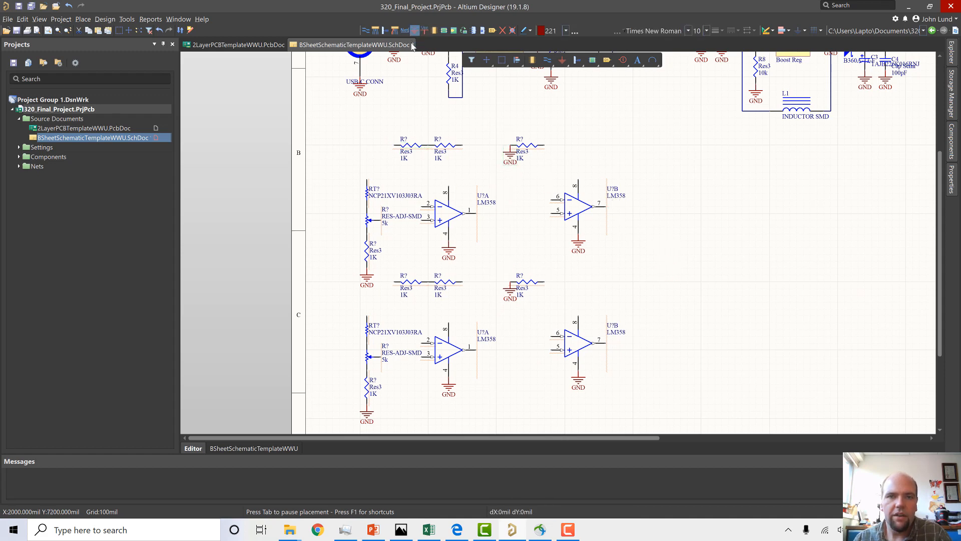
Place VCC ports on the outer end of each row's leftmost horizontal Res3 resistor and on top of both NCP21XV103J03RA thermistors.
click(424, 31)
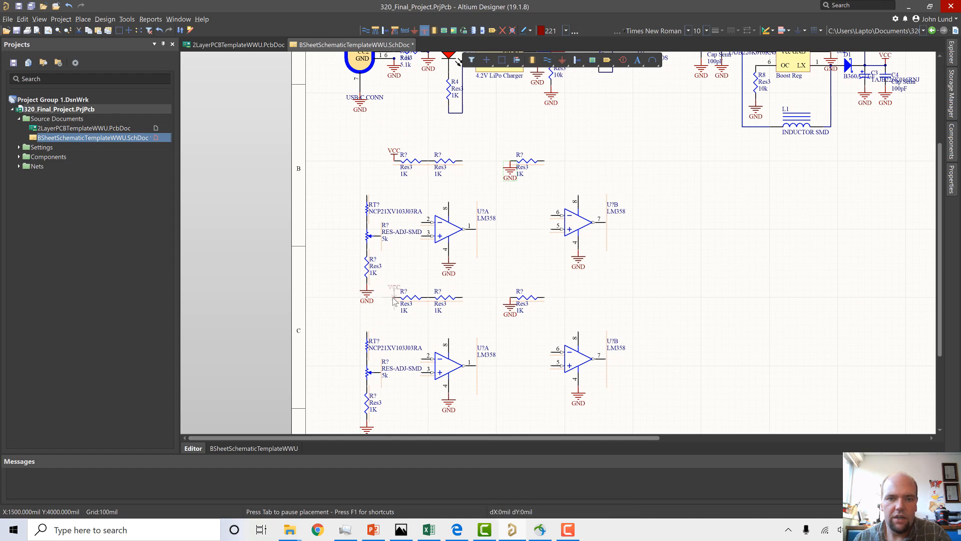
click(394, 297)
click(367, 329)
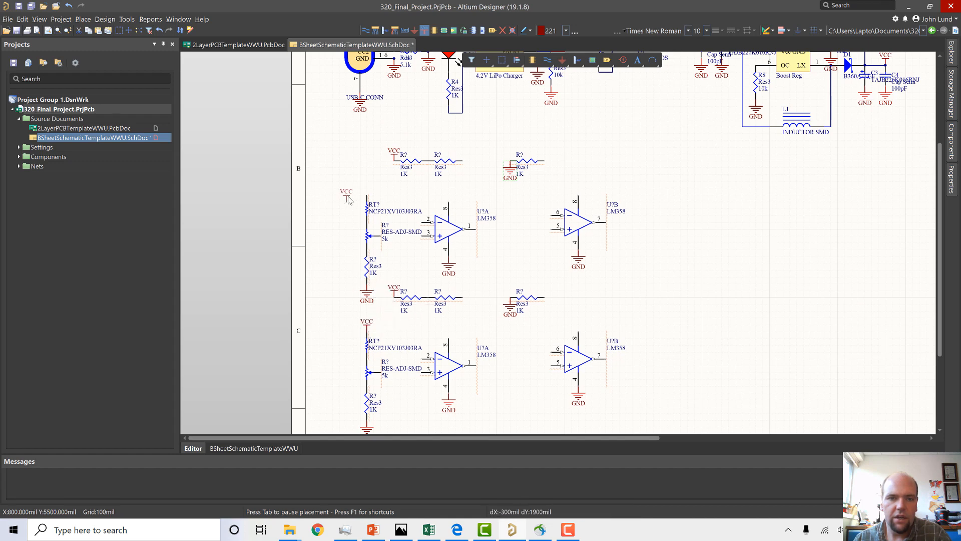
click(367, 190)
Place a VCC port on pin 8 of each of the four LM358 op-amp parts.
click(454, 203)
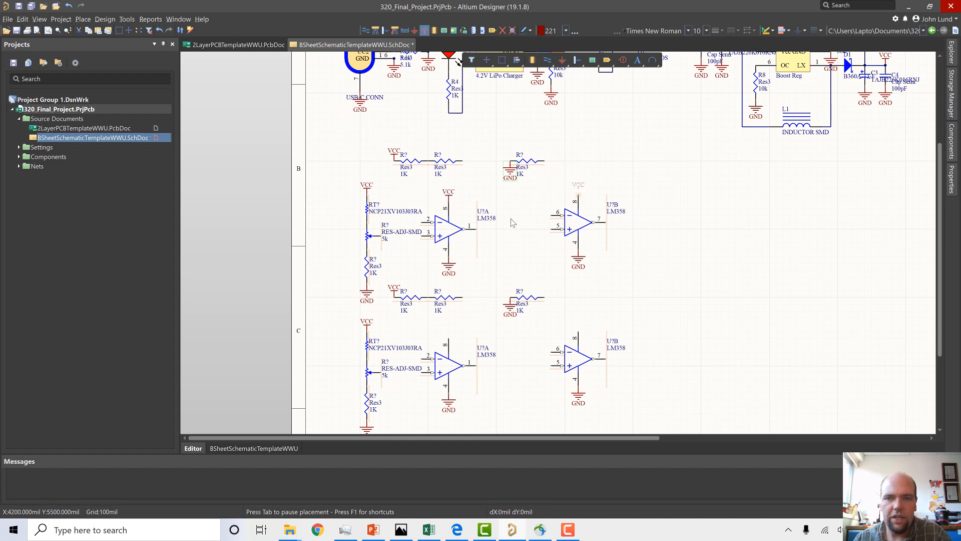
click(576, 197)
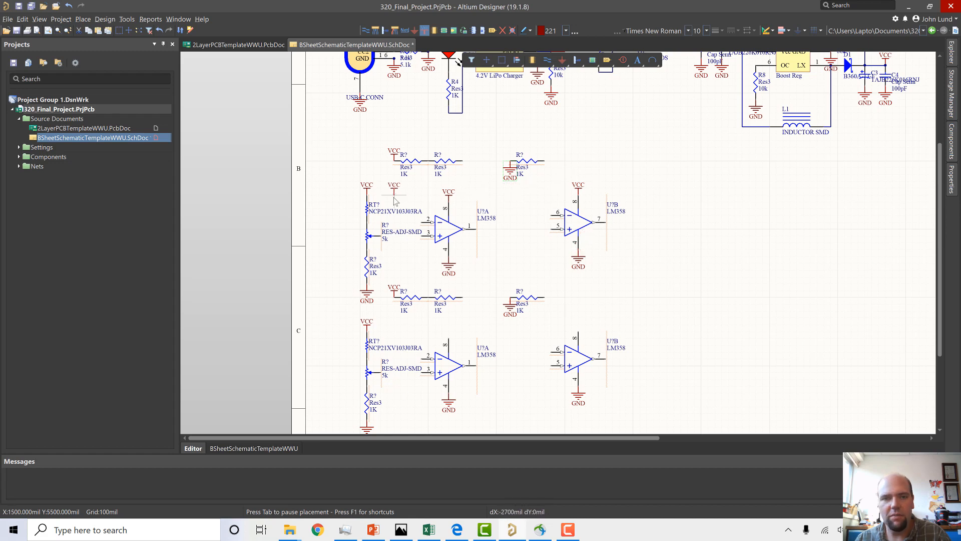
scroll(366, 237, down, 1)
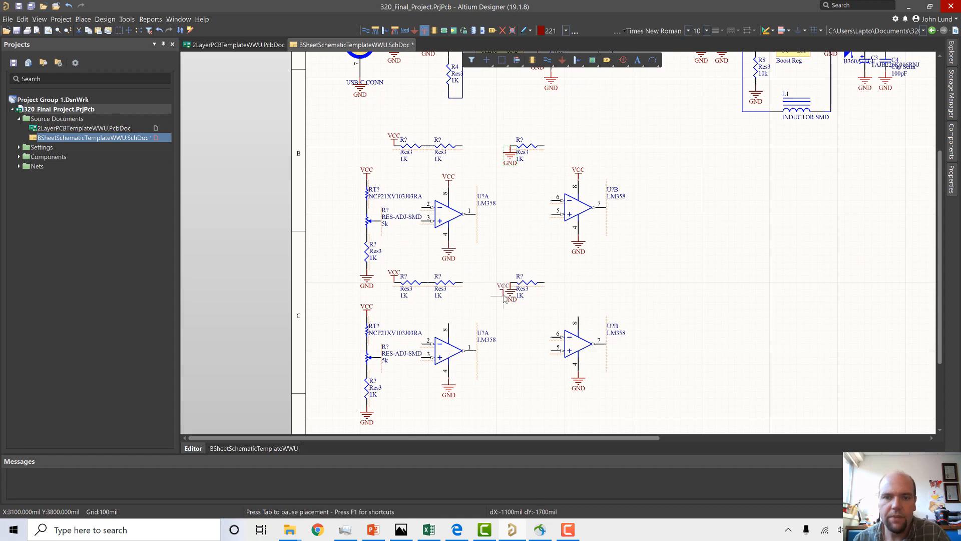
scroll(480, 327, down, 1)
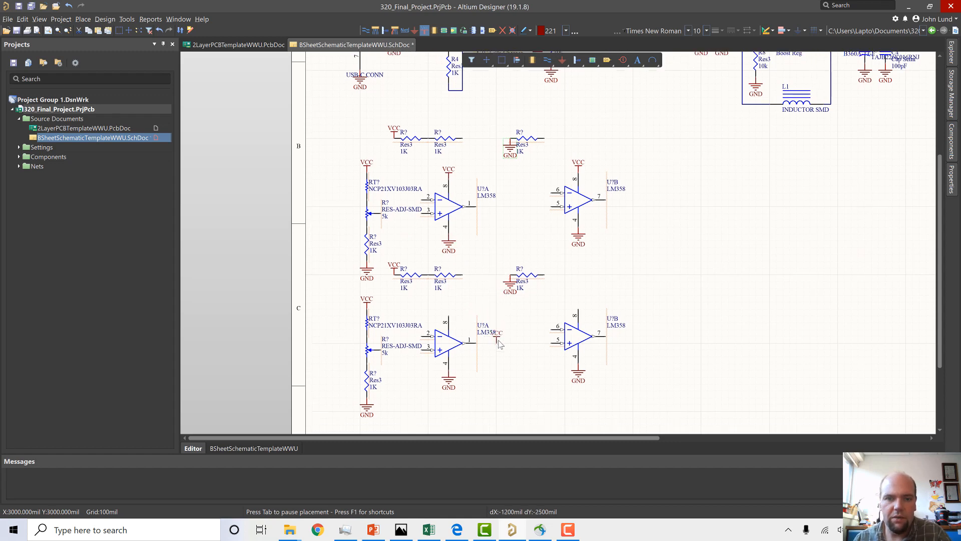
click(449, 302)
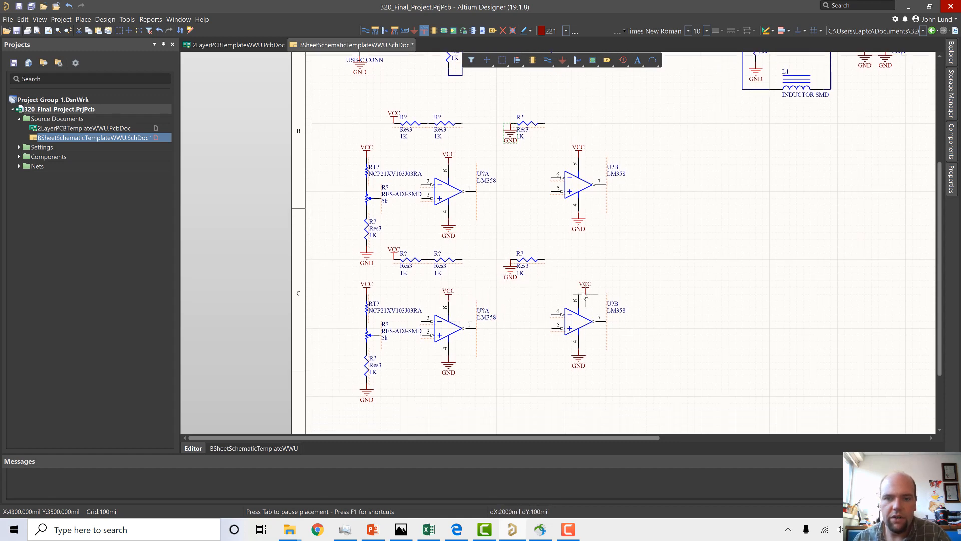
click(578, 296)
key(Escape)
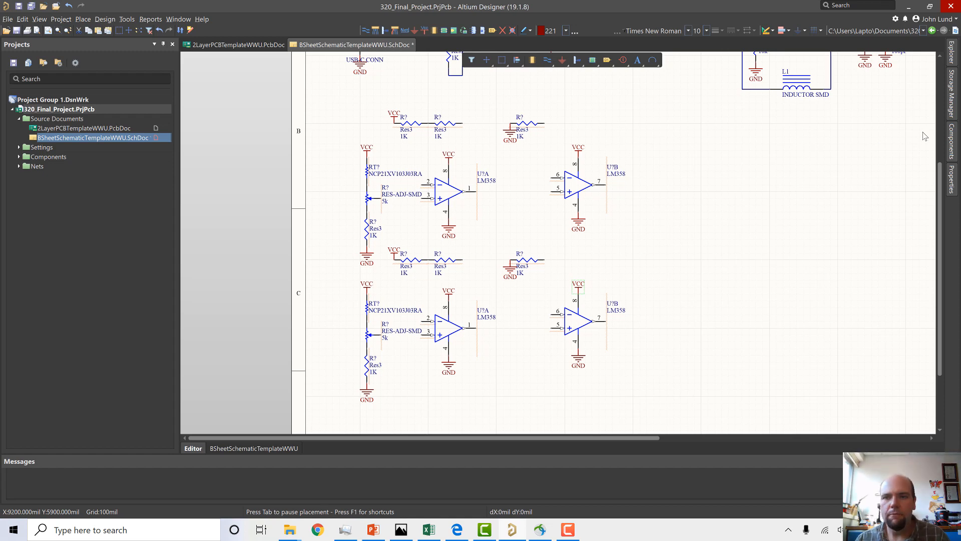
Place an LED-RED-AK-2 from 320Parts.SchLib, rotated 180 degrees, above the upper LM358 part B in line with the horizontal resistors.
click(952, 141)
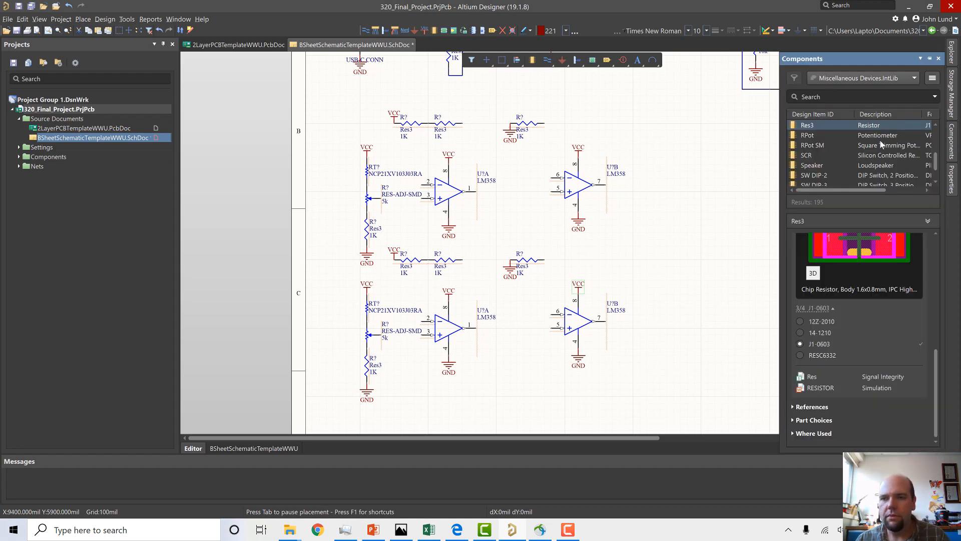
click(869, 80)
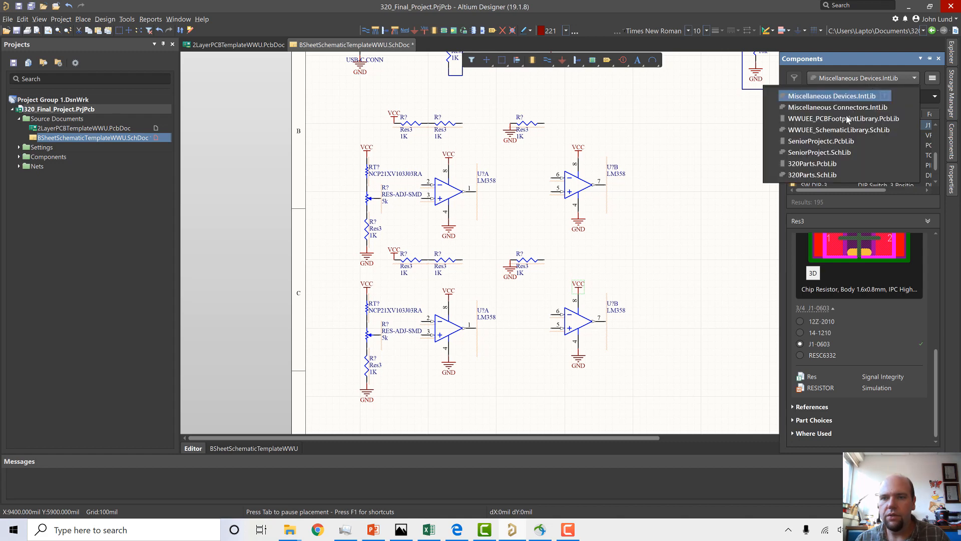
click(827, 174)
click(839, 146)
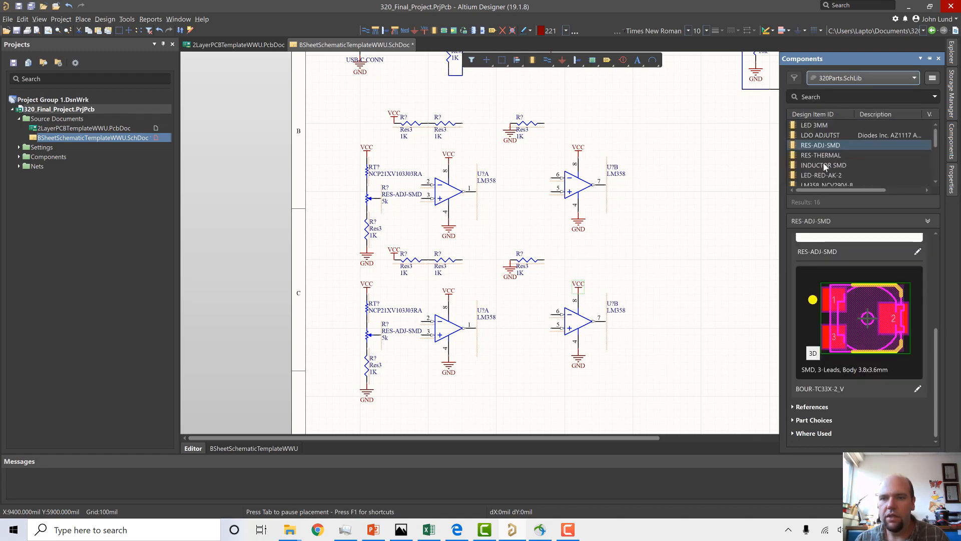
click(819, 175)
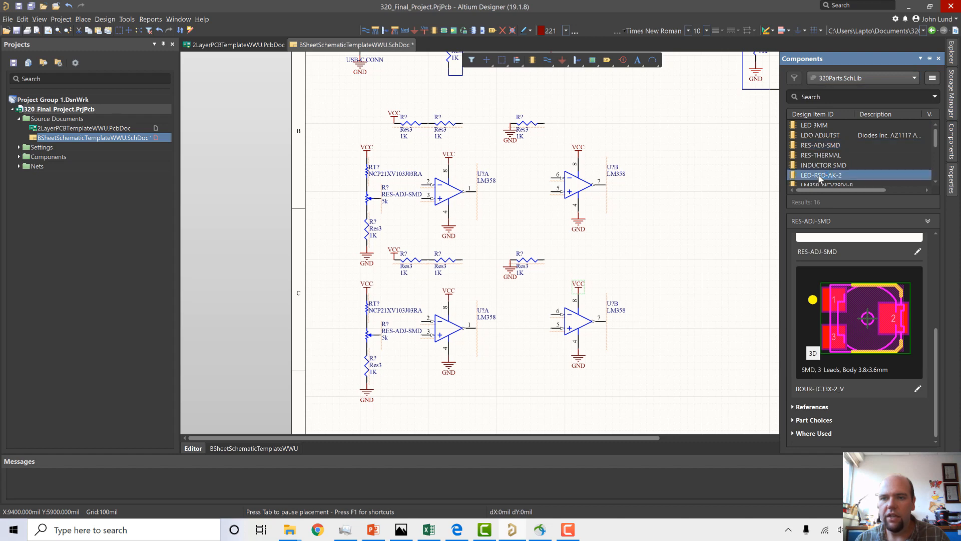
right_click(820, 177)
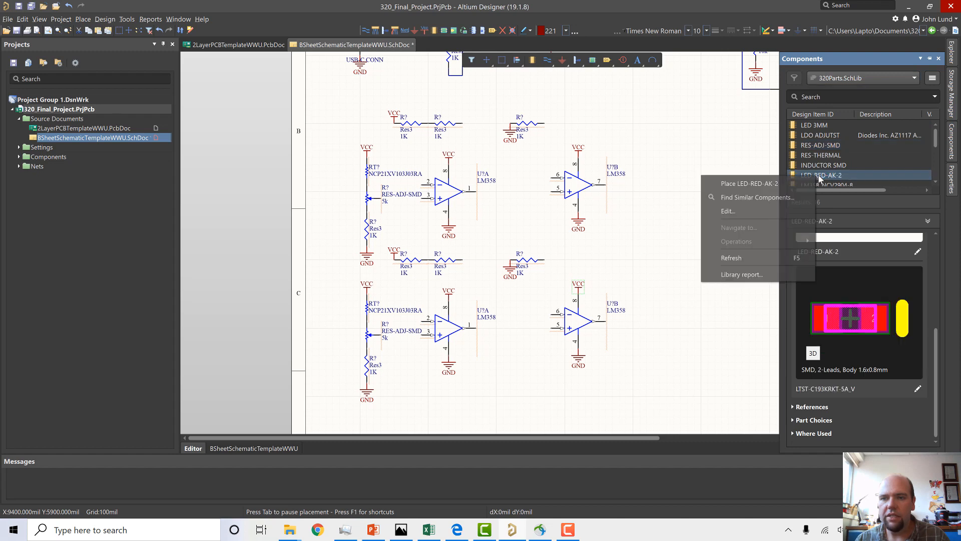
click(750, 184)
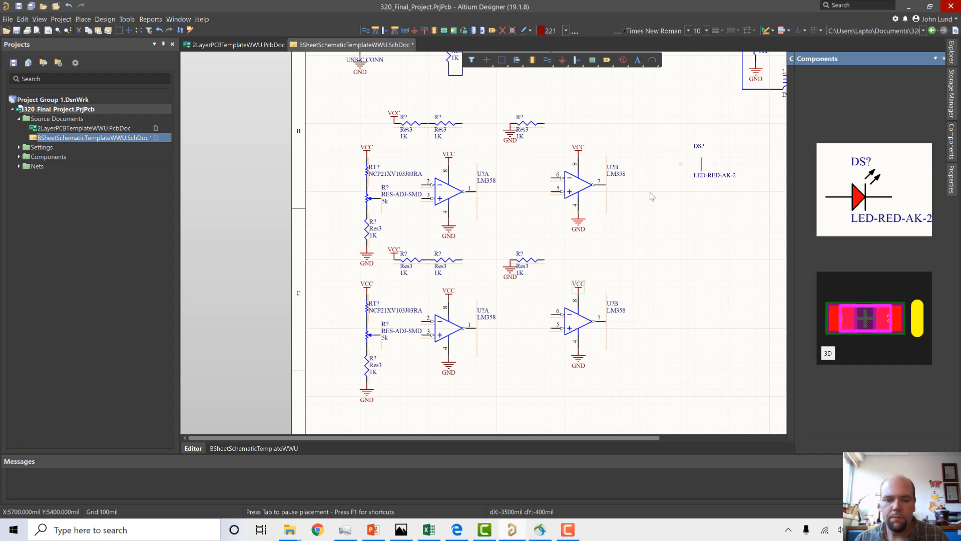
key(space)
key(space)
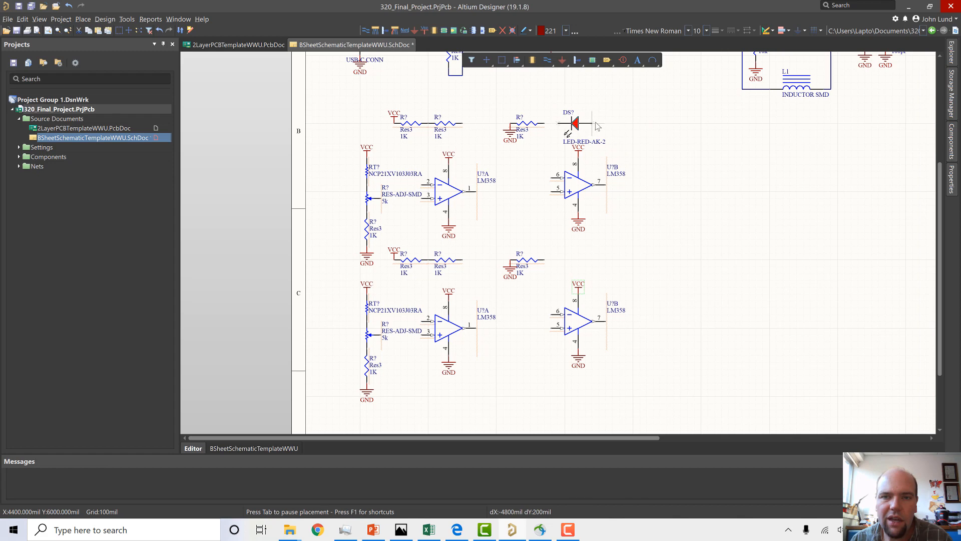
click(601, 126)
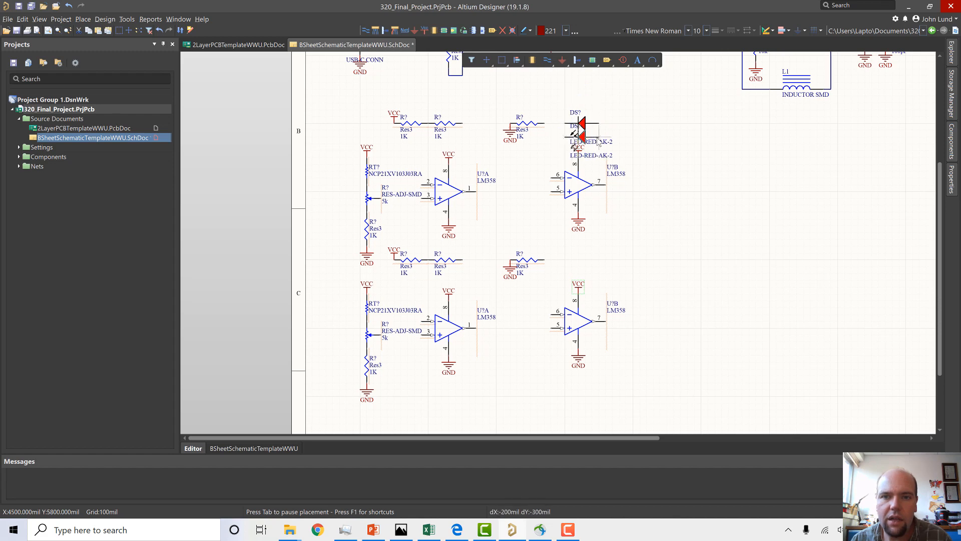
Place three more LED-RED-AK-2 parts, one directly below the first and a stacked pair above the lower LM358 part B.
click(598, 142)
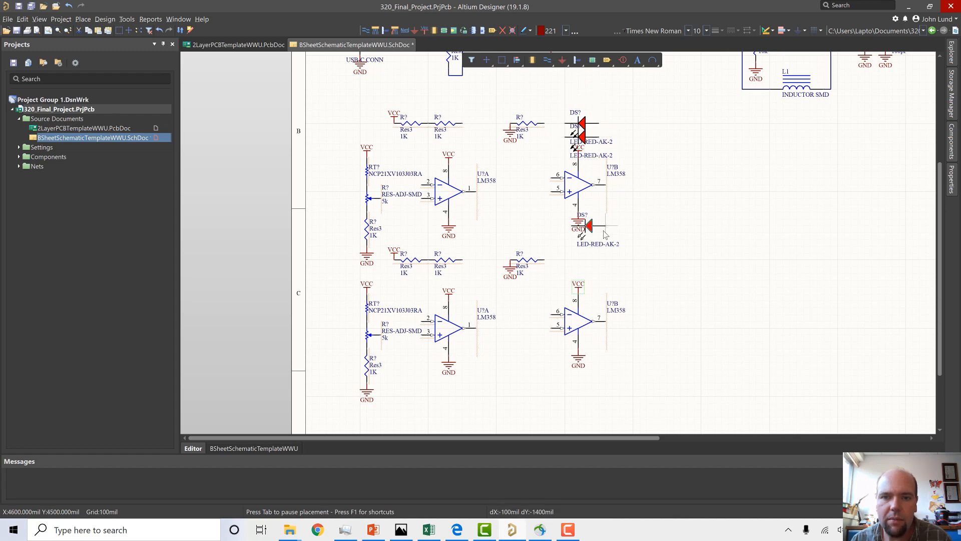
click(599, 266)
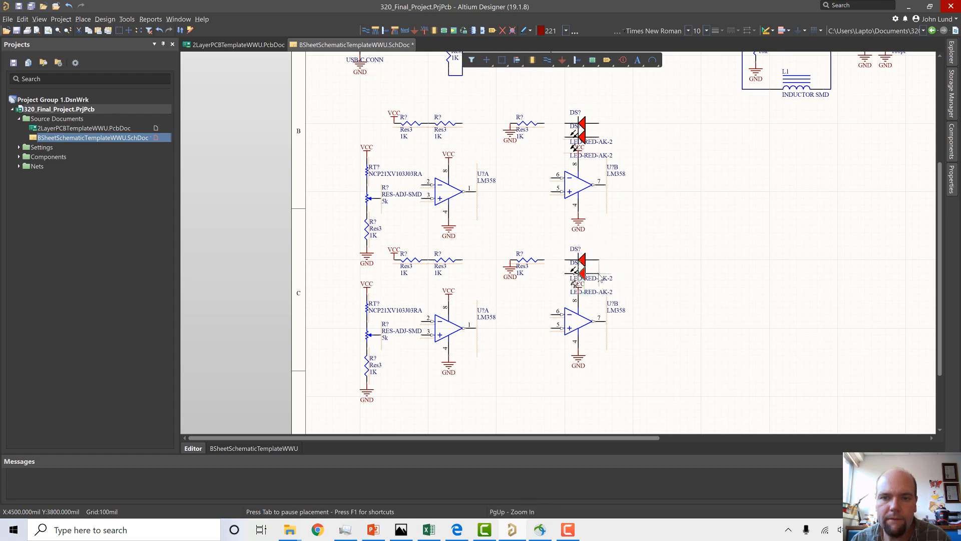
key(Escape)
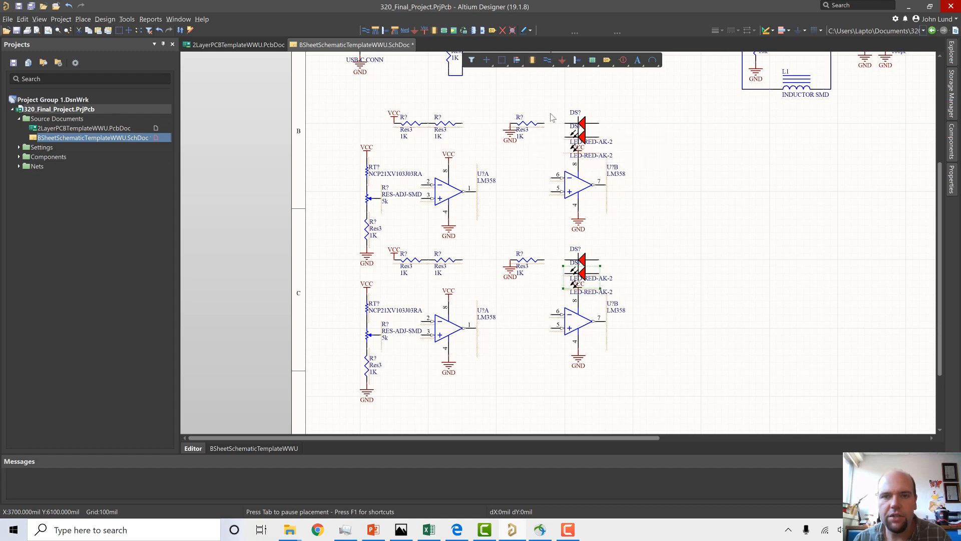
Copy the grounded horizontal Res3 resistor and attach one copy to the anode of each upper LED.
click(531, 123)
key(ctrl+c)
key(ctrl+v)
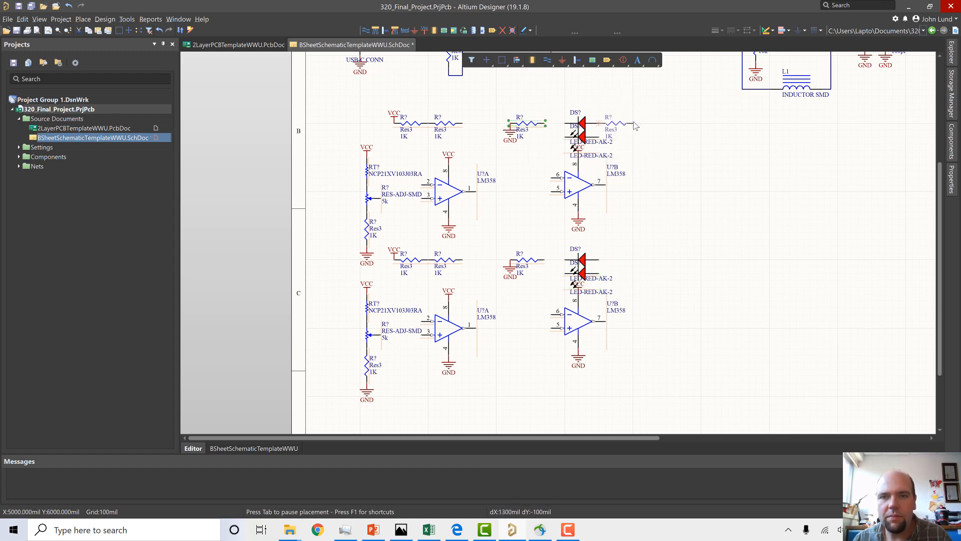
click(634, 125)
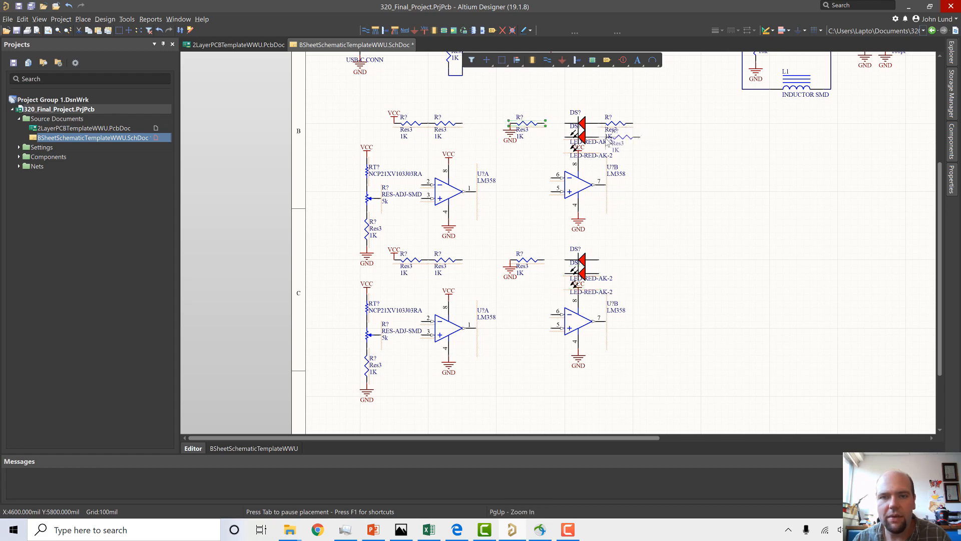
click(603, 140)
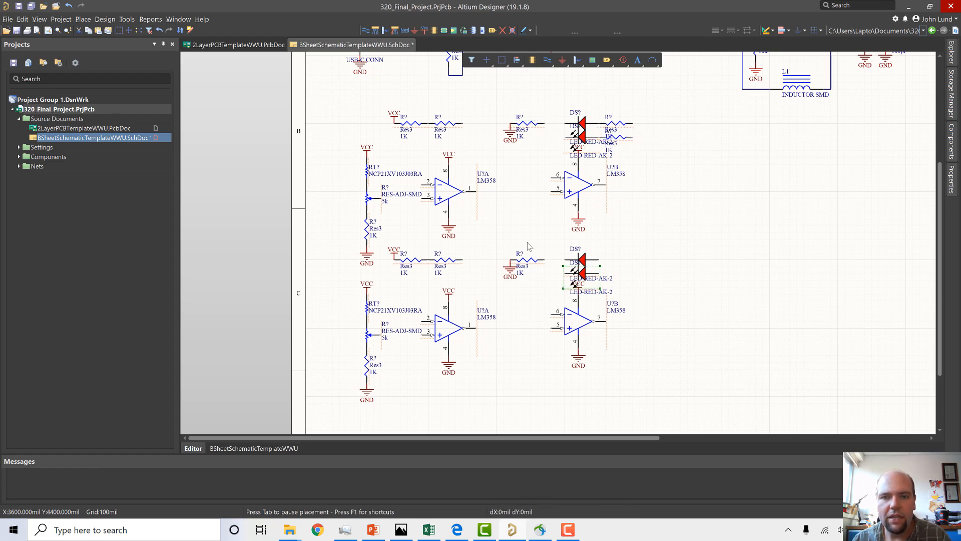
Copy the lower grounded Res3 resistor and attach one copy to the anode of each LED above the lower part B.
click(527, 265)
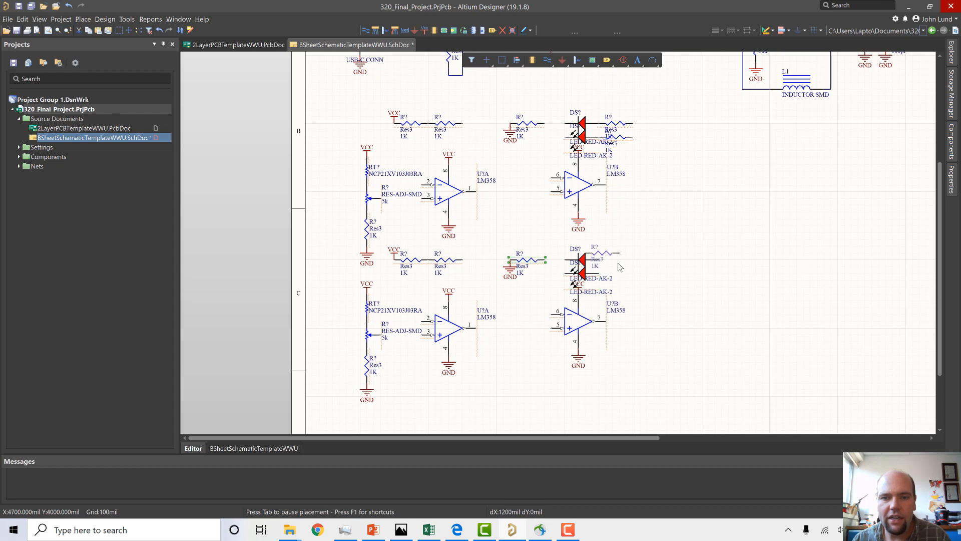
click(603, 270)
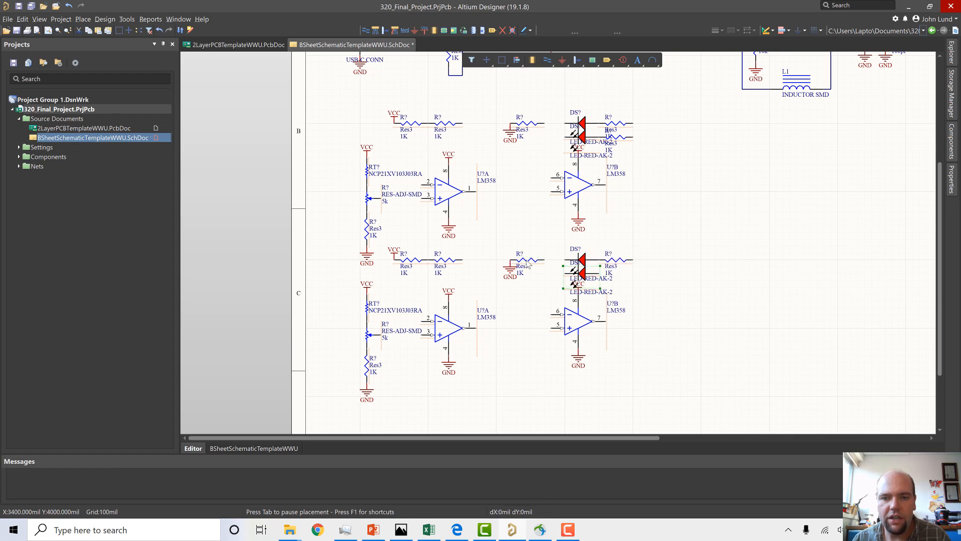
click(526, 261)
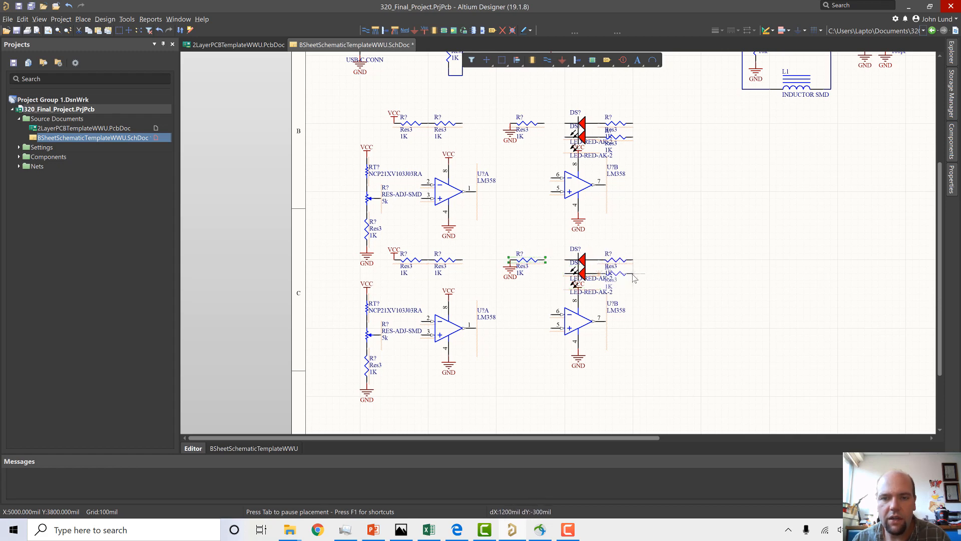
click(634, 278)
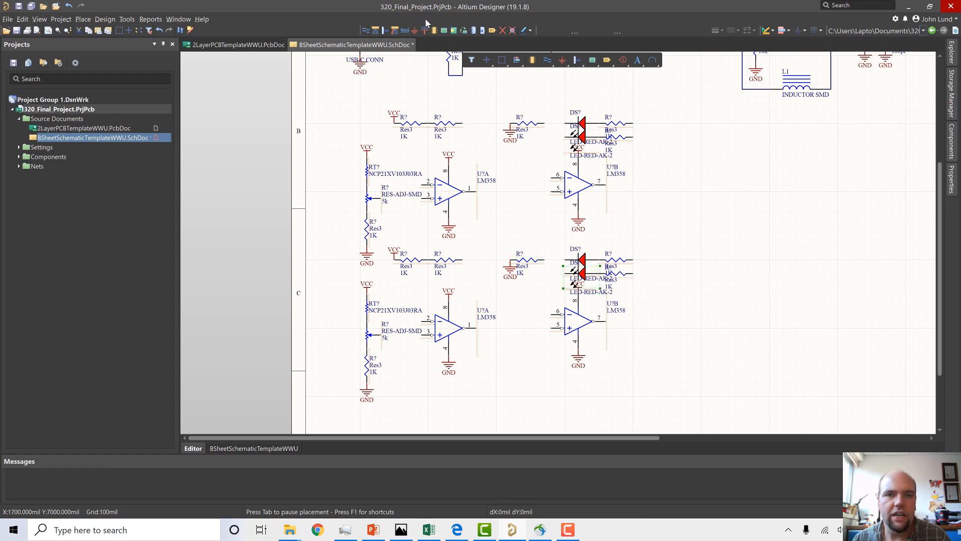
Wire output pin 7 of the upper LM358 part B to the free ends of both upper LED resistors.
click(366, 31)
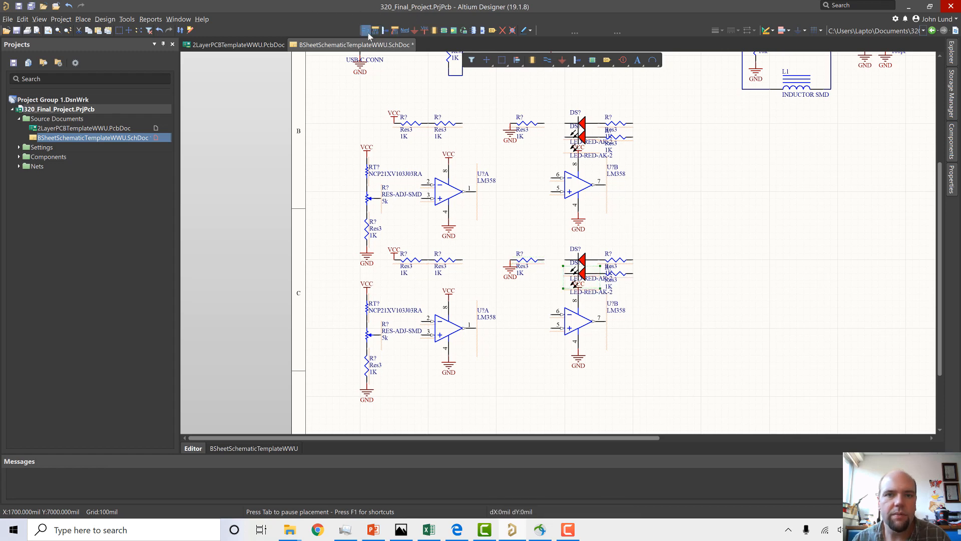
click(608, 185)
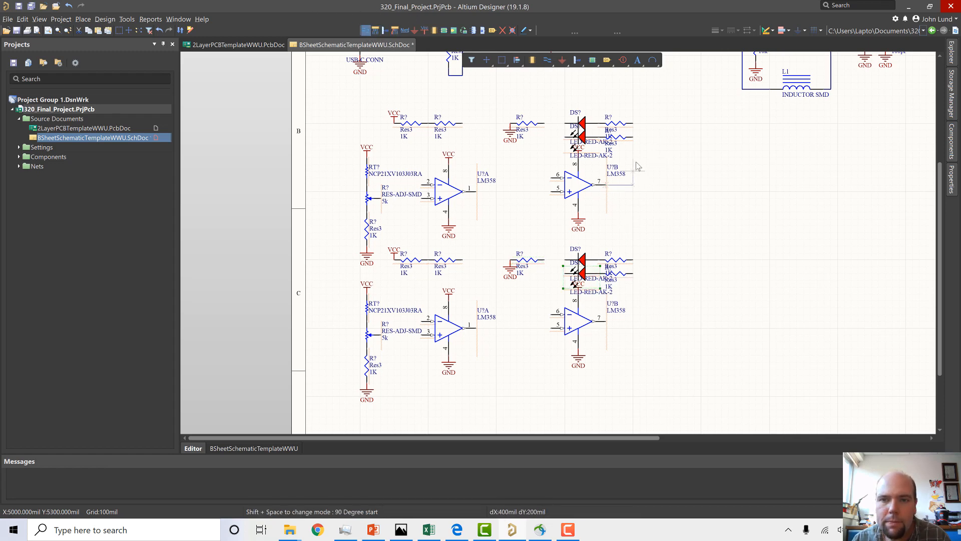
click(634, 136)
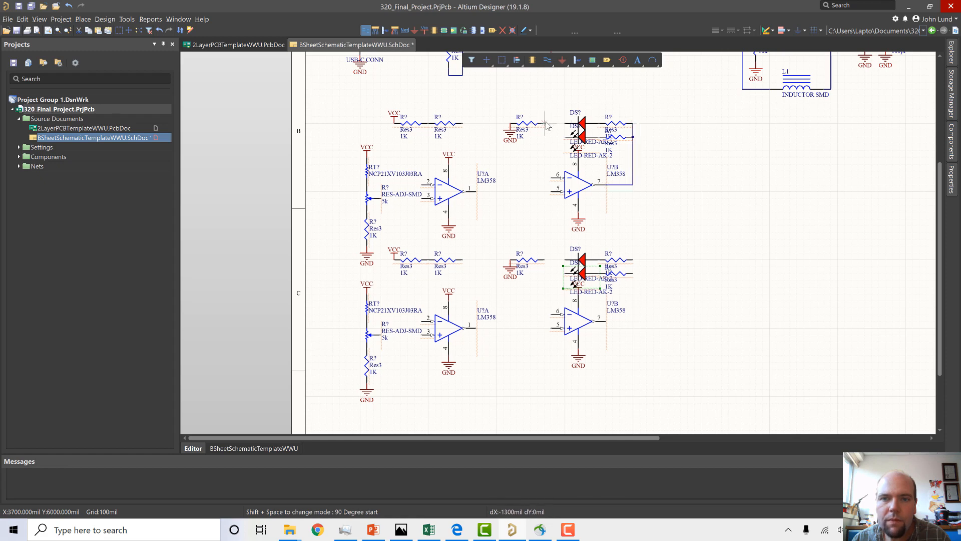
Wire the grounded resistor of the upper circuit to its top LED and connect pin 6 of the LM358 to that wire.
click(545, 124)
click(565, 123)
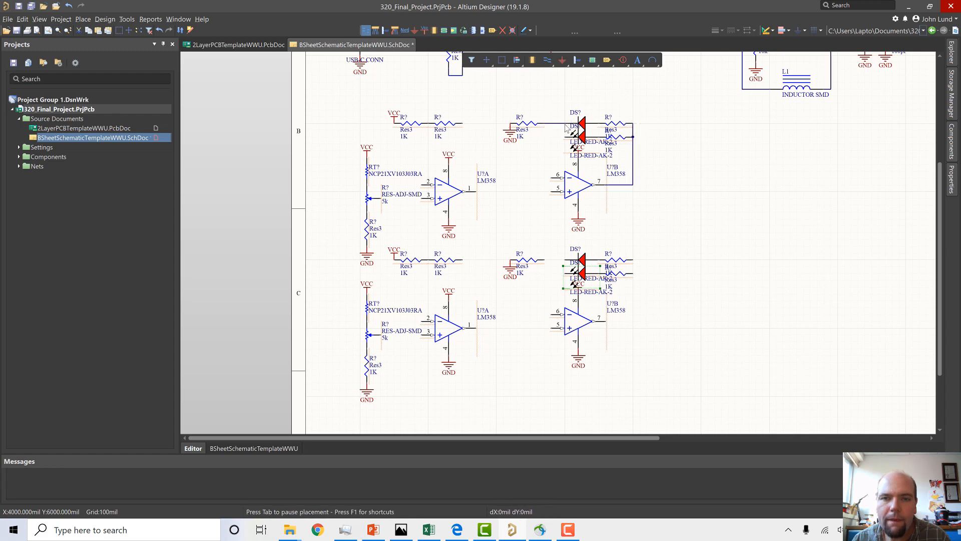
click(552, 177)
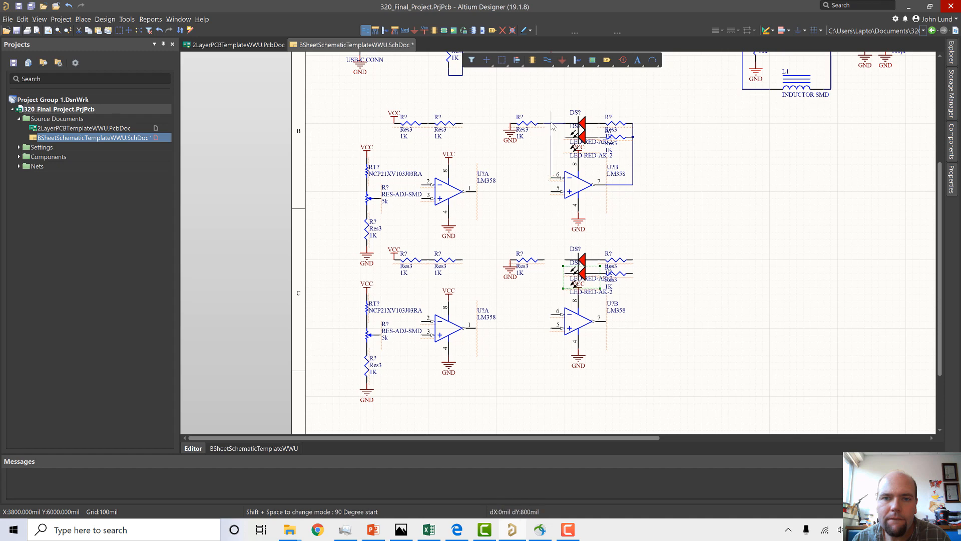
click(551, 123)
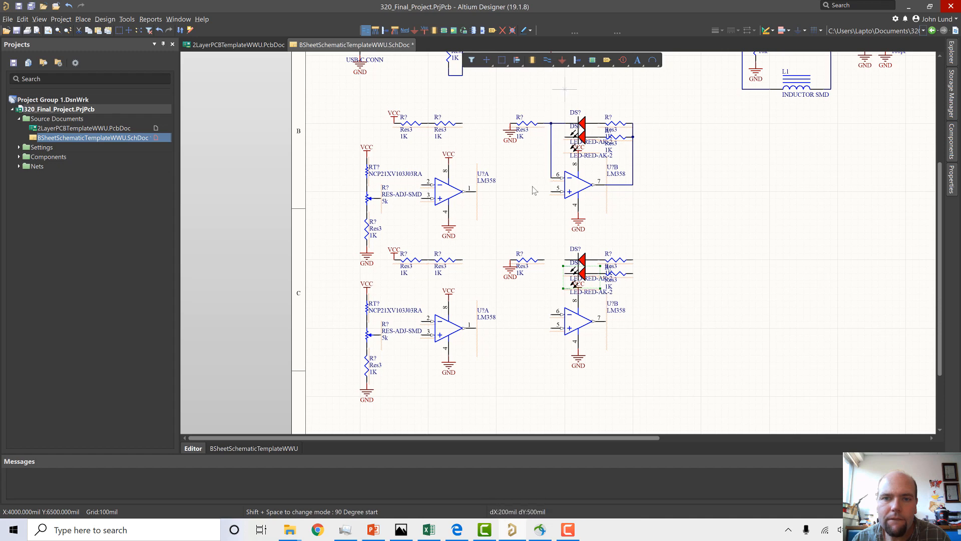
Wire the lower circuit's second LM358: grounded resistor to the top LED and pin 6, and both LED resistors to pin 7.
click(544, 260)
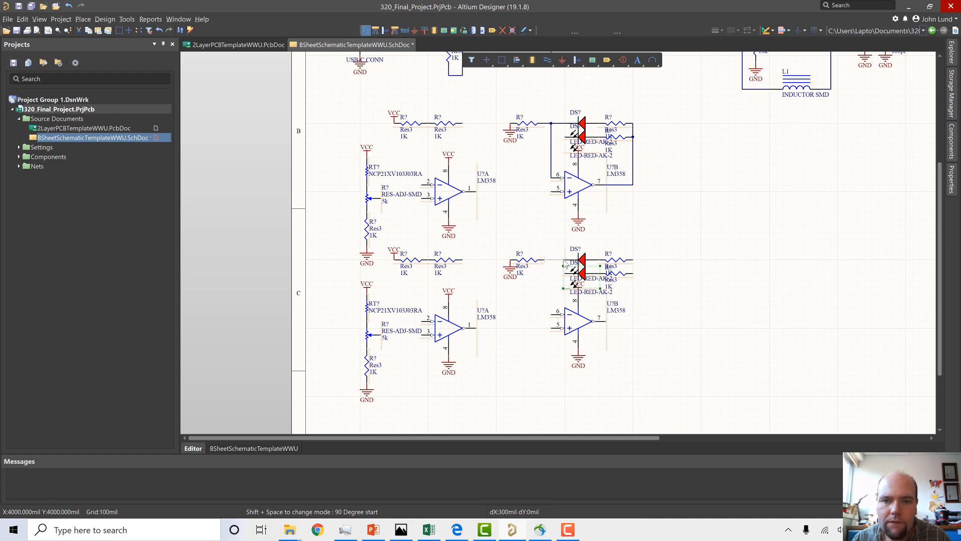
click(633, 260)
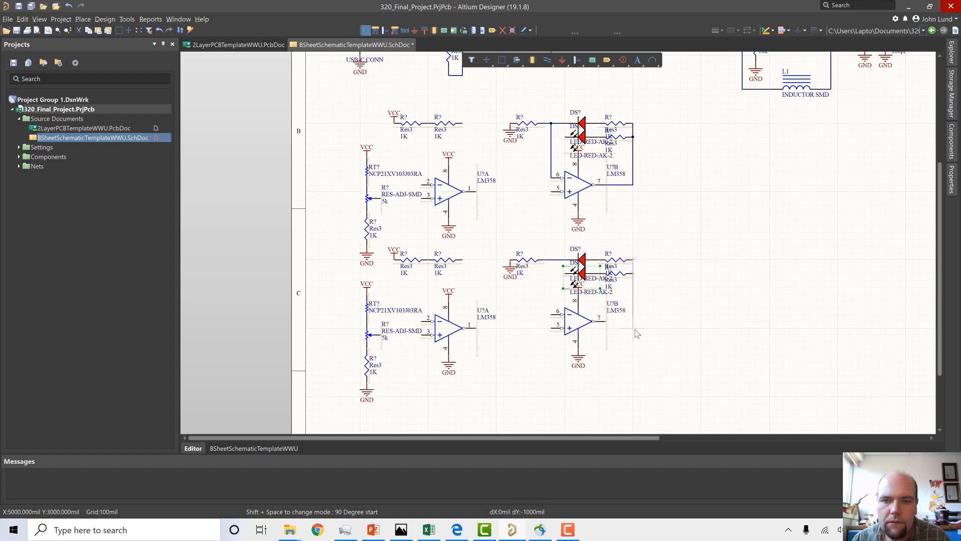
key(space)
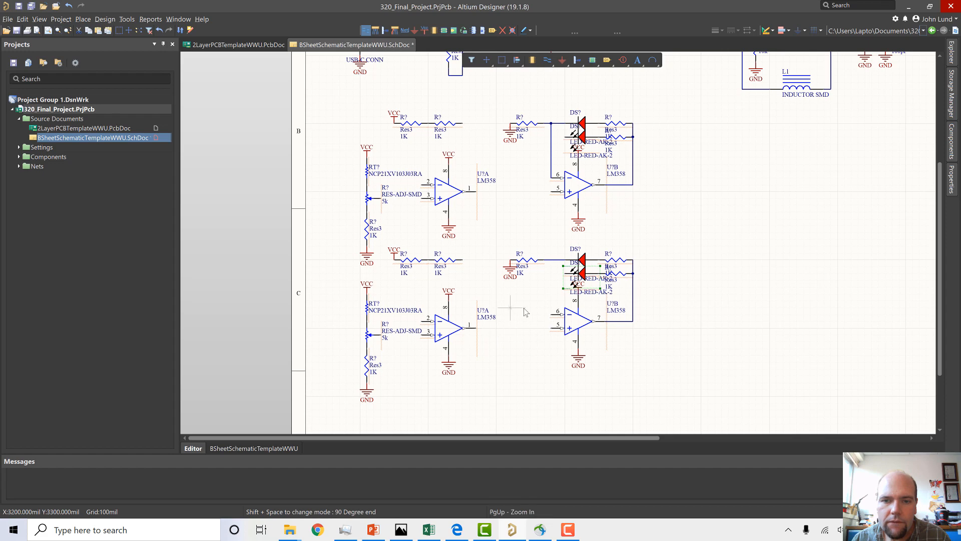
key(space)
click(551, 314)
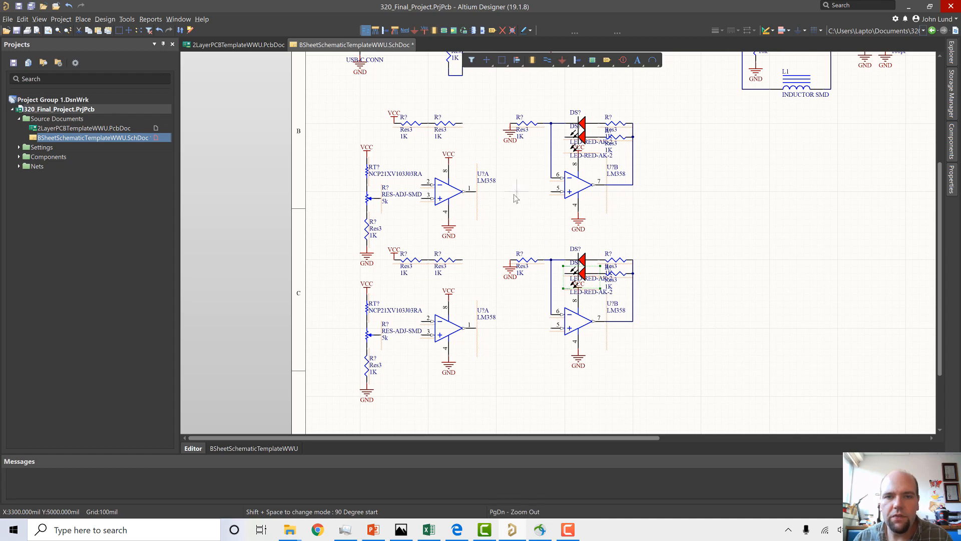
Wire the feedback resistor to output pin 1 of the first LM358 in both the lower and upper circuits.
click(461, 260)
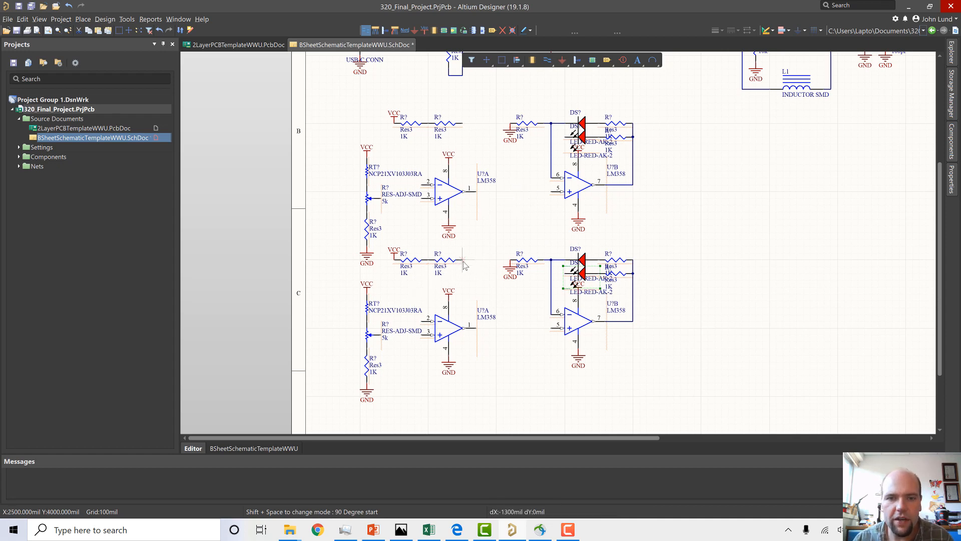
click(475, 329)
click(475, 328)
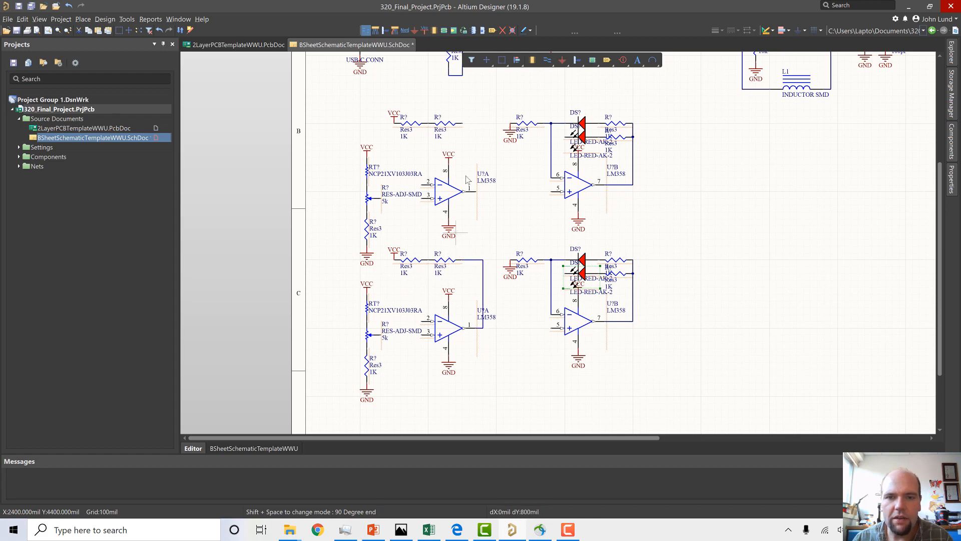
click(463, 126)
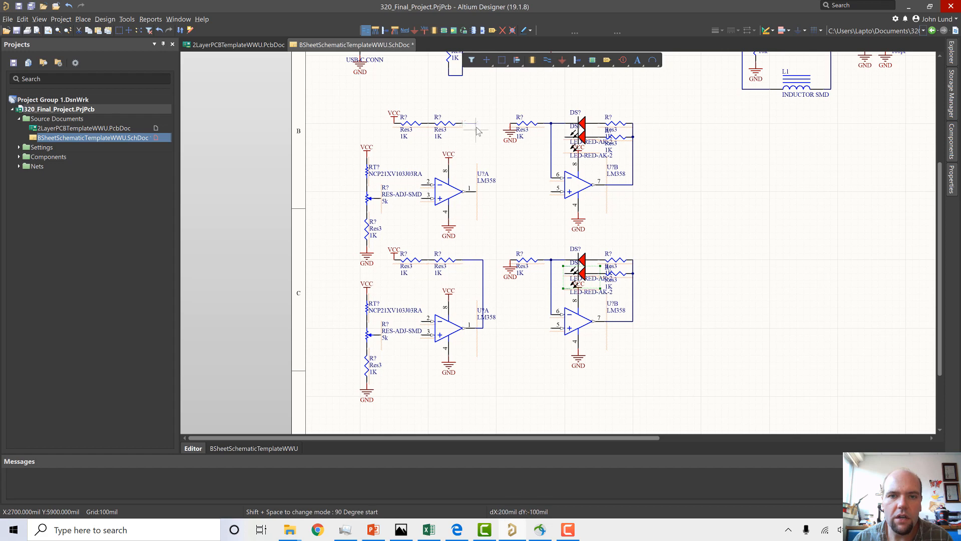
click(476, 193)
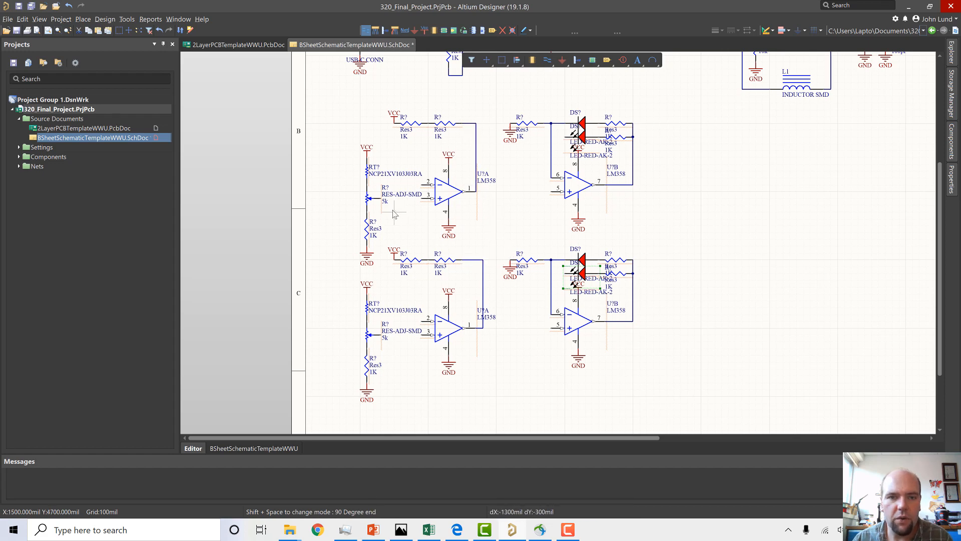
Wire each RES-ADJ-SMD potentiometer wiper to pin 3 of the adjacent LM358 in both circuits.
click(368, 198)
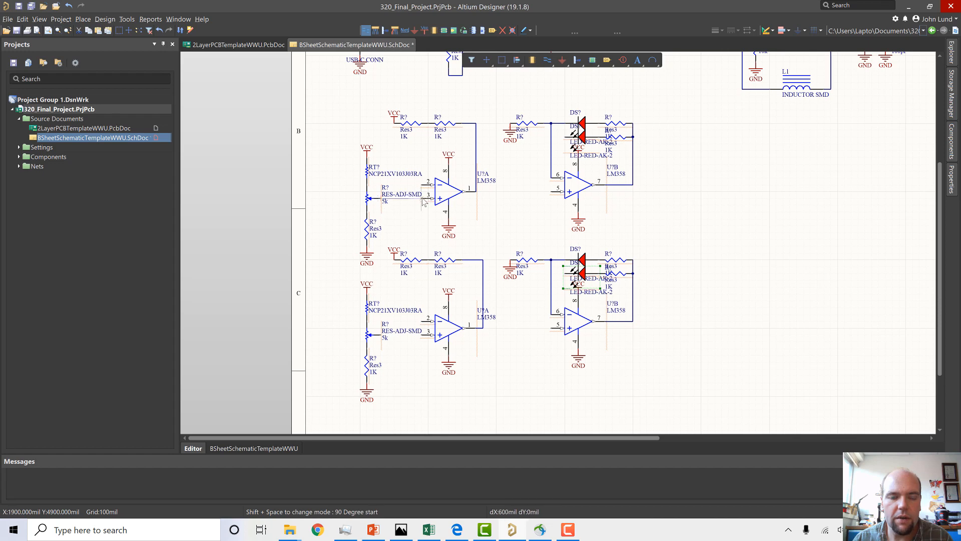
click(423, 198)
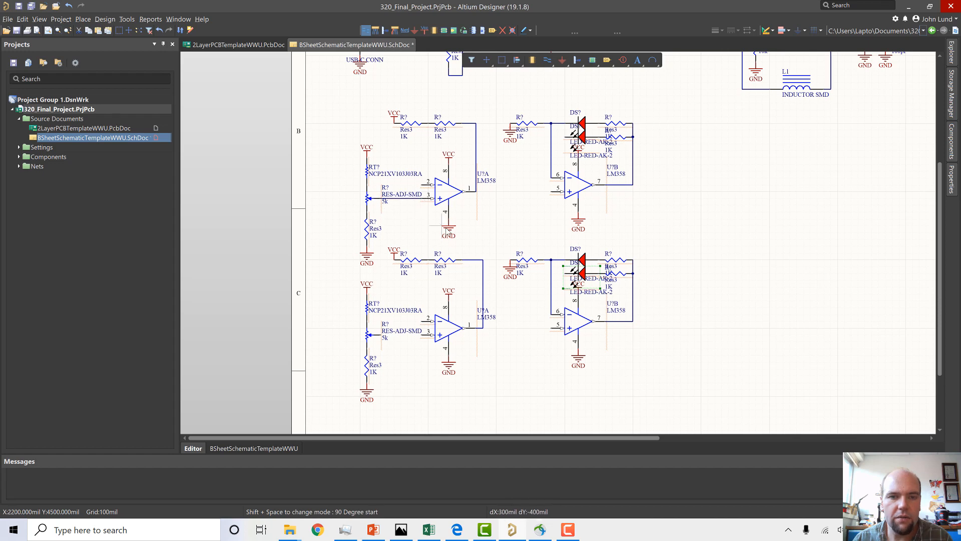
click(369, 334)
click(425, 335)
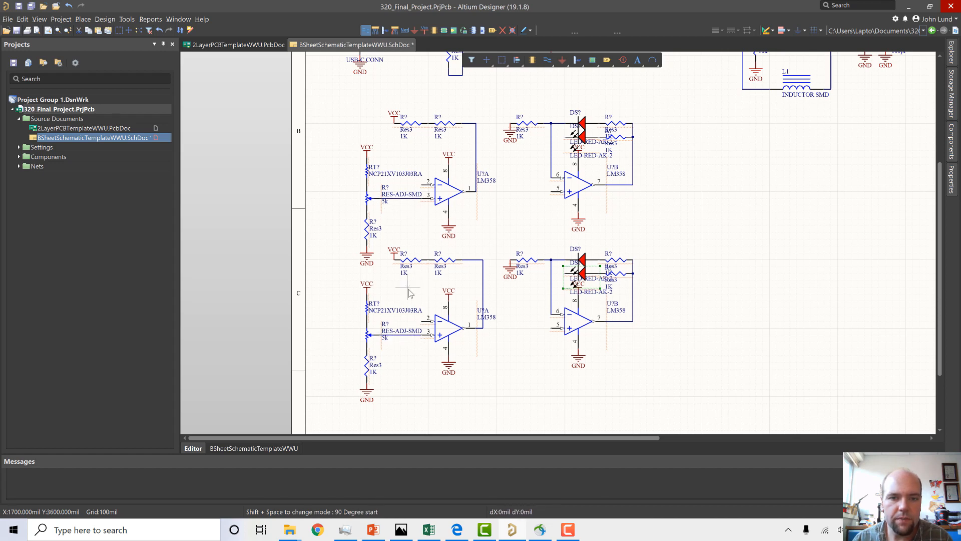
Wire pin 2 of the first LM358 to the junction of the two series resistors above it in both circuits.
click(428, 260)
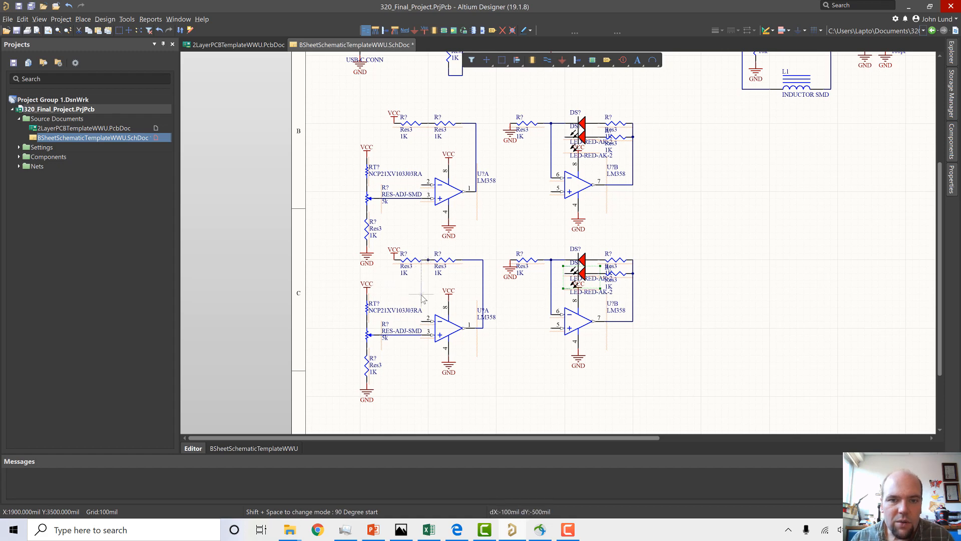
click(421, 322)
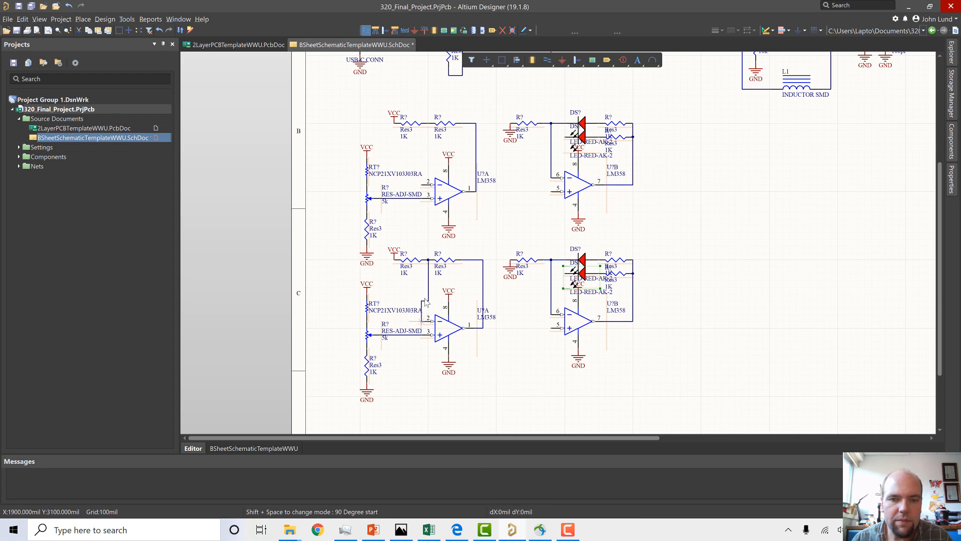
key(Escape)
key(Escape)
click(428, 165)
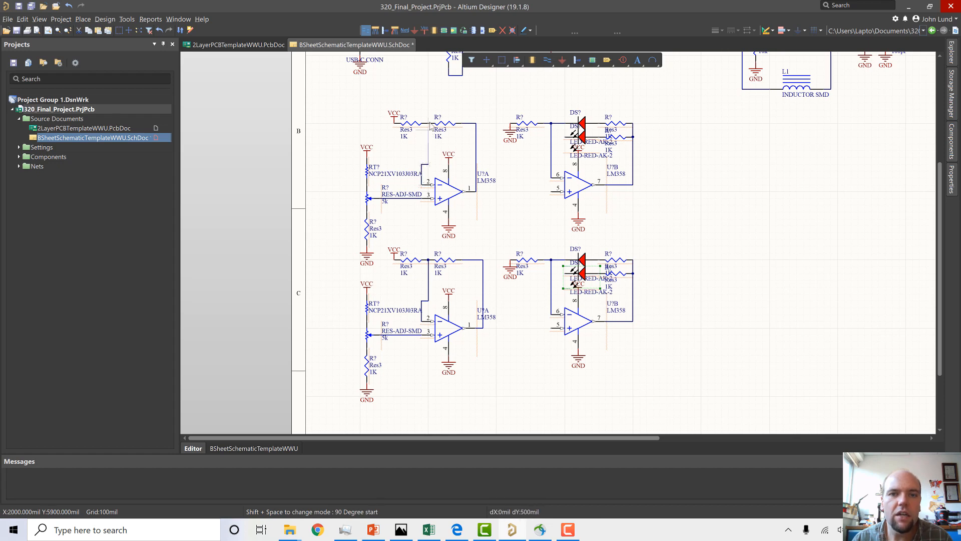
click(429, 124)
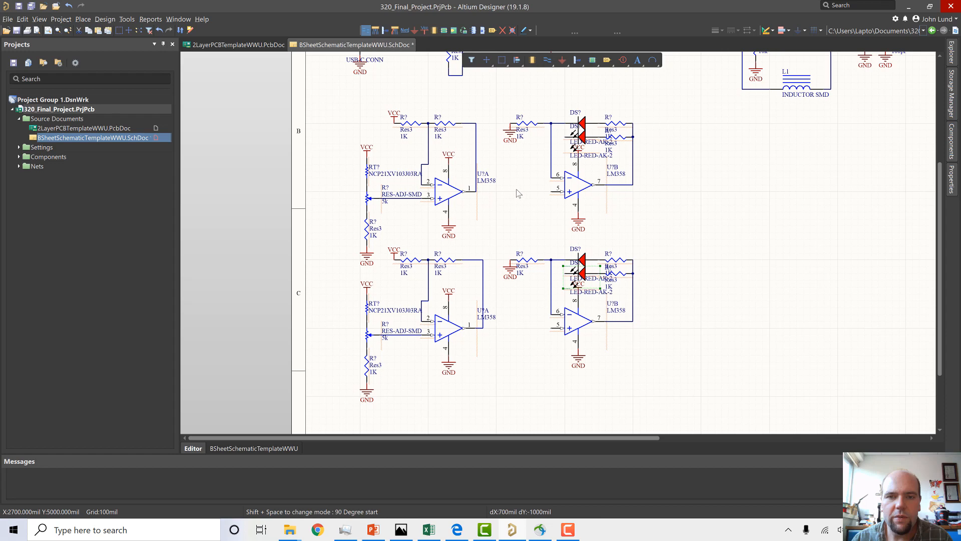
Wire output pin 1 of the first LM358 to input pin 5 of the second LM358 in both circuits.
click(476, 191)
click(553, 191)
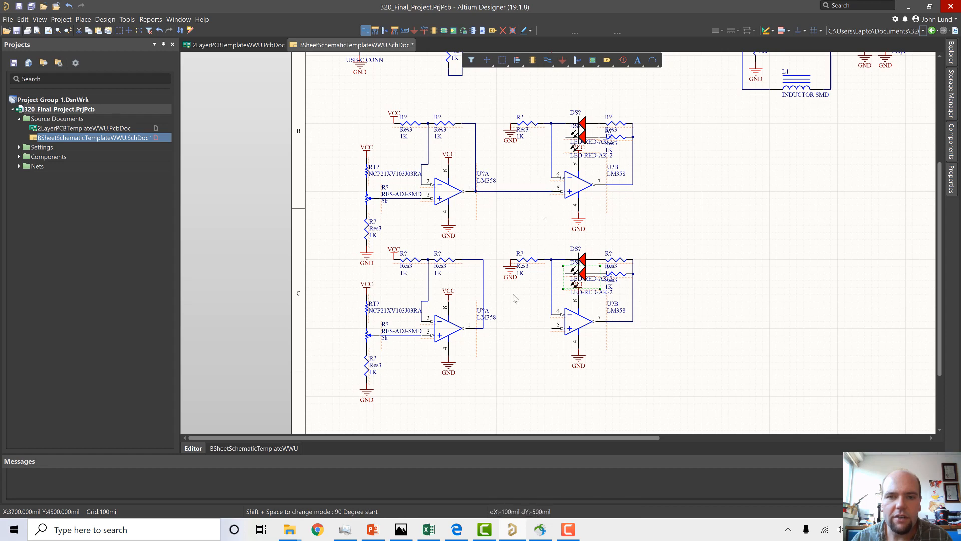
click(482, 328)
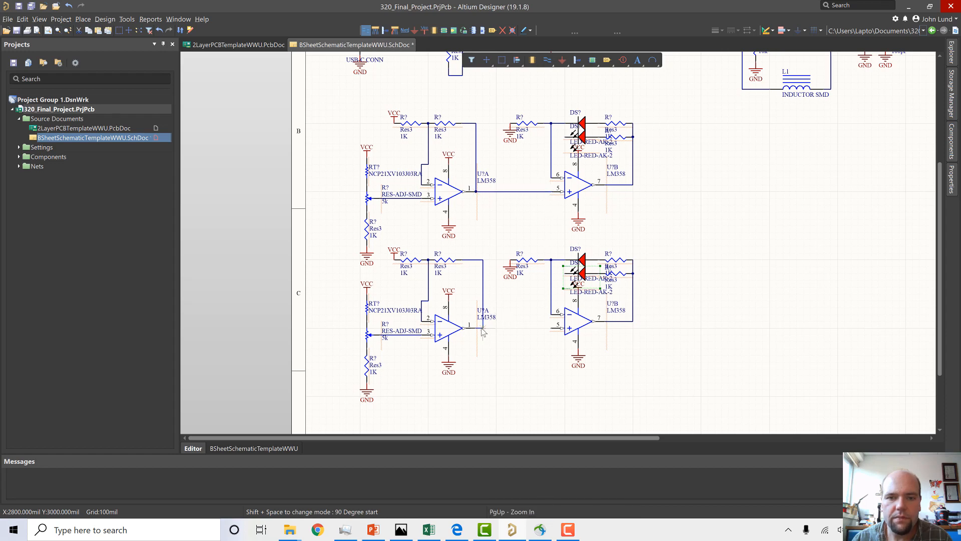
click(552, 328)
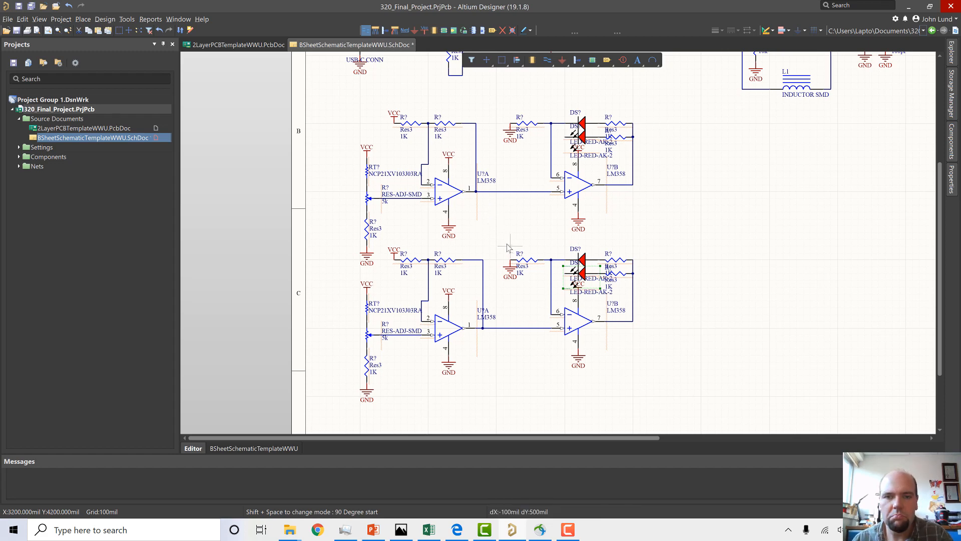
key(Escape)
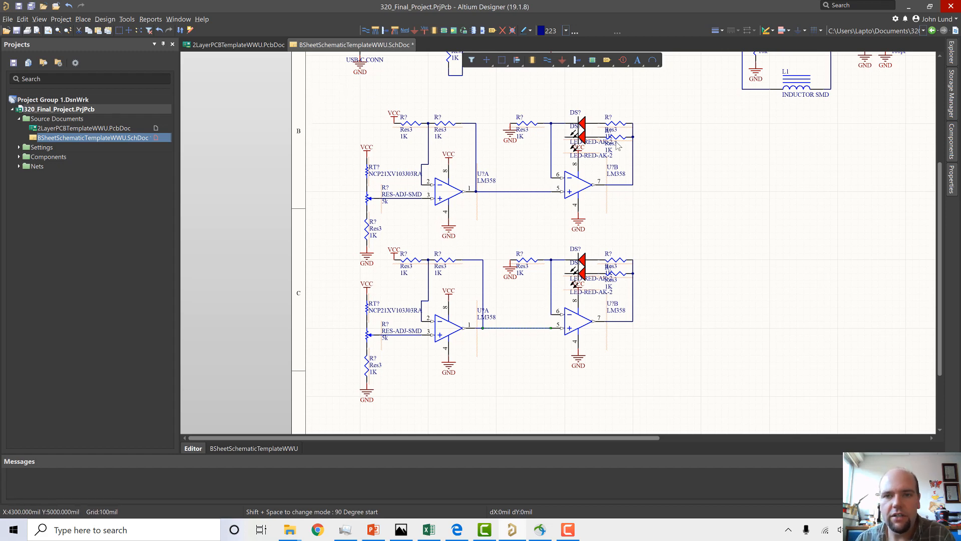
Start annotating the schematic and update the proposed designator change list, keeping the Across Then Down order.
scroll(578, 227, down, 2)
scroll(579, 227, up, 3)
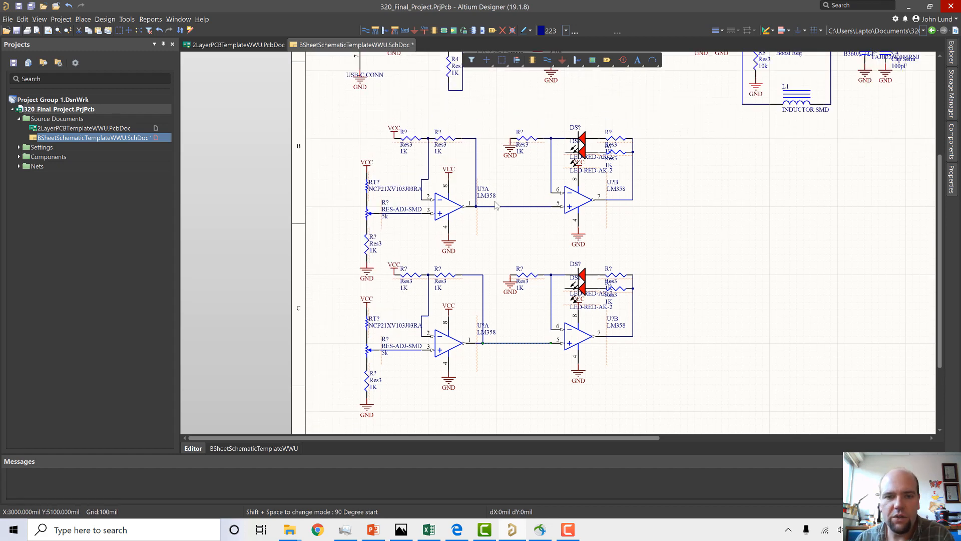
scroll(456, 230, down, 1)
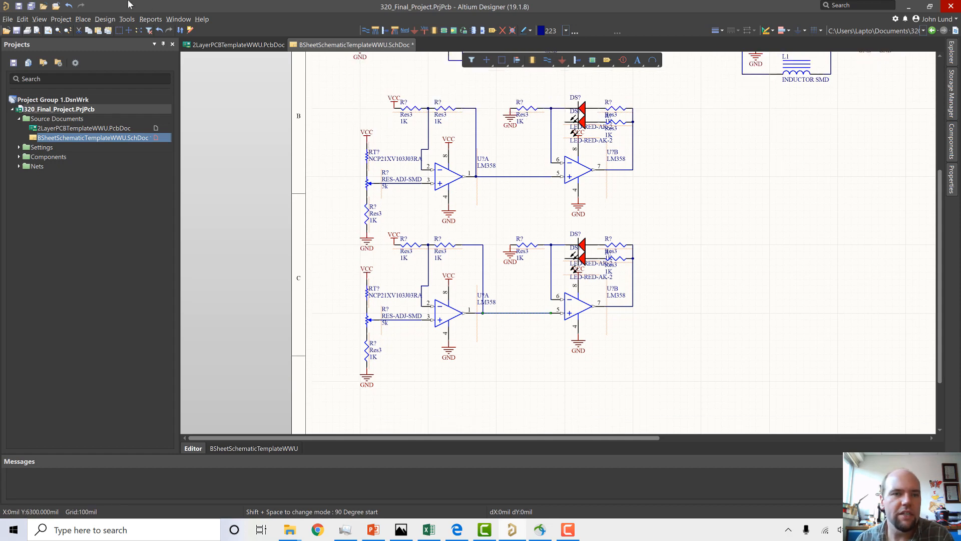
click(105, 19)
mouse_move(126, 19)
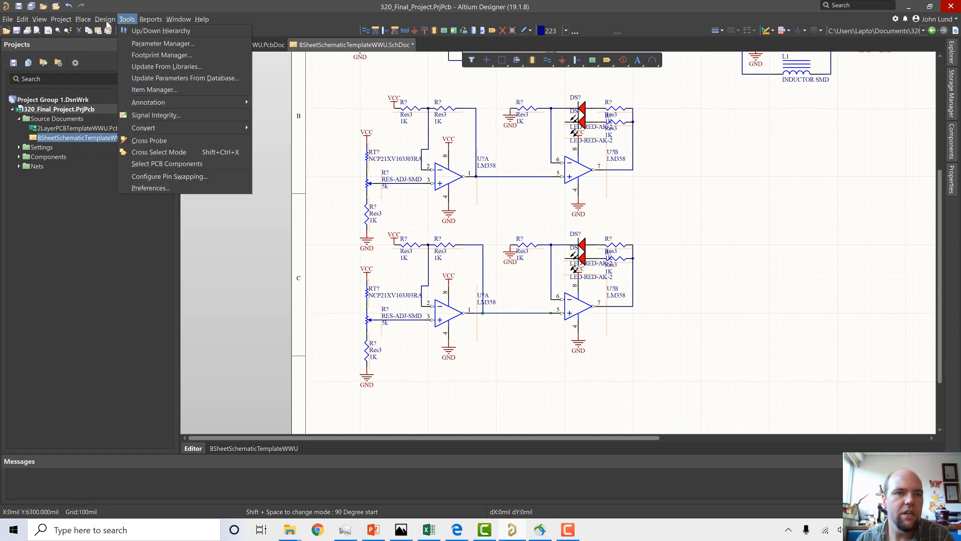
mouse_move(202, 102)
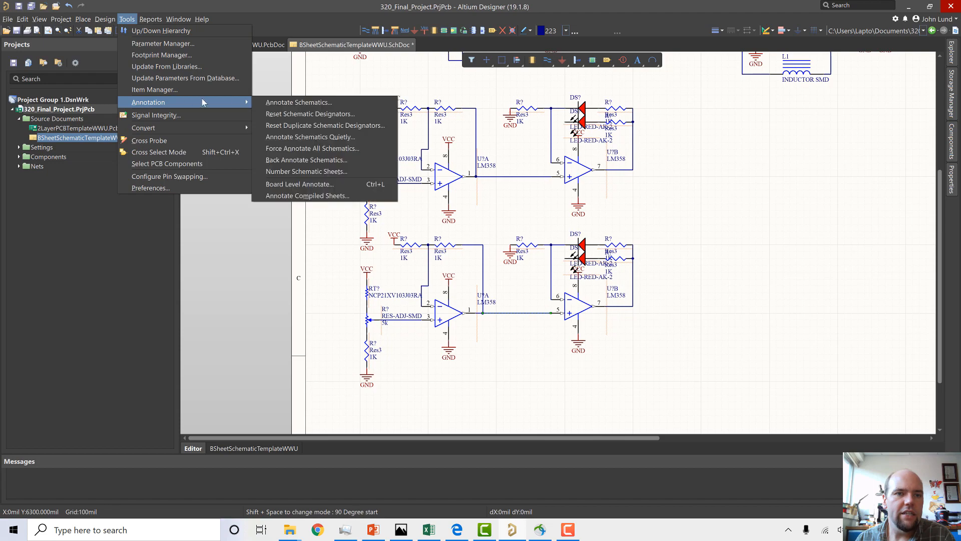
click(298, 103)
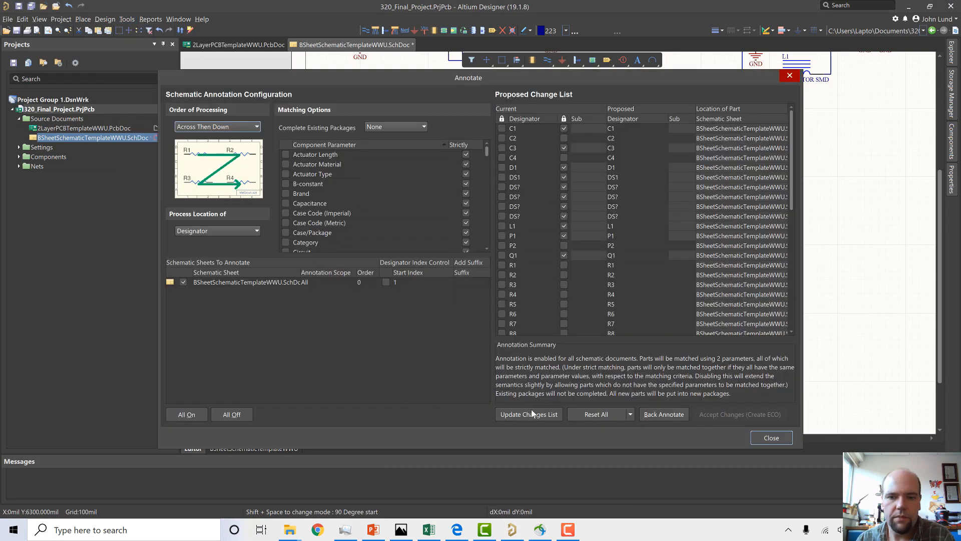
click(520, 417)
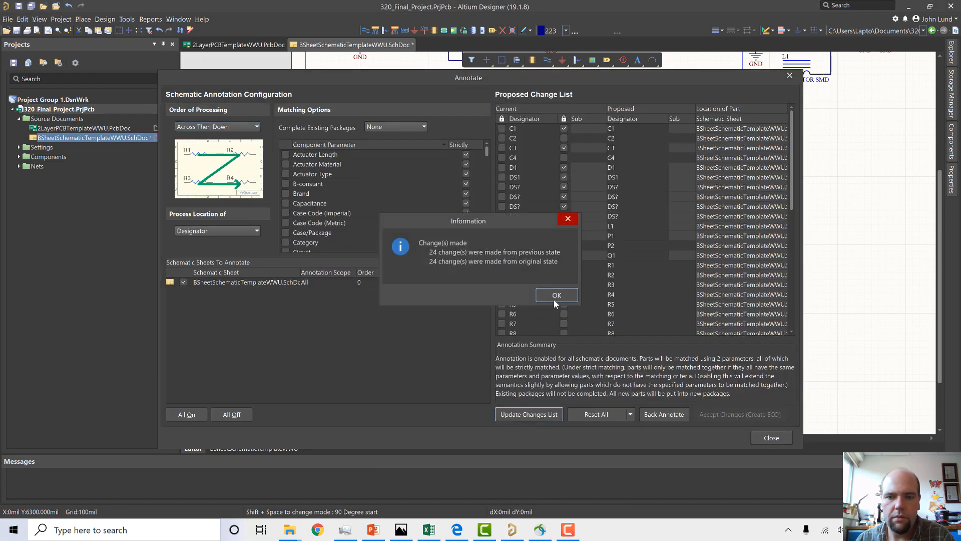
click(554, 297)
Accept the proposed designators, execute the engineering change order and close the annotation dialogs.
click(723, 413)
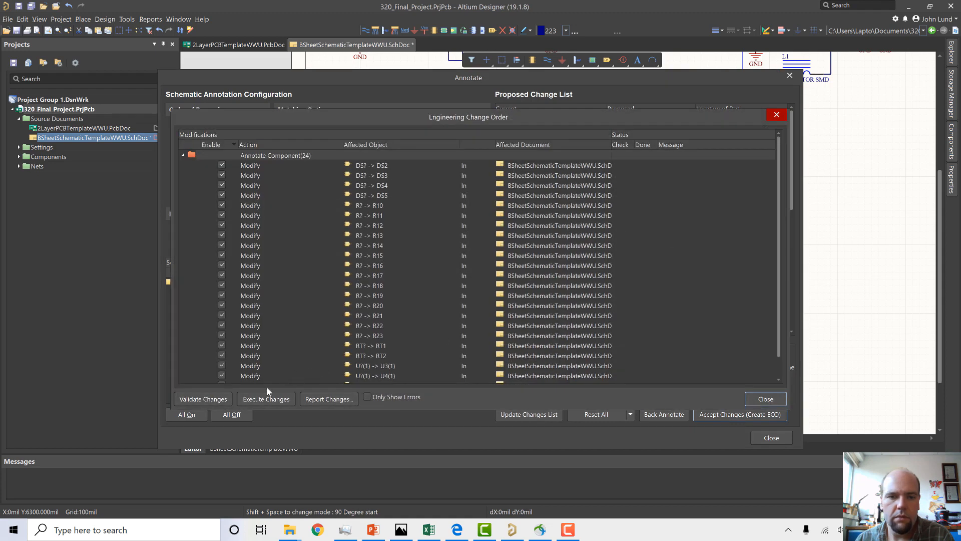
click(267, 400)
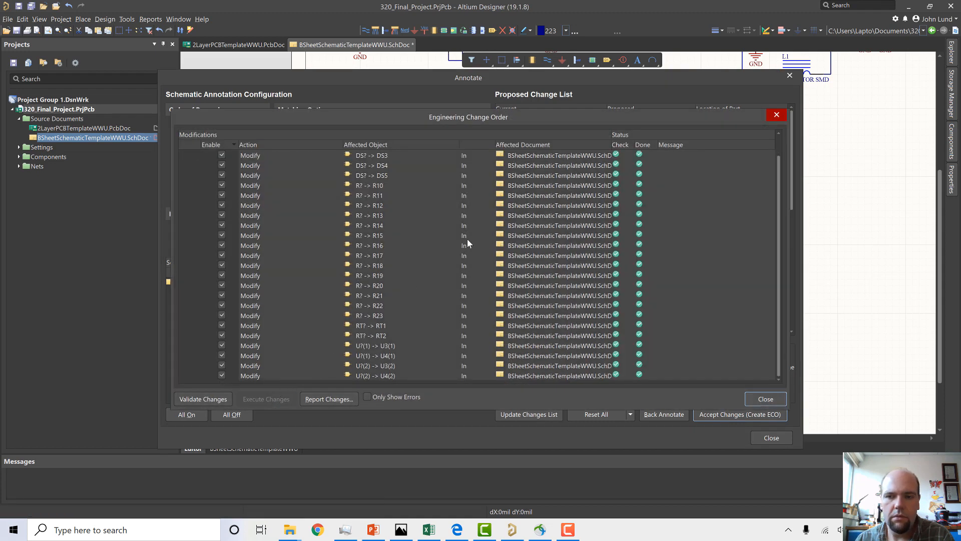
click(779, 400)
click(773, 440)
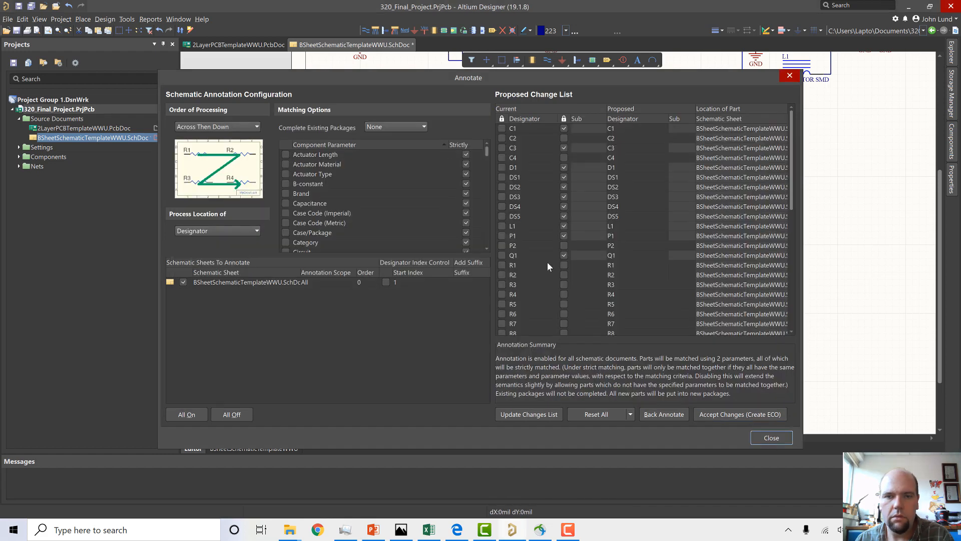
Update 2LayerPCBTemplateWWU.PcbDoc from the schematic by executing all engineering changes, and return to BSheetSchematicTemplateWWU.SchDoc.
click(97, 21)
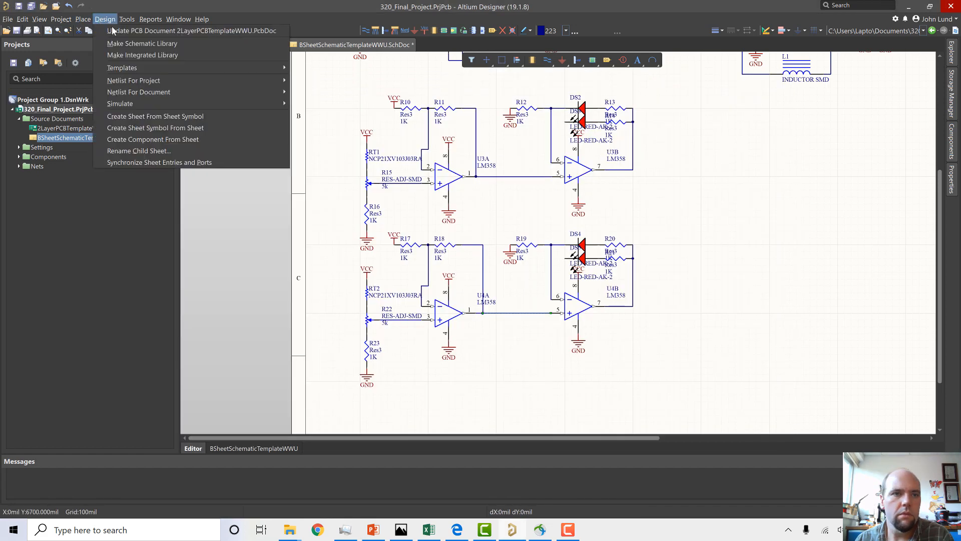
click(120, 31)
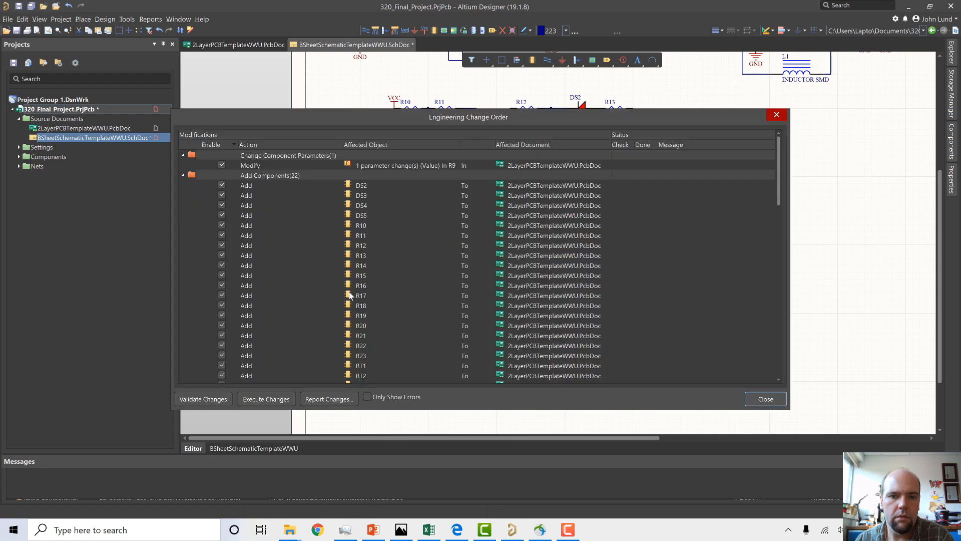
click(257, 398)
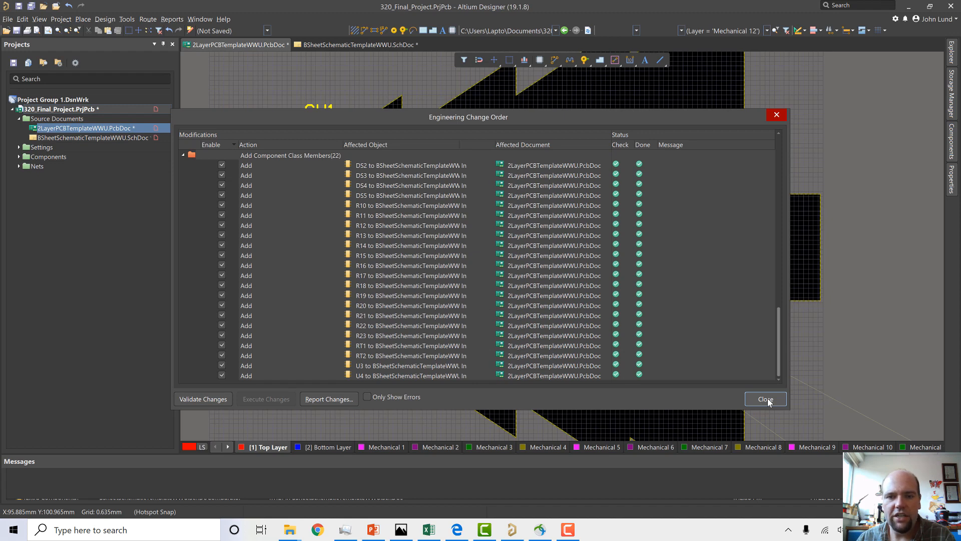
click(766, 399)
click(95, 138)
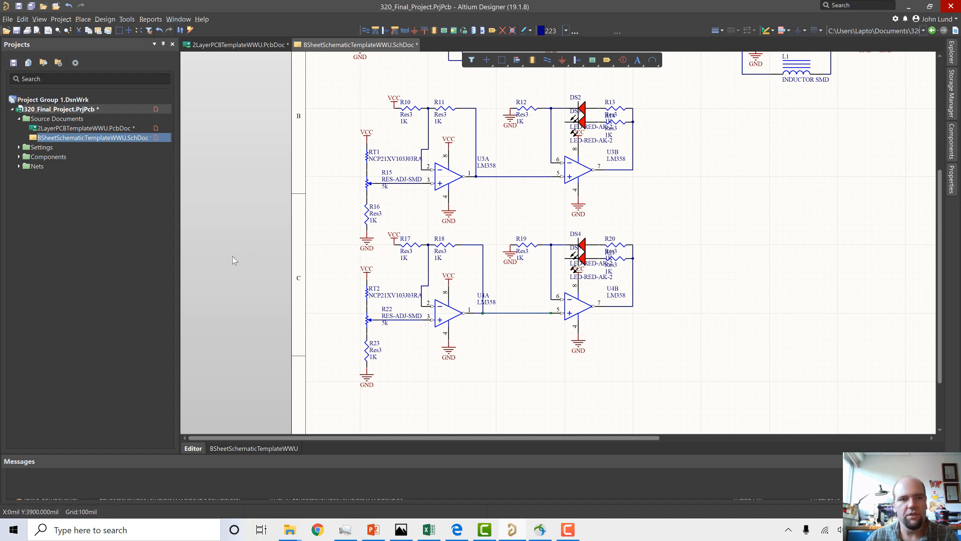
Open 2LayerPCBTemplateWWU.PcbDoc and move the component rows R16 to DS2 and R23 to DS4 over to the tree-shaped board.
double_click(76, 129)
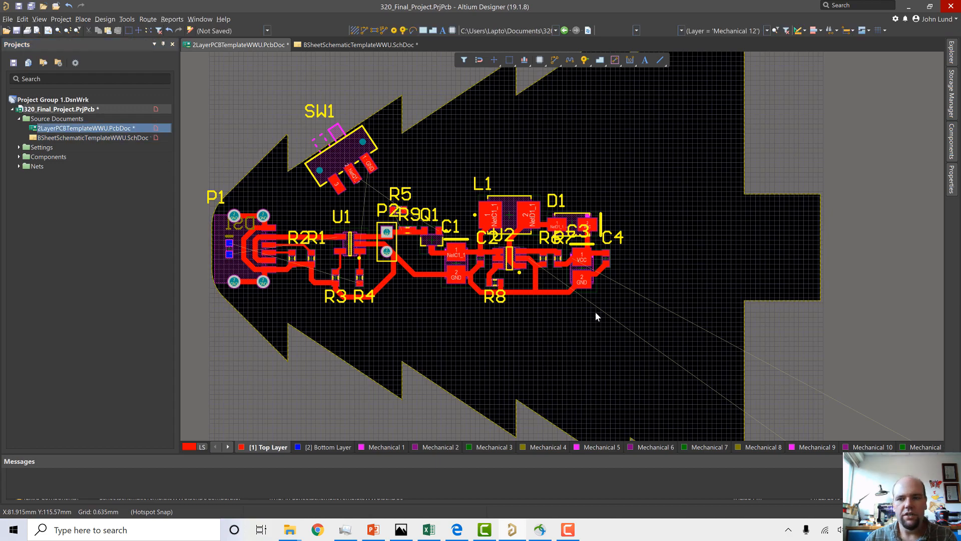
ctrl+scroll(741, 303, down, 4)
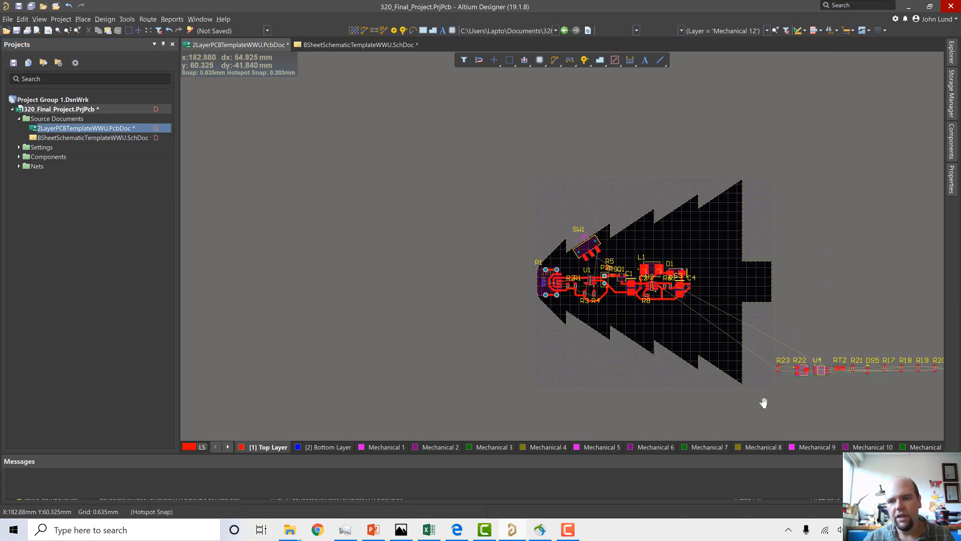
right_drag(762, 401, 488, 374)
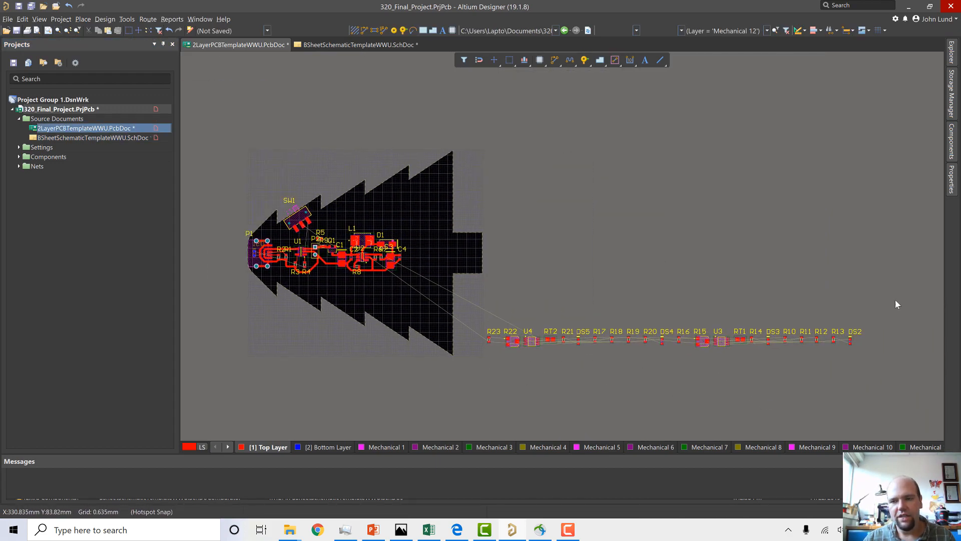
drag(890, 293, 689, 384)
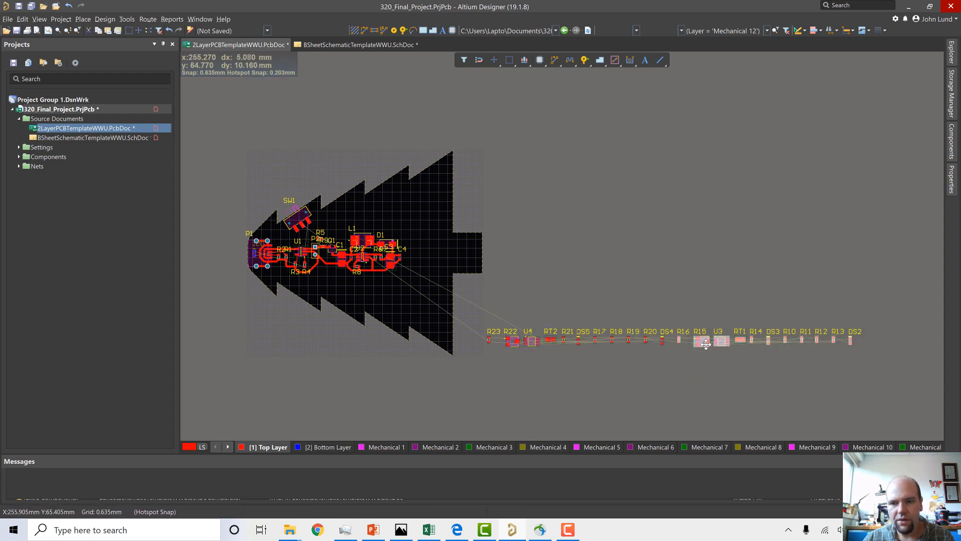
drag(701, 334, 440, 196)
drag(477, 321, 706, 383)
drag(511, 342, 446, 261)
Flip LEDs DS2, DS3, DS4 and DS5 to the bottom side and move them as a group onto the upper half of the tree.
ctrl+scroll(493, 287, up, 2)
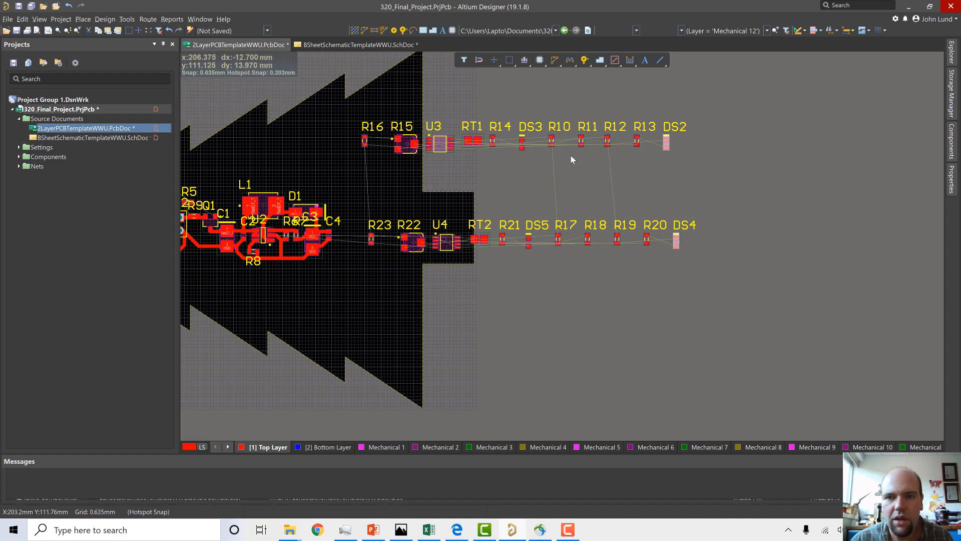
shift+click(522, 144)
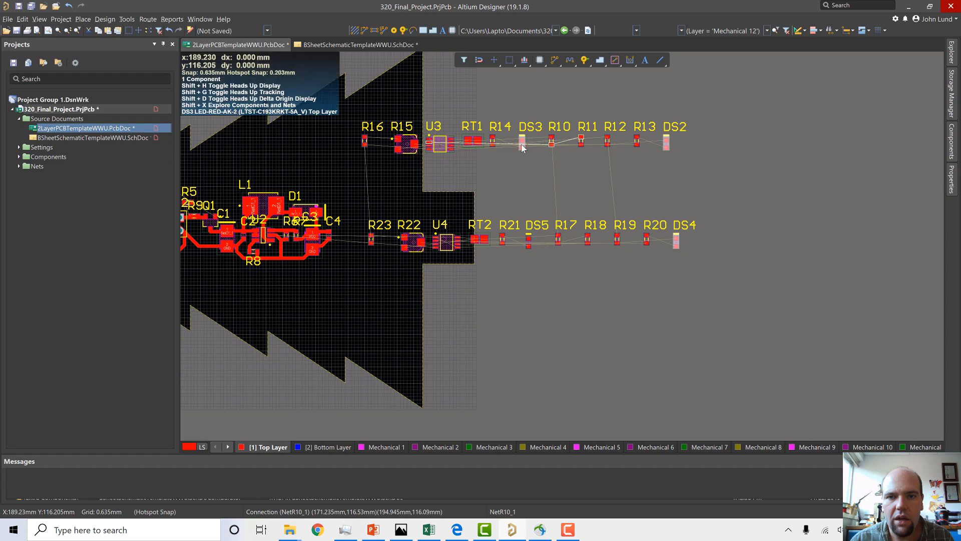
shift+click(528, 240)
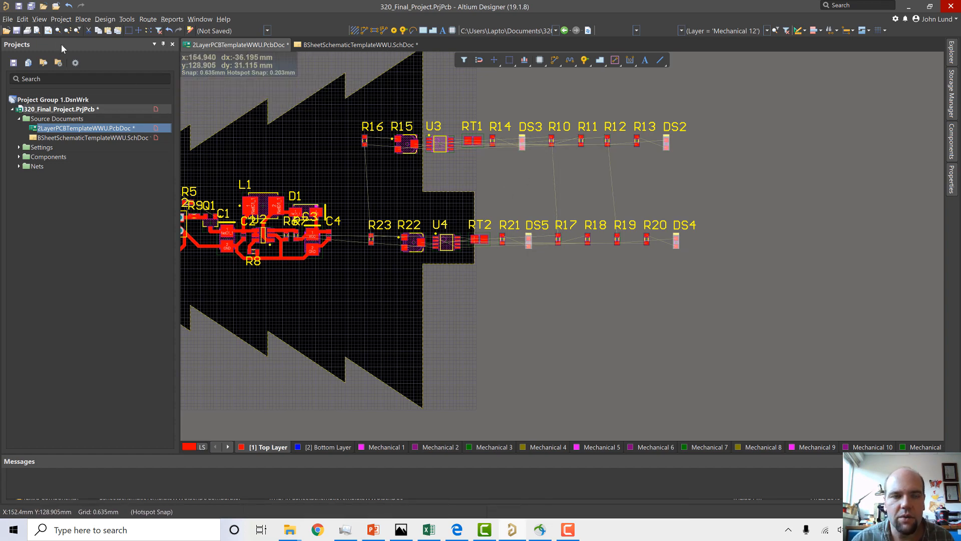
click(23, 20)
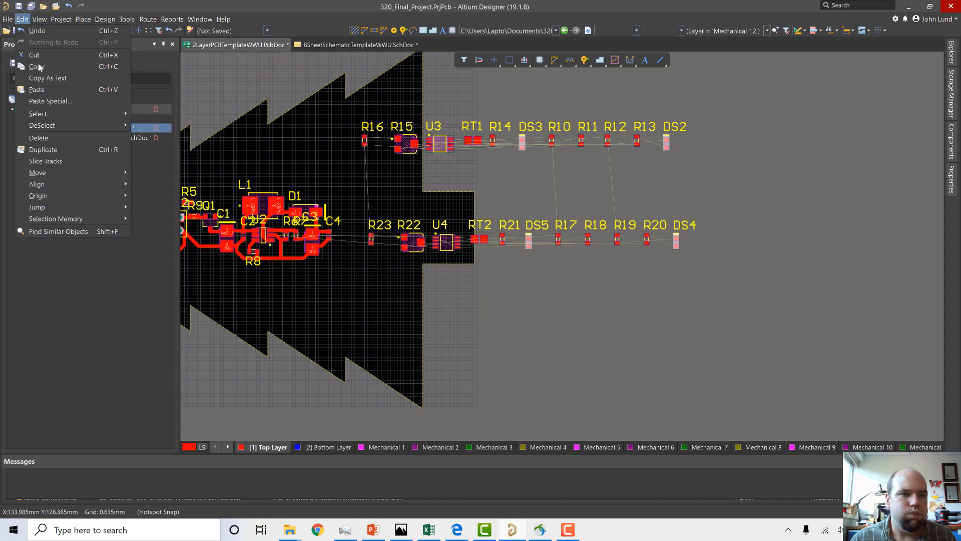
mouse_move(56, 177)
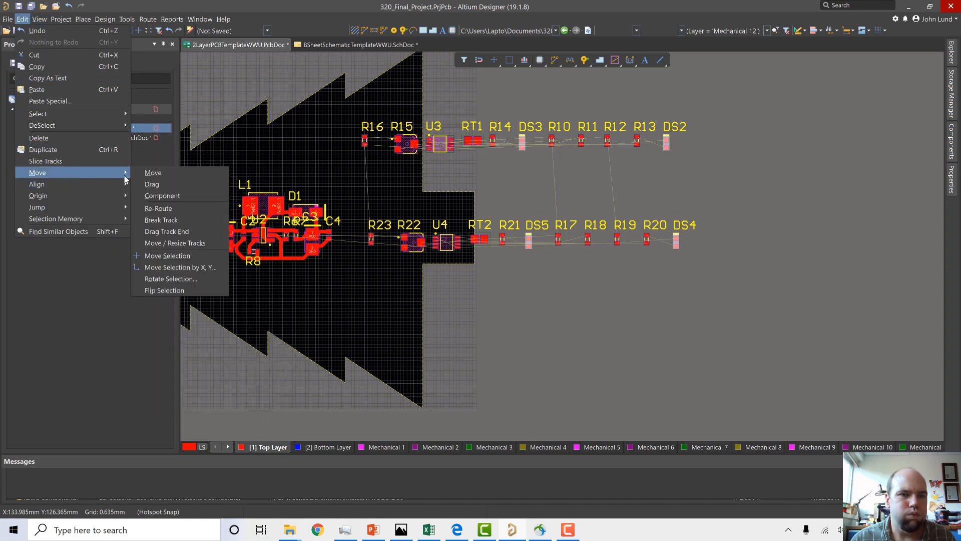
click(164, 290)
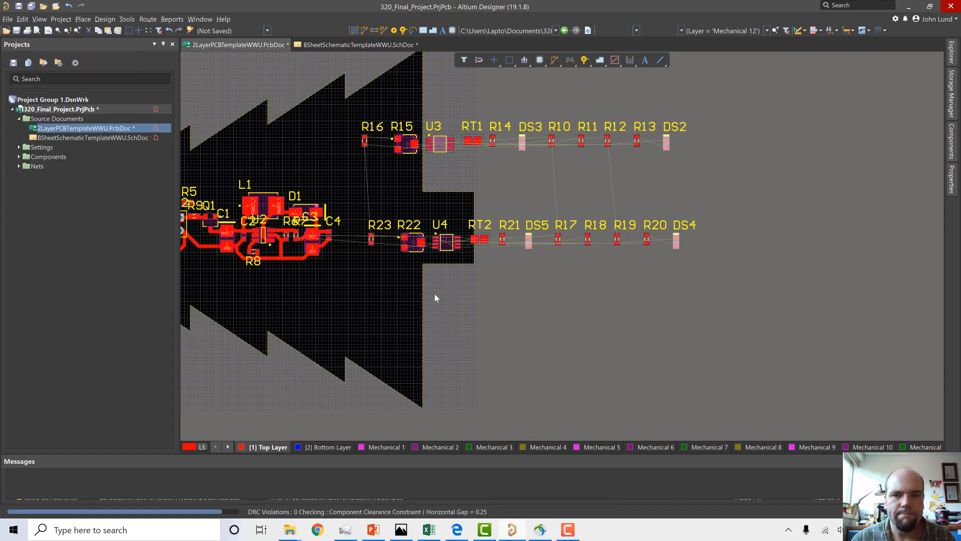
drag(522, 241, 146, 158)
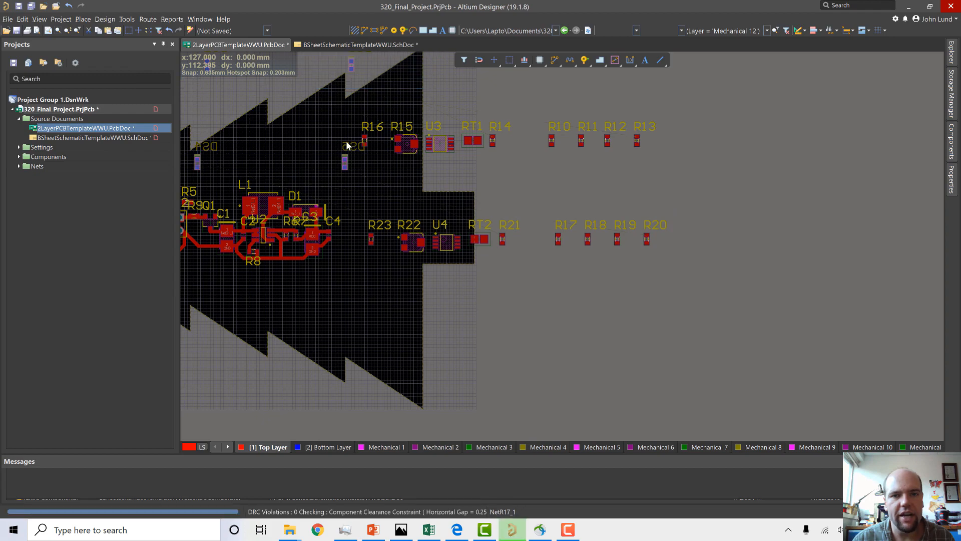
Move U4 below R23 in the lower half of the board and rotate it 90 degrees.
ctrl+scroll(388, 233, down, 2)
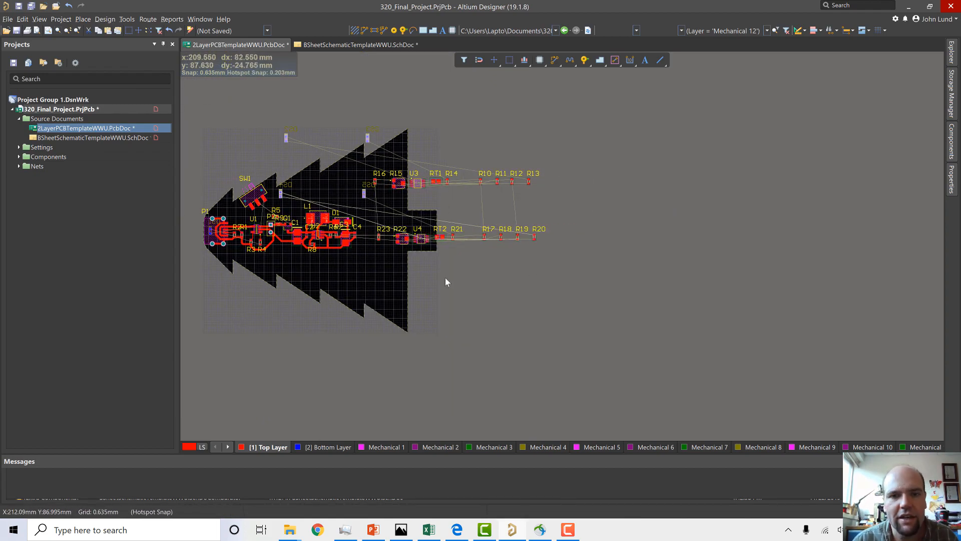
ctrl+scroll(515, 321, up, 2)
right_drag(429, 263, 587, 395)
ctrl+scroll(570, 378, up, 2)
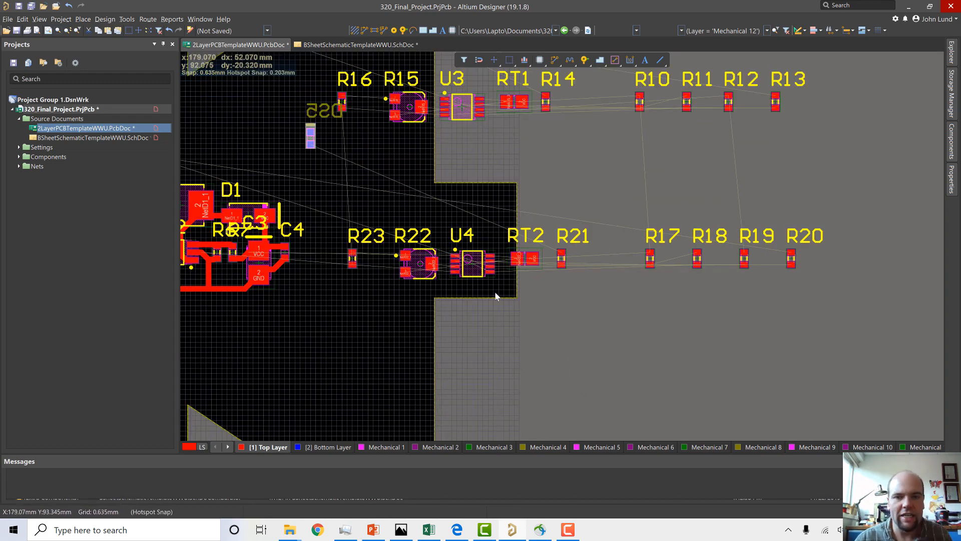
drag(474, 271, 361, 359)
ctrl+scroll(388, 367, down, 2)
key(space)
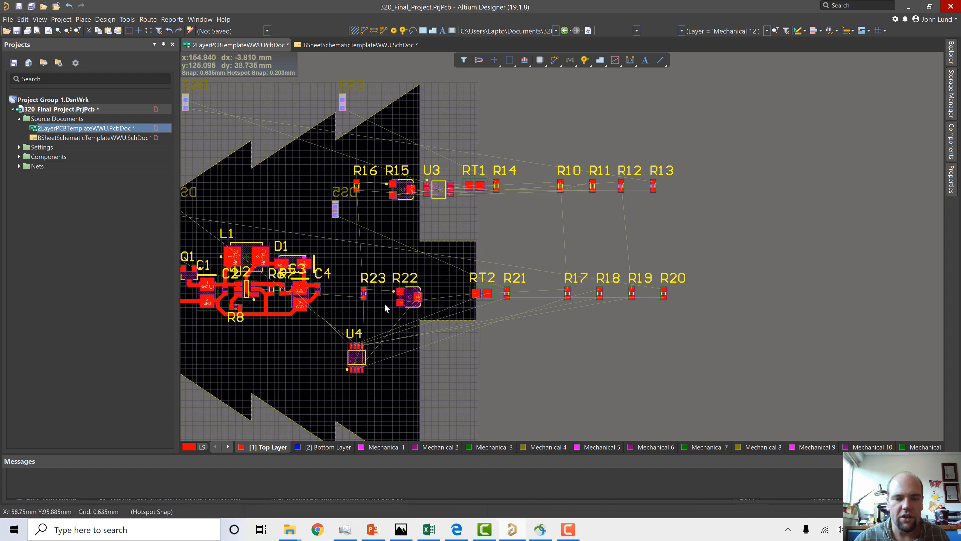
Compare the layout with the schematic and place resistors R17, R18 and R19 beside and just below U4.
double_click(41, 139)
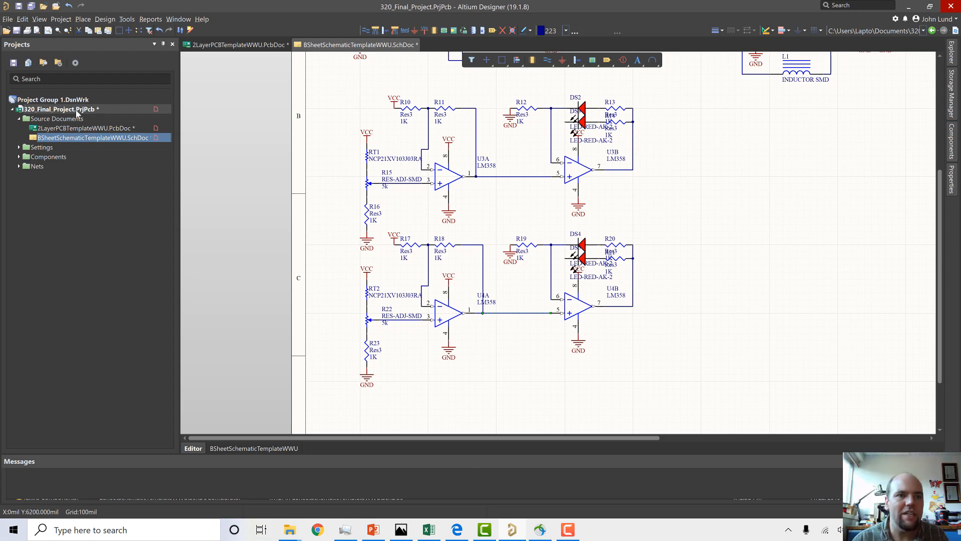
double_click(78, 128)
double_click(80, 137)
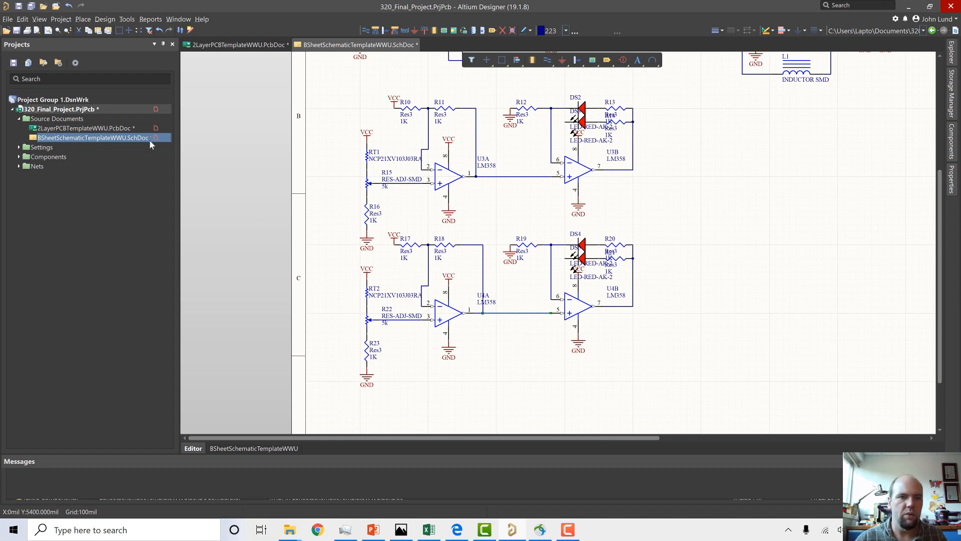
double_click(85, 128)
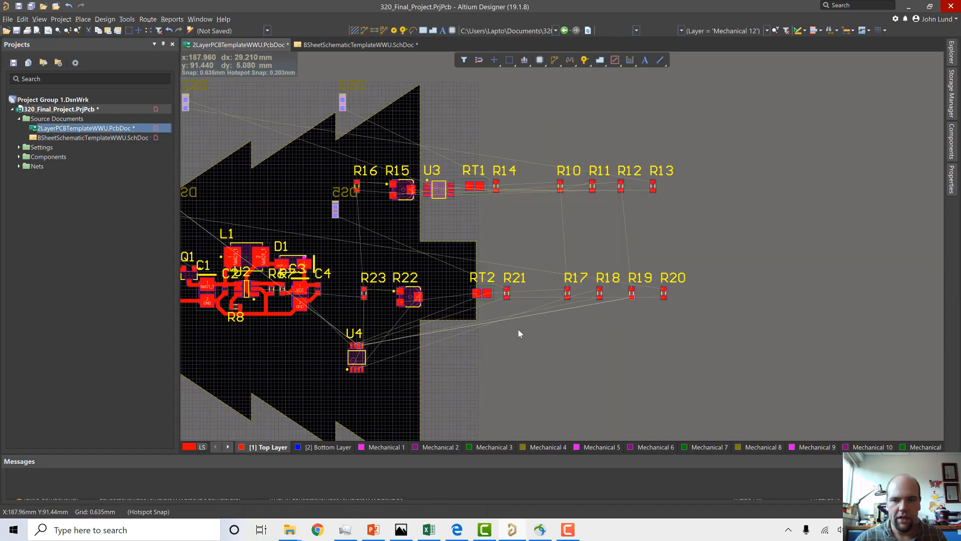
ctrl+scroll(506, 347, up, 1)
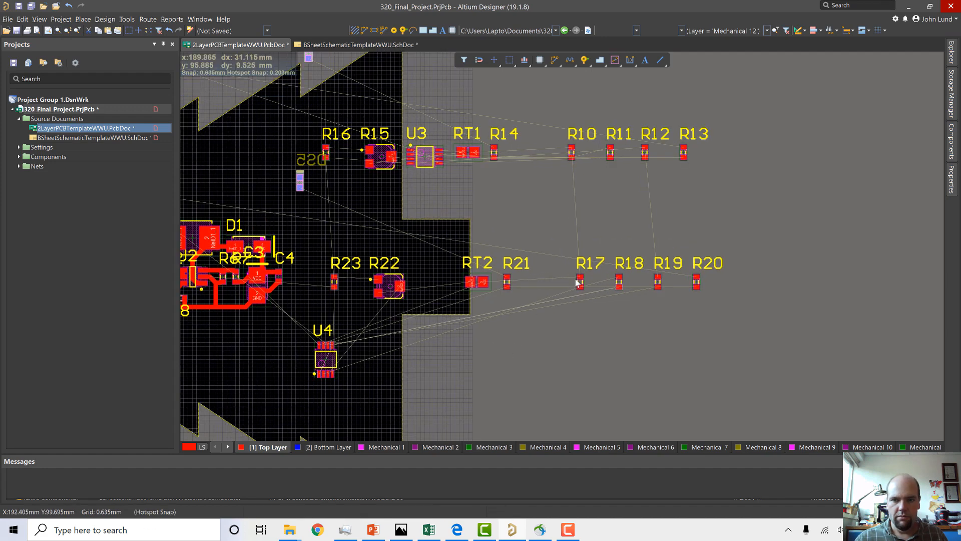
drag(579, 279, 278, 409)
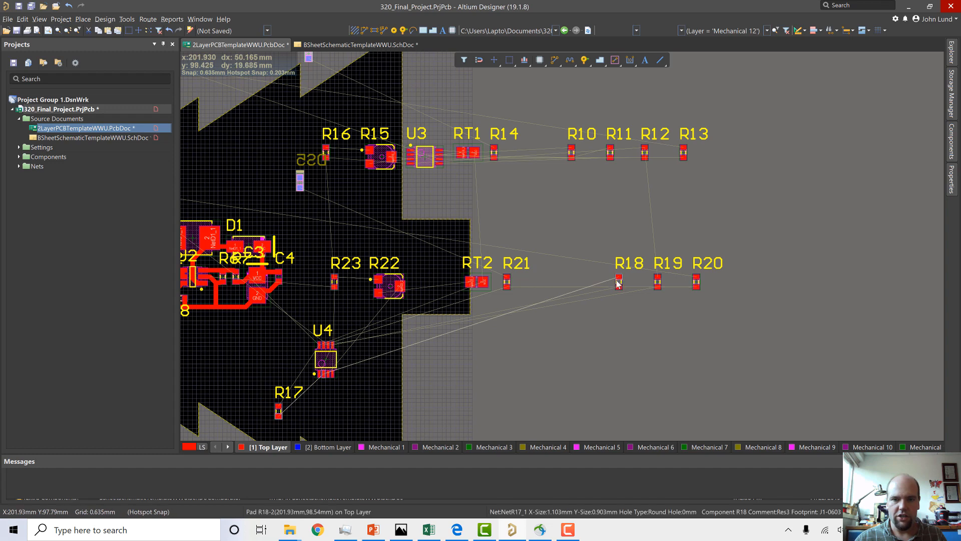
drag(619, 282, 262, 393)
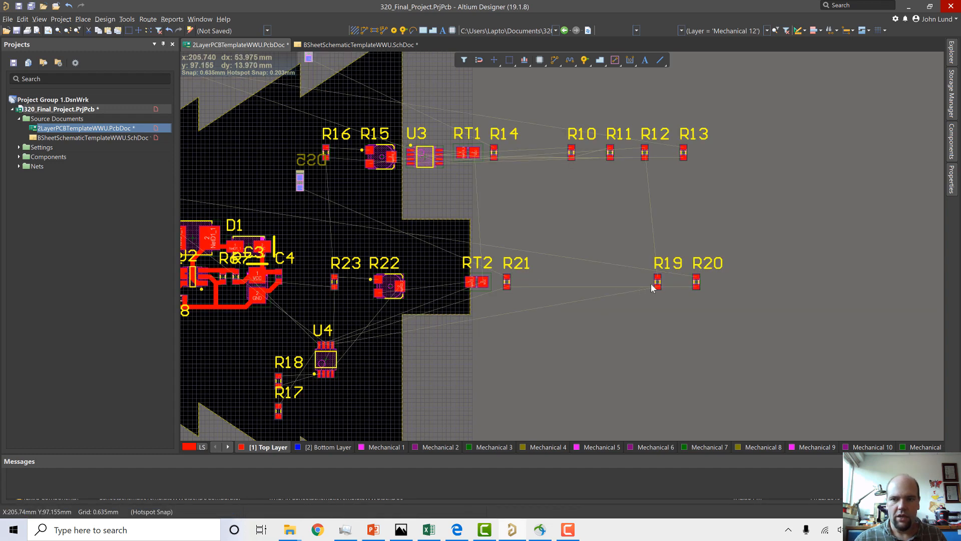
drag(657, 282, 314, 405)
Check the LED resistors in the schematic, then group R19, R20 and R21 above U4 and RT2 and R22 below it.
double_click(109, 139)
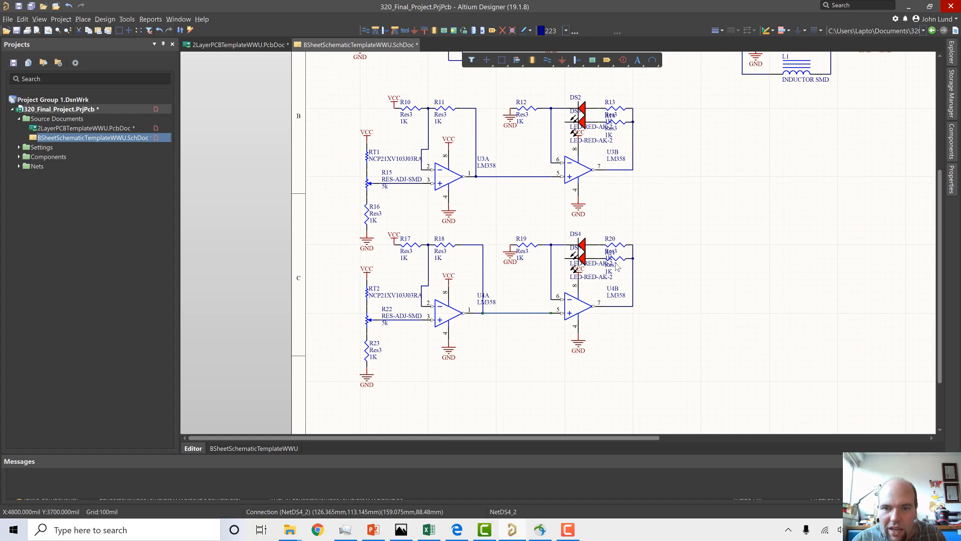
double_click(112, 128)
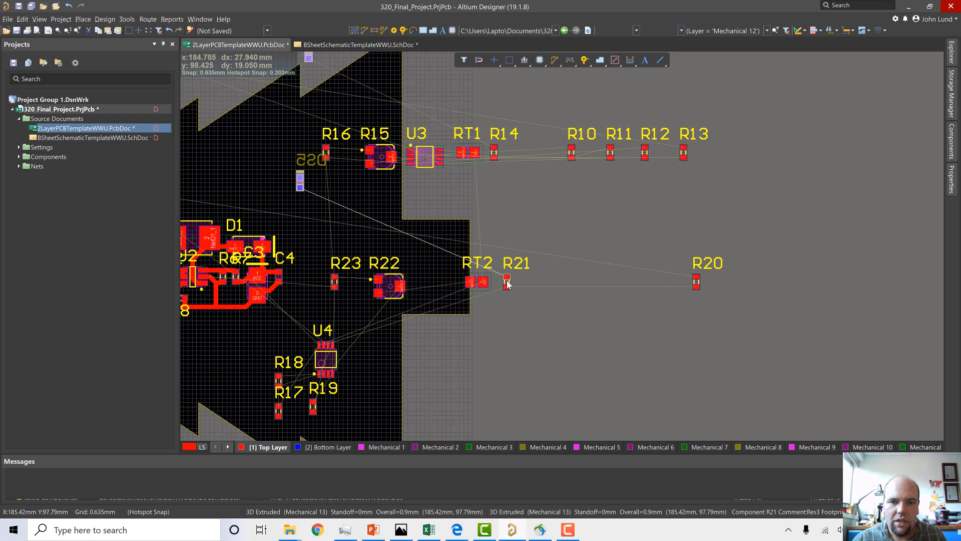
drag(507, 283, 302, 306)
drag(302, 383, 290, 309)
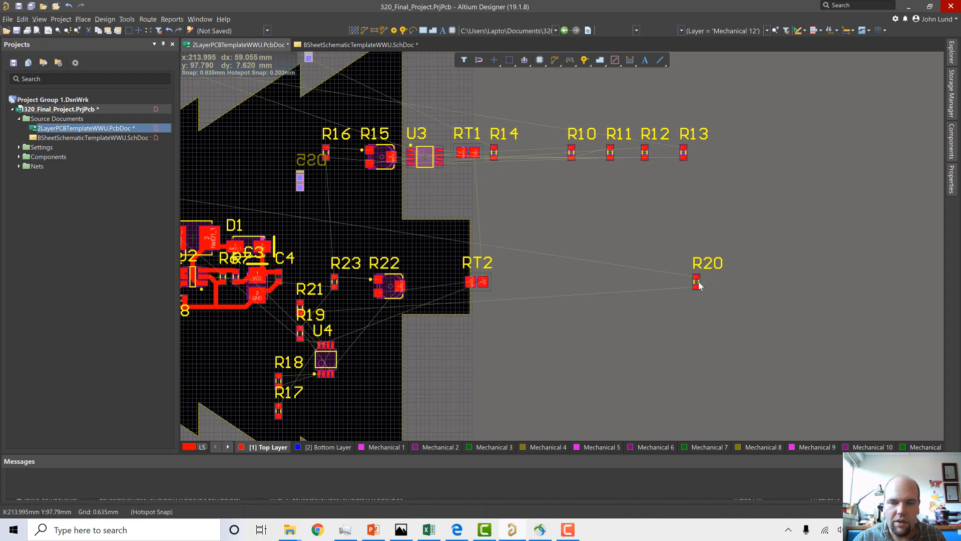
drag(698, 285, 330, 311)
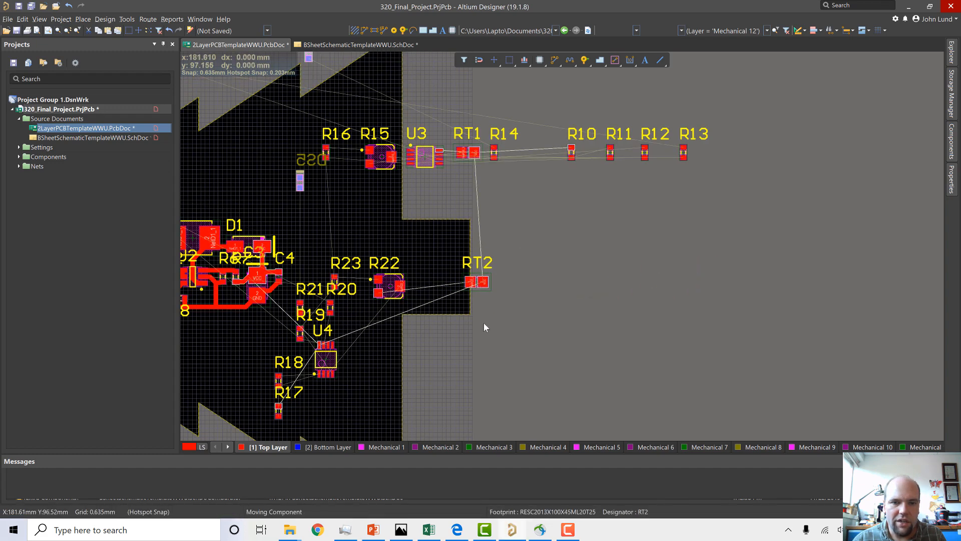
drag(484, 328, 341, 415)
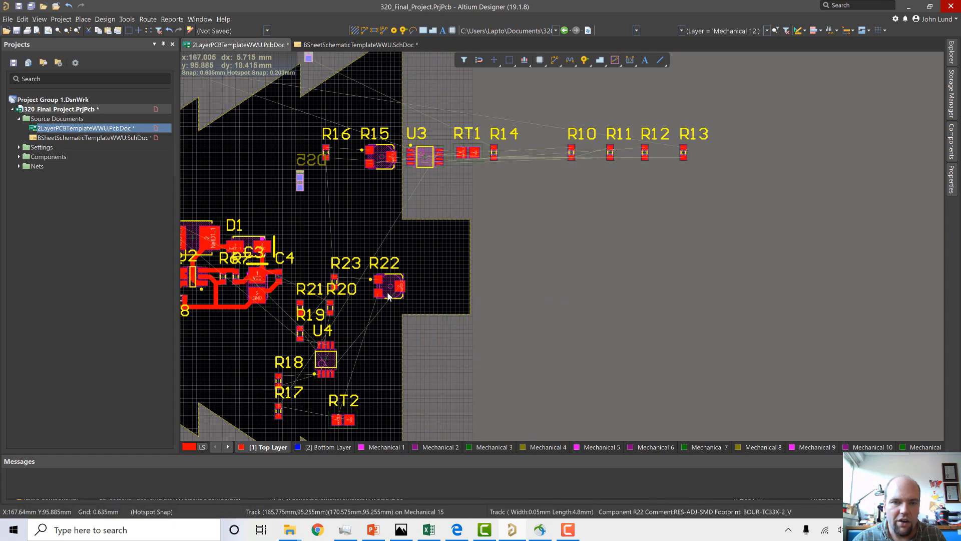
drag(388, 295, 313, 417)
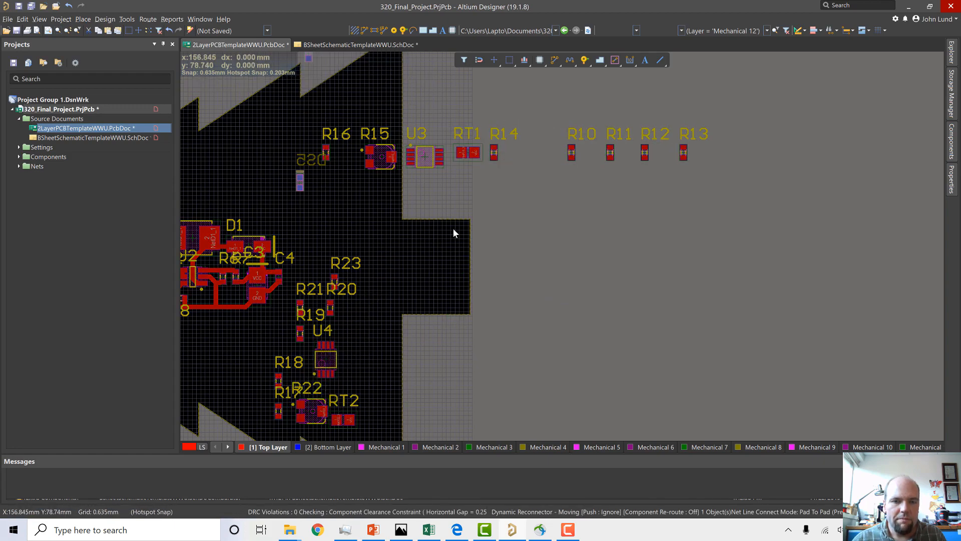
Inspect the pad nets around U4 and move R22 out to the right of U4, near the board edge above RT2.
right_drag(574, 303, 595, 269)
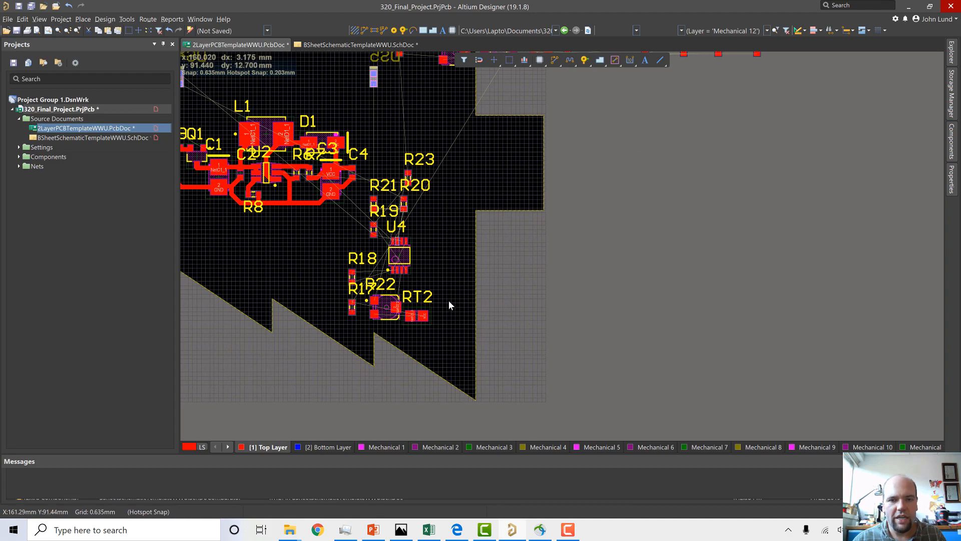
ctrl+scroll(448, 301, up, 6)
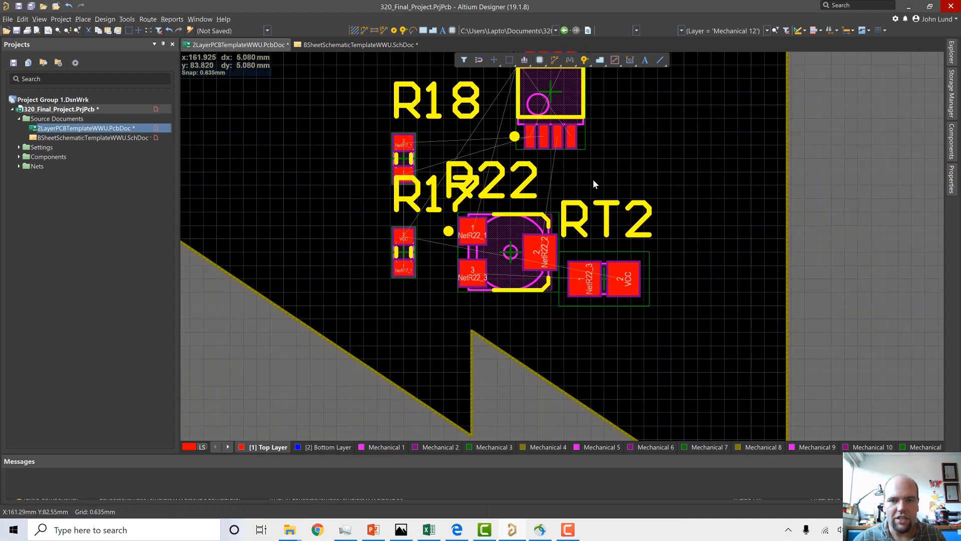
ctrl+scroll(593, 180, up, 2)
scroll(608, 164, up, 4)
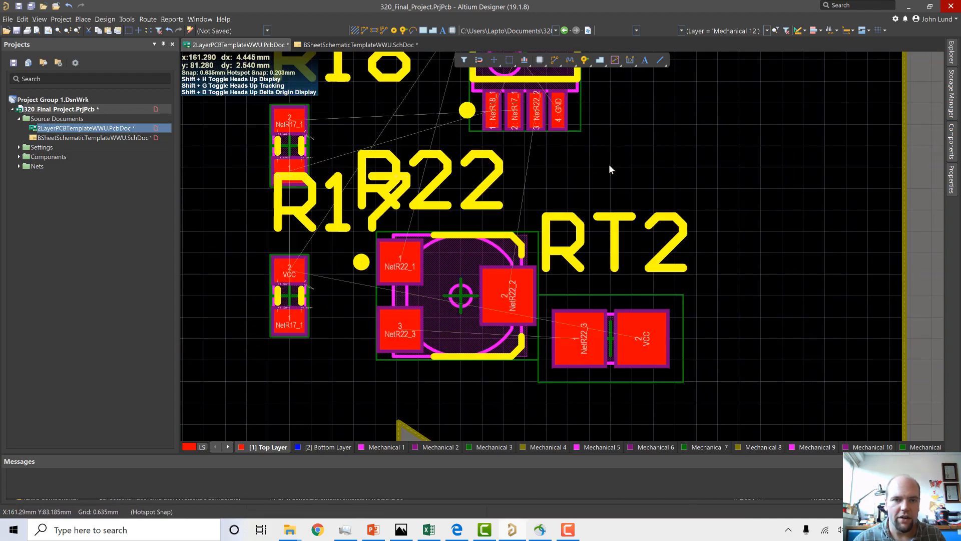
ctrl+scroll(607, 170, down, 3)
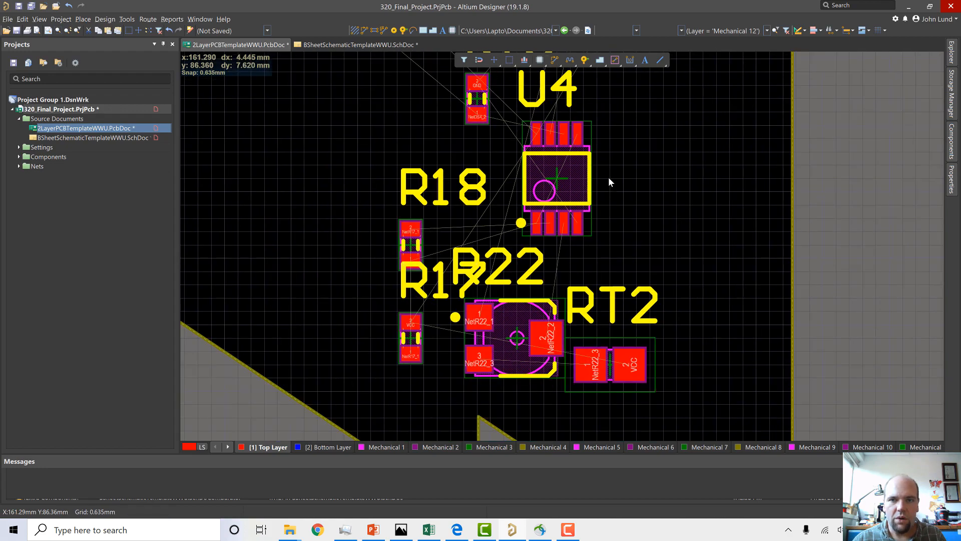
ctrl+scroll(607, 165, up, 2)
scroll(608, 165, up, 1)
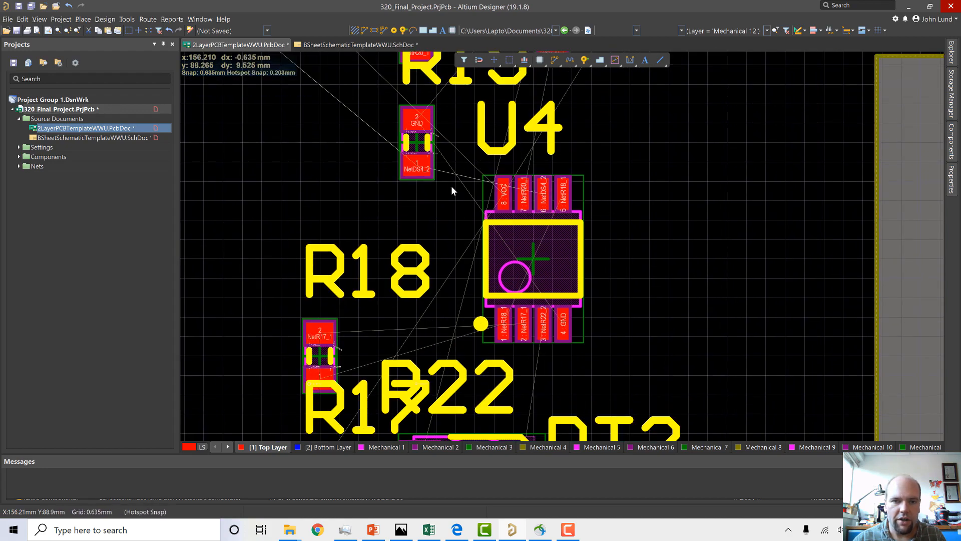
scroll(451, 185, down, 4)
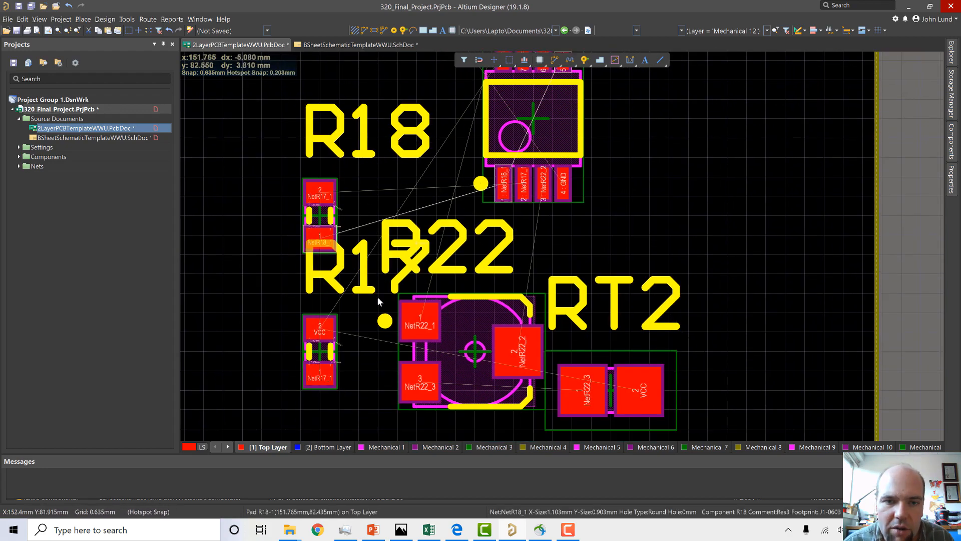
drag(472, 352, 825, 203)
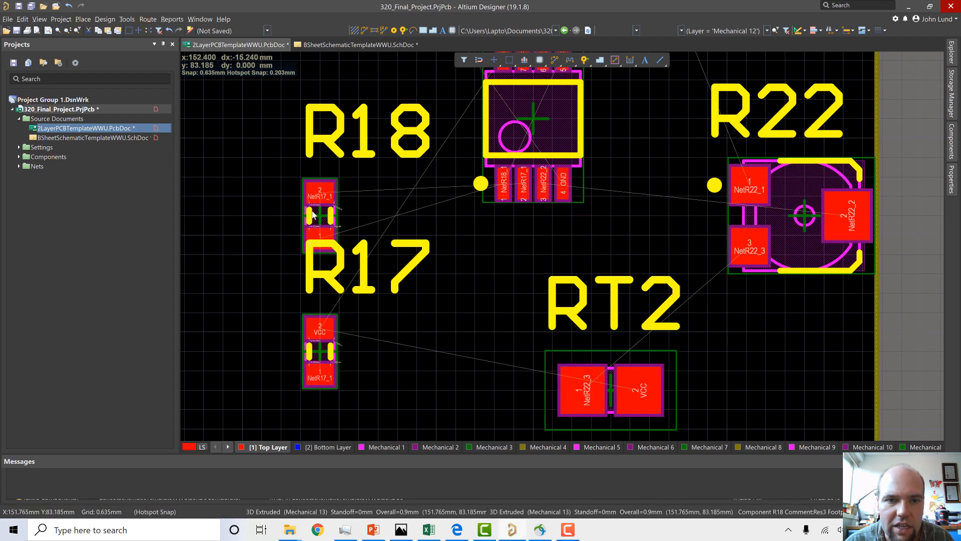
Rotate R18 by 180 degrees, place R18 and R17 side by side below U4, and shift R18's designator clear of R17's.
drag(320, 228, 417, 283)
key(space)
key(space)
drag(337, 320, 492, 242)
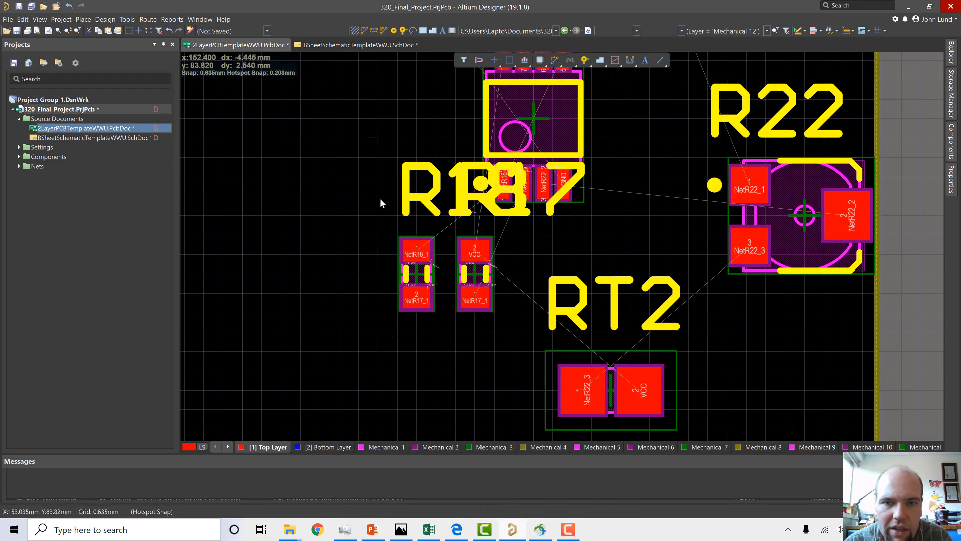
drag(410, 200, 315, 257)
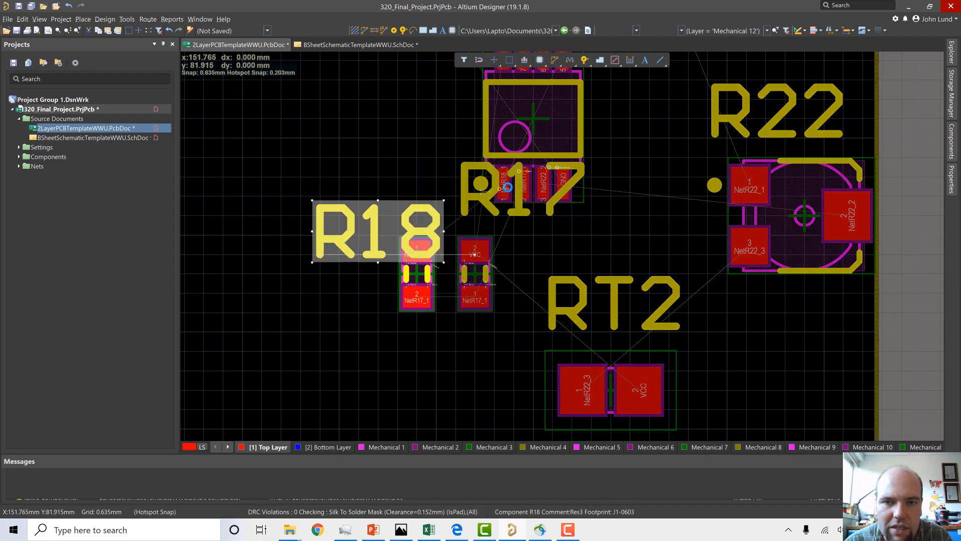
Move R17's designator clear below the resistors and reorder the pair under U4 so R17 sits left of R18.
click(483, 197)
click(484, 198)
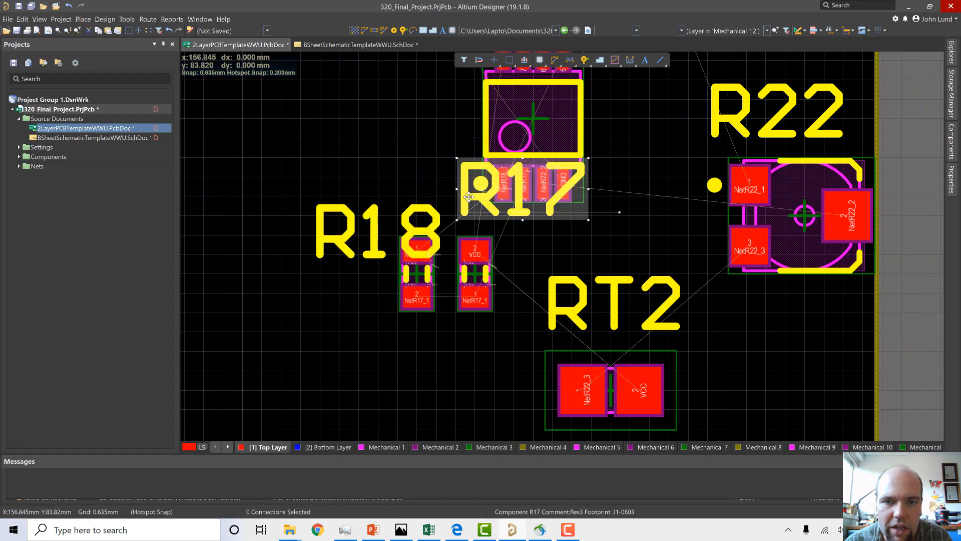
drag(511, 158, 424, 352)
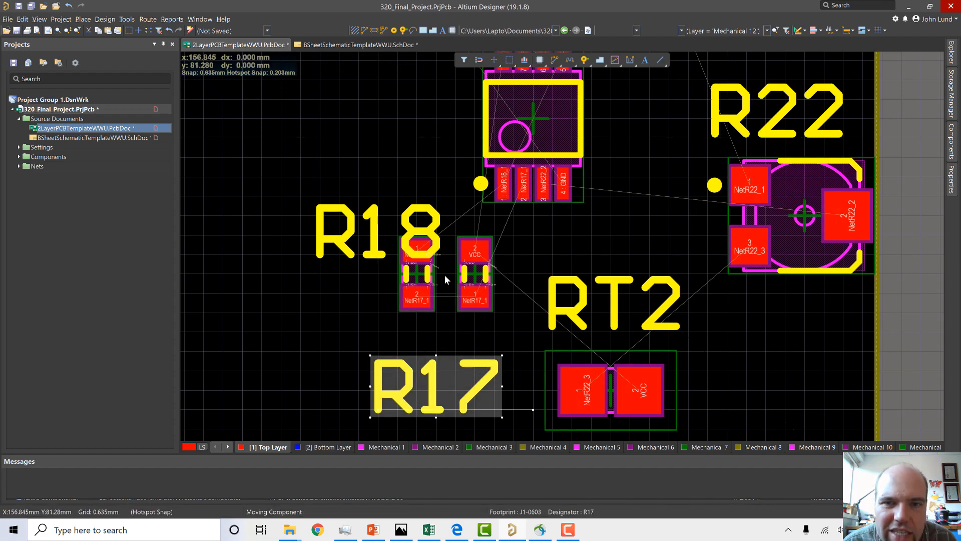
drag(445, 276, 358, 277)
drag(416, 278, 479, 280)
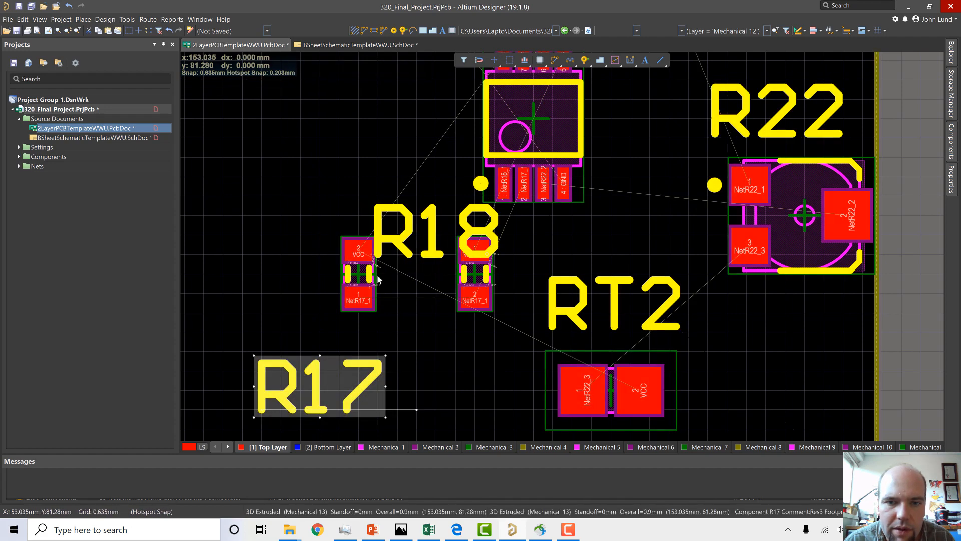
drag(377, 279, 408, 282)
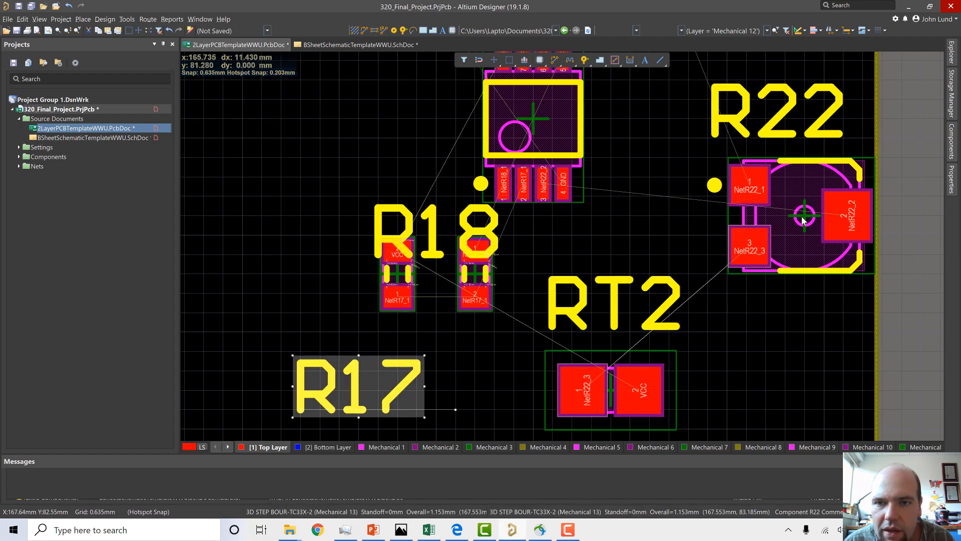
Rotate R22 by 180 degrees and place it directly right of R18, just below U4.
drag(785, 220, 592, 285)
key(space)
key(space)
ctrl+scroll(682, 223, up, 1)
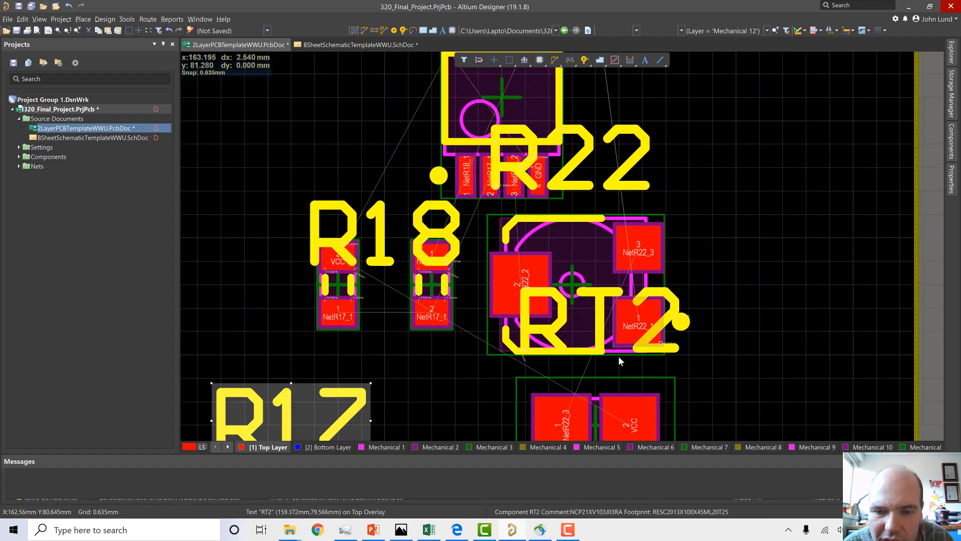
Rotate RT2 upright and place it below and to the right of R22, near the board's pointed corner.
drag(616, 405, 735, 286)
key(space)
key(space)
key(space)
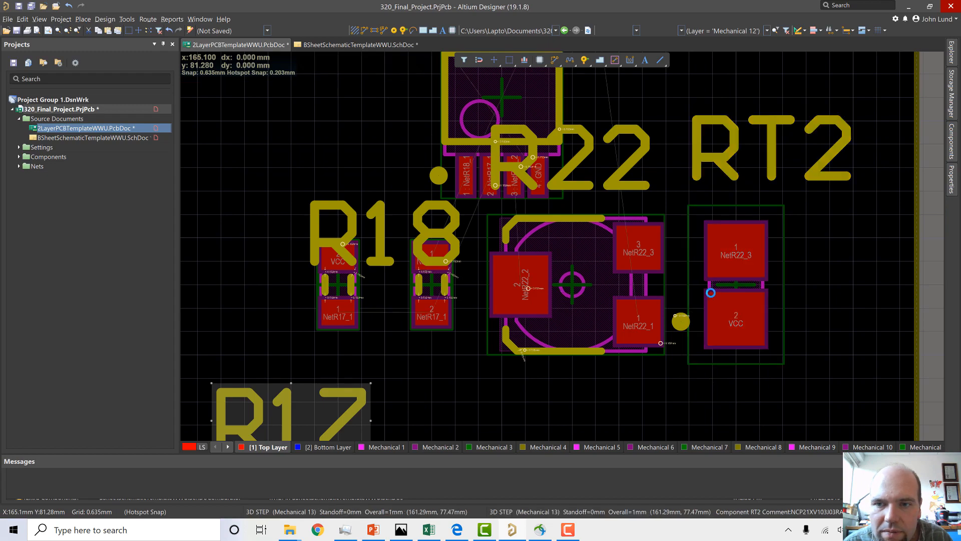
ctrl+scroll(681, 331, down, 4)
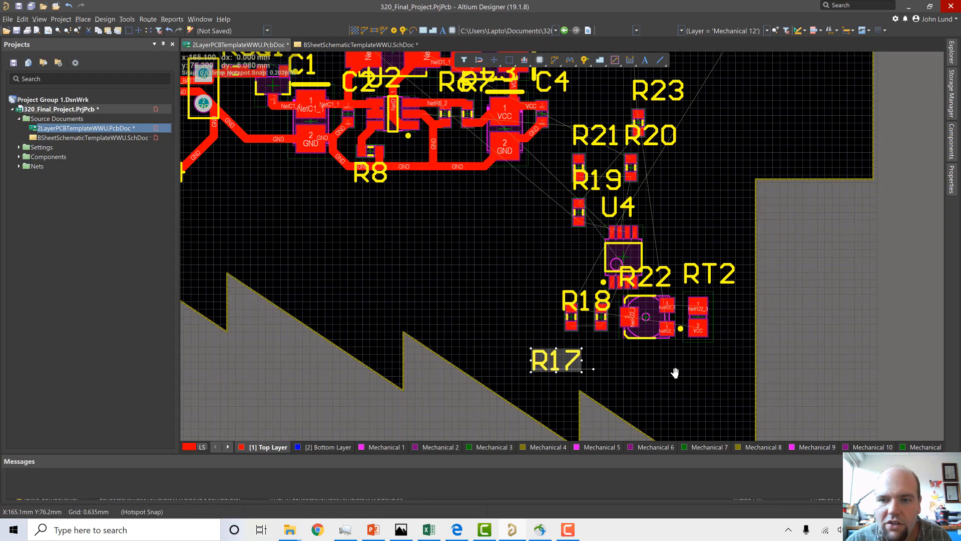
right_drag(675, 373, 649, 330)
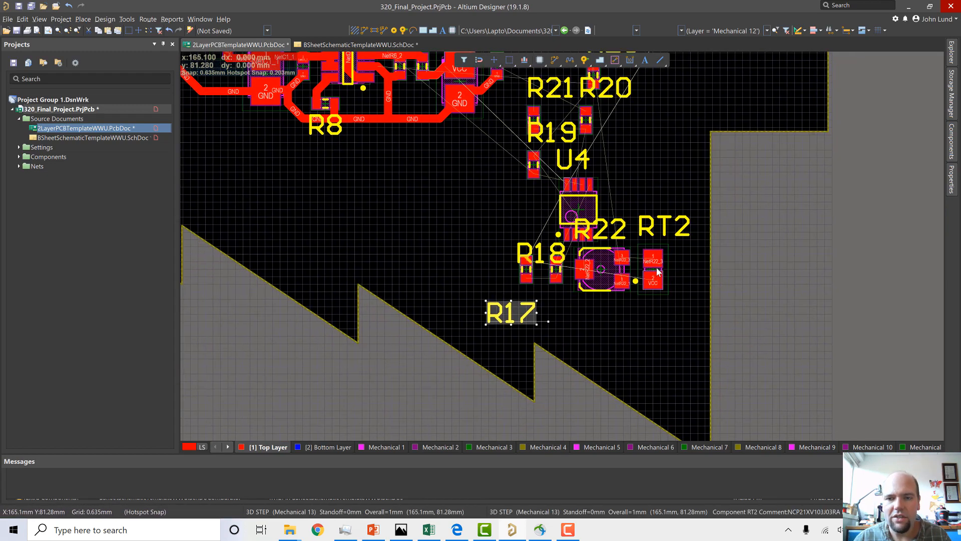
drag(656, 275, 667, 353)
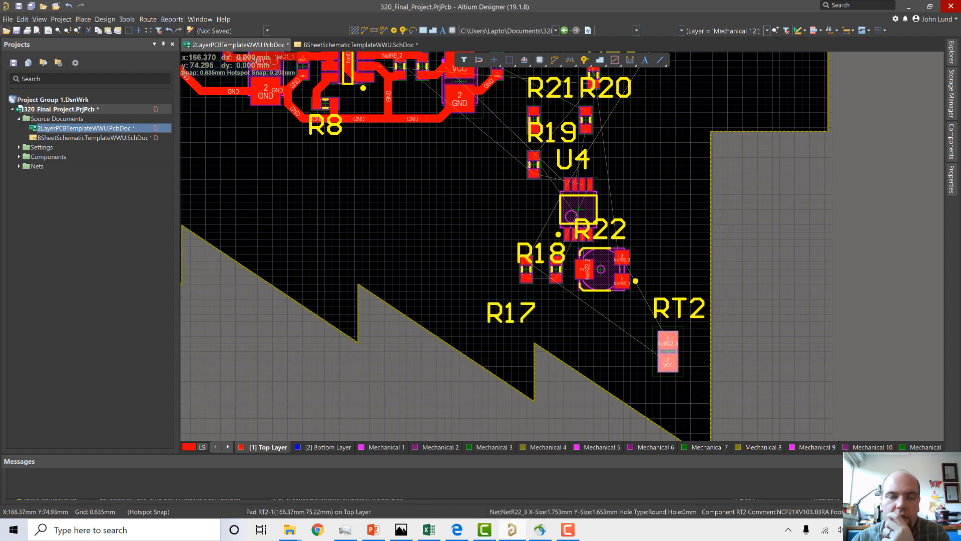
Flip RT2 to the bottom layer and shift it slightly further into the board's pointed corner.
click(23, 19)
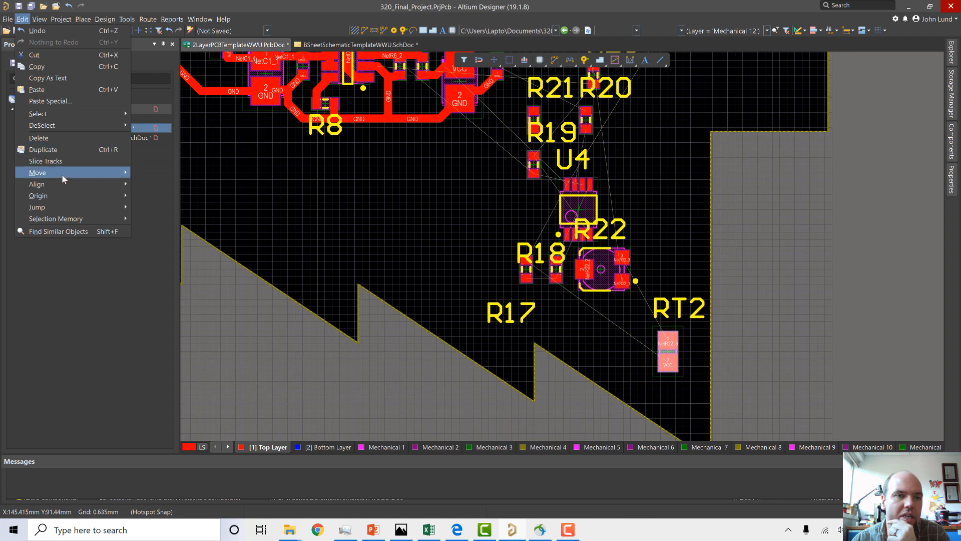
mouse_move(110, 173)
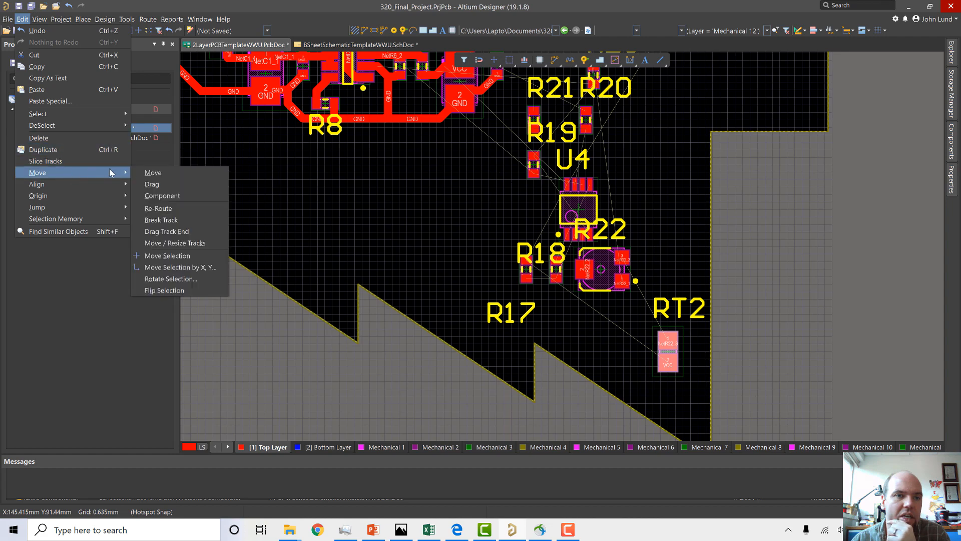
click(160, 290)
click(746, 329)
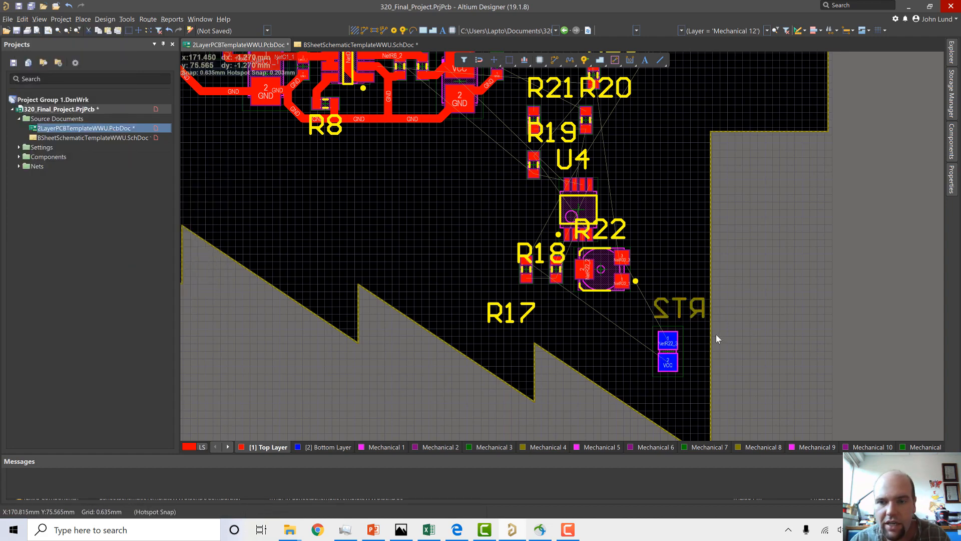
ctrl+scroll(689, 342, up, 4)
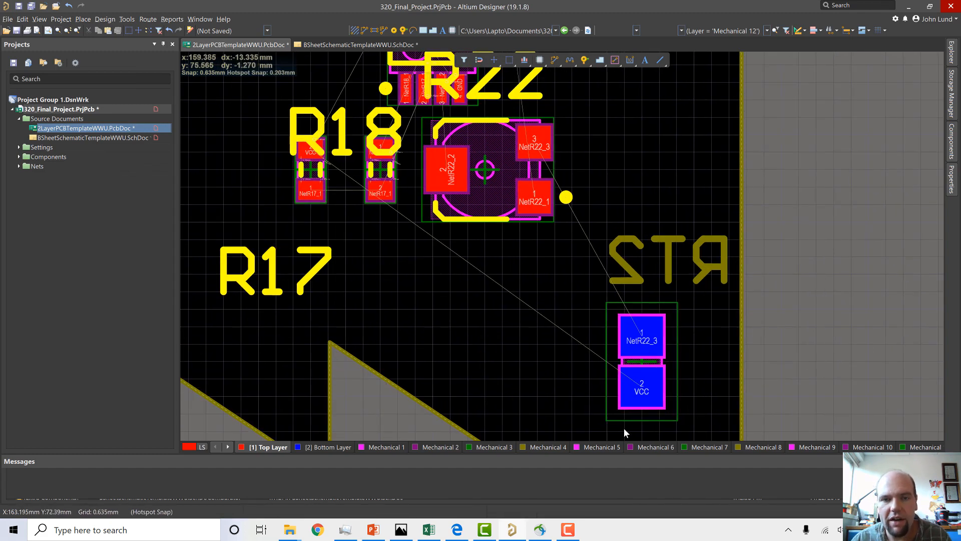
ctrl+scroll(626, 363, down, 4)
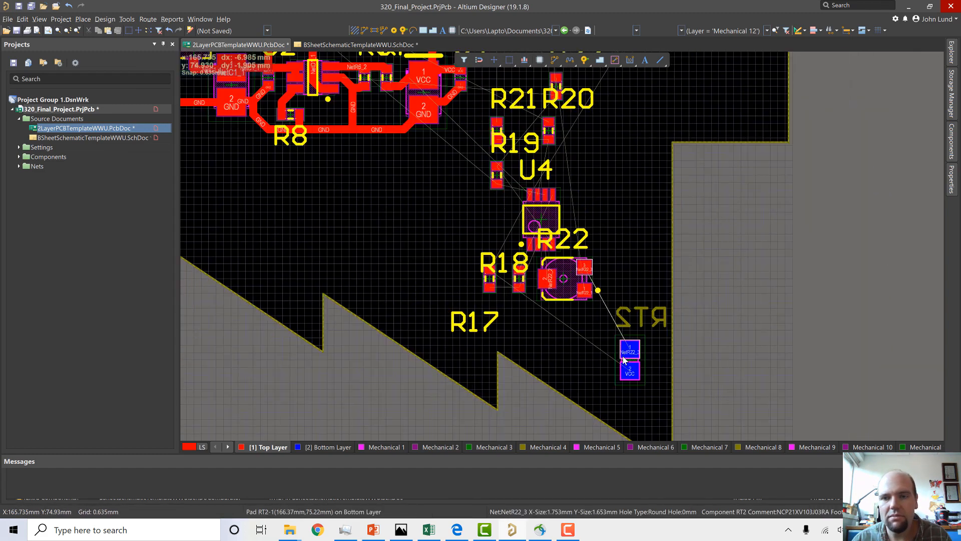
mouse_move(627, 366)
mouse_down()
mouse_move(636, 389)
mouse_move(629, 382)
mouse_up()
ctrl+scroll(627, 375, down, 2)
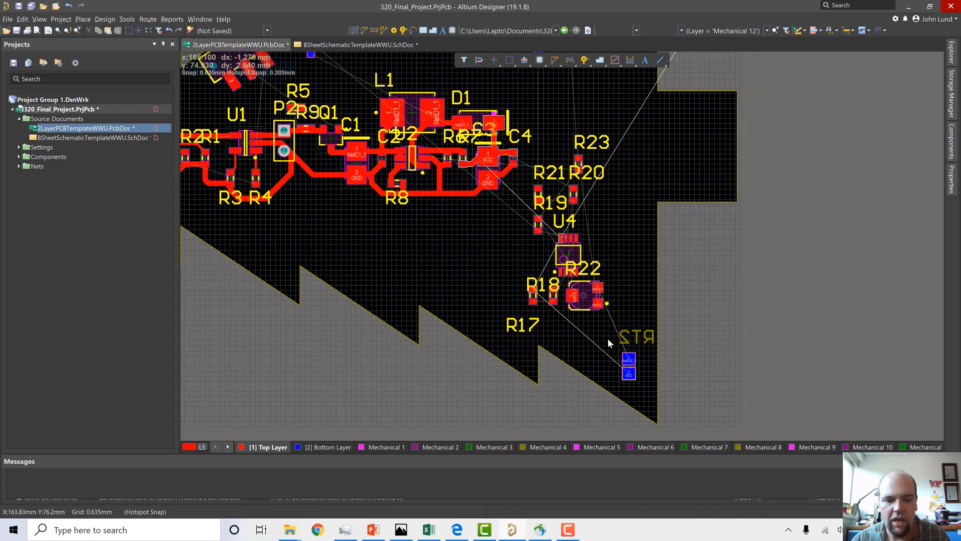
Inspect the board in 3D from both sides to check RT2's bottom-side placement, and return to the 2D layout.
key(3)
ctrl+scroll(581, 369, down, 6)
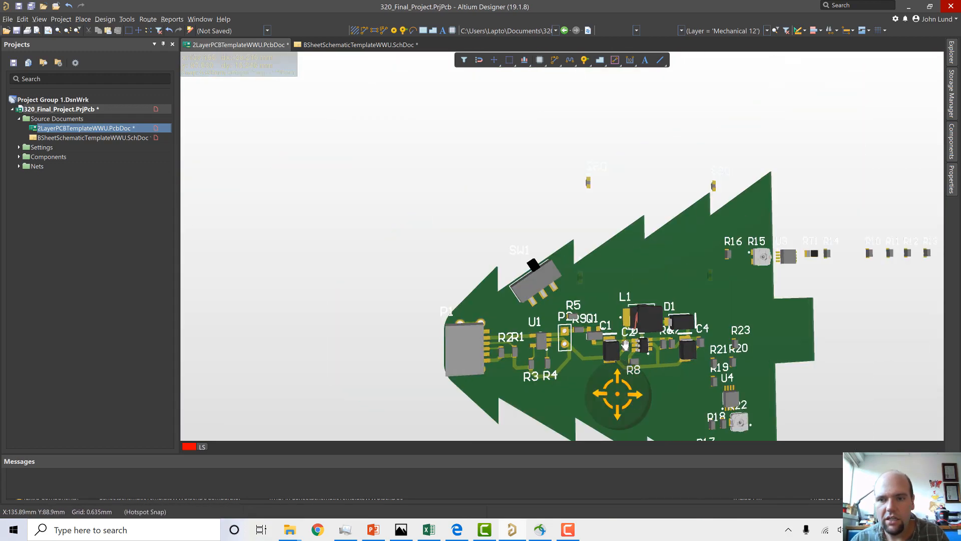
shift+right_drag(618, 392, 684, 269)
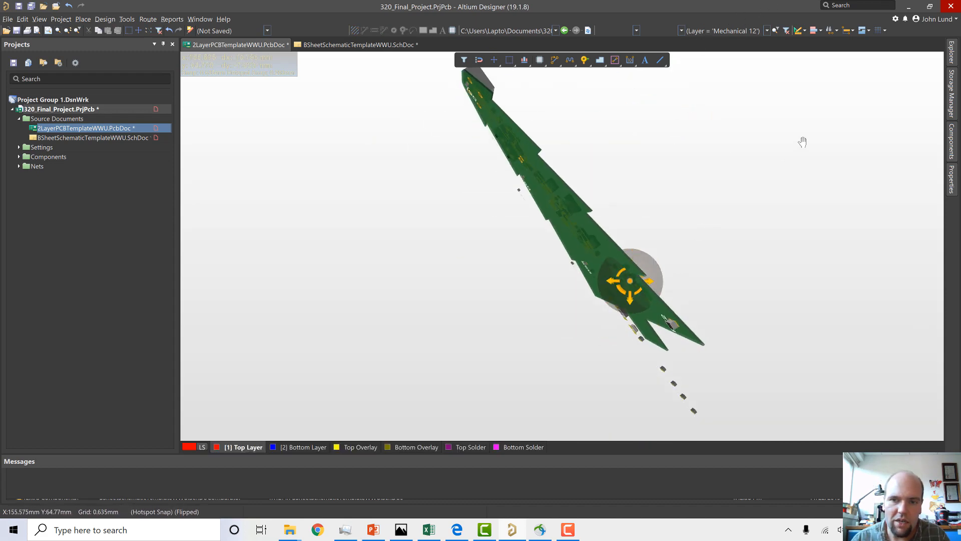
shift+right_drag(802, 142, 750, 379)
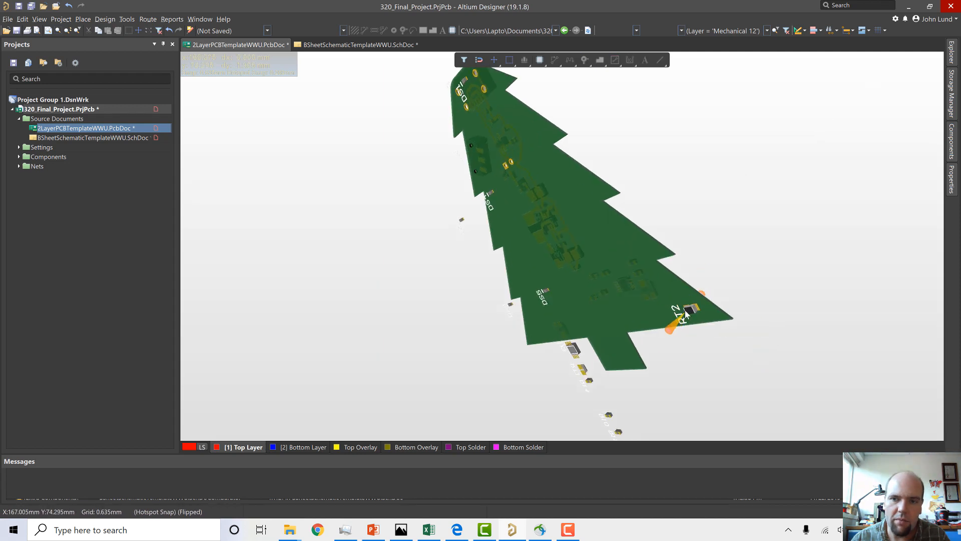
shift+right_drag(687, 313, 493, 340)
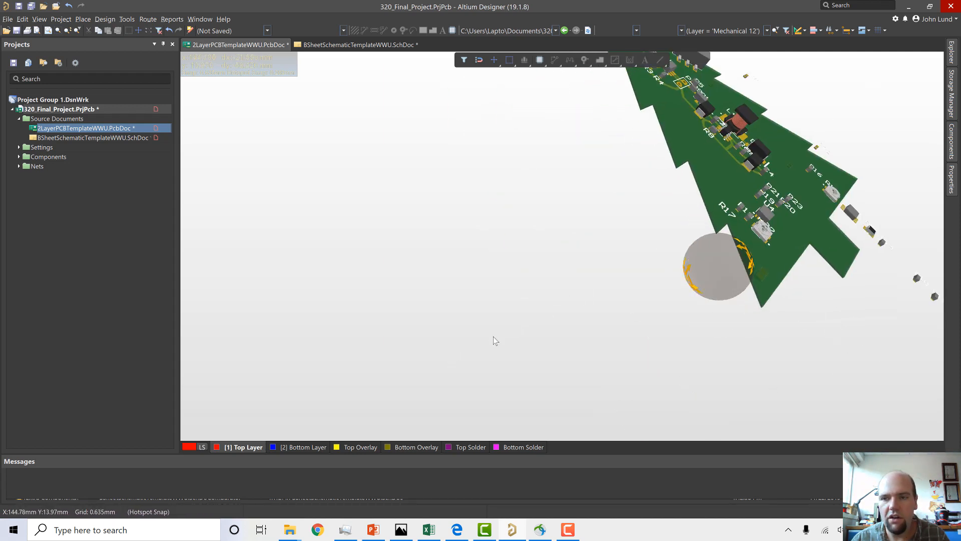
right_drag(726, 164, 456, 301)
right_drag(474, 350, 502, 427)
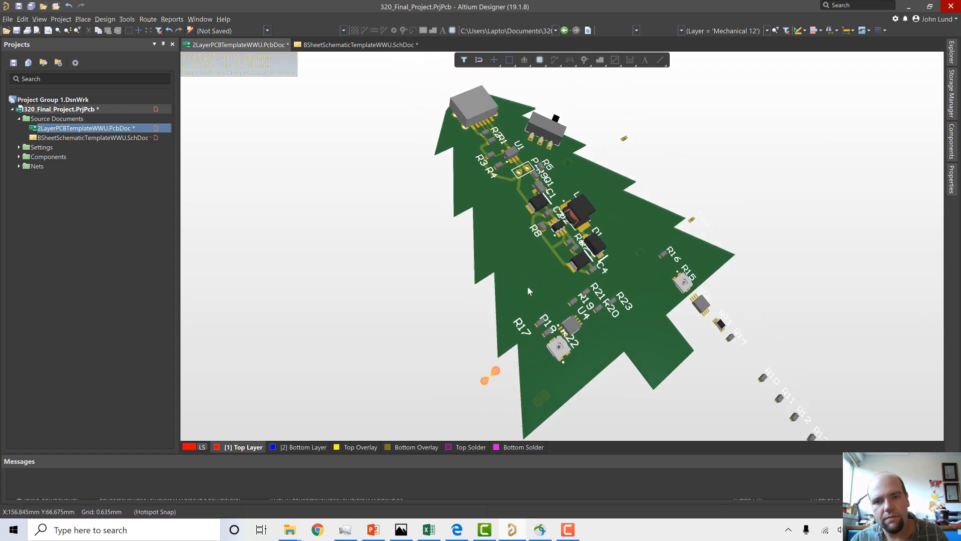
shift+right_drag(528, 290, 456, 258)
shift+right_drag(725, 224, 620, 353)
shift+right_drag(432, 301, 597, 371)
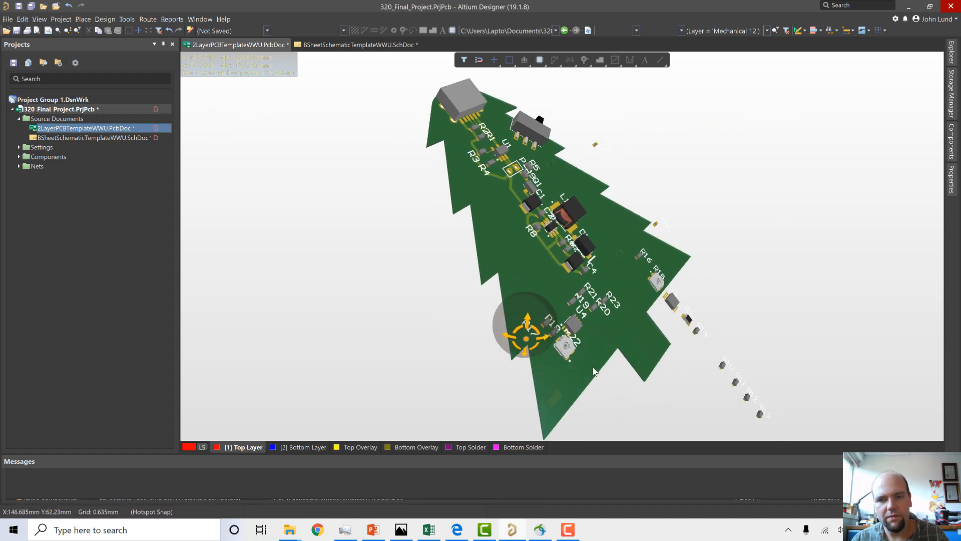
shift+right_drag(682, 343, 495, 170)
shift+right_drag(452, 229, 399, 262)
right_drag(565, 192, 455, 263)
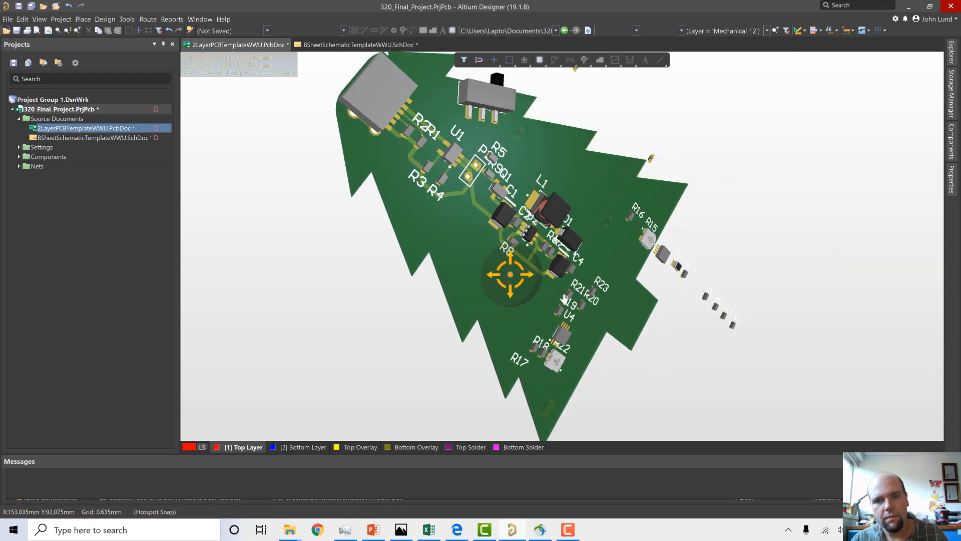
shift+right_drag(510, 275, 470, 250)
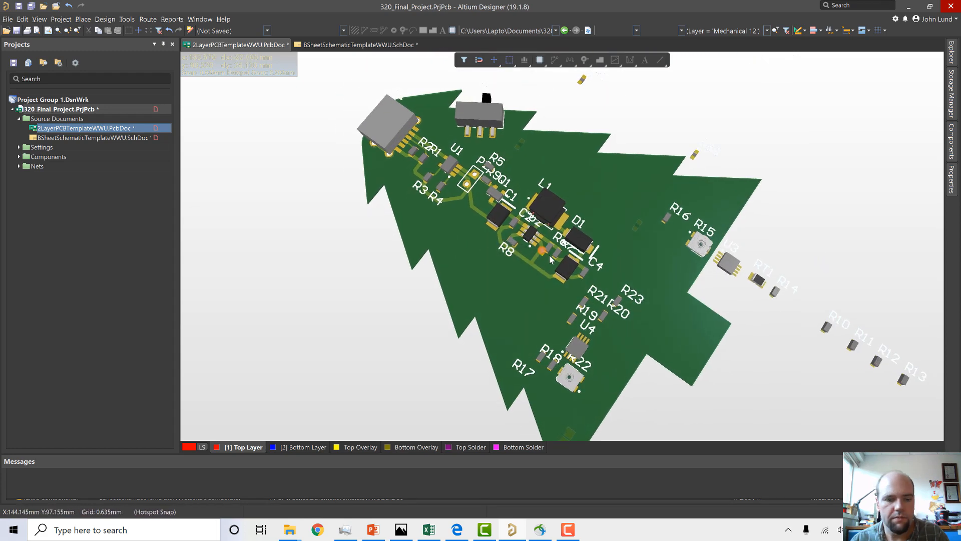
key(2)
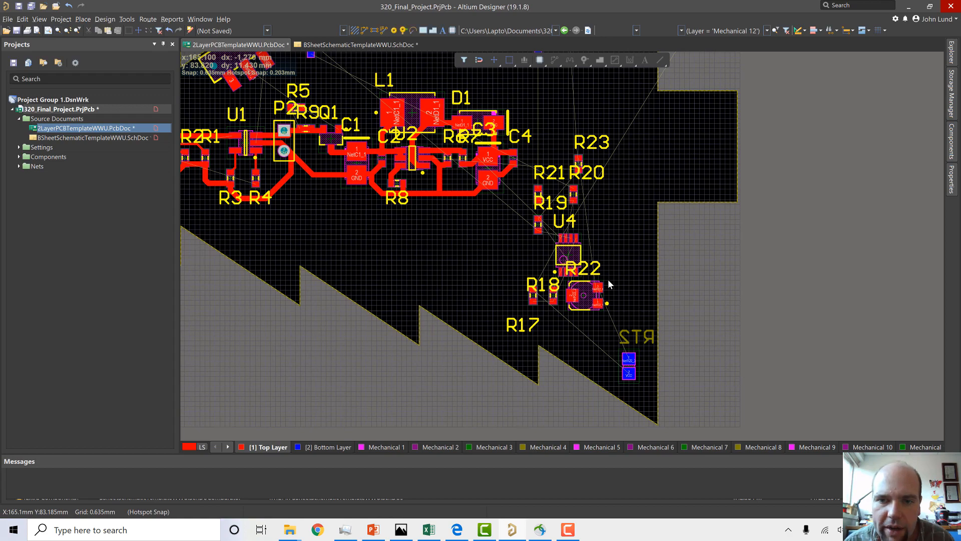
Try R19 turned horizontal at U4's upper right, with R20 also turned horizontal above it.
ctrl+scroll(609, 279, up, 2)
right_drag(602, 210, 609, 309)
ctrl+scroll(609, 310, up, 2)
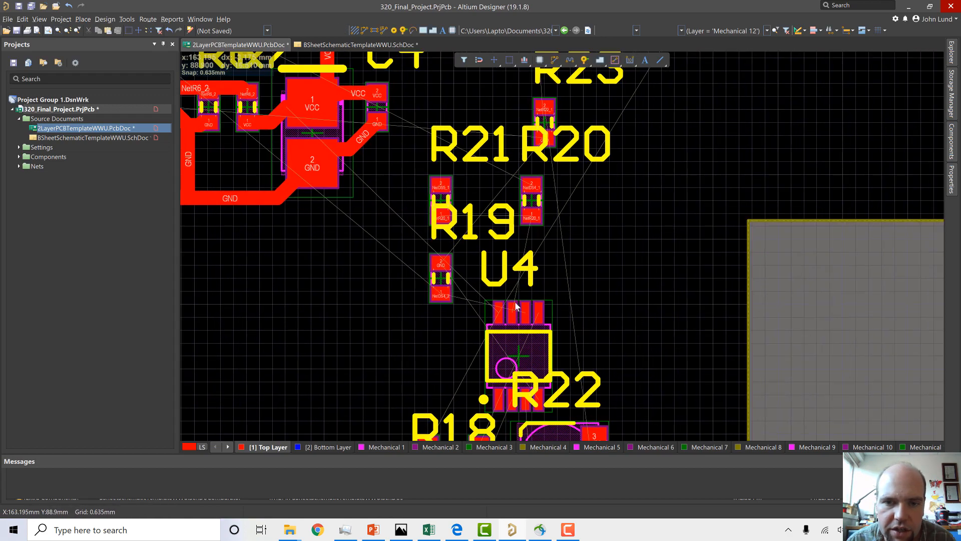
drag(515, 266, 589, 260)
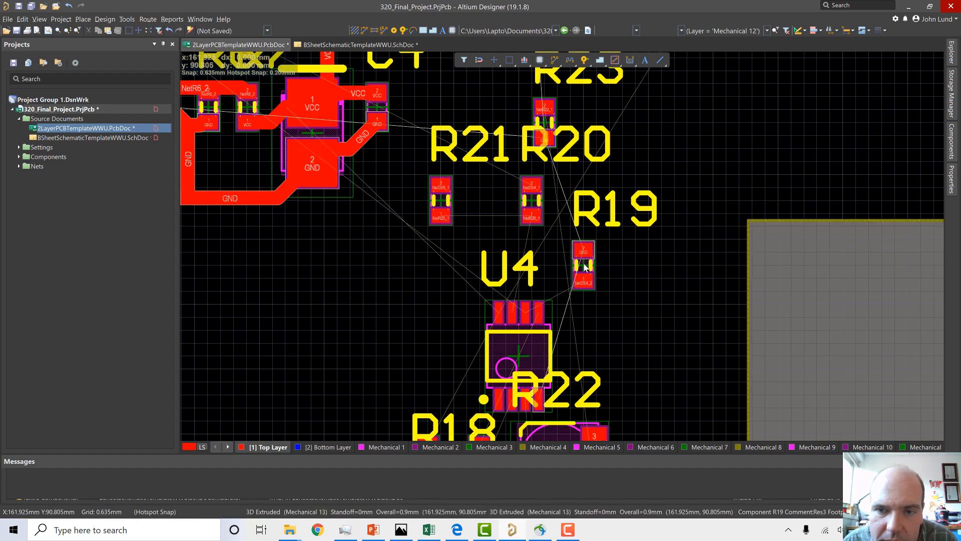
ctrl+scroll(588, 261, up, 2)
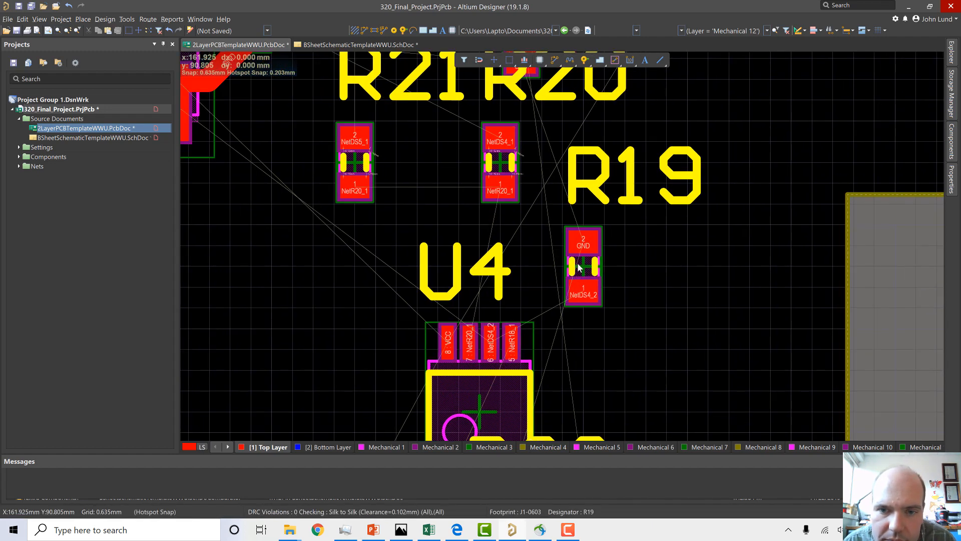
drag(585, 269, 534, 269)
key(space)
key(space)
key(space)
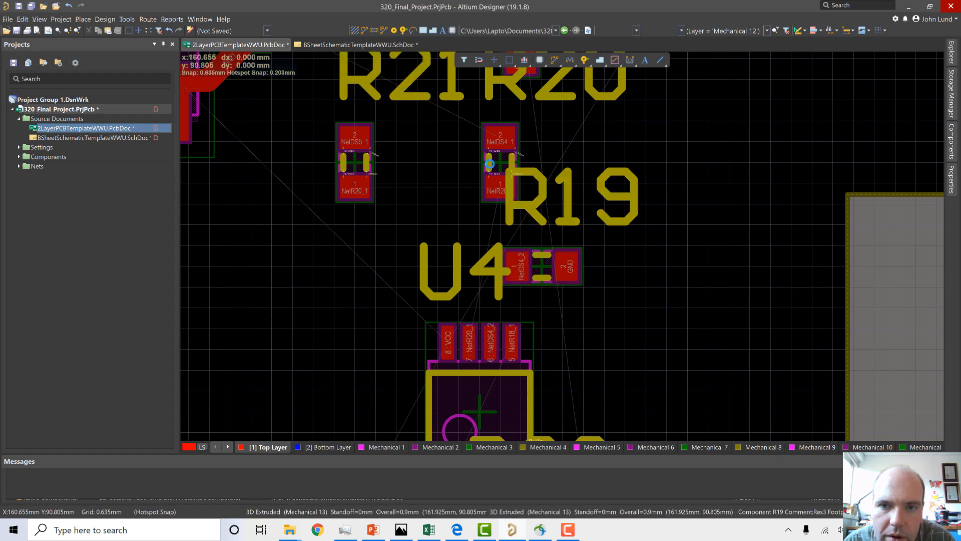
drag(512, 163, 503, 186)
key(space)
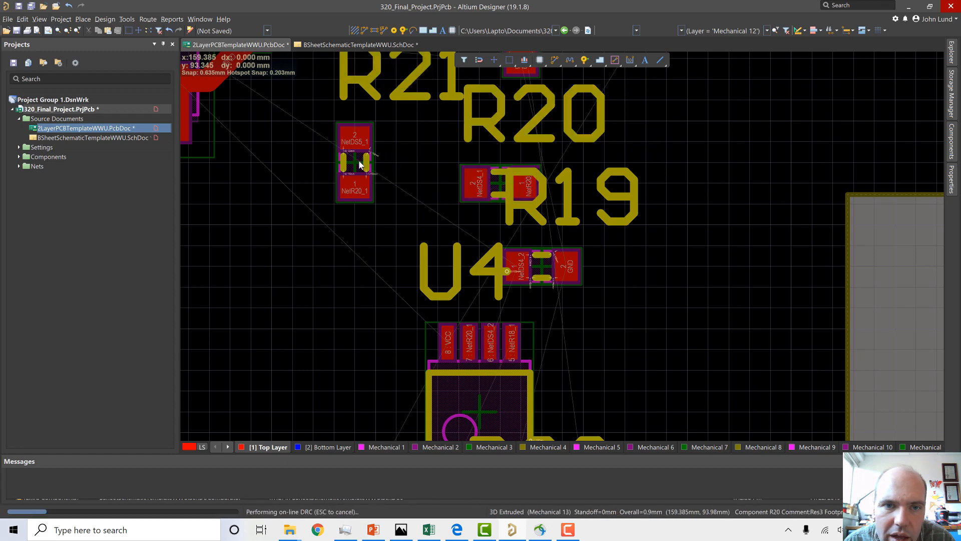
Line up R20, R21 and R19 upright from left to right in one row just above U4.
drag(360, 168, 456, 246)
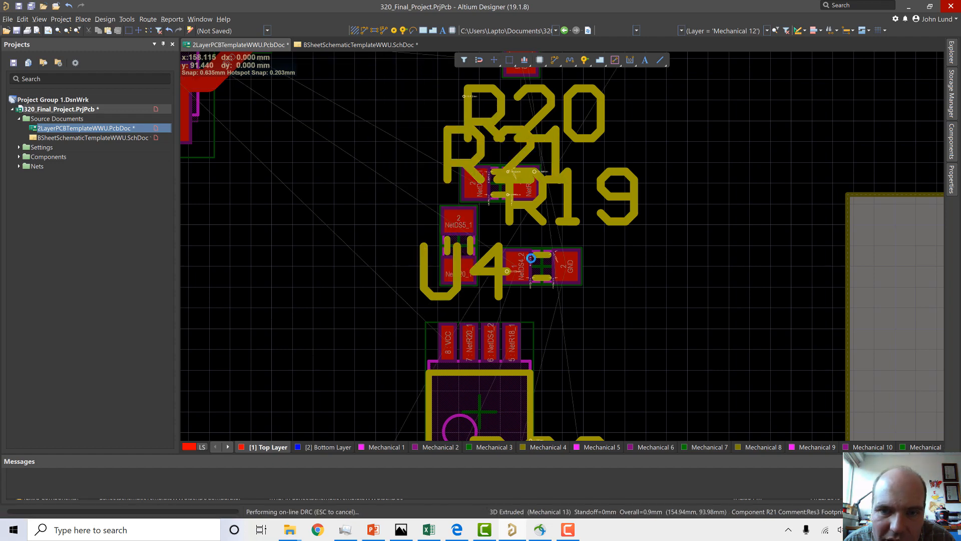
drag(541, 266, 522, 248)
key(space)
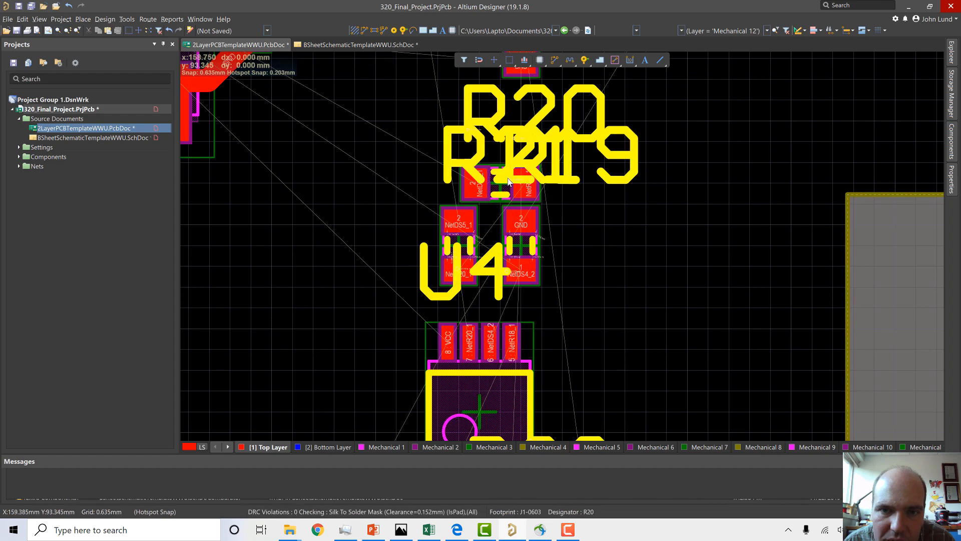
drag(490, 185, 407, 249)
key(space)
key(space)
key(space)
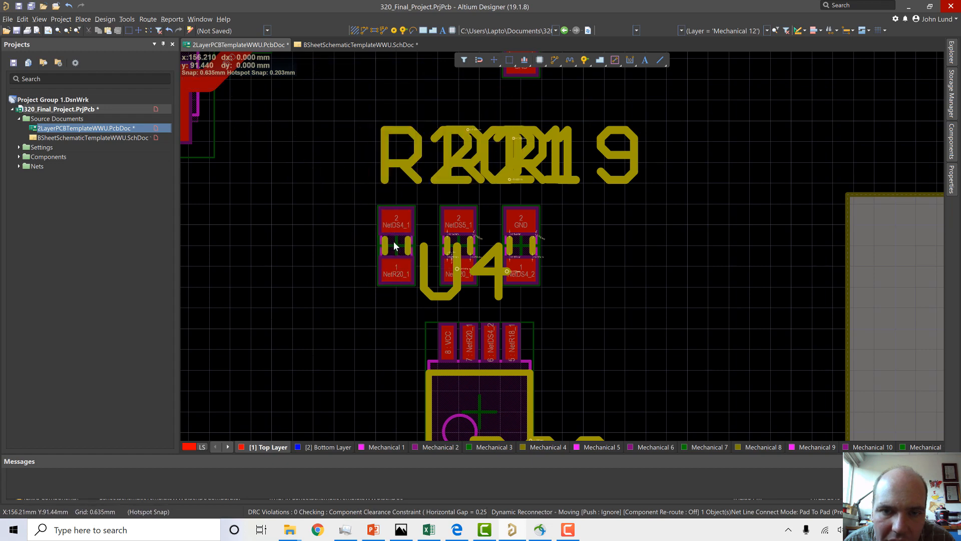
ctrl+scroll(491, 301, up, 2)
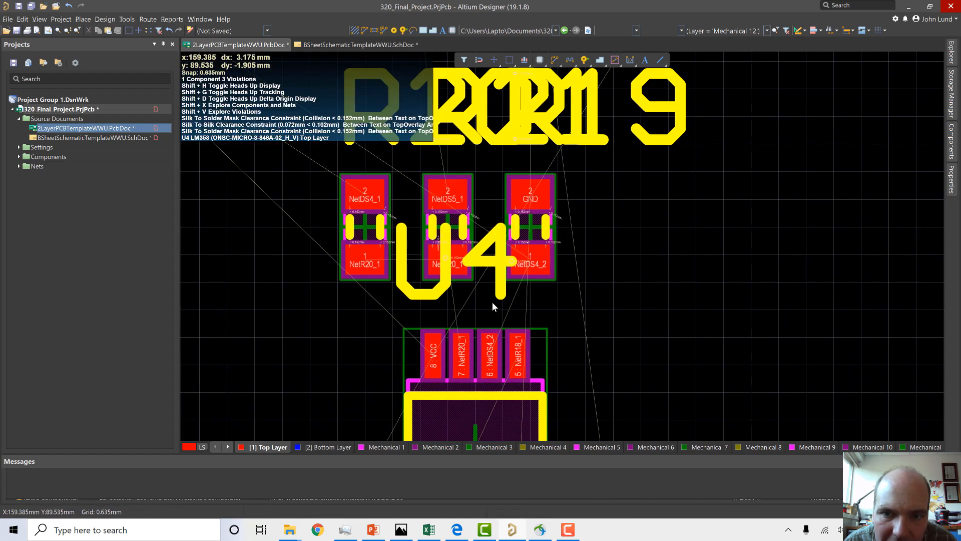
ctrl+scroll(493, 303, down, 4)
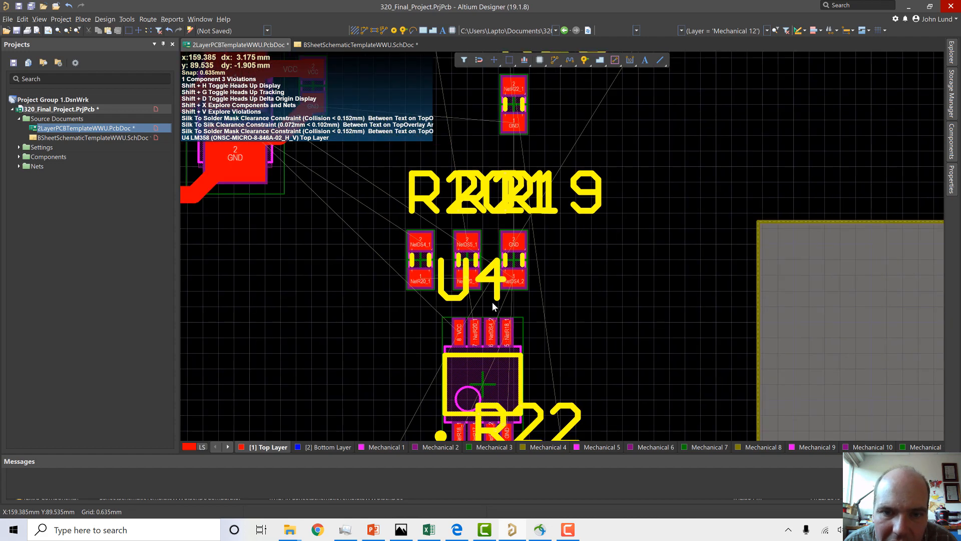
ctrl+scroll(493, 303, up, 4)
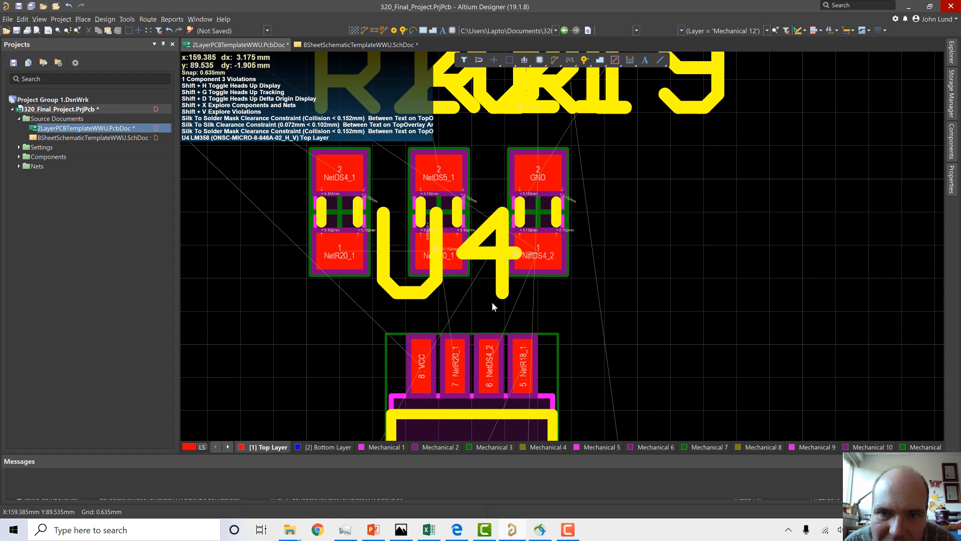
Check how R23 is wired in the schematic, and return to the PCB layout.
ctrl+scroll(492, 301, down, 3)
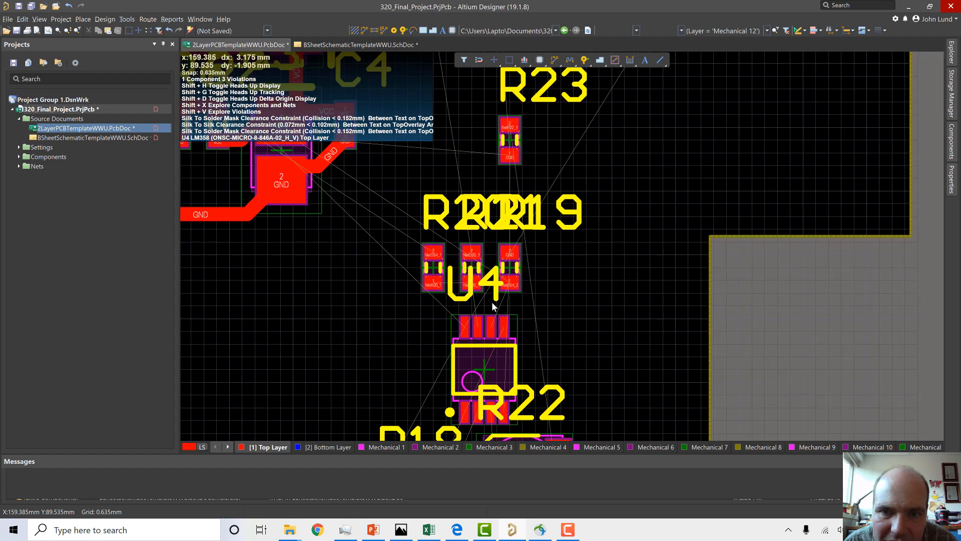
ctrl+scroll(496, 300, down, 1)
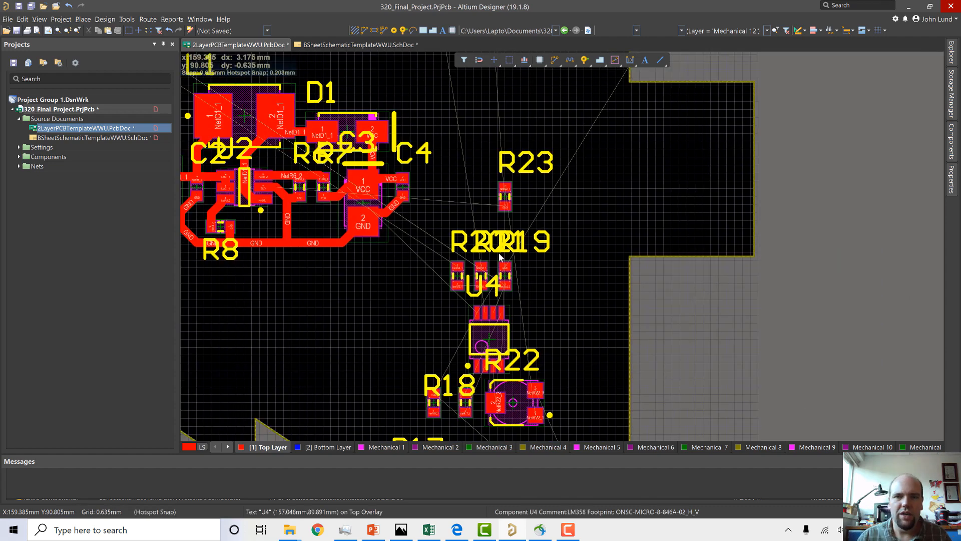
ctrl+scroll(507, 200, up, 4)
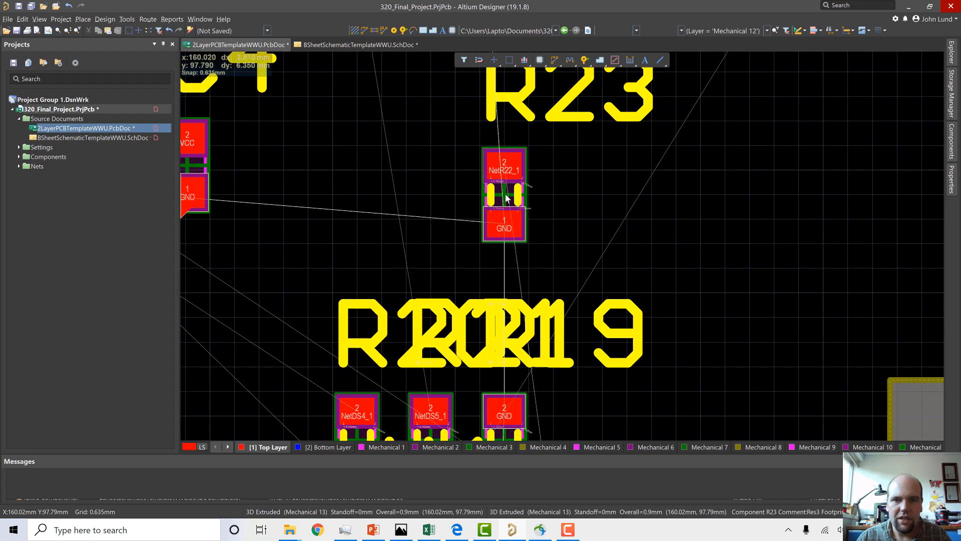
click(515, 188)
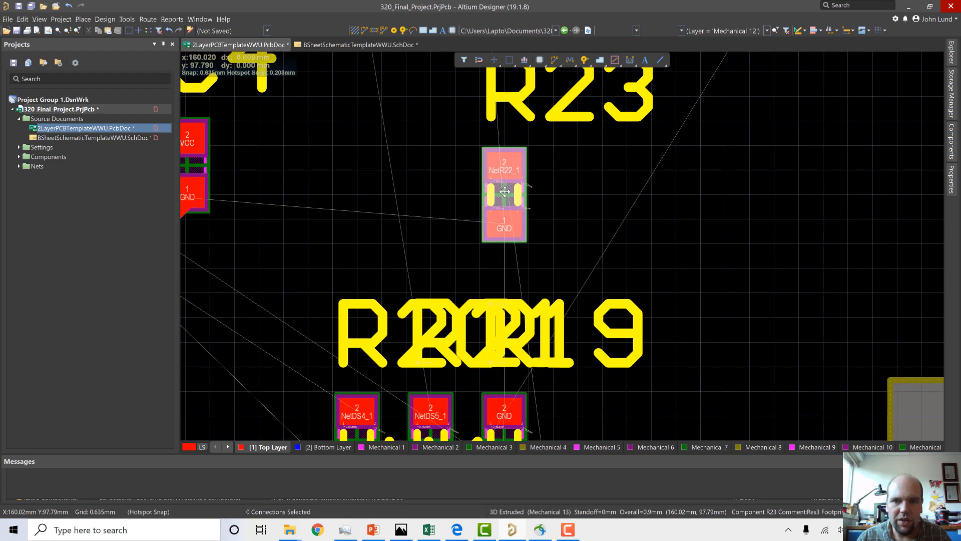
click(107, 138)
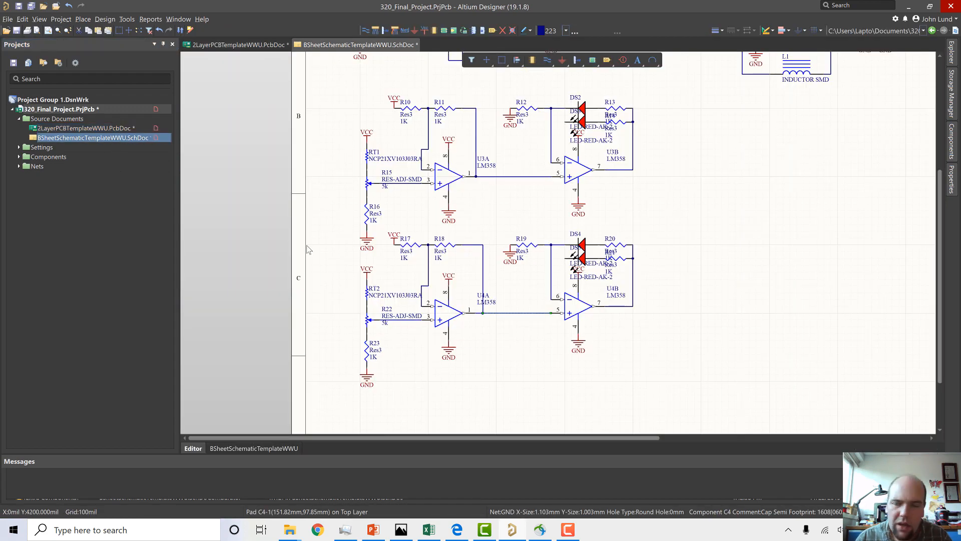
double_click(40, 129)
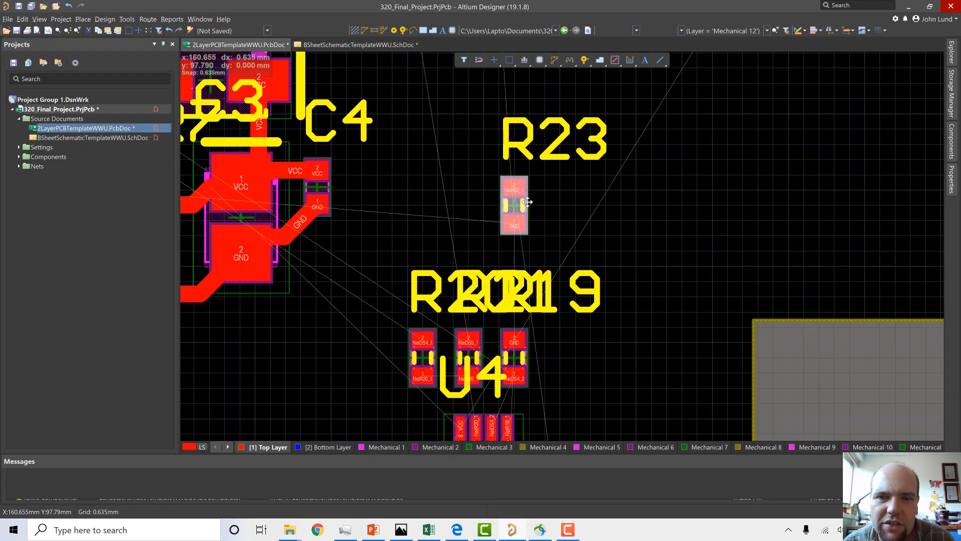
Move R23 beside R22, on the side nearest the board's straight edge, rotated 180 degrees and level with R22.
drag(527, 202, 634, 259)
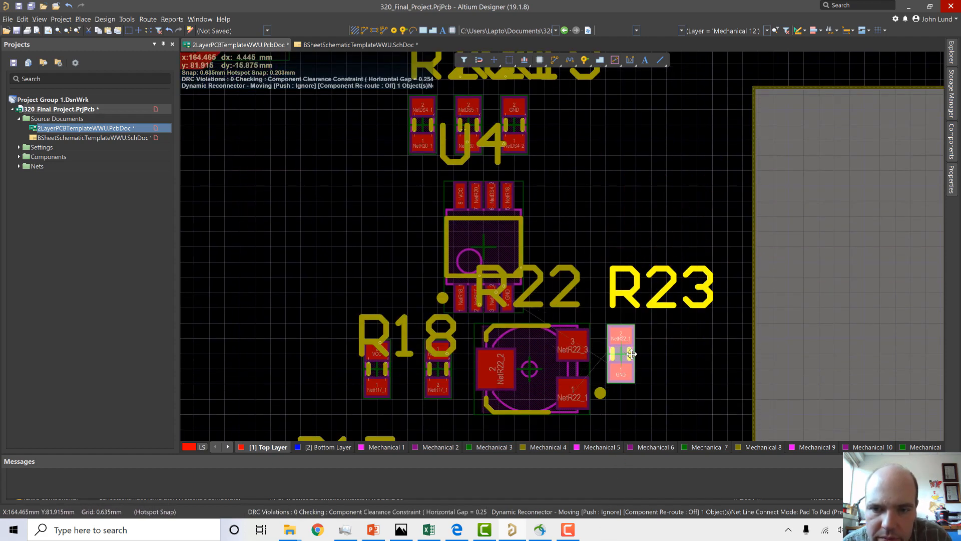
key(space)
key(space)
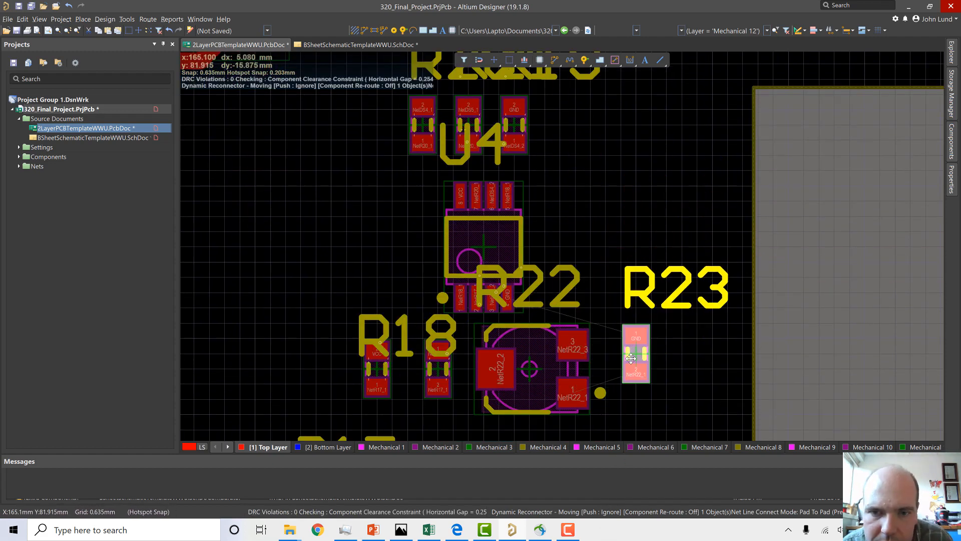
mouse_move(631, 358)
mouse_down()
mouse_move(625, 368)
mouse_move(638, 369)
mouse_up()
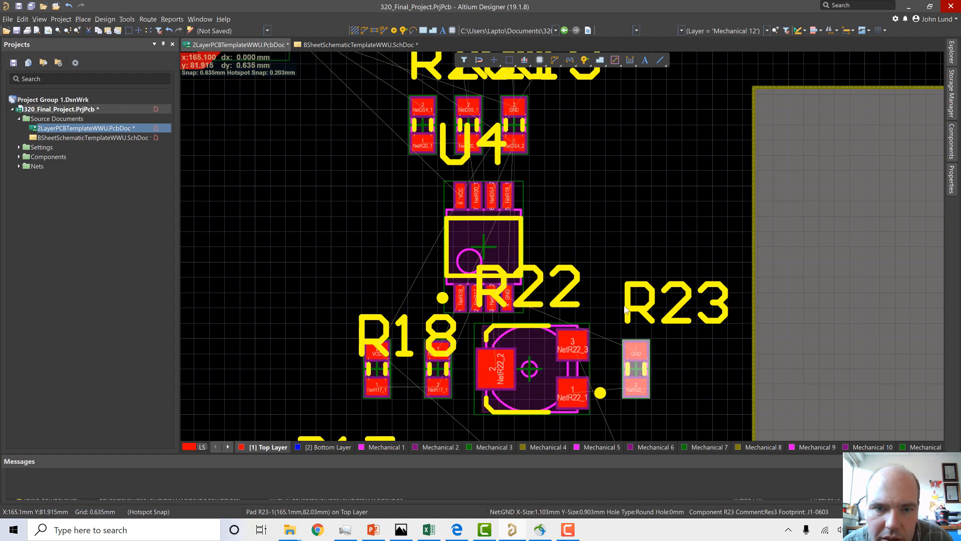
key(shift)
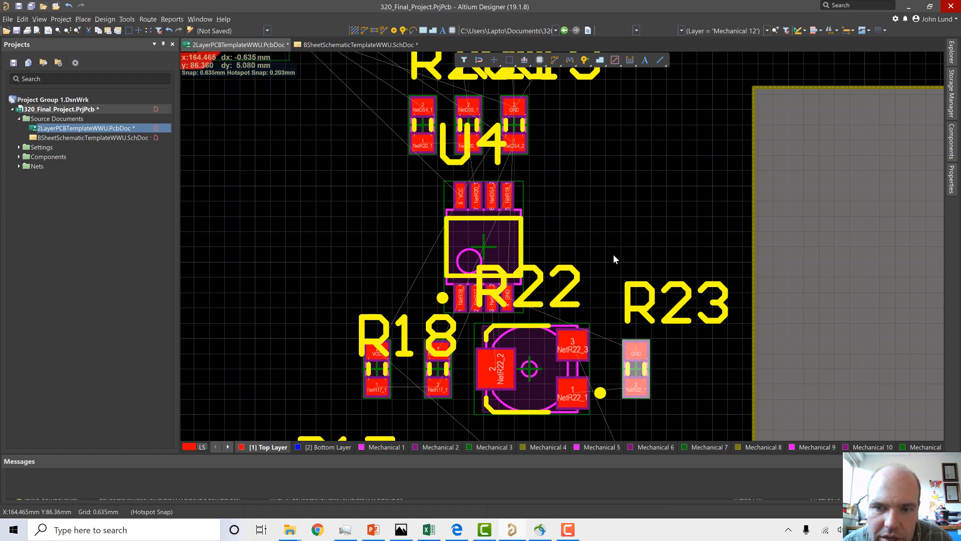
Spread the resistor row above U4 by shifting R20 and R19 one grid step outward from R21.
ctrl+scroll(609, 265, down, 4)
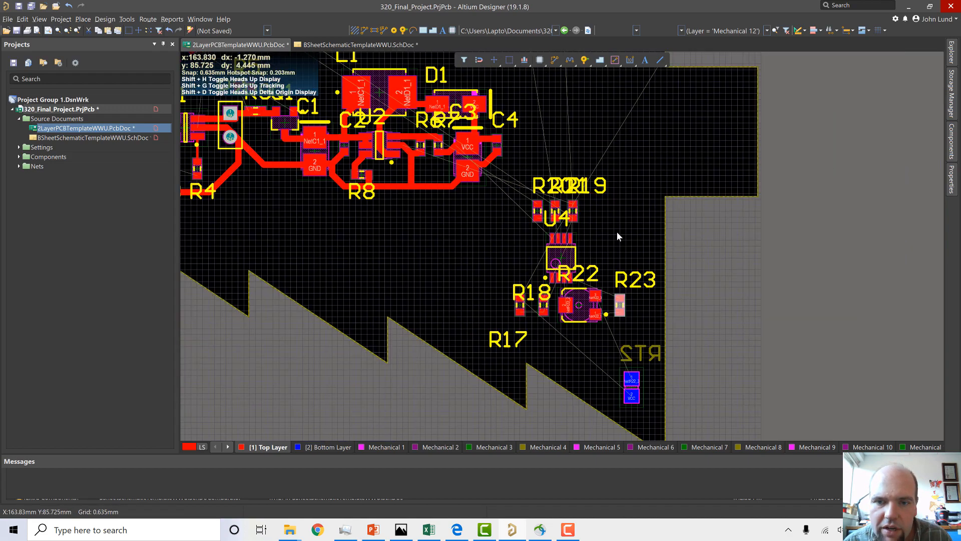
ctrl+scroll(617, 238, up, 3)
ctrl+scroll(617, 239, down, 3)
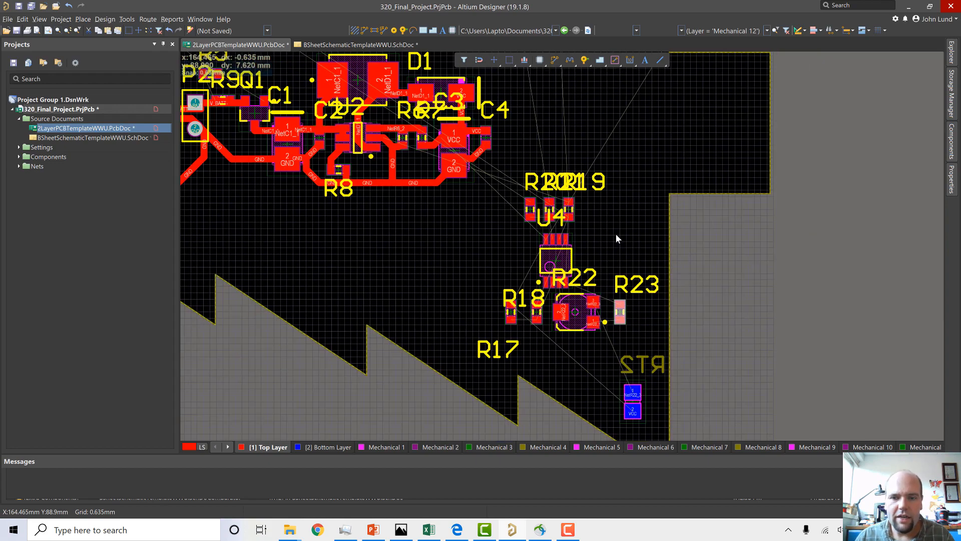
key(shift)
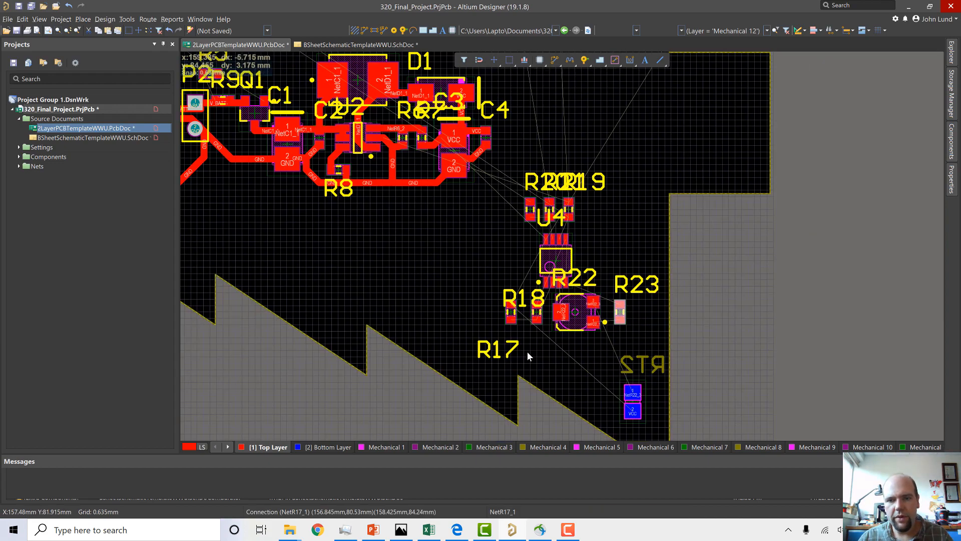
ctrl+scroll(527, 352, down, 4)
key(shift)
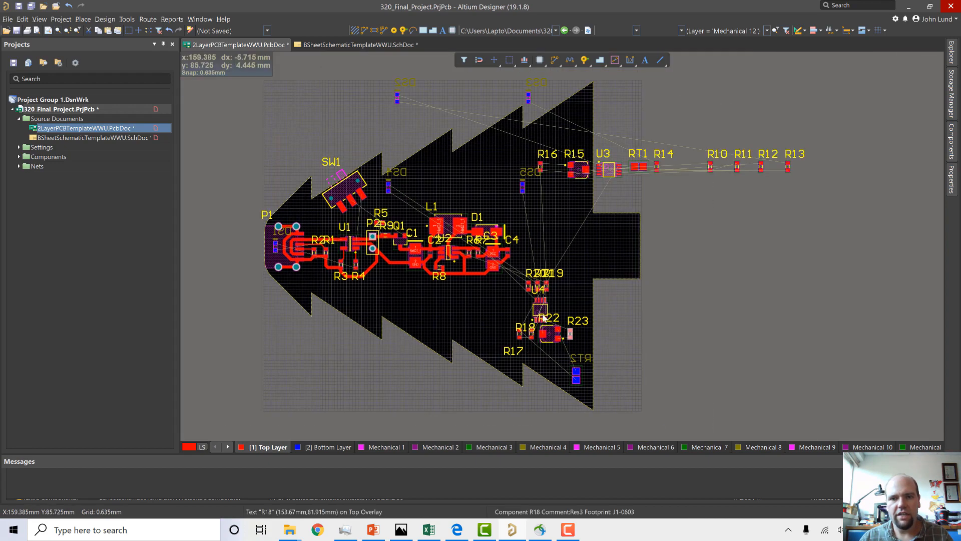
ctrl+scroll(540, 314, up, 5)
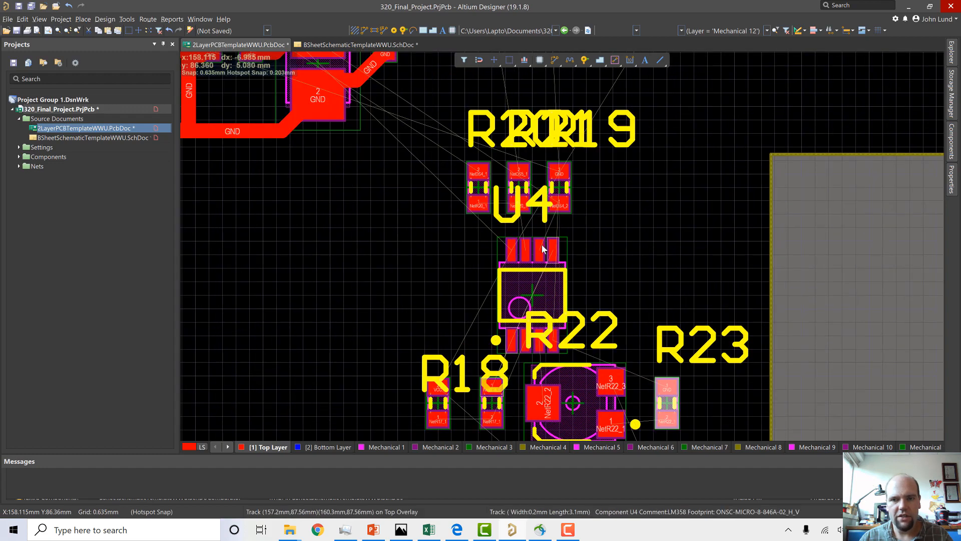
scroll(521, 335, down, 3)
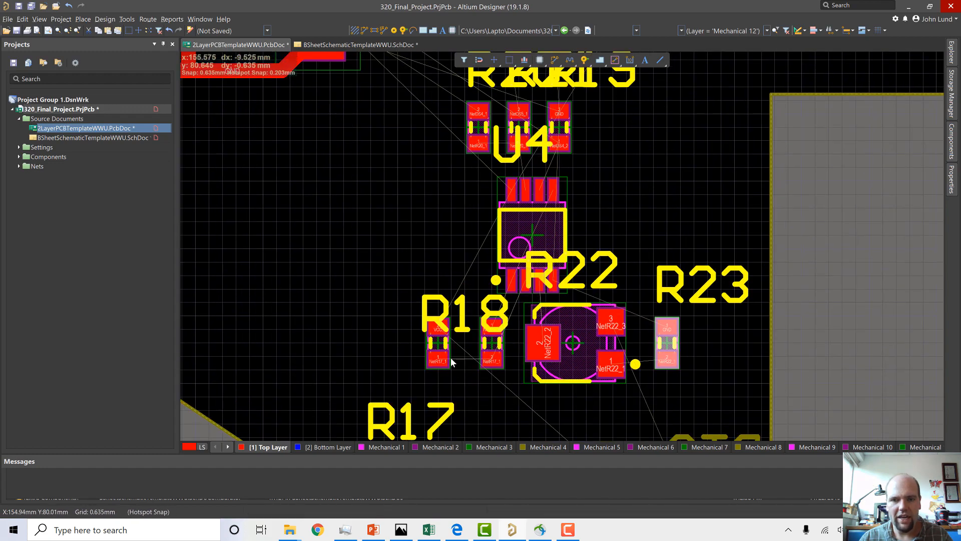
drag(479, 131, 466, 131)
drag(570, 134, 585, 135)
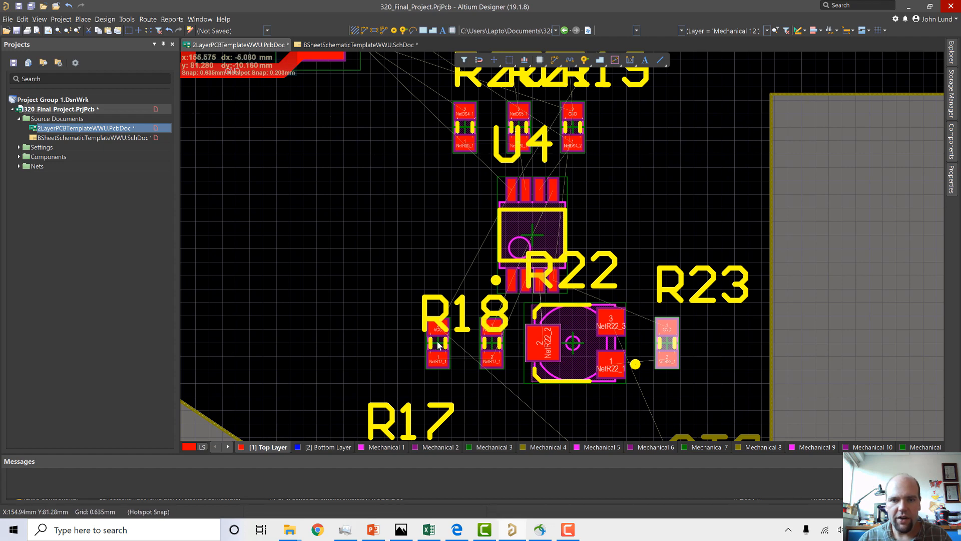
Shift R17, R18, R22 and R23 down by one grid step, keeping them in line below U4.
drag(439, 349, 438, 360)
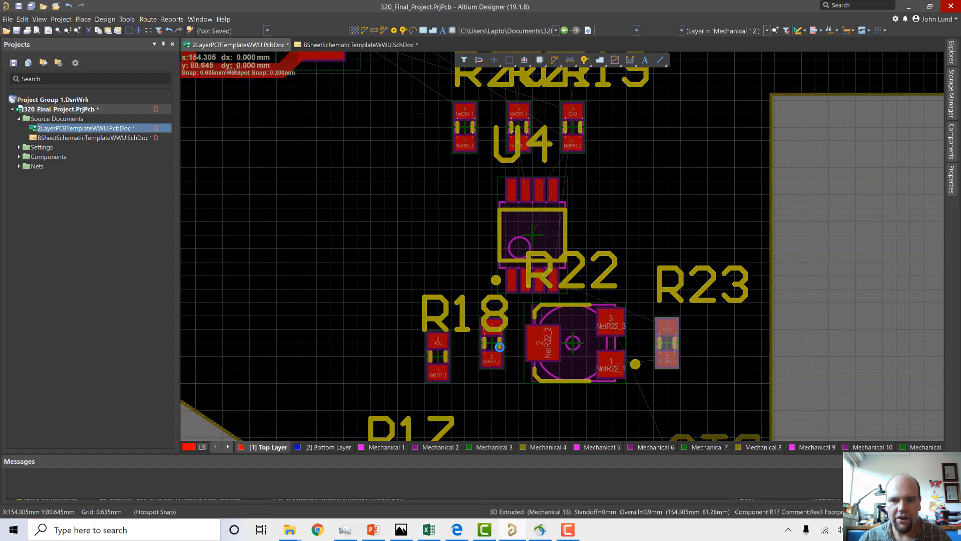
drag(493, 349, 493, 356)
drag(573, 343, 572, 356)
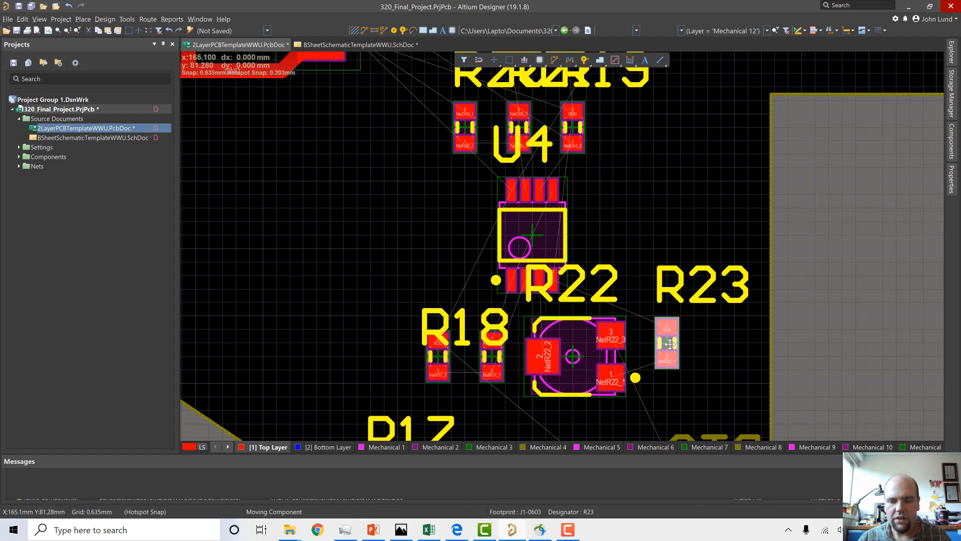
drag(665, 343, 665, 357)
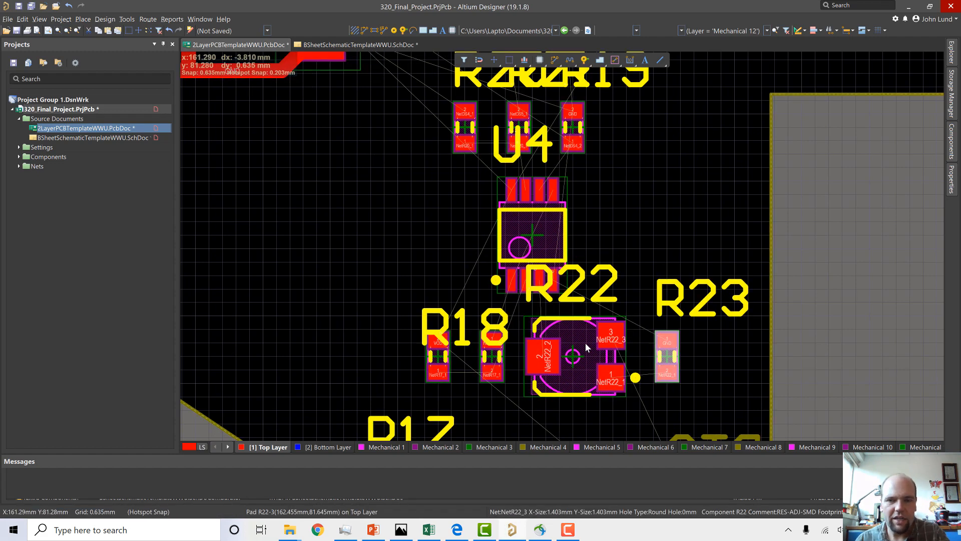
View the U4 component group on the board in 3D, and return to the 2D layout.
key(3)
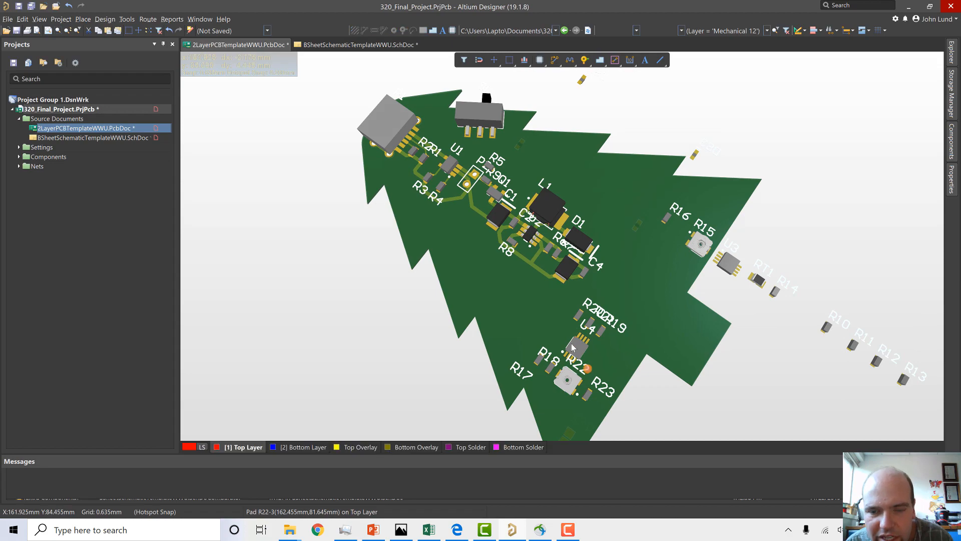
key(2)
ctrl+scroll(592, 345, up, 5)
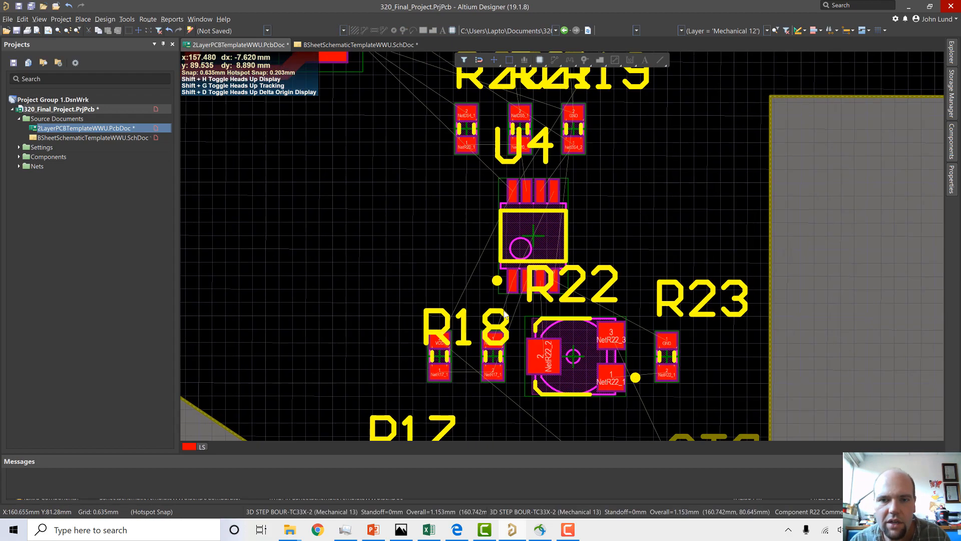
Examine the unrouted connections between U4, the resistor row above it, R17, R18, R22, R23 and RT2.
ctrl+scroll(503, 244, up, 3)
ctrl+scroll(435, 202, up, 1)
right_drag(431, 201, 437, 251)
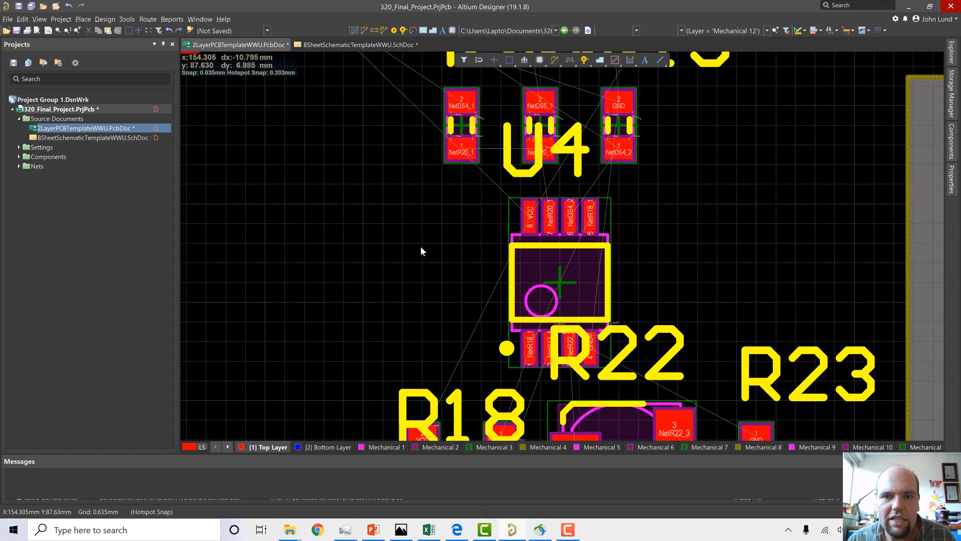
mouse_move(371, 294)
right_down()
mouse_move(359, 301)
mouse_move(388, 286)
right_up()
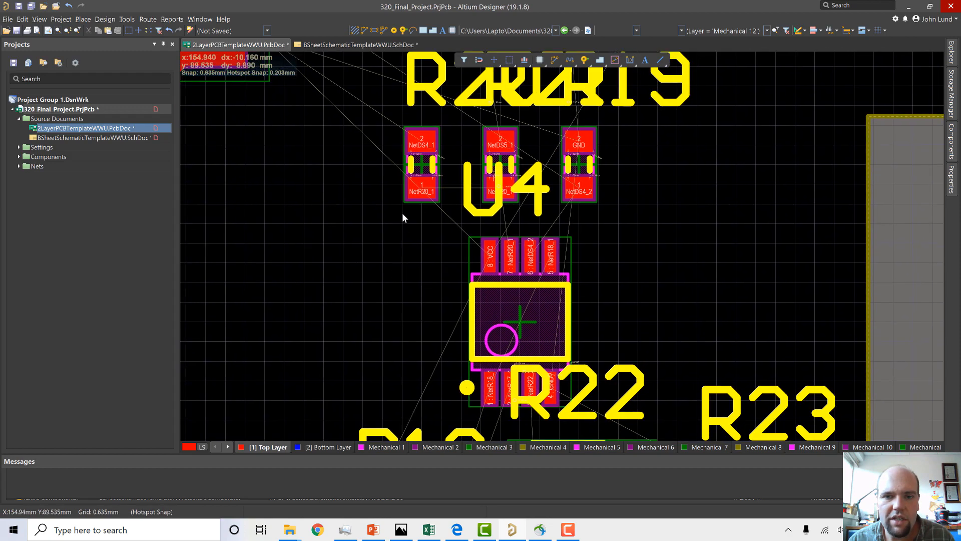
scroll(394, 259, down, 2)
scroll(393, 260, down, 6)
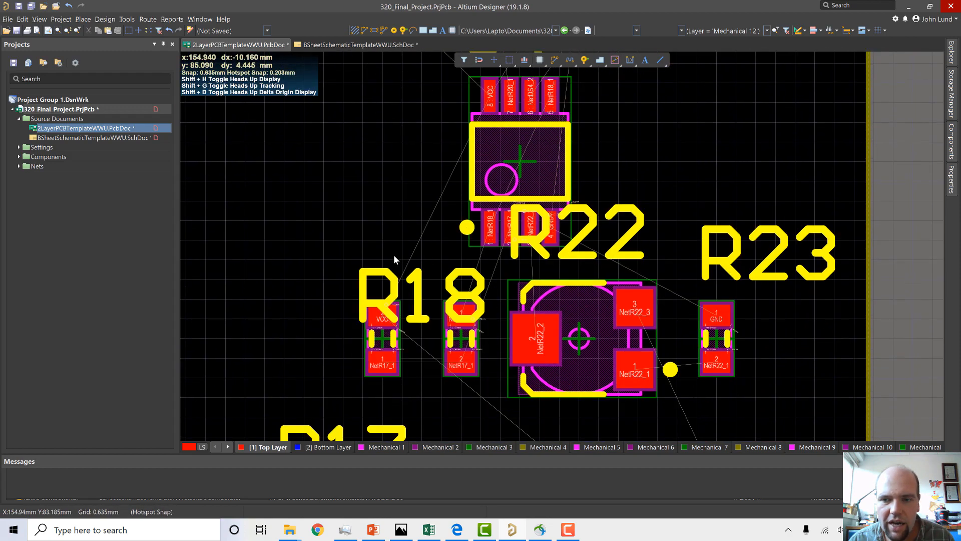
scroll(395, 255, up, 6)
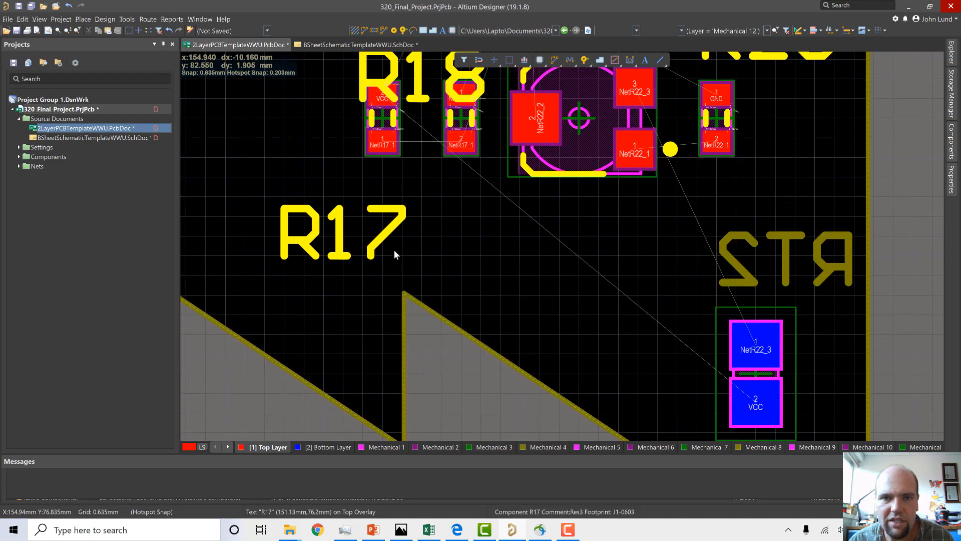
ctrl+scroll(394, 257, down, 4)
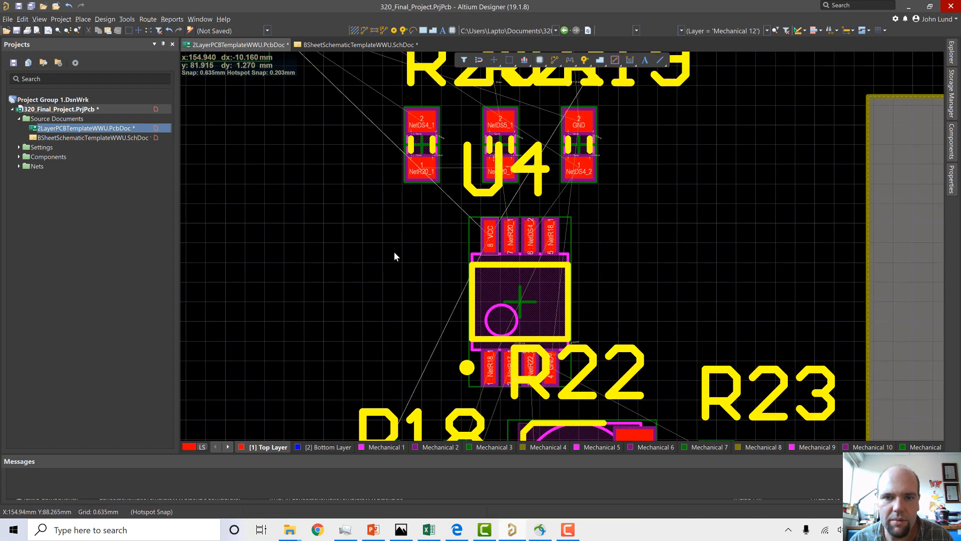
mouse_move(385, 264)
right_down()
mouse_move(408, 259)
mouse_move(399, 260)
right_up()
ctrl+scroll(407, 264, up, 2)
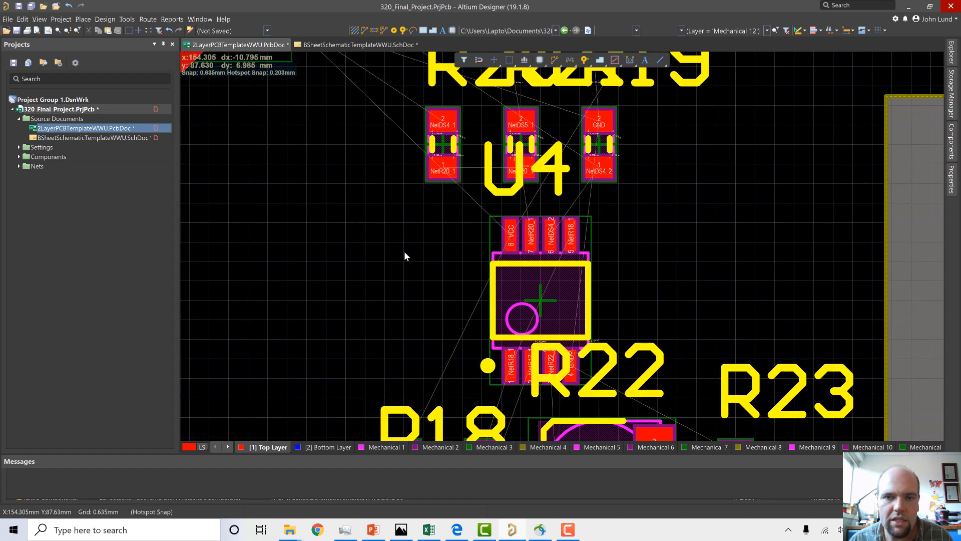
scroll(401, 268, down, 5)
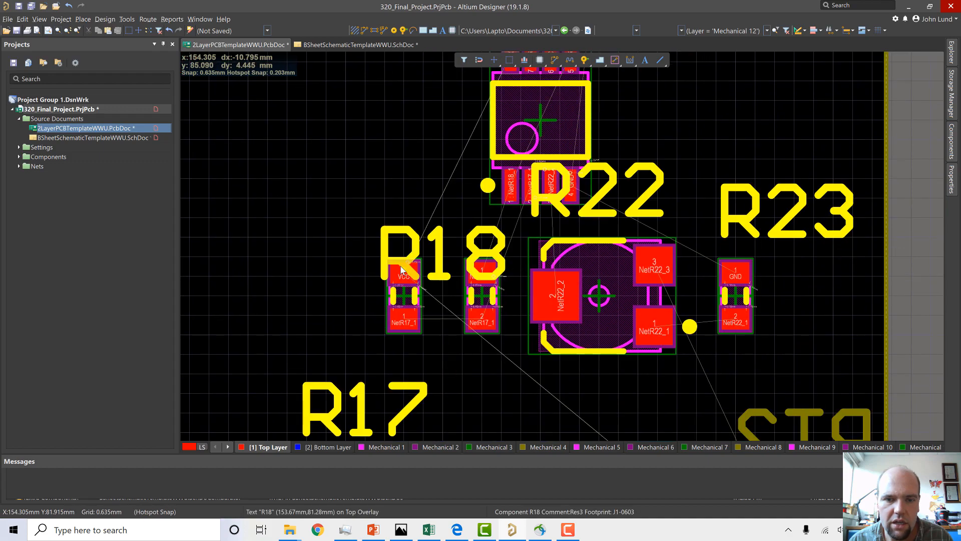
scroll(408, 210, up, 3)
scroll(408, 206, up, 2)
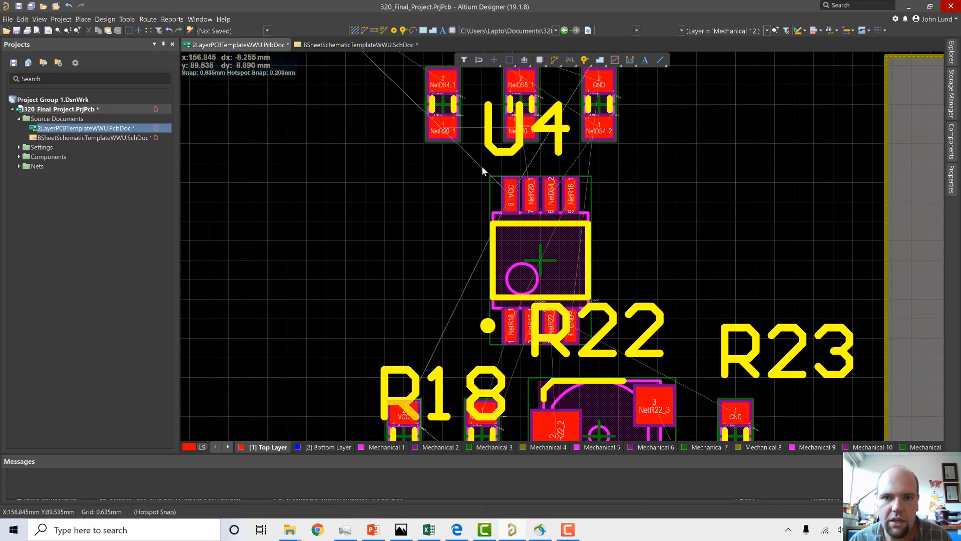
Start routing NetR20_1 from U4 pin 7, switching the board units to mils and the snap grid to 25 mil.
scroll(408, 134, up, 1)
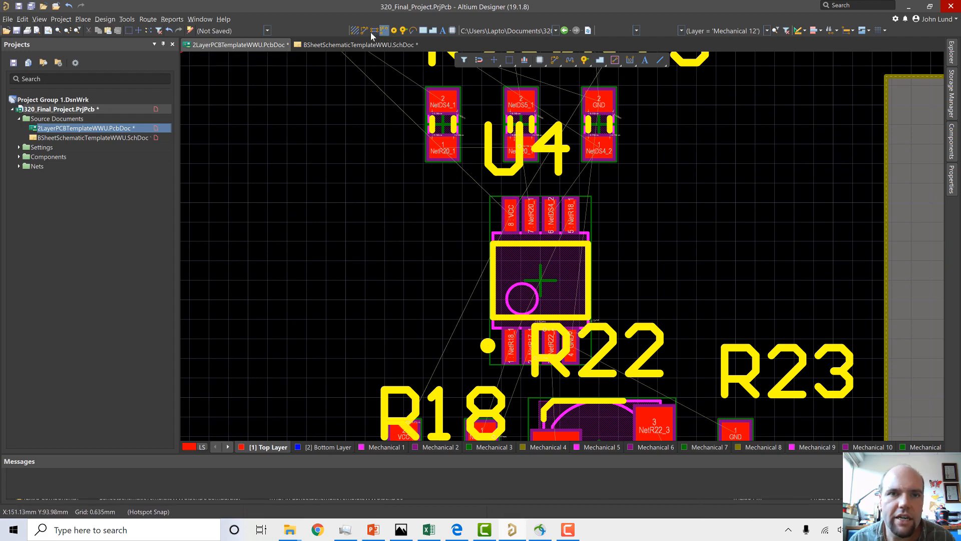
ctrl+scroll(524, 199, up, 2)
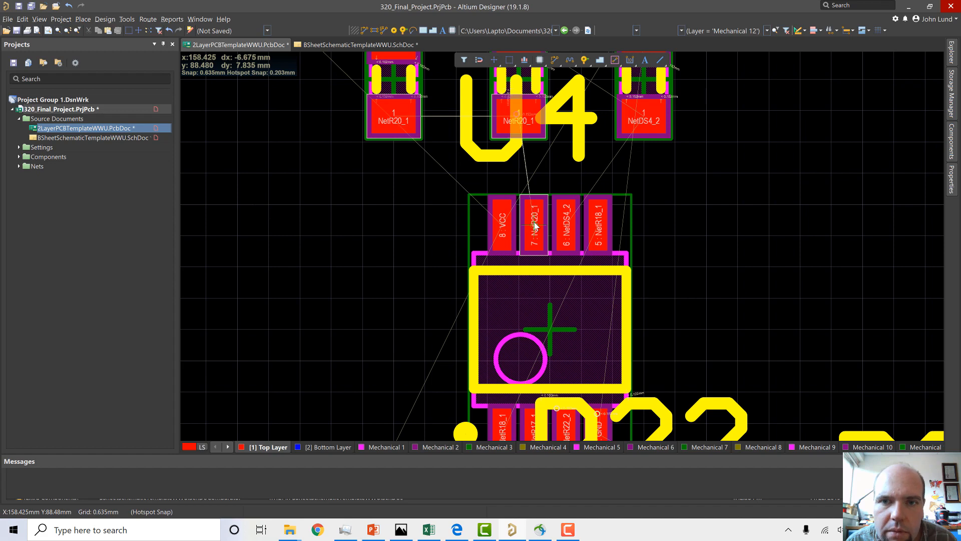
click(534, 201)
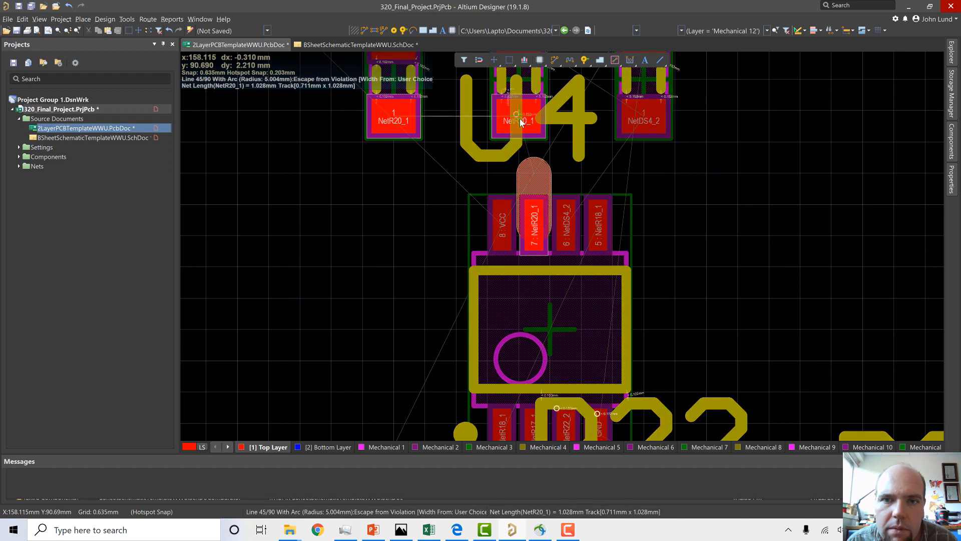
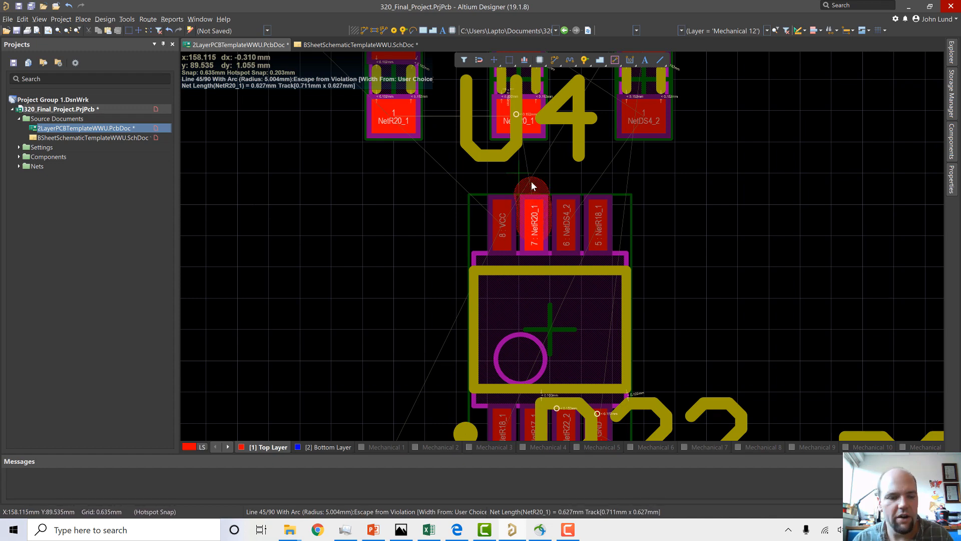
key(Tab)
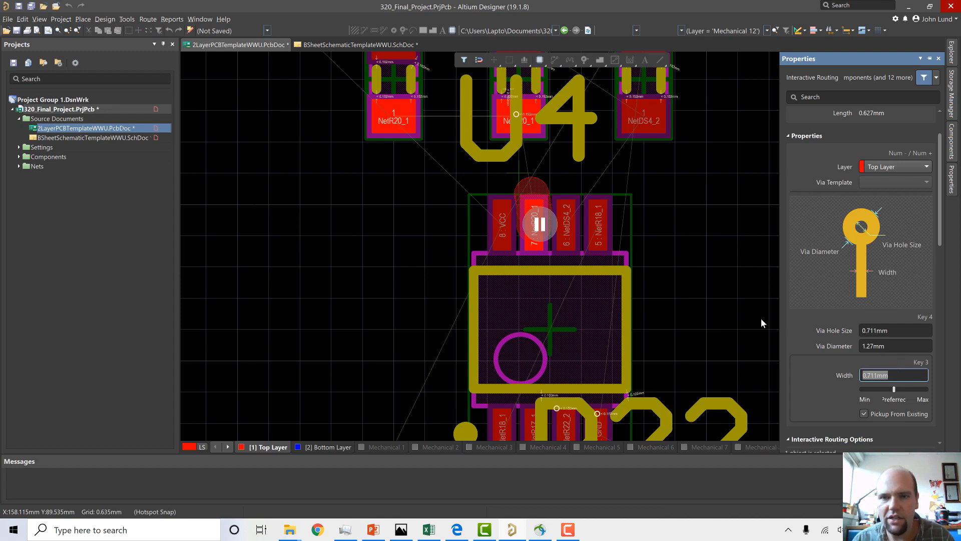
click(542, 227)
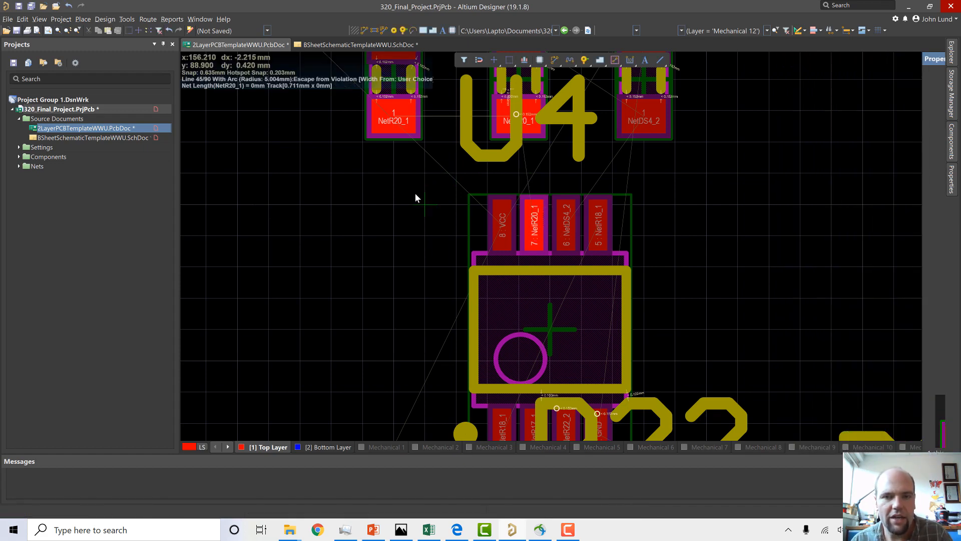
key(q)
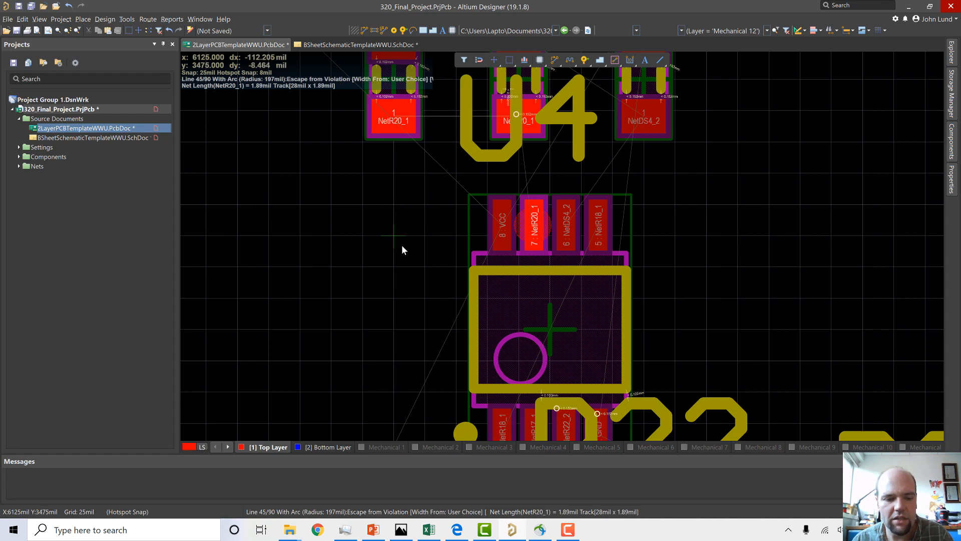
key(g)
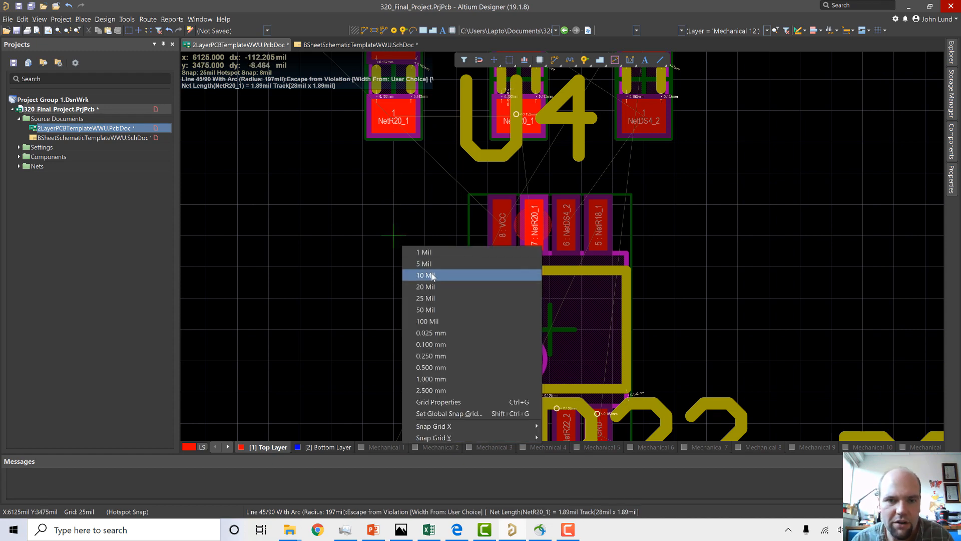
click(430, 298)
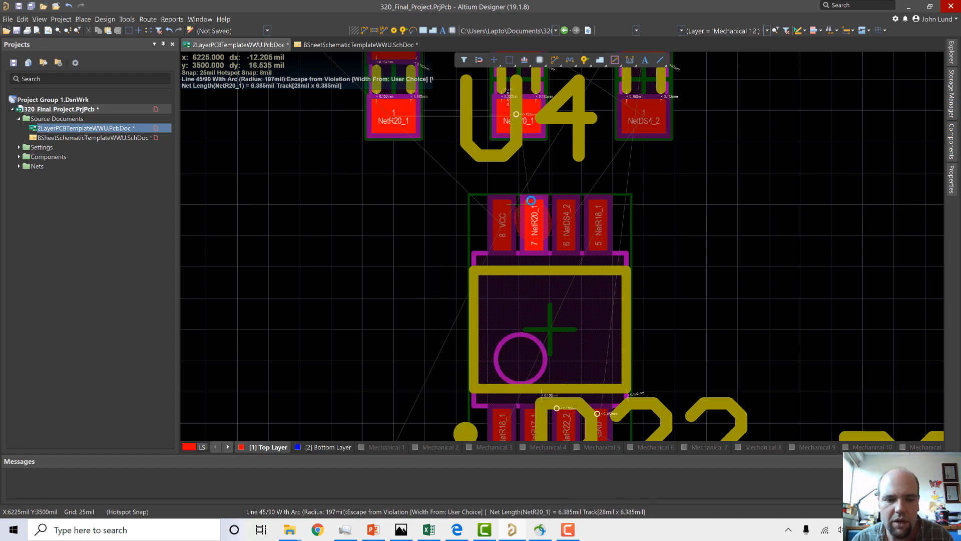
Set the interactive routing track width to 12 mil.
key(Tab)
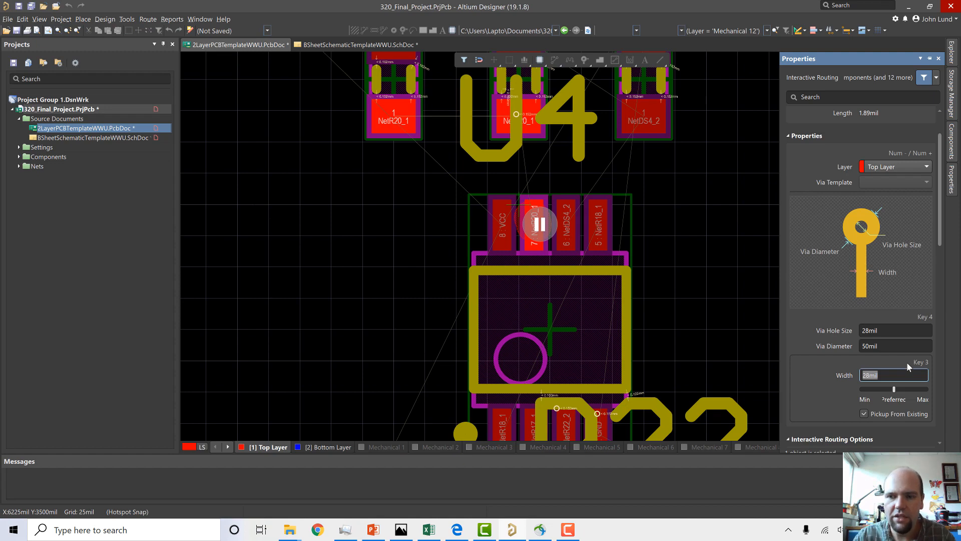
text(12)
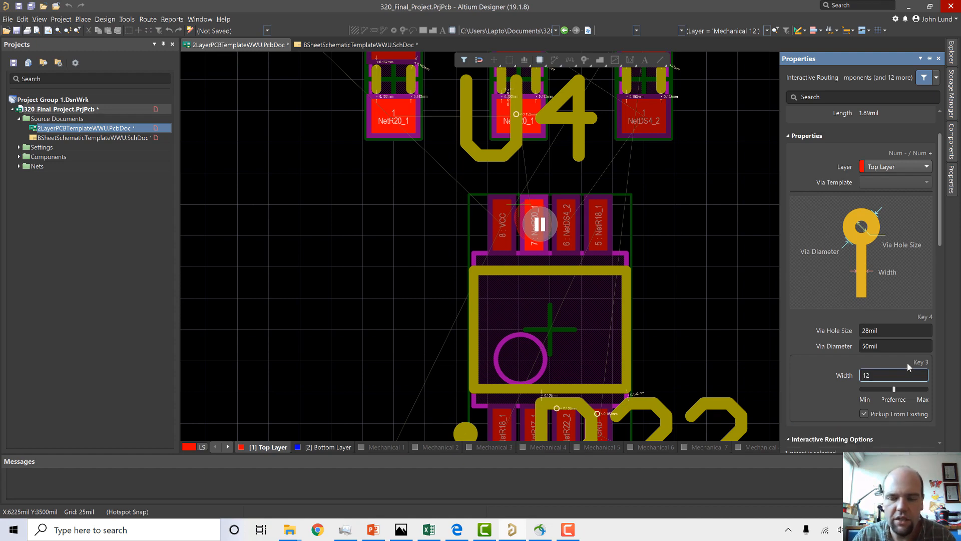
text(mil)
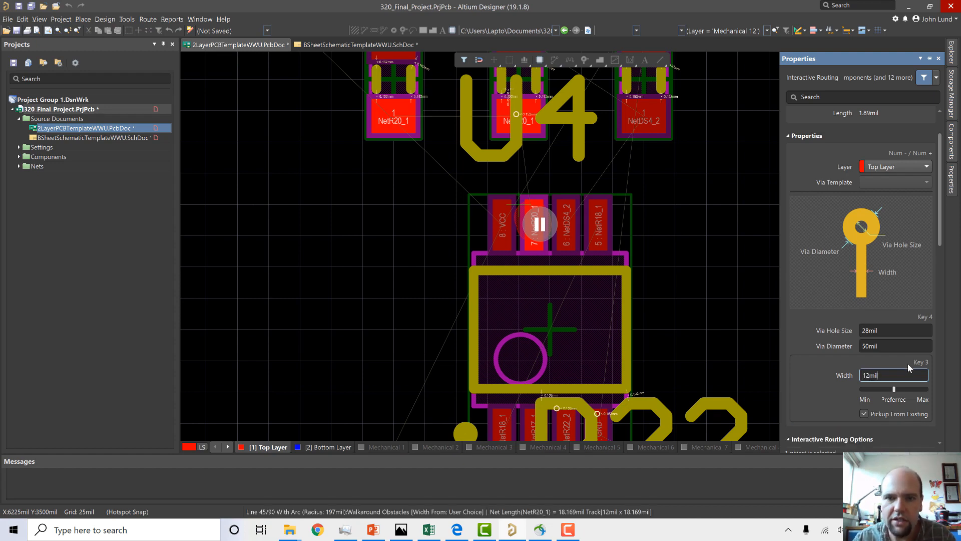
key(Return)
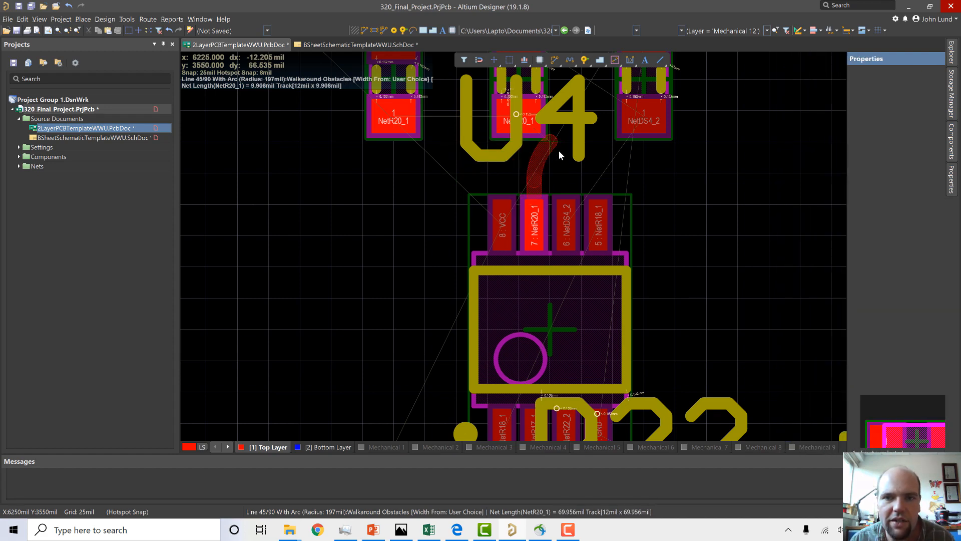
Use 45-degree track corners to route NetR20_1 from U4 pin 7 to pad 1 of the middle and left resistors above.
key(shift+space)
key(shift+space)
key(shift+space)
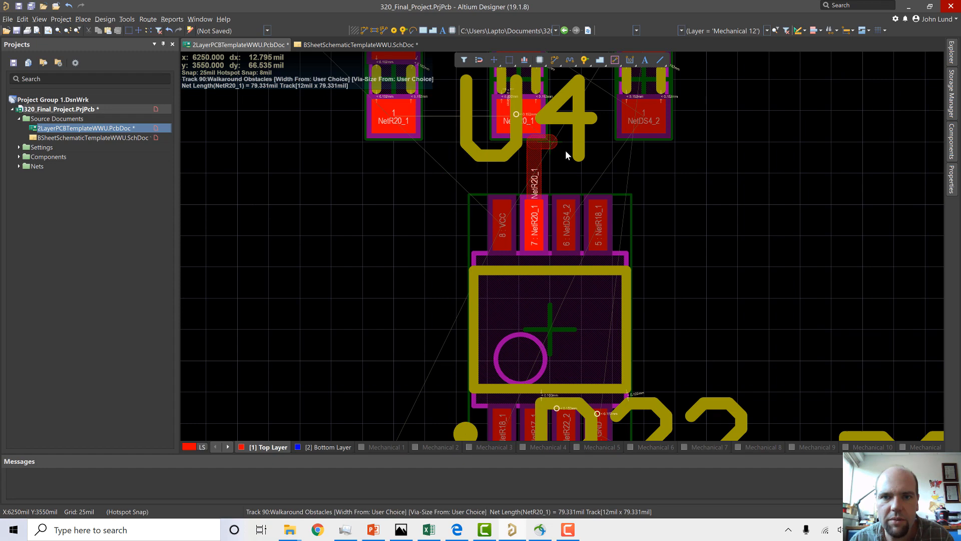
key(shift+space)
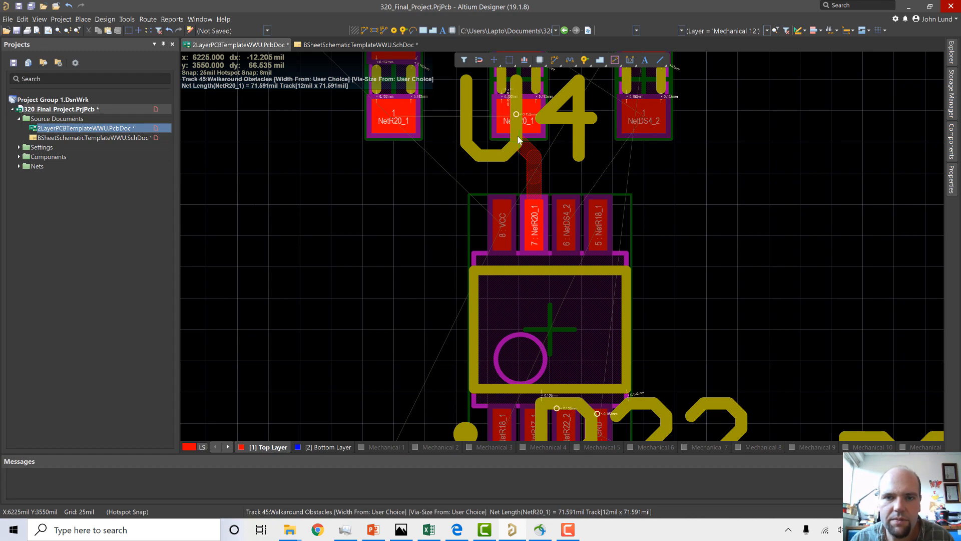
click(517, 123)
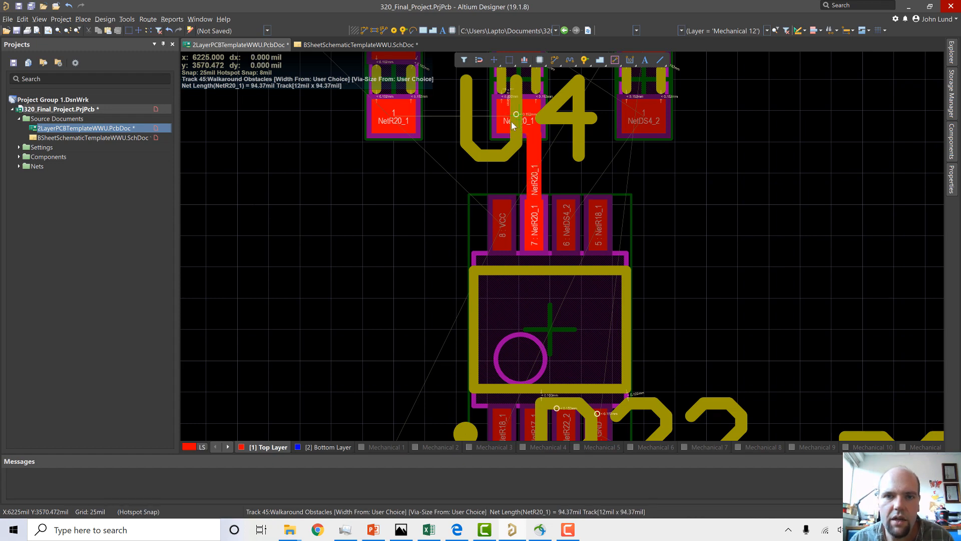
click(395, 121)
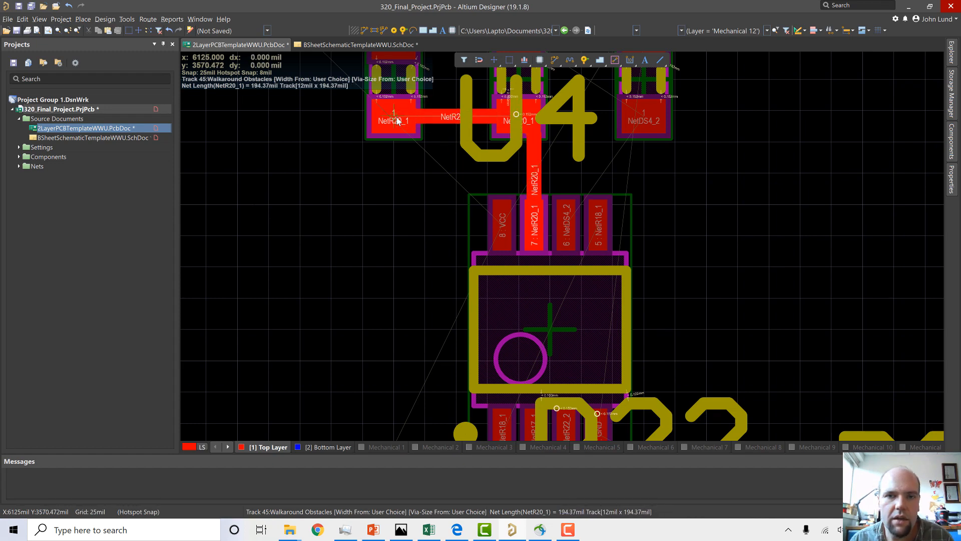
Route NetDS4_2 on the top layer from U4 pin 6 to pad 1 of the right resistor above U4.
click(567, 225)
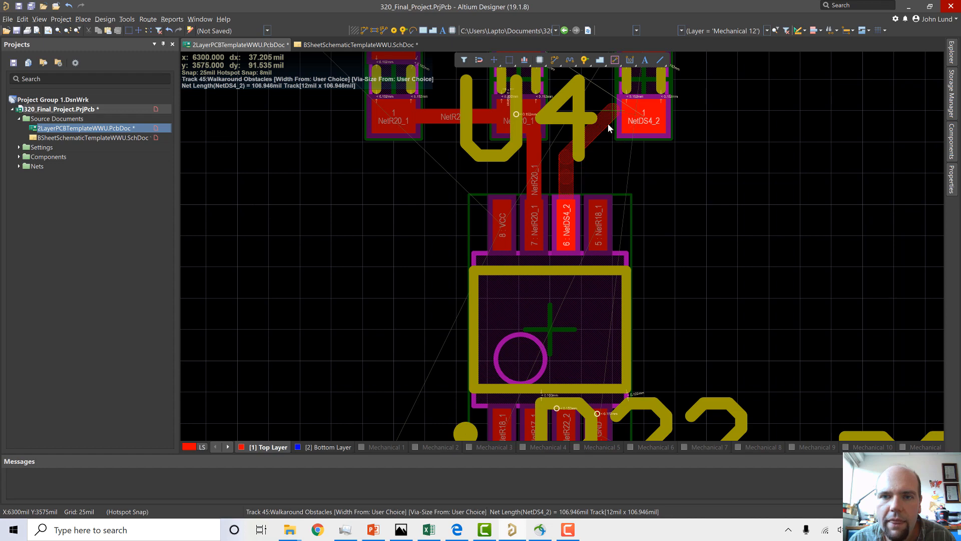
click(621, 125)
click(641, 118)
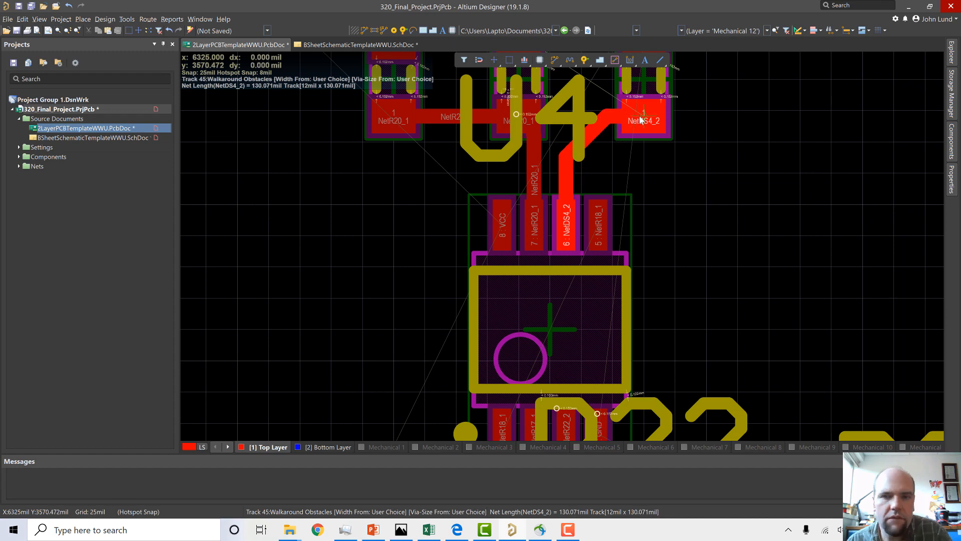
right_click(640, 118)
Route NetR18_1 diagonally beneath U4 from pin 1 to pin 5, setting the snap grid to 10 mil for the final bend.
ctrl+scroll(606, 158, down, 1)
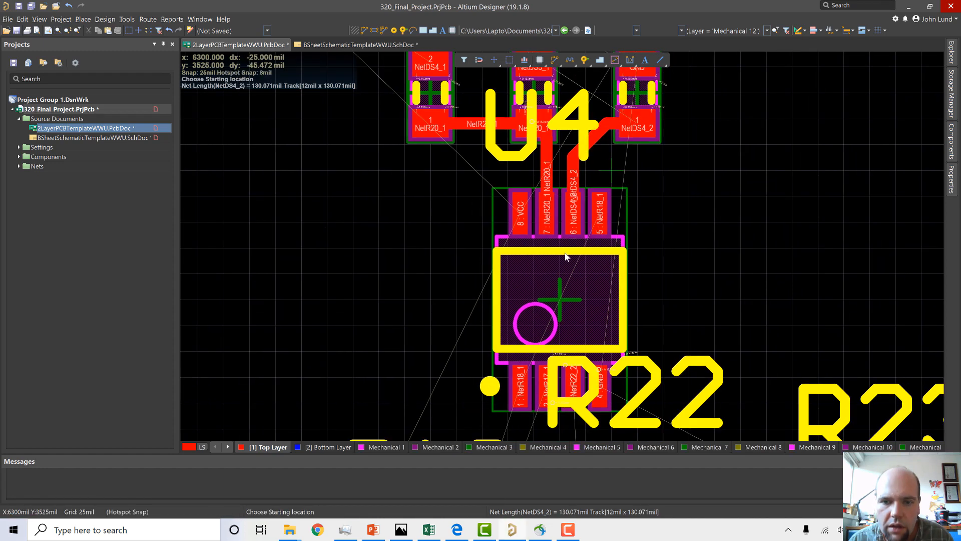
scroll(566, 257, down, 2)
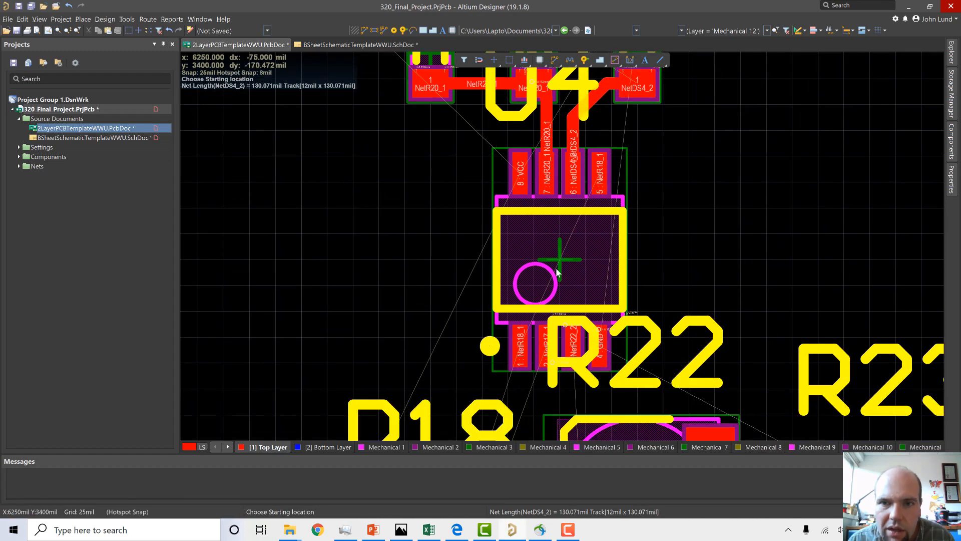
click(519, 348)
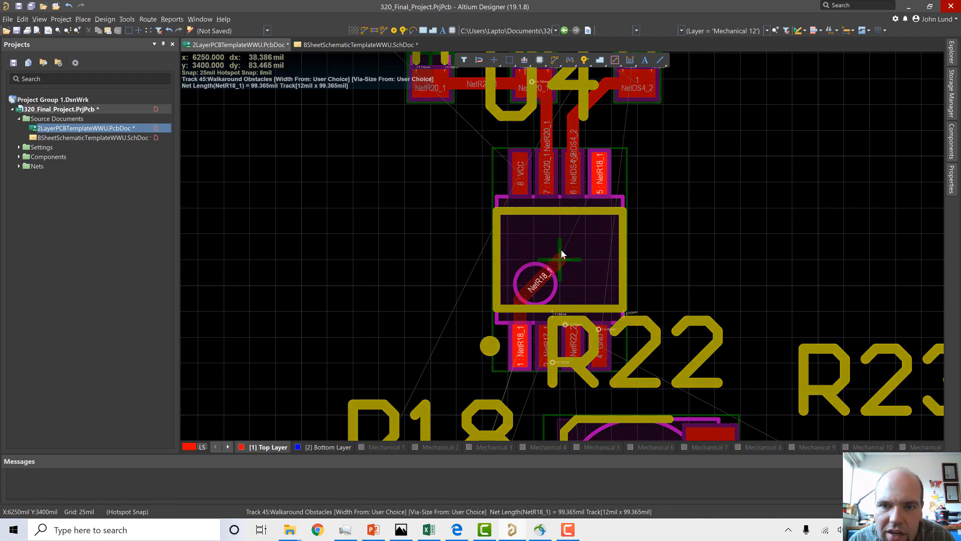
click(562, 253)
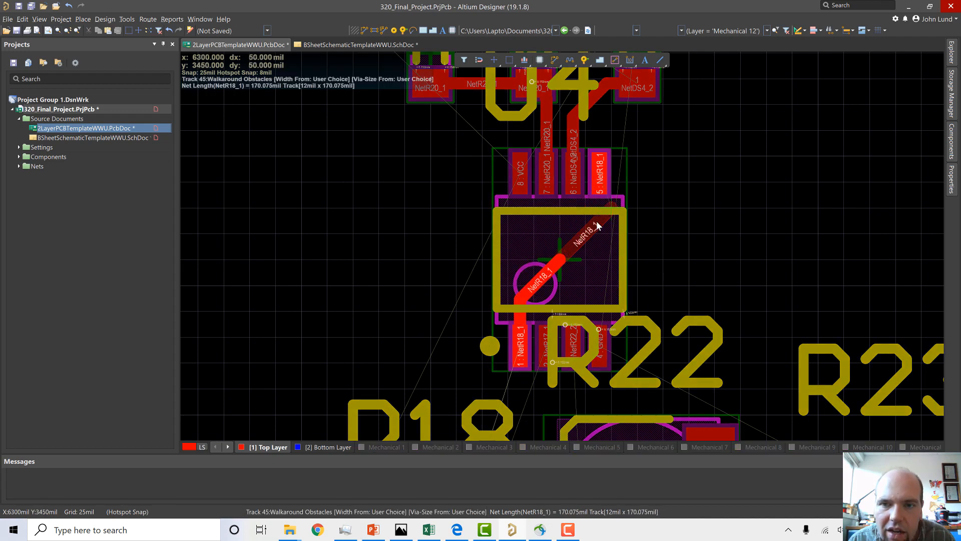
click(598, 228)
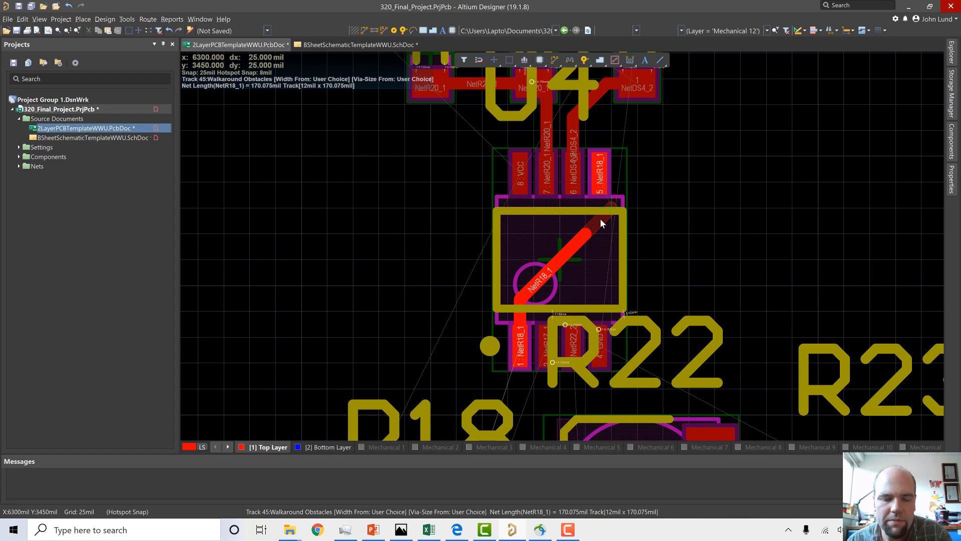
key(g)
key(Return)
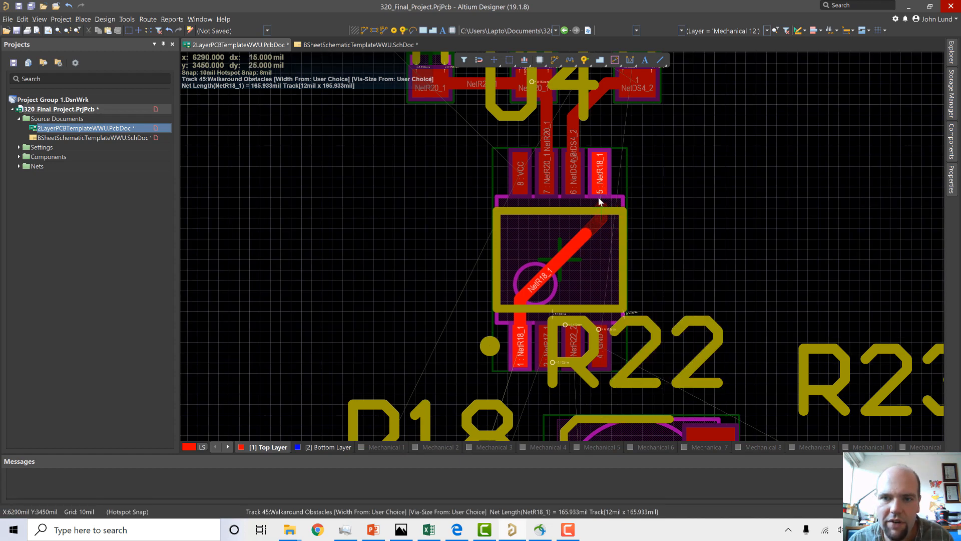
click(601, 174)
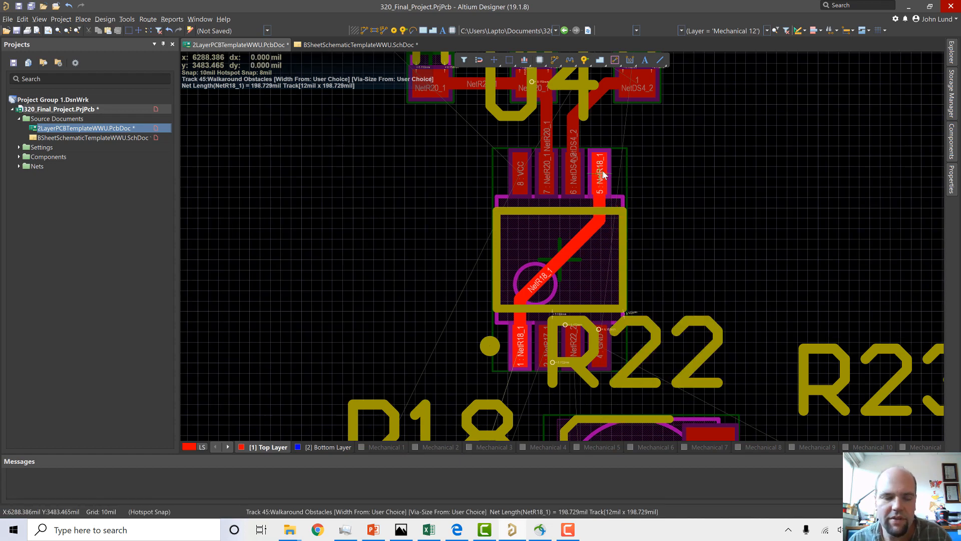
right_click(602, 173)
Route NetR18_1 between R18 pad 1 and U4 pin 1, and end the routing command.
ctrl+scroll(534, 285, down, 3)
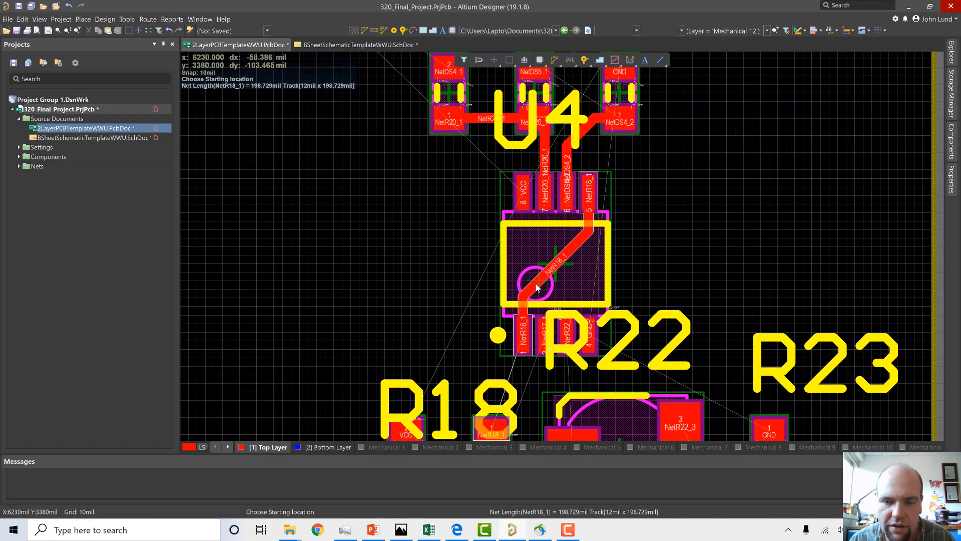
scroll(534, 289, down, 2)
scroll(520, 295, up, 1)
ctrl+scroll(513, 302, up, 3)
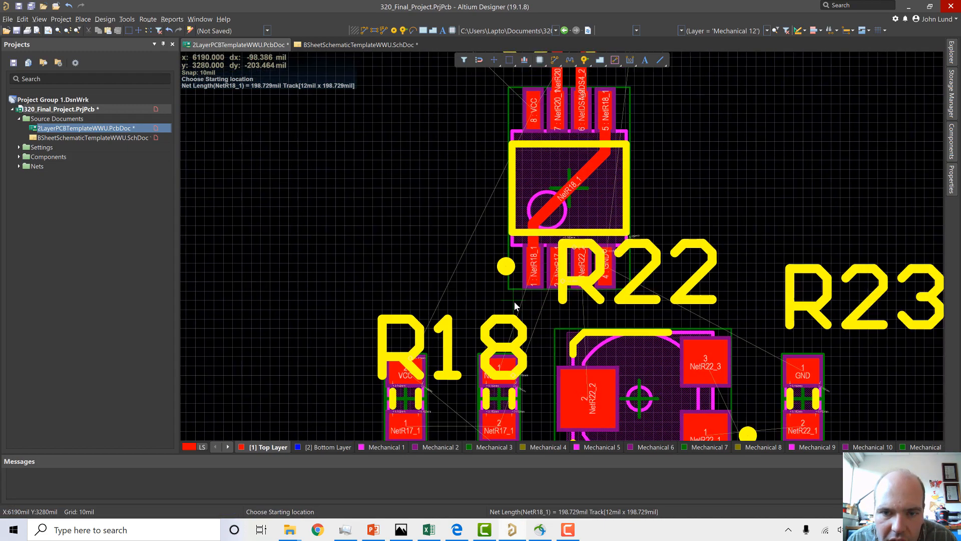
scroll(514, 302, down, 2)
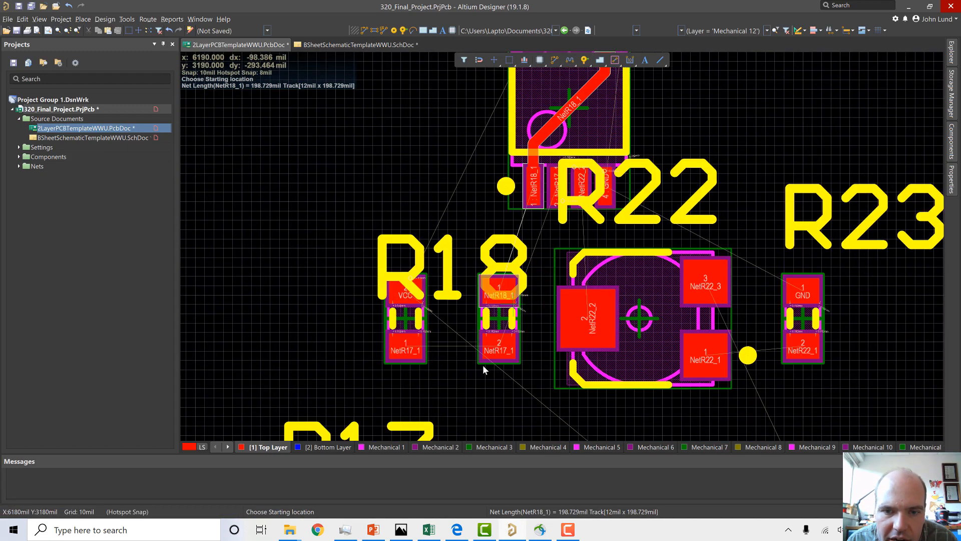
click(501, 290)
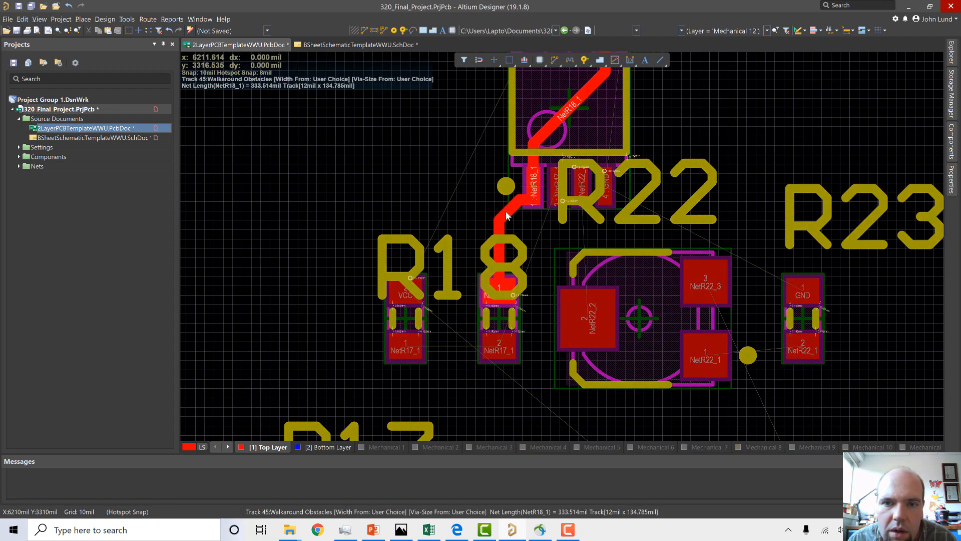
click(535, 188)
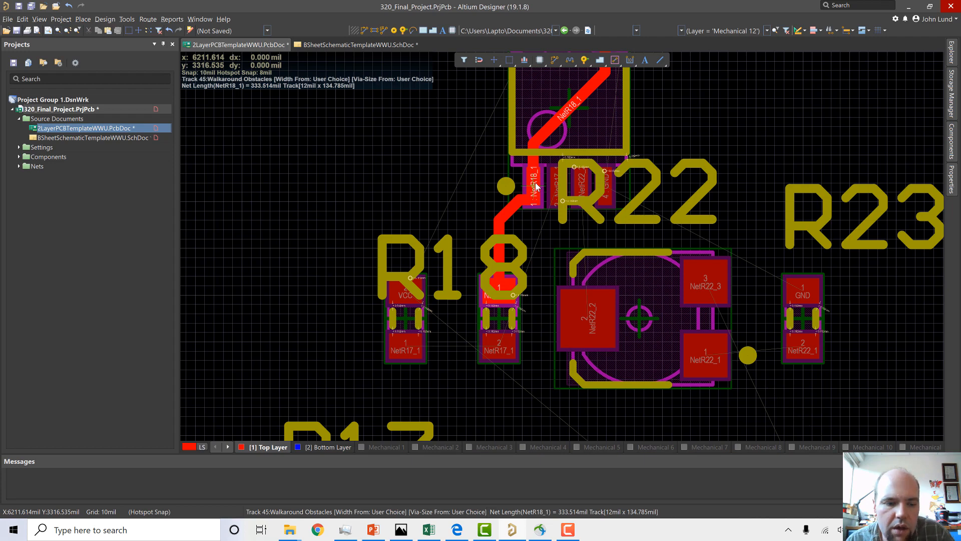
right_click(499, 333)
right_click(506, 345)
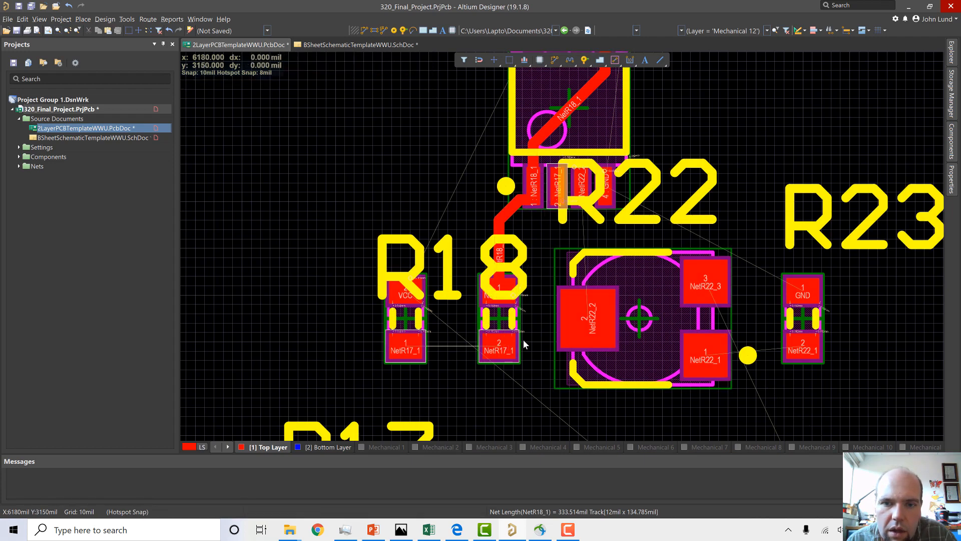
Route NetR17_1 from R18 pad 2 up between R18 and R22 to U4 pin 2.
key(ctrl+w)
click(523, 333)
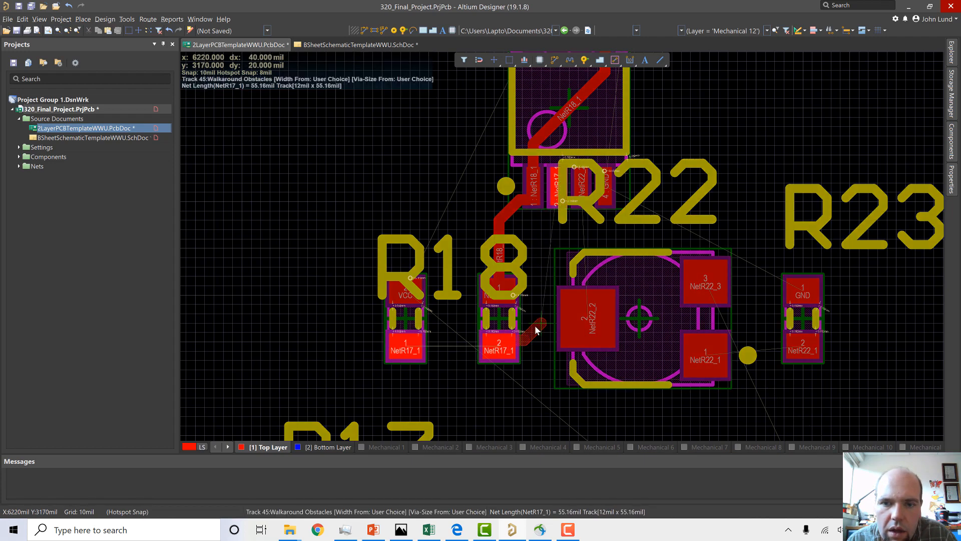
click(535, 325)
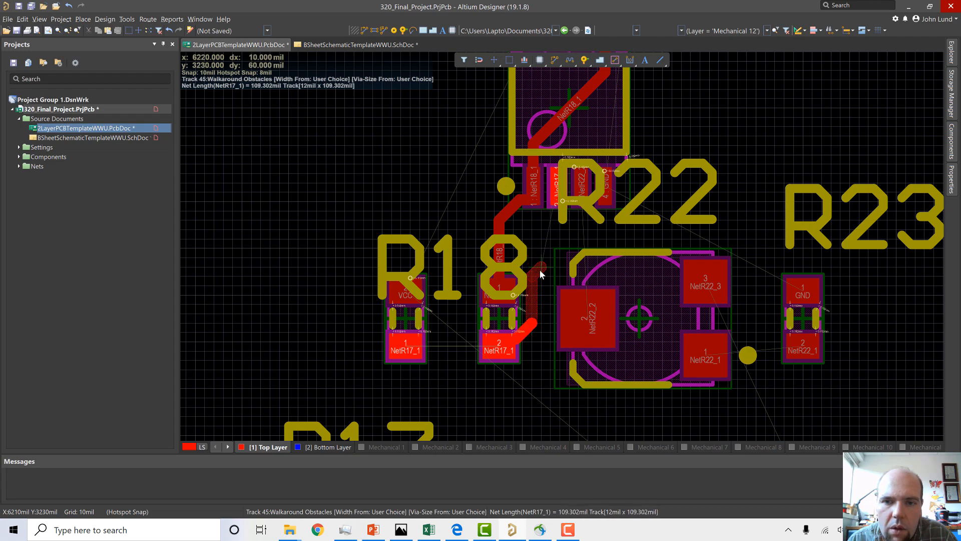
click(552, 229)
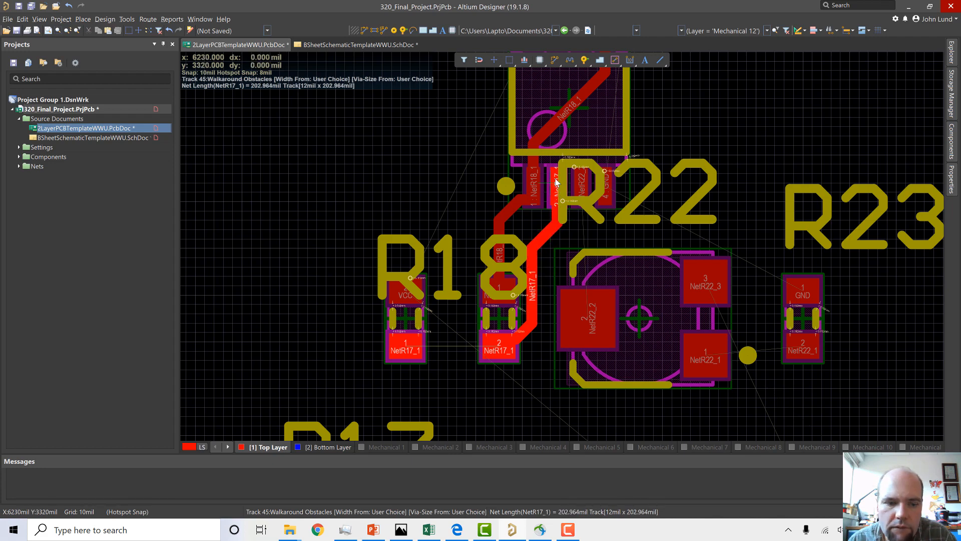
Finish the NetR17_1 track at U4 pin 2 and move the R22 designator off U4's pins to below the R22 component.
click(556, 183)
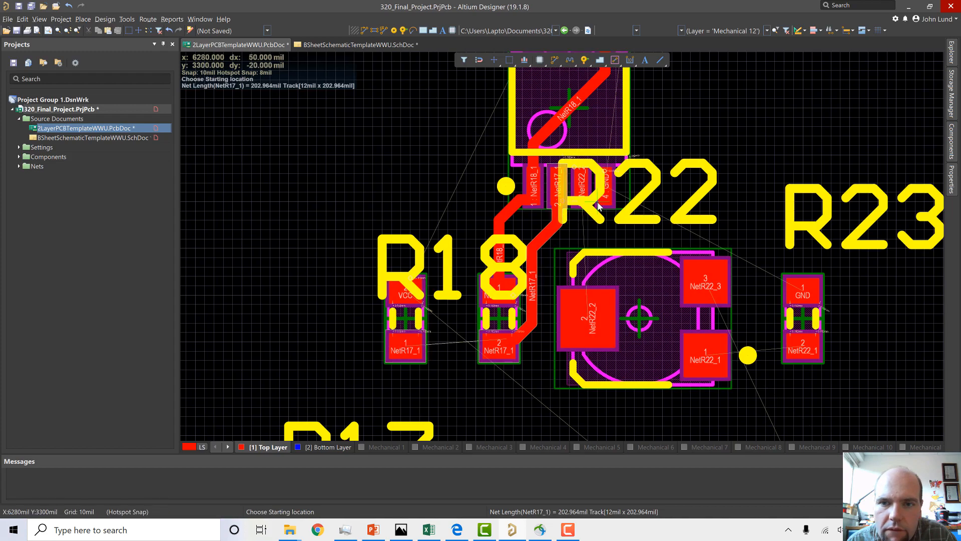
click(631, 211)
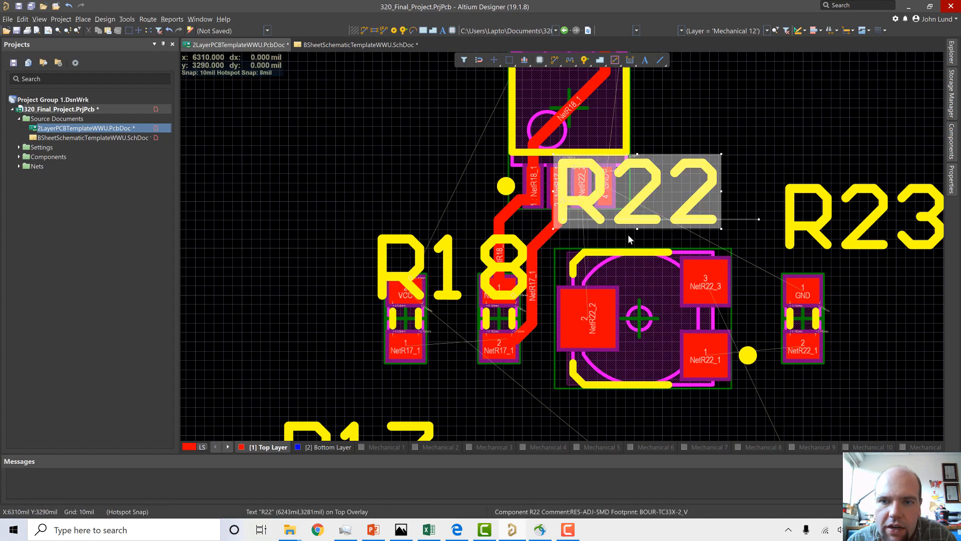
drag(628, 220, 568, 440)
Route NetR22_2 with a 12 mil track from R22 pad 2 to U4 pin 3 and adjust the short segment below the pin.
scroll(555, 205, up, 2)
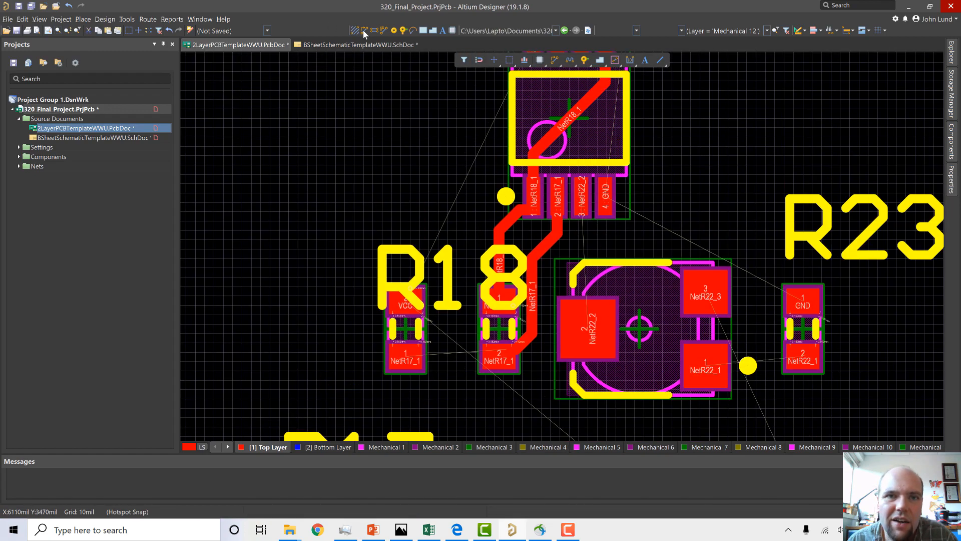
click(587, 311)
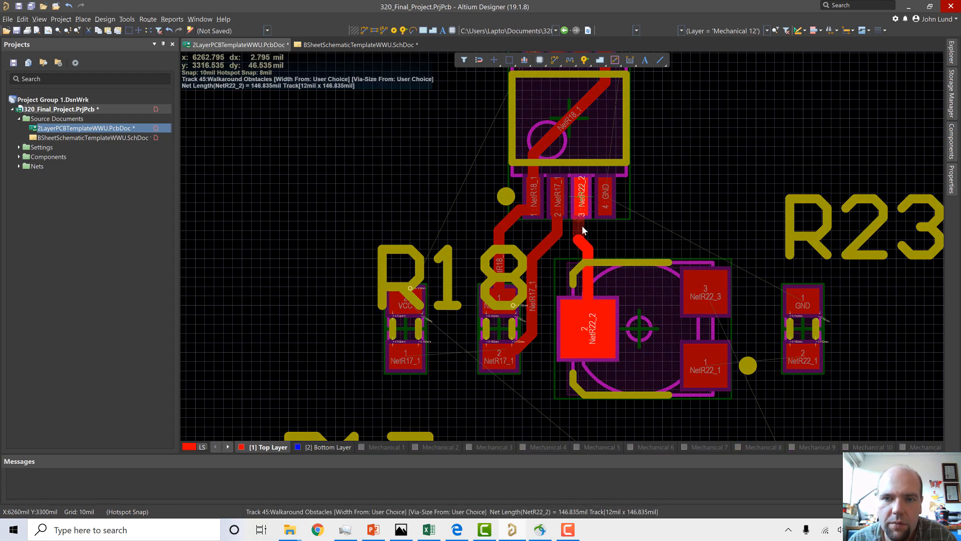
click(582, 197)
key(Escape)
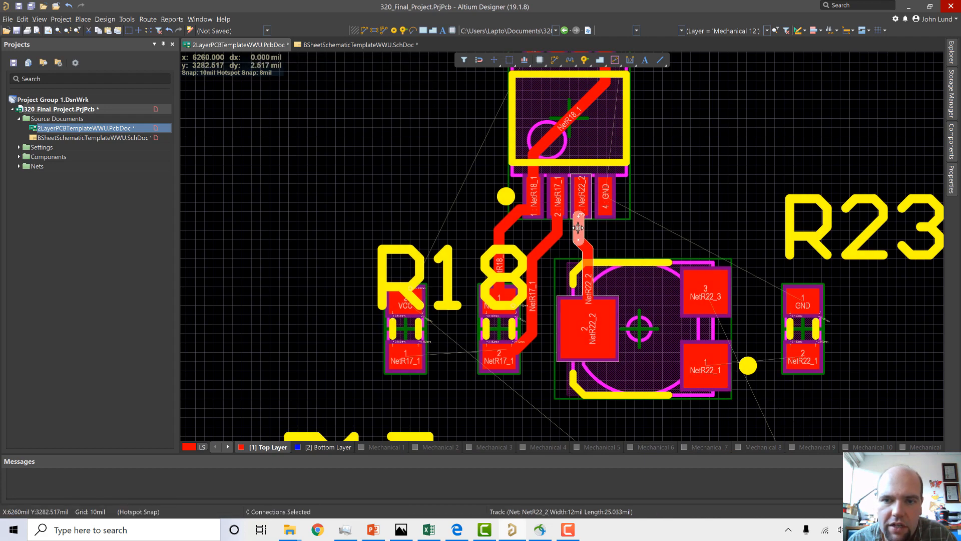
mouse_move(578, 227)
mouse_down()
mouse_move(587, 227)
mouse_move(579, 245)
mouse_up()
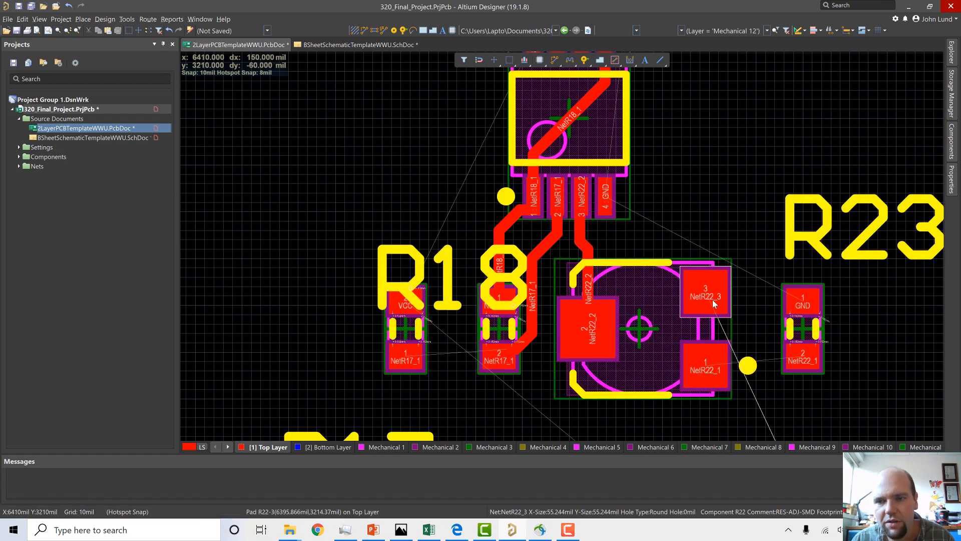
Route NetR17_1 between R17 pad 1 and R18 pad 2, and NetR22_1 between R22 pad 1 and R23 pad 2, with 12 mil tracks.
scroll(567, 234, down, 2)
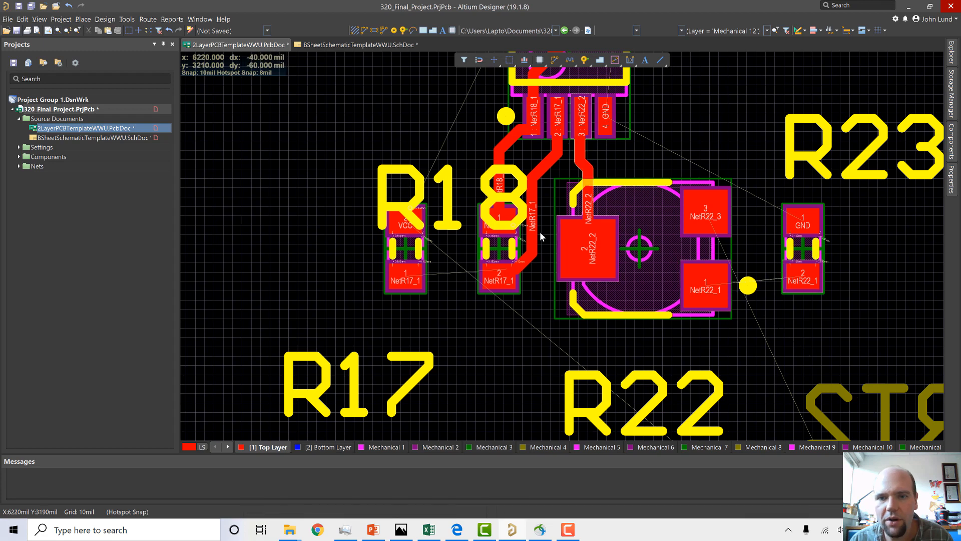
scroll(531, 260, down, 2)
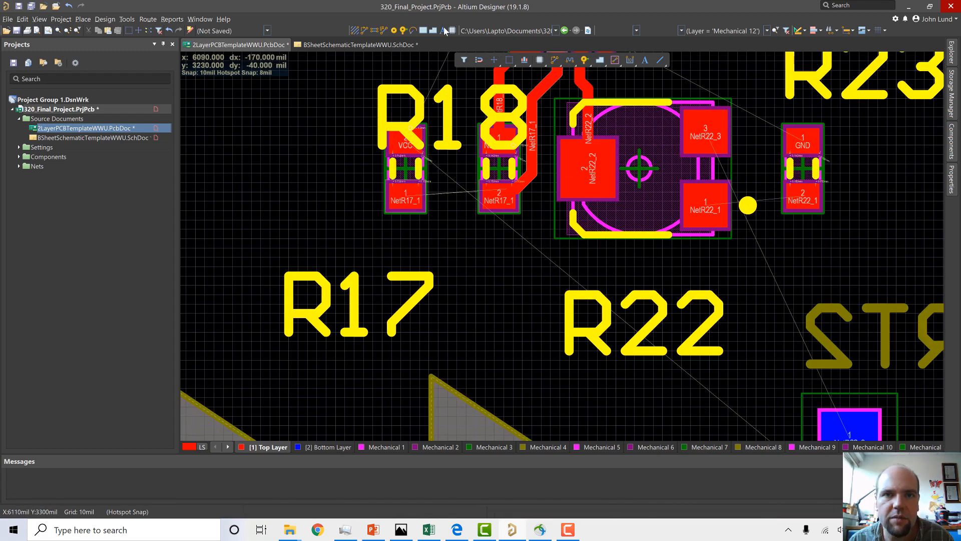
click(405, 198)
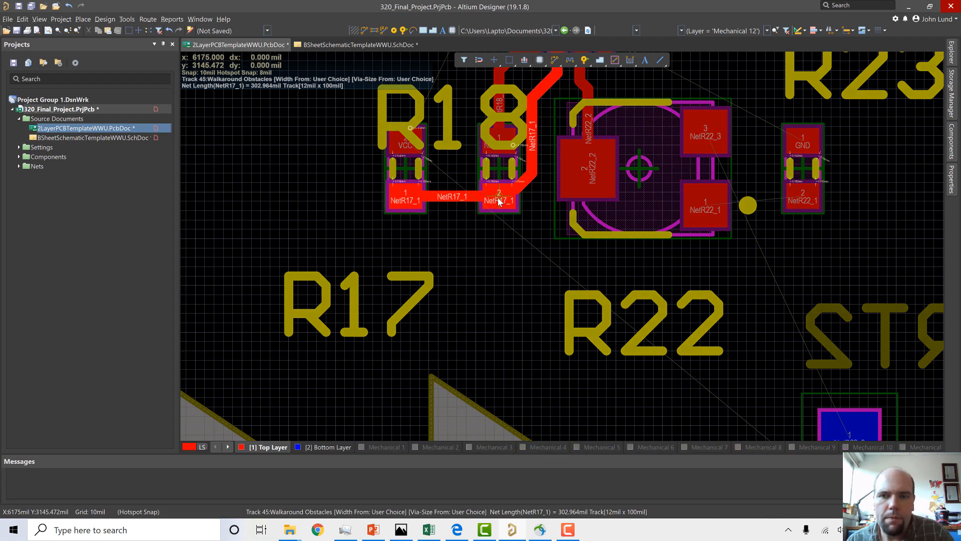
click(499, 201)
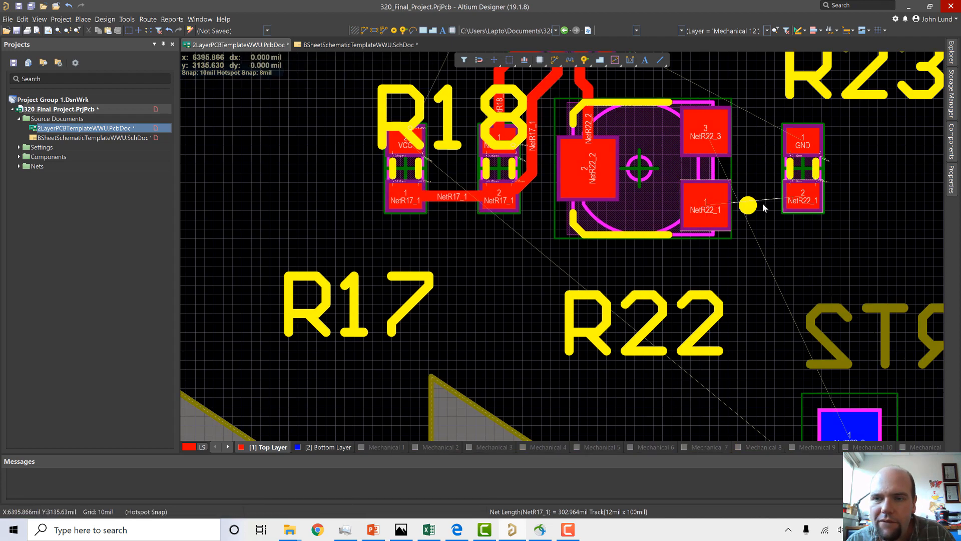
click(715, 210)
click(805, 201)
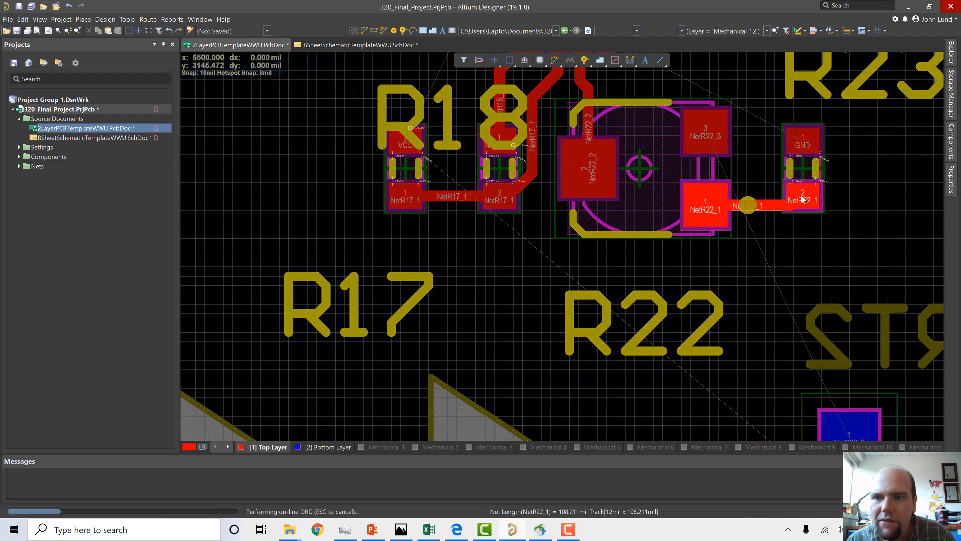
Route GND with a 28 mil top-layer track from R23 pad 1 diagonally over R22 to U4 pin 4.
scroll(779, 172, up, 1)
scroll(779, 173, up, 1)
scroll(778, 173, down, 3)
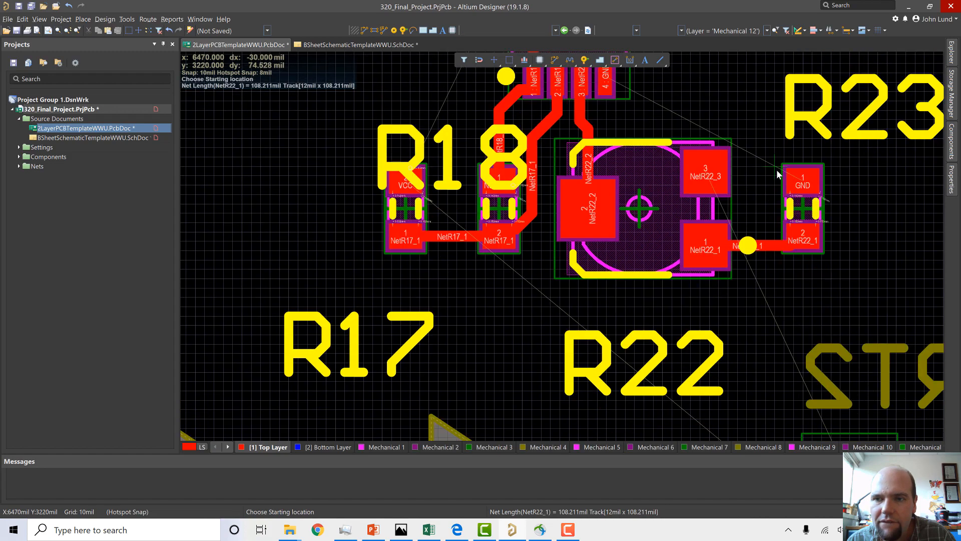
scroll(771, 171, up, 3)
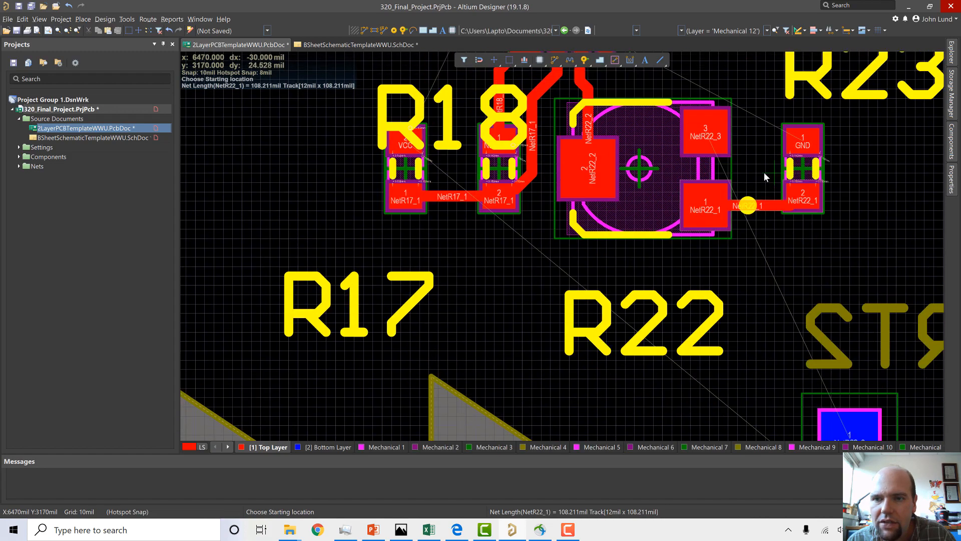
scroll(752, 140, up, 1)
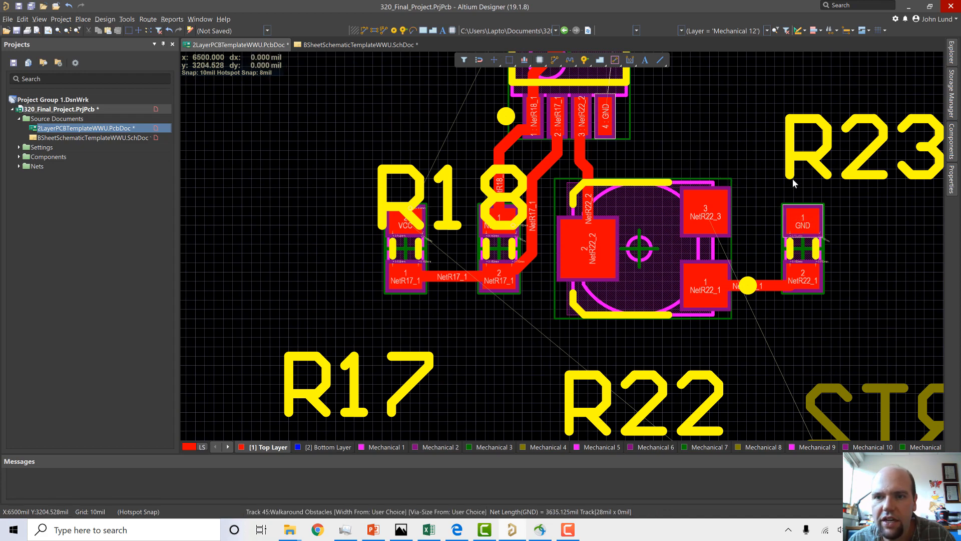
click(803, 217)
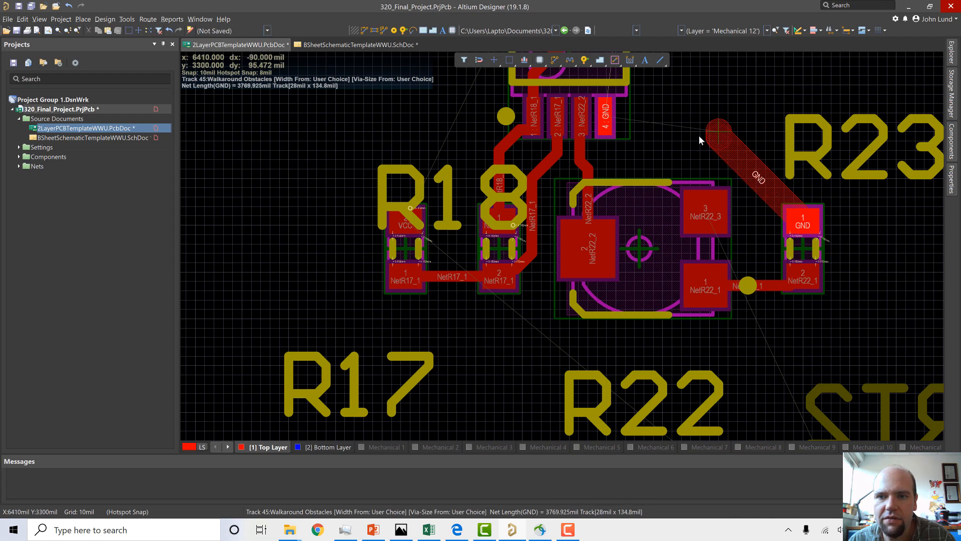
click(614, 120)
key(Escape)
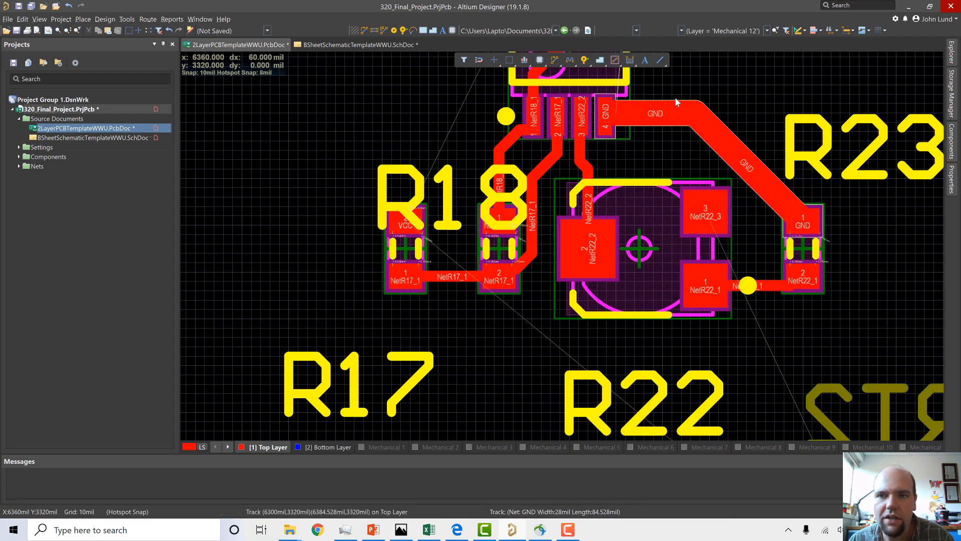
Route a 28 mil GND track from the existing GND line near R8 down and around beneath R17 and R22 to R23 pad 1.
scroll(671, 130, up, 5)
ctrl+scroll(654, 186, down, 2)
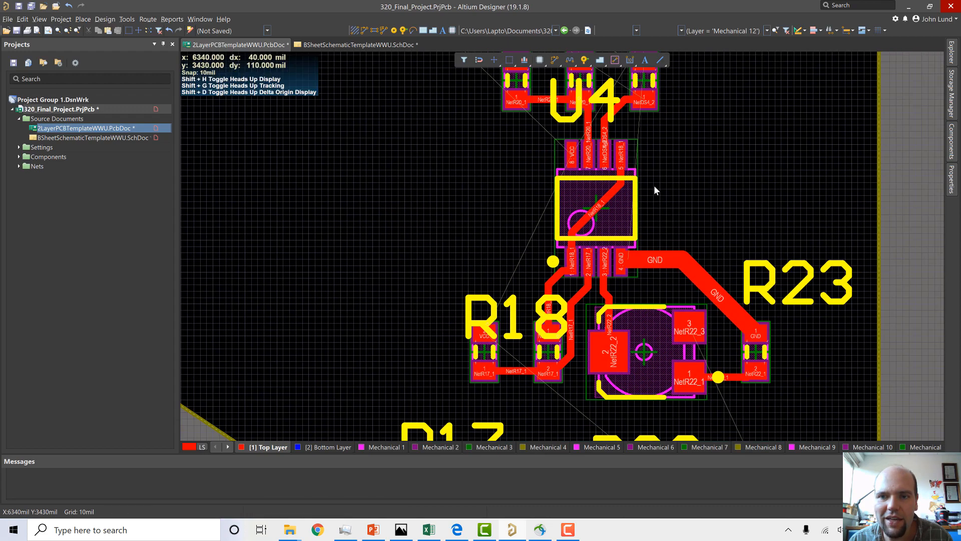
ctrl+scroll(651, 195, down, 1)
scroll(647, 206, down, 3)
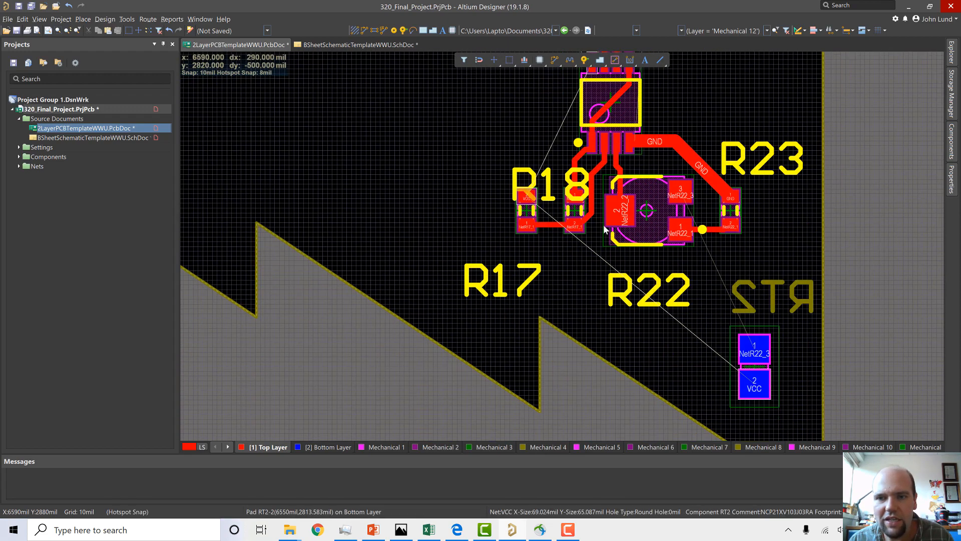
ctrl+scroll(548, 246, up, 1)
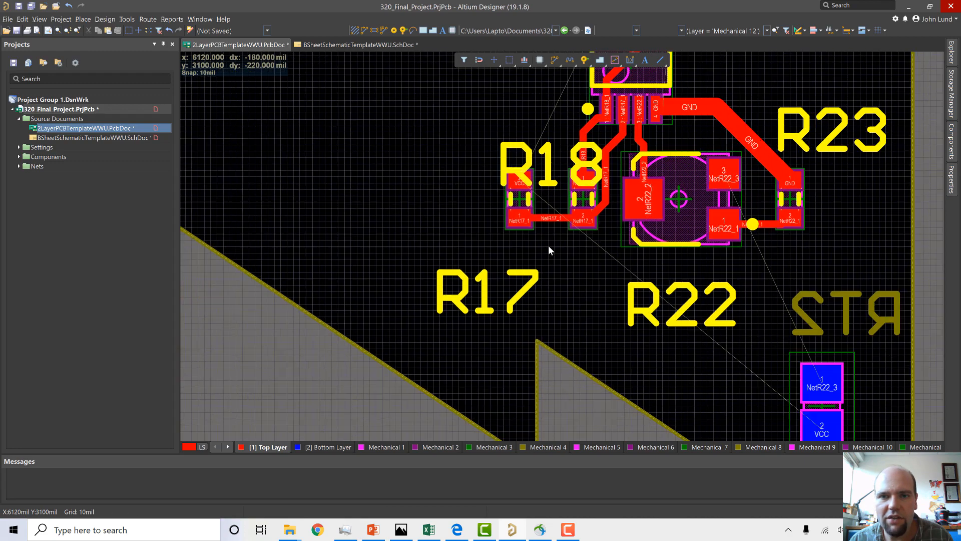
scroll(548, 245, up, 5)
ctrl+scroll(432, 226, down, 1)
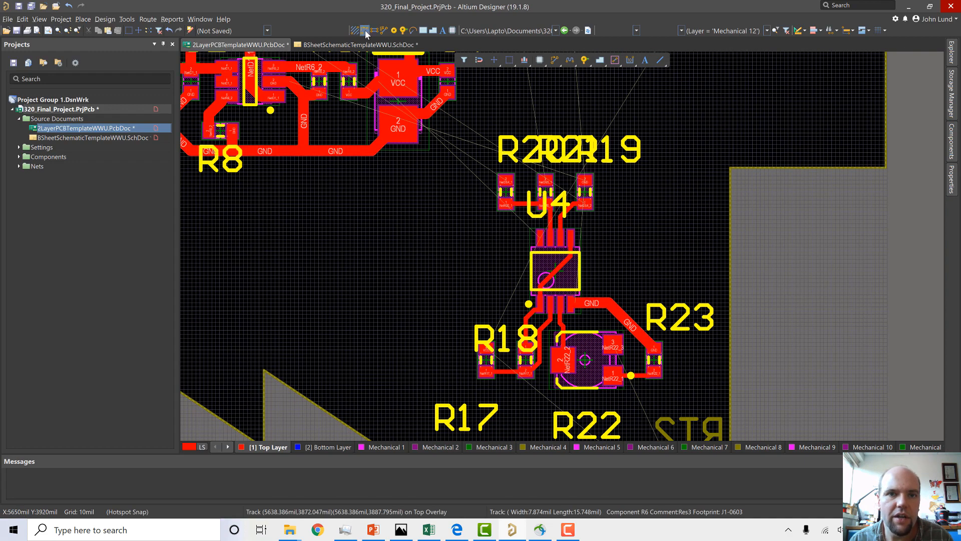
click(370, 156)
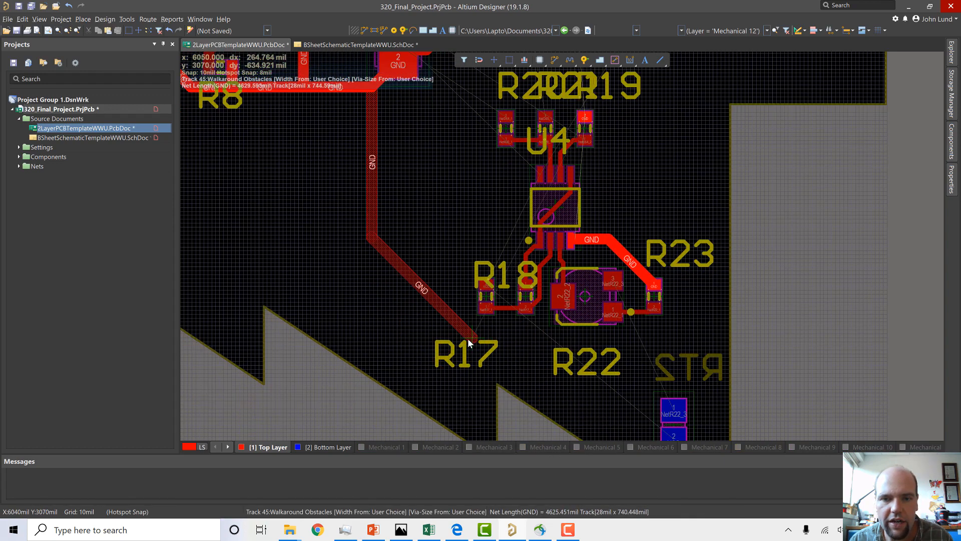
click(469, 338)
click(545, 363)
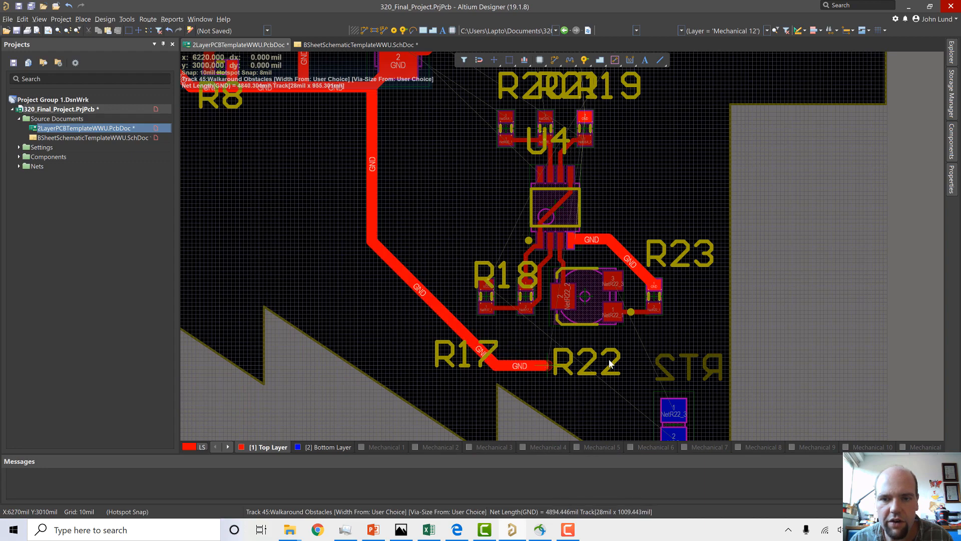
click(675, 340)
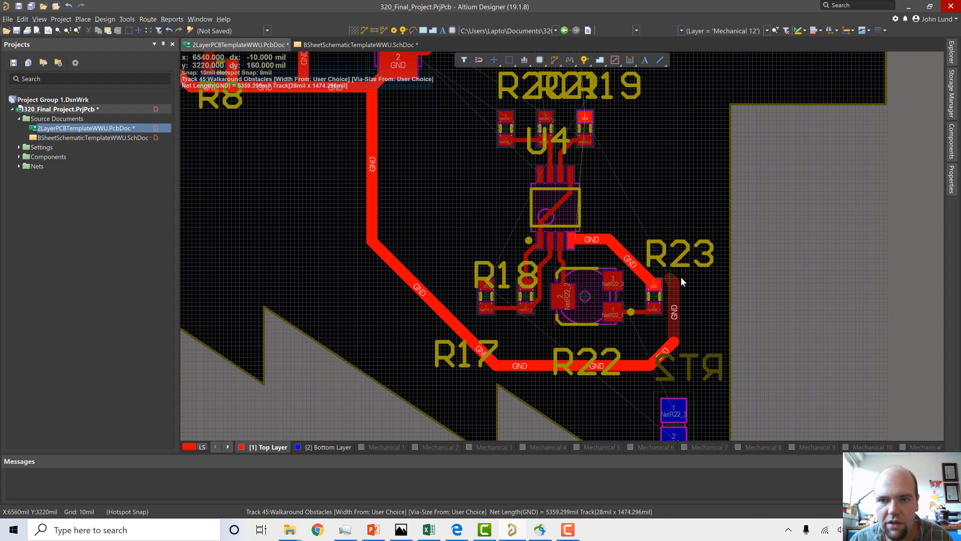
click(665, 285)
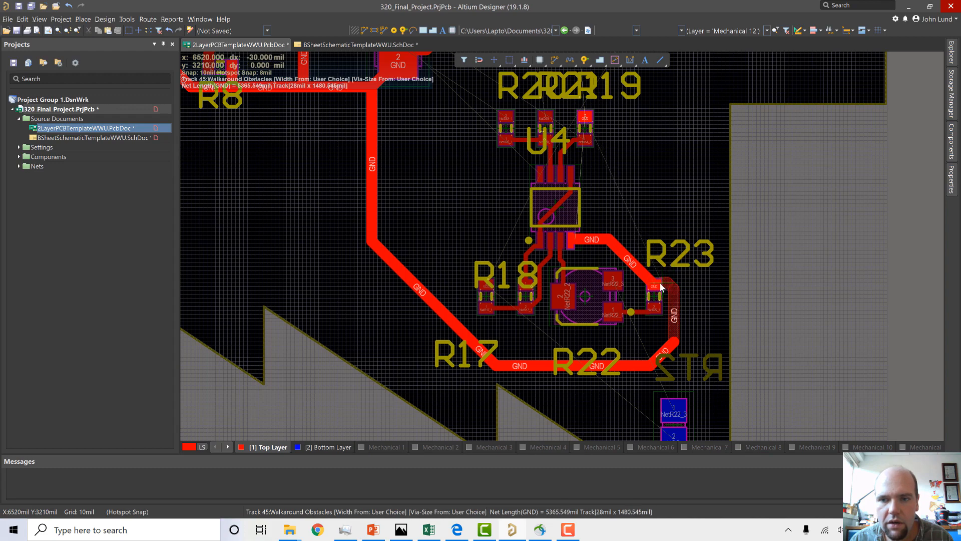
click(656, 287)
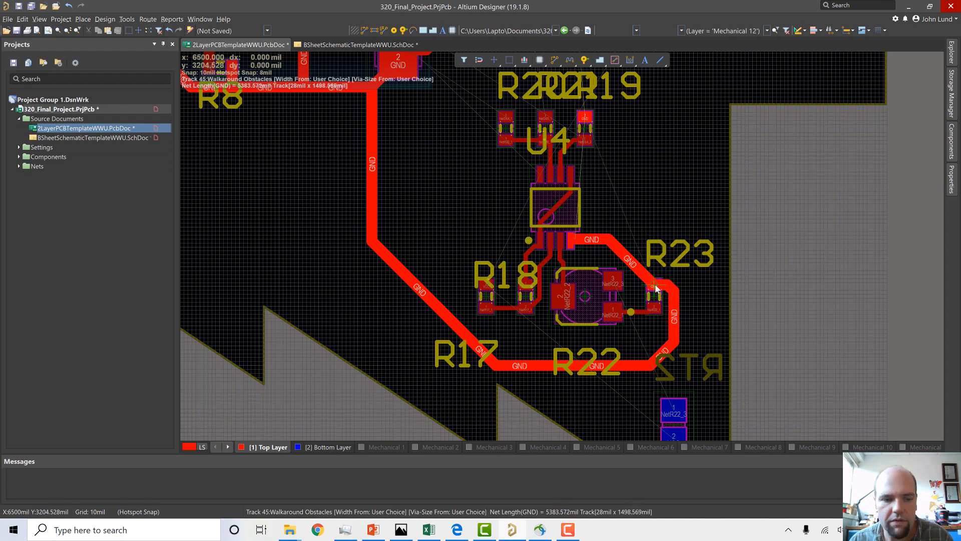
right_click(653, 277)
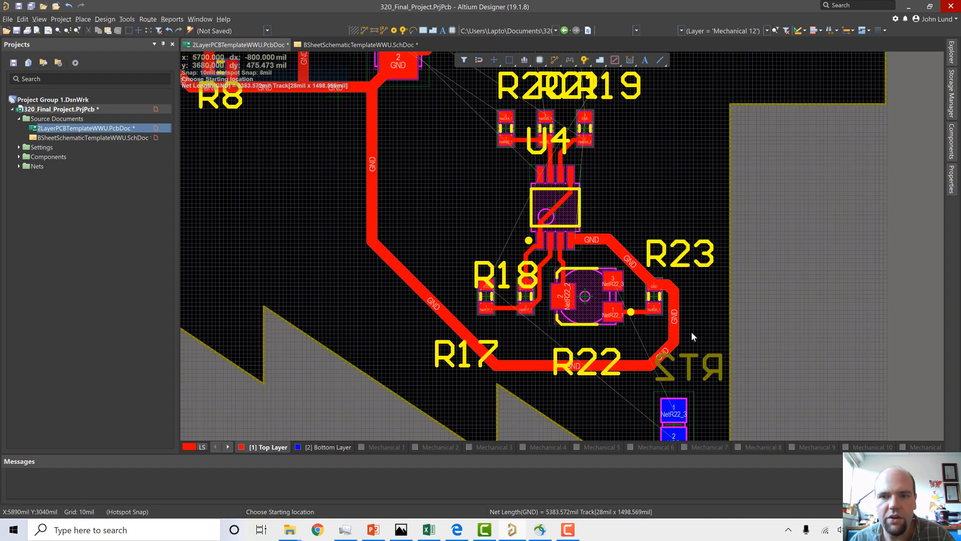
Route VCC with a 28 mil track from R17 pad 2 up beside U4 to U4 pin 8.
ctrl+scroll(533, 181, up, 1)
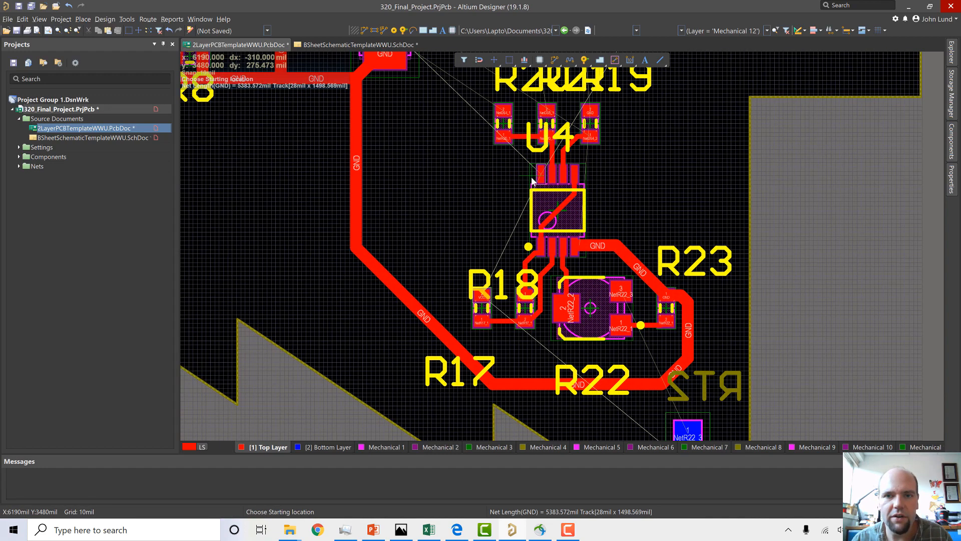
ctrl+scroll(533, 181, up, 1)
scroll(532, 182, down, 2)
ctrl+scroll(530, 182, up, 2)
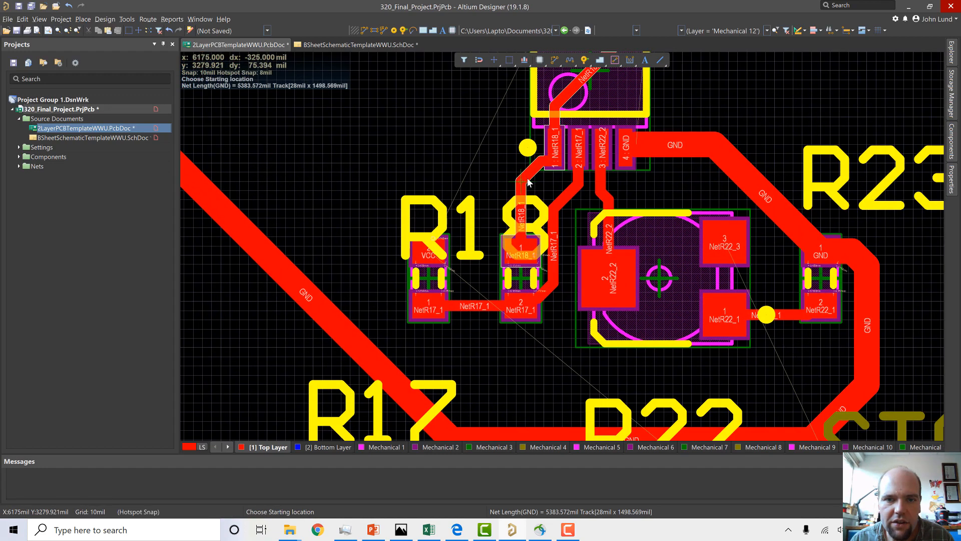
scroll(528, 182, up, 2)
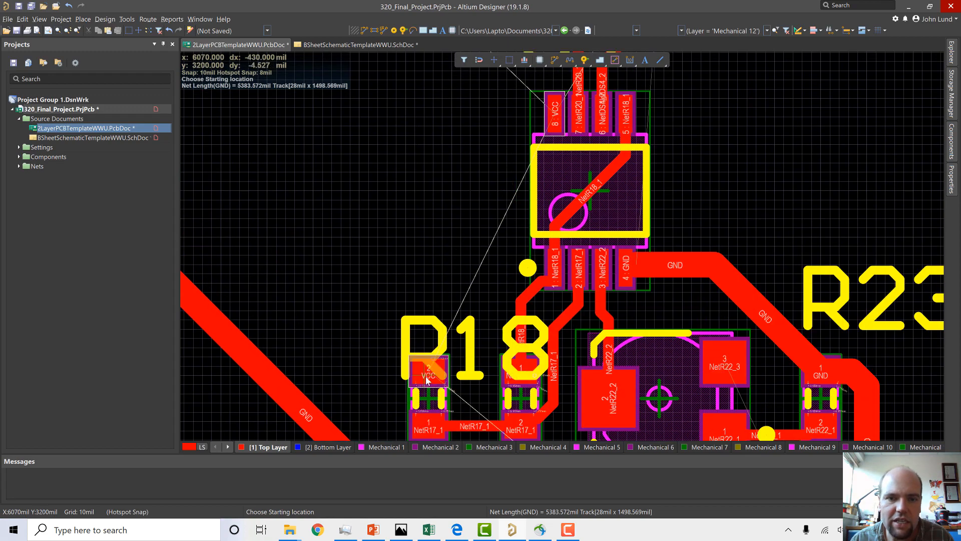
click(424, 388)
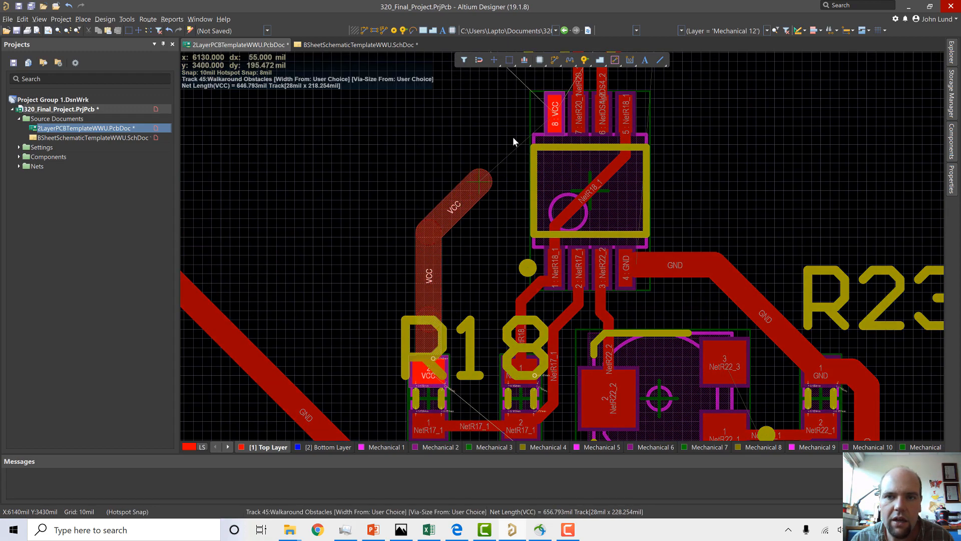
click(545, 110)
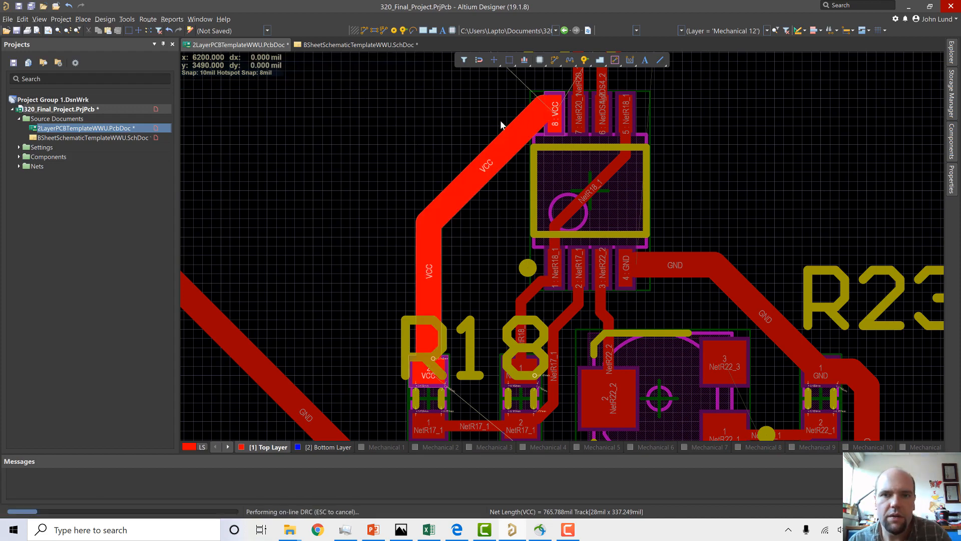
Route VCC with a 28 mil top-layer track from the bend of the U4 VCC track up to C4's VCC pad.
ctrl+scroll(503, 124, down, 3)
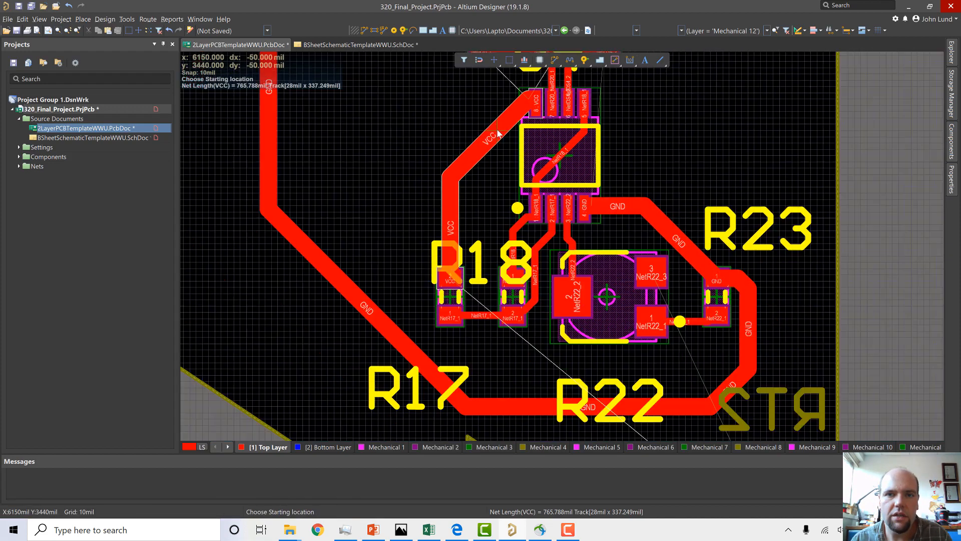
ctrl+scroll(497, 129, down, 2)
scroll(441, 115, up, 4)
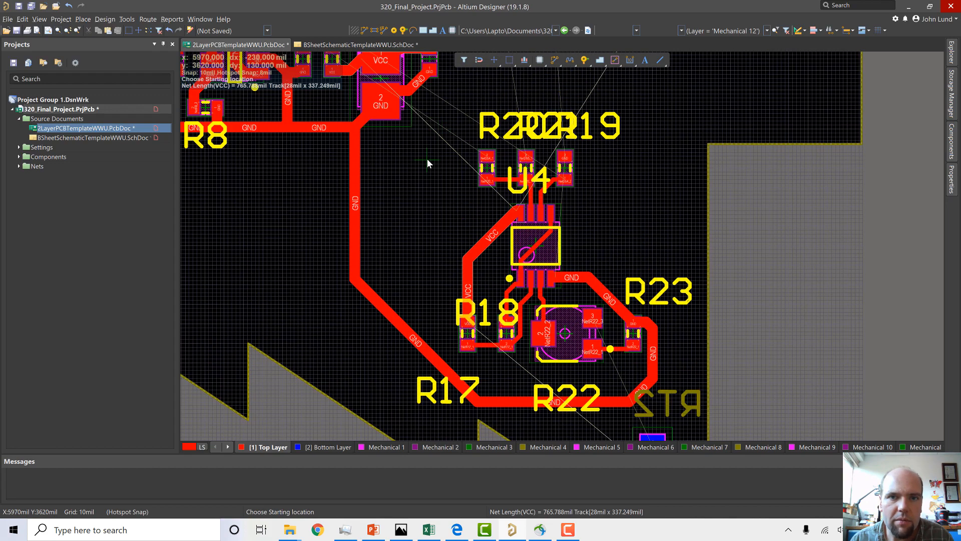
scroll(428, 164, up, 3)
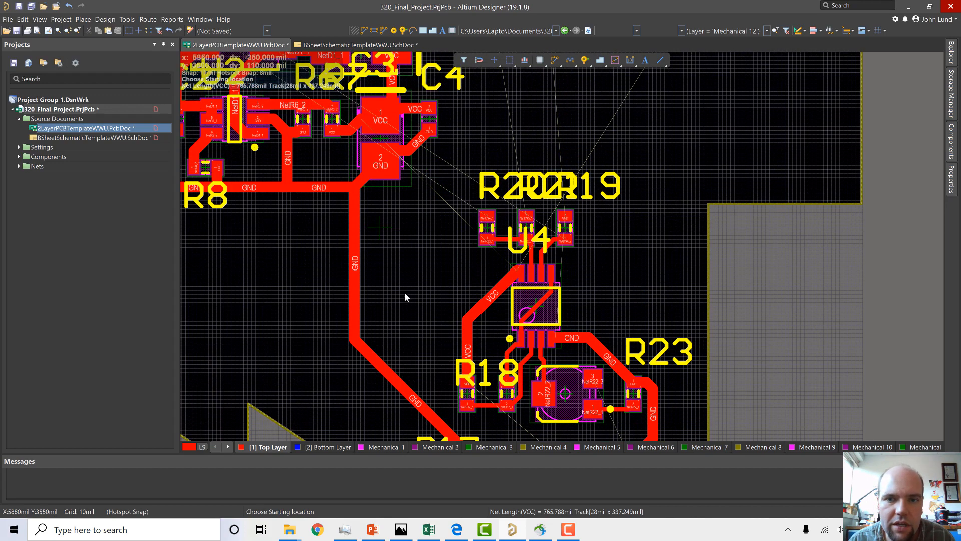
click(466, 316)
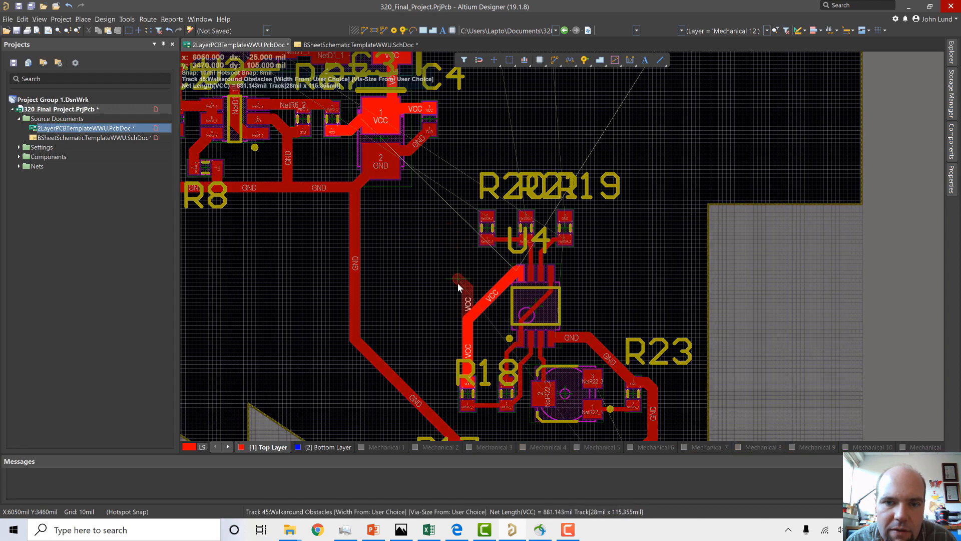
click(436, 111)
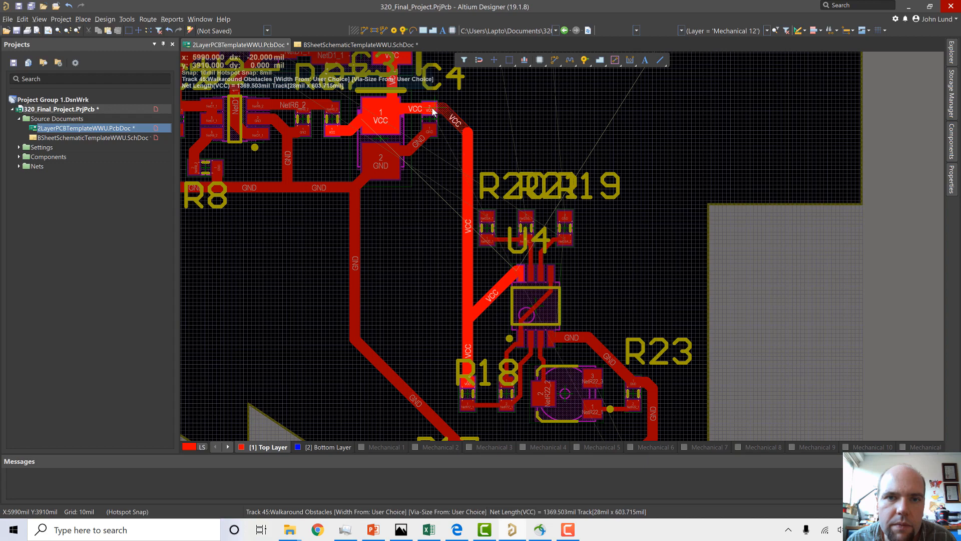
click(429, 110)
right_click(429, 112)
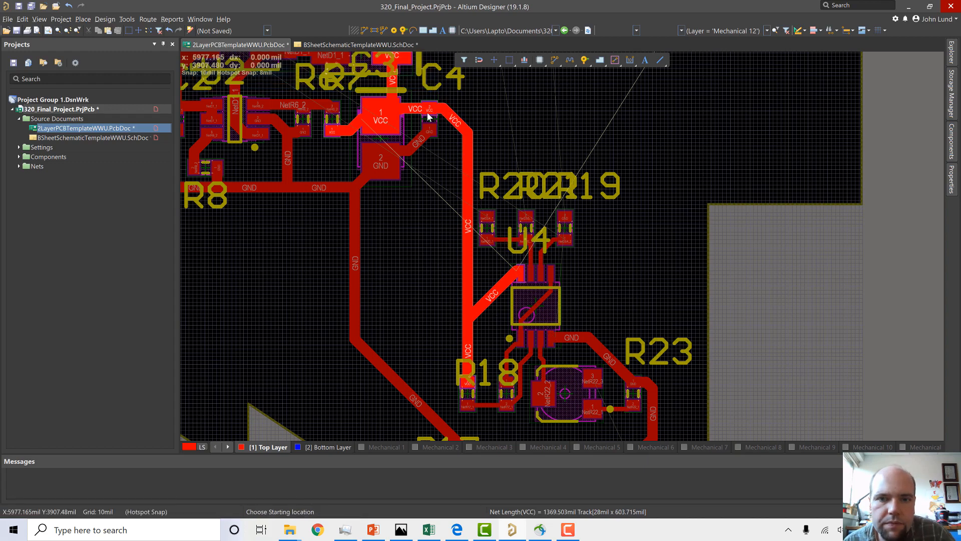
right_click(427, 156)
Examine the routed U4 section, its remaining connections and the unplaced U3 circuit parts across the board.
ctrl+scroll(507, 226, down, 3)
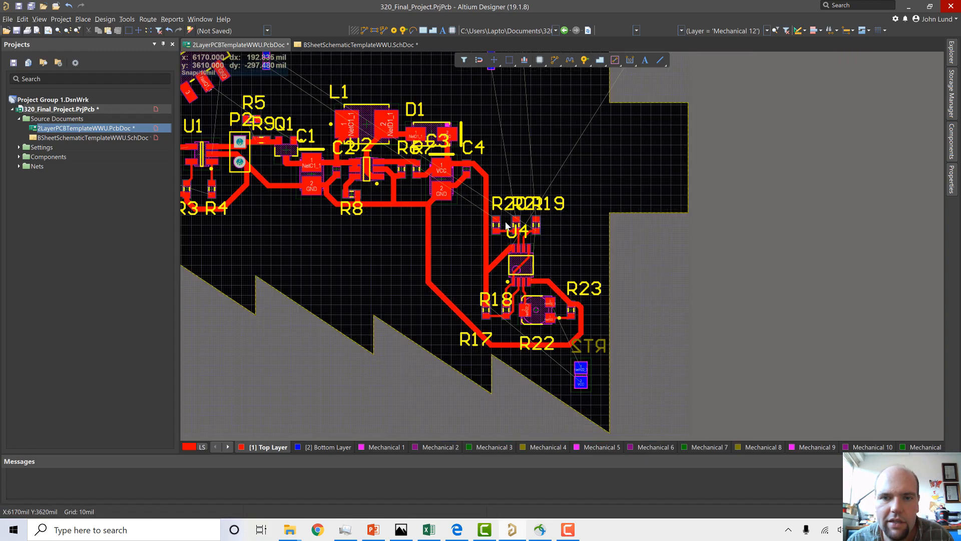
scroll(602, 233, up, 4)
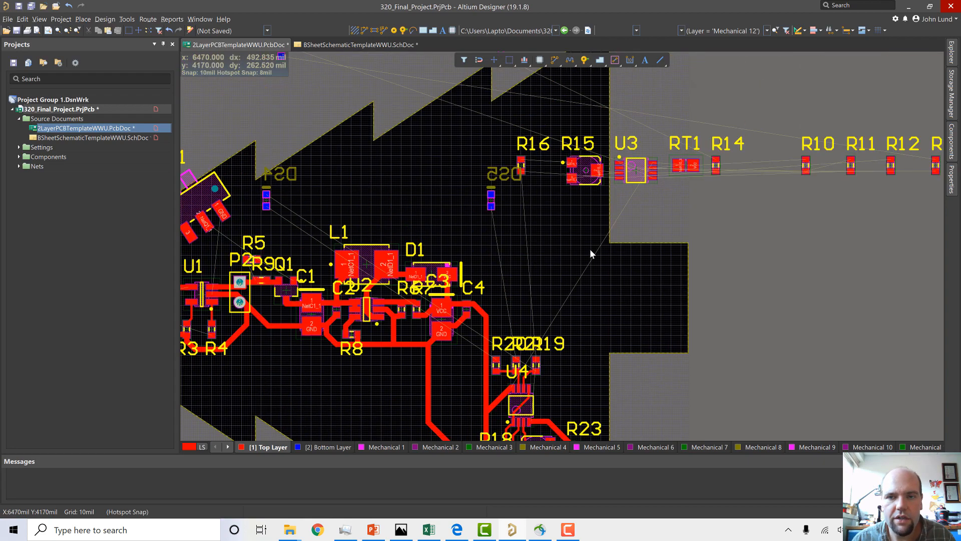
scroll(632, 248, down, 4)
ctrl+scroll(512, 223, up, 3)
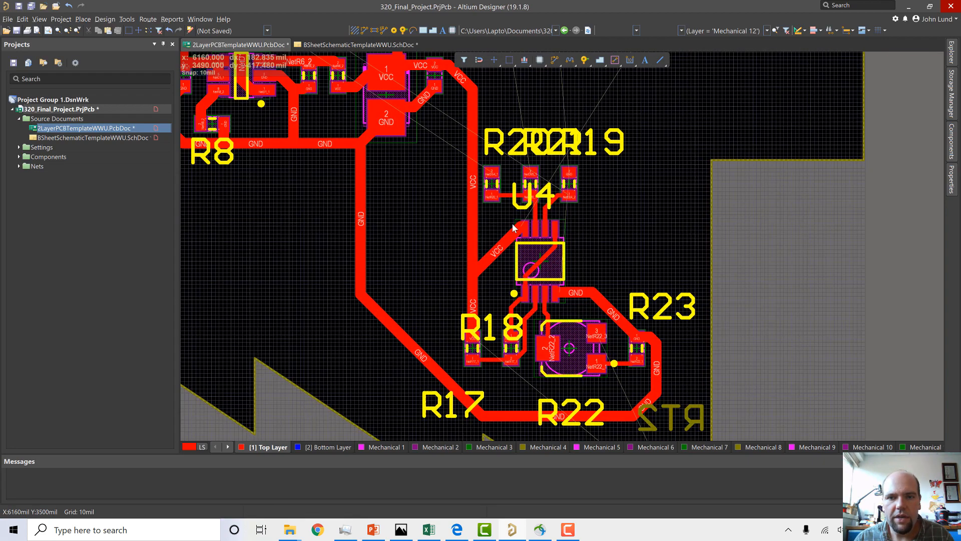
ctrl+scroll(512, 223, up, 2)
ctrl+scroll(510, 222, down, 3)
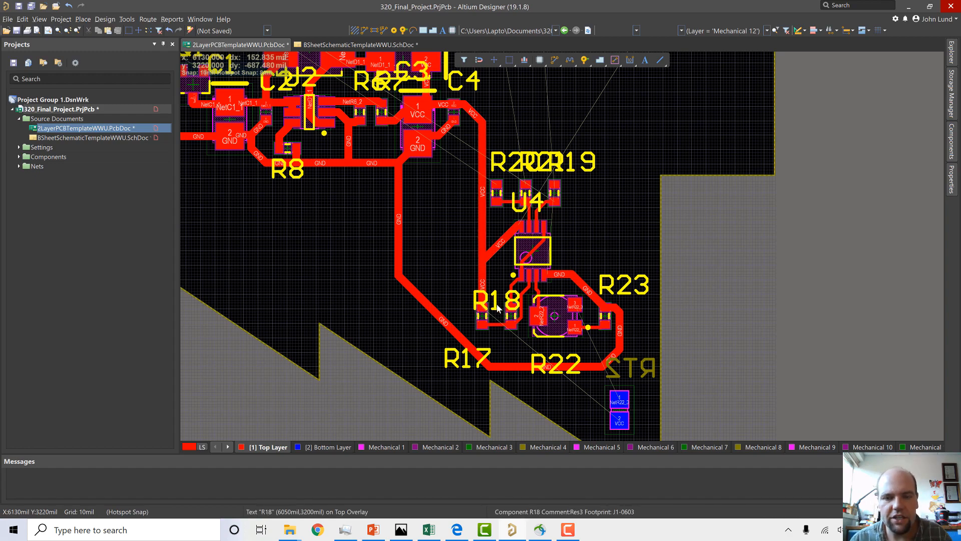
ctrl+scroll(333, 247, down, 4)
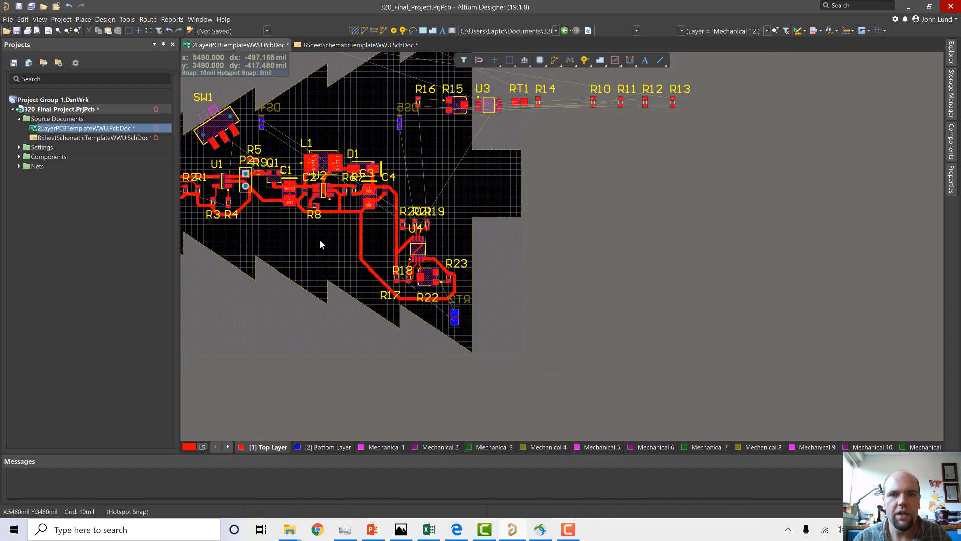
ctrl+scroll(320, 244, up, 1)
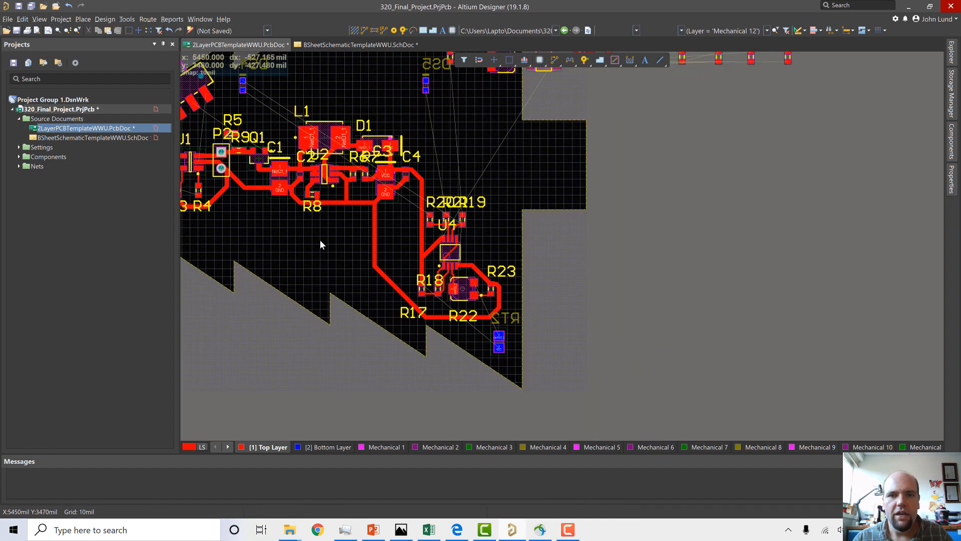
Find all text objects with the same Designator string type as the R17 label using Find Similar Objects.
click(405, 318)
right_click(407, 313)
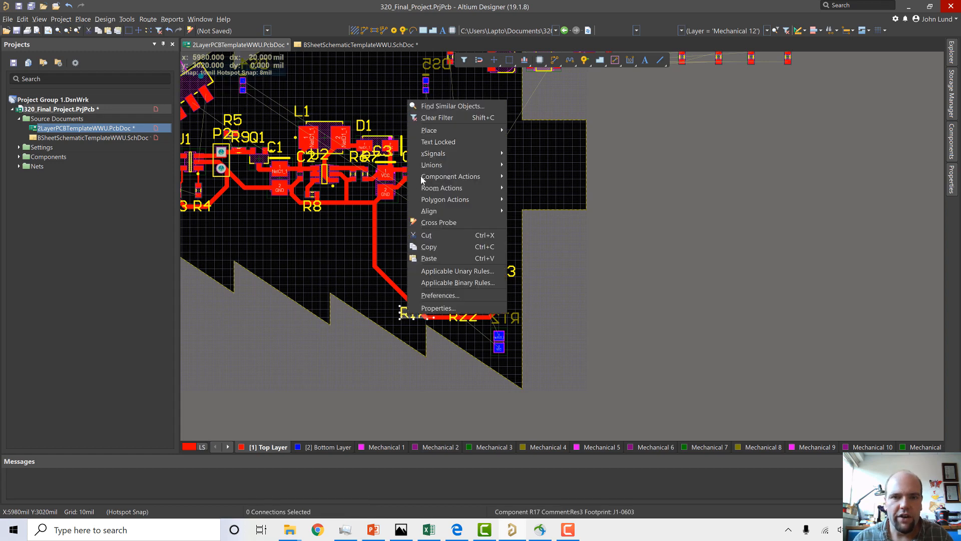
click(451, 104)
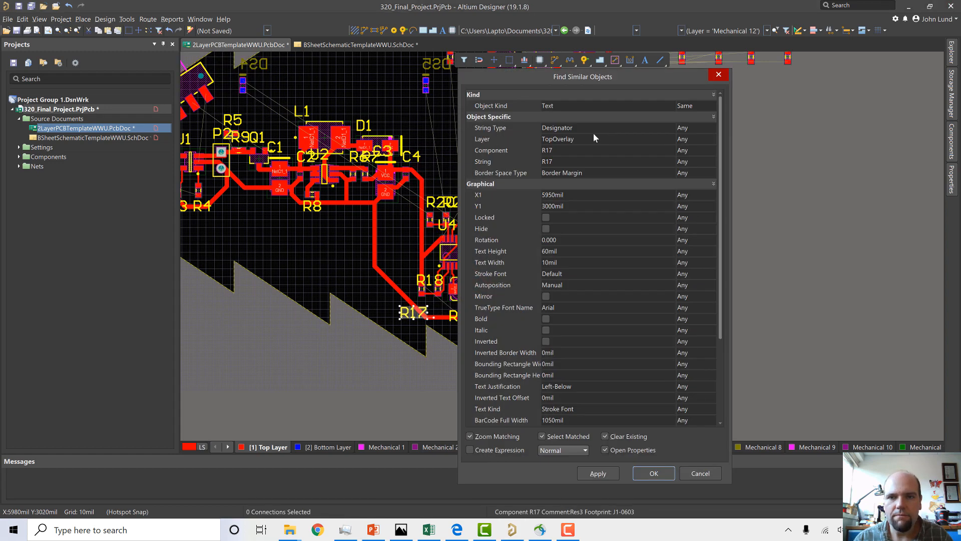
click(702, 126)
click(702, 127)
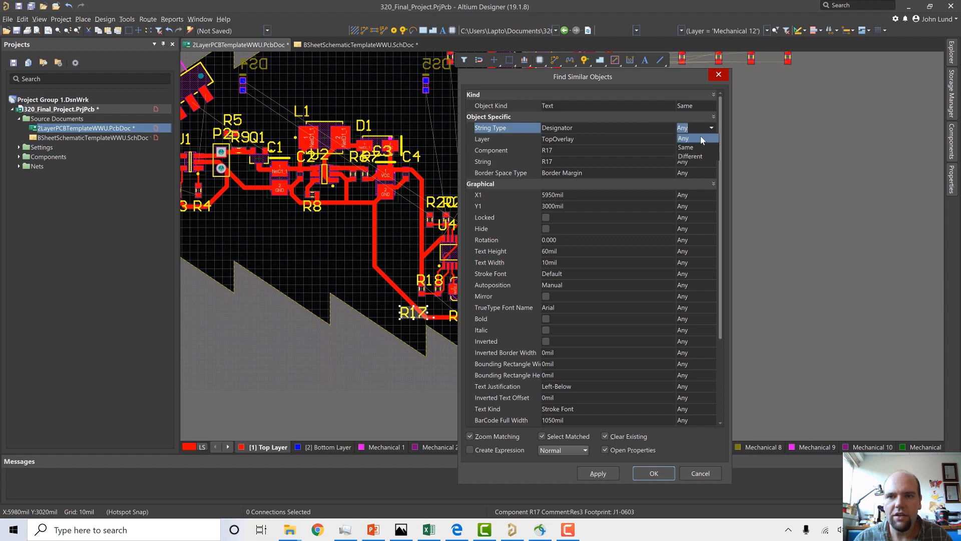
click(693, 147)
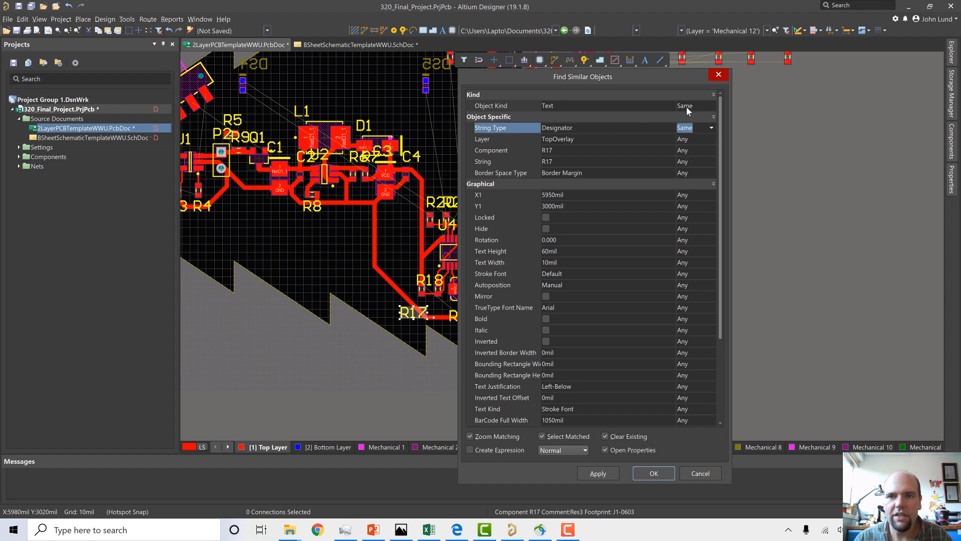
click(597, 473)
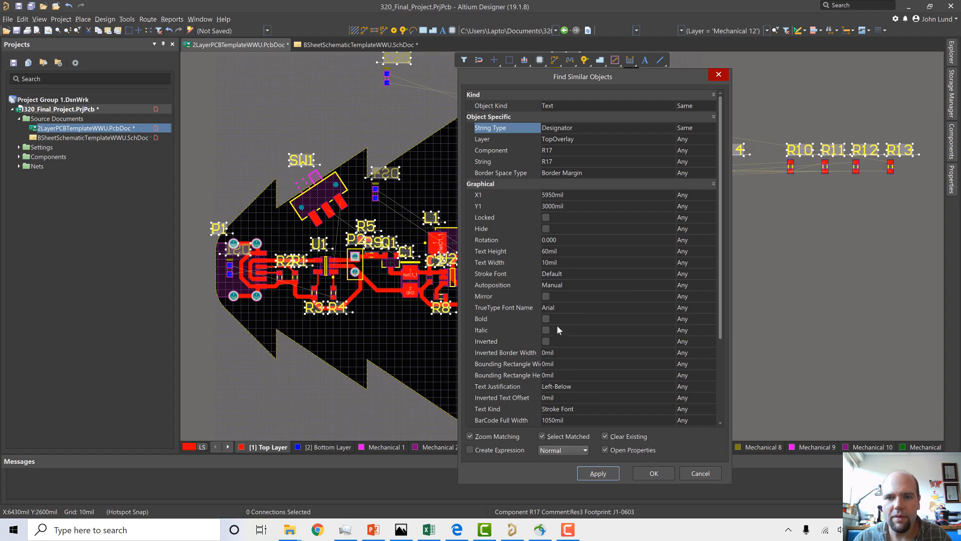
Try to resize the matched designators to 30 mil text height and 6 mil text width within Find Similar Objects.
click(554, 252)
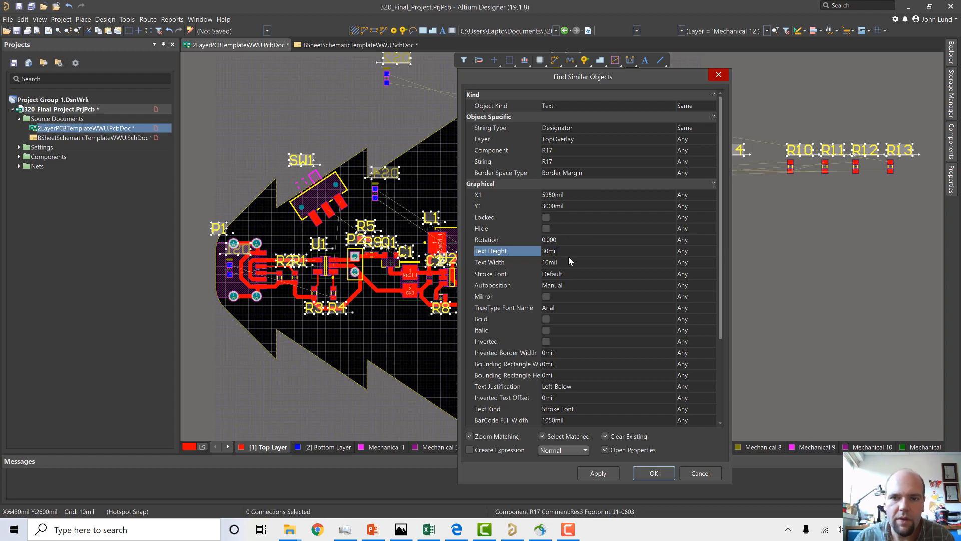
click(563, 260)
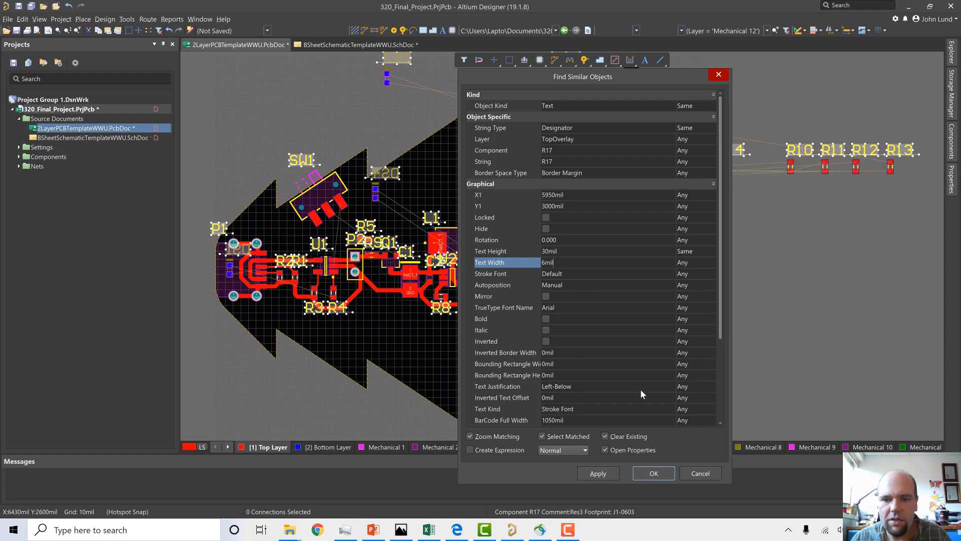
click(611, 473)
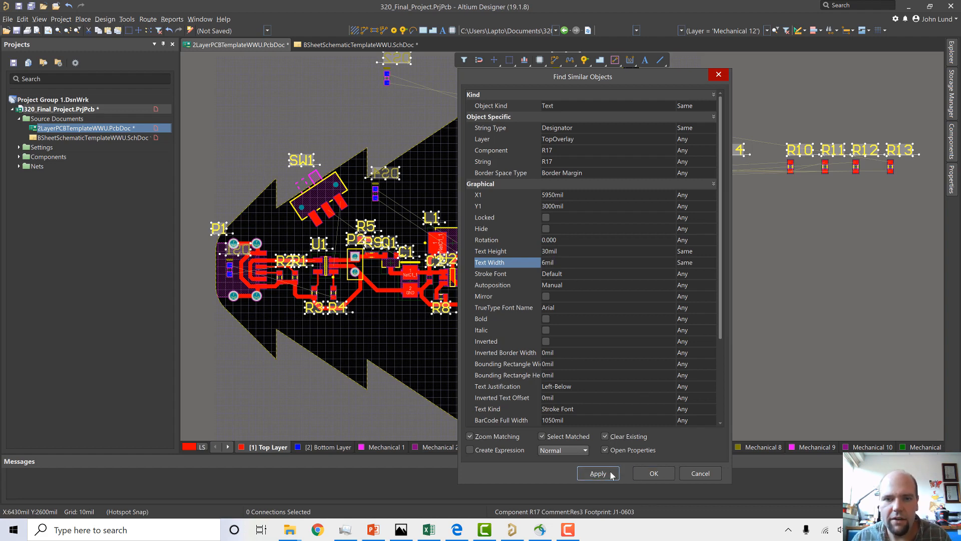
click(652, 475)
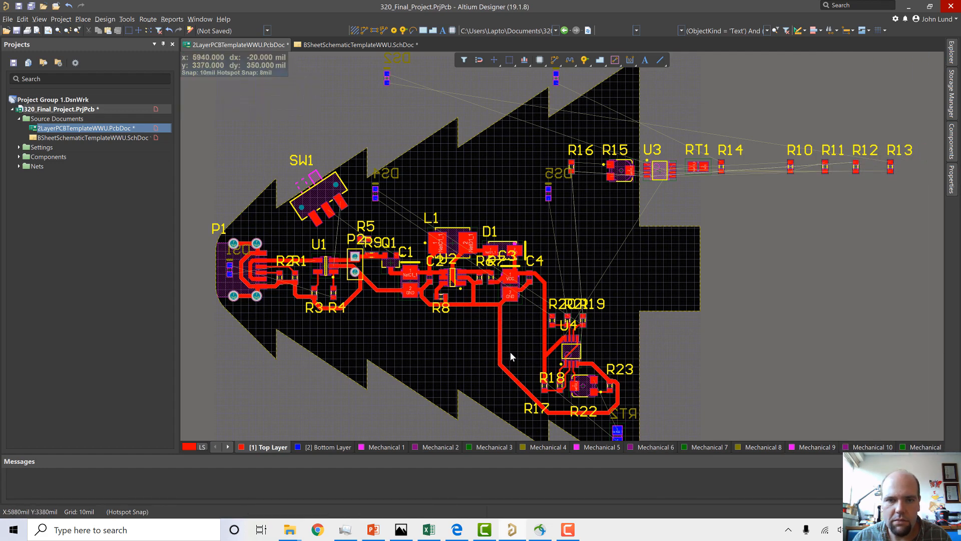
Select every designator on the board with Find Similar Objects from the R16 label, matching String Type as Same.
click(581, 152)
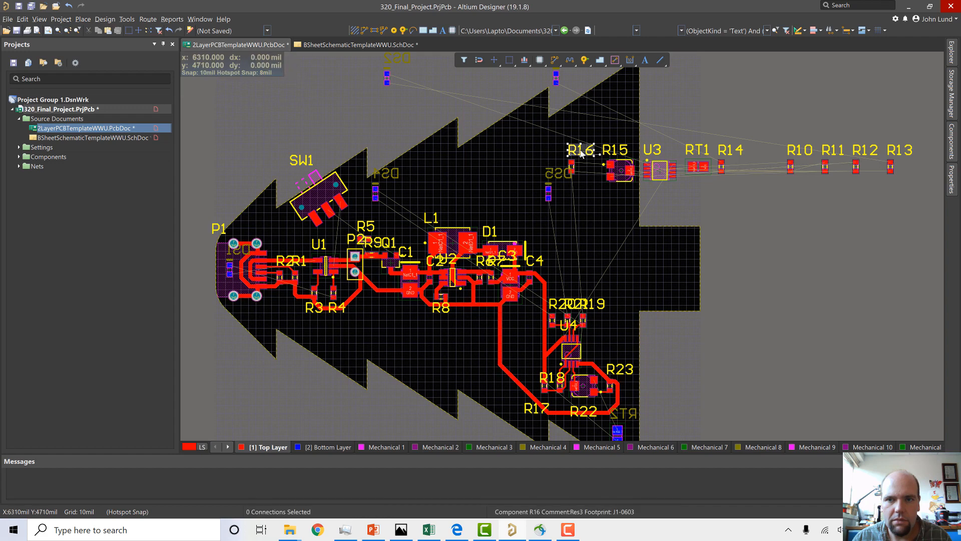
right_click(580, 152)
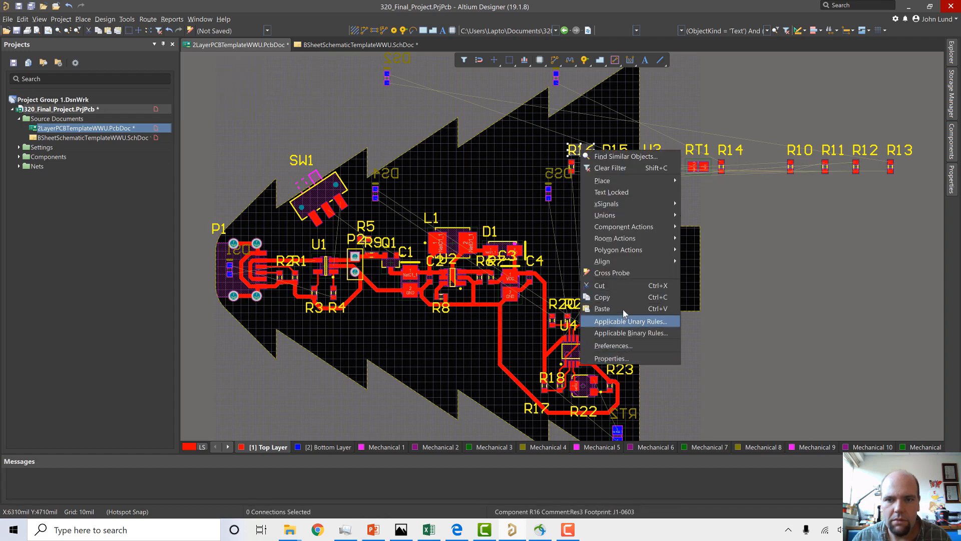
click(612, 157)
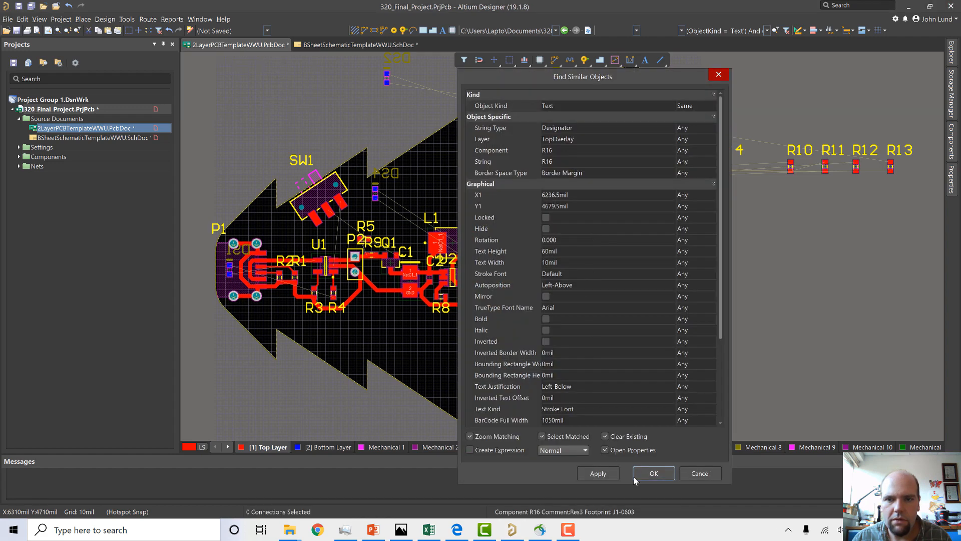
click(695, 129)
click(712, 128)
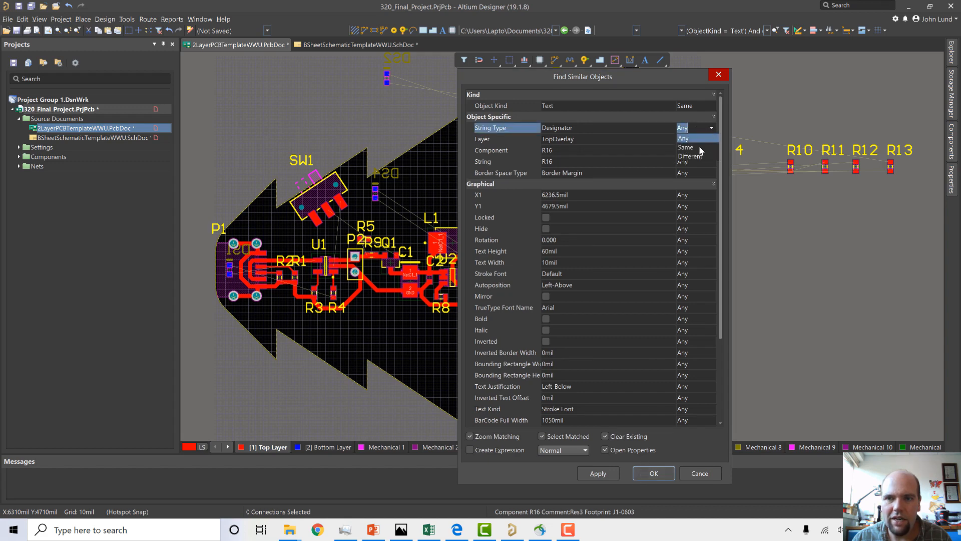
click(704, 106)
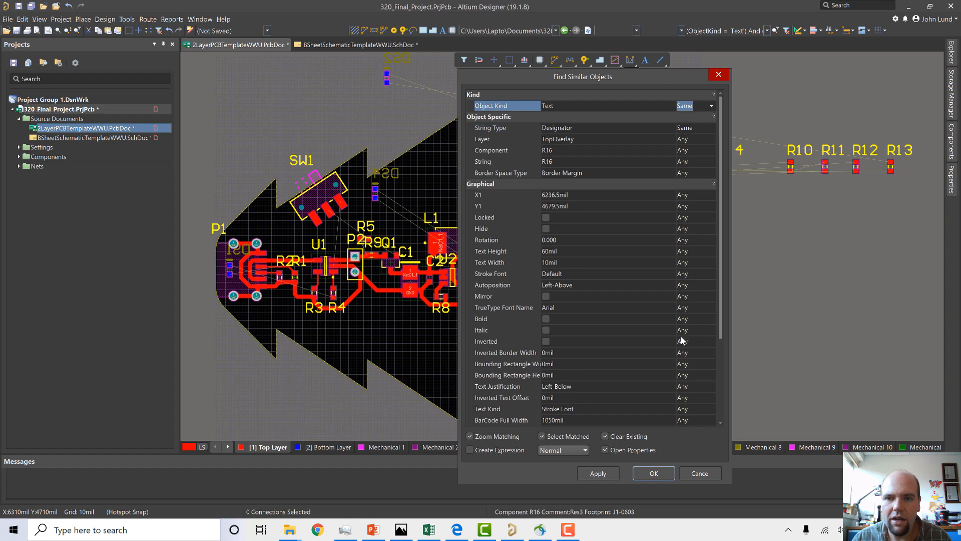
click(617, 475)
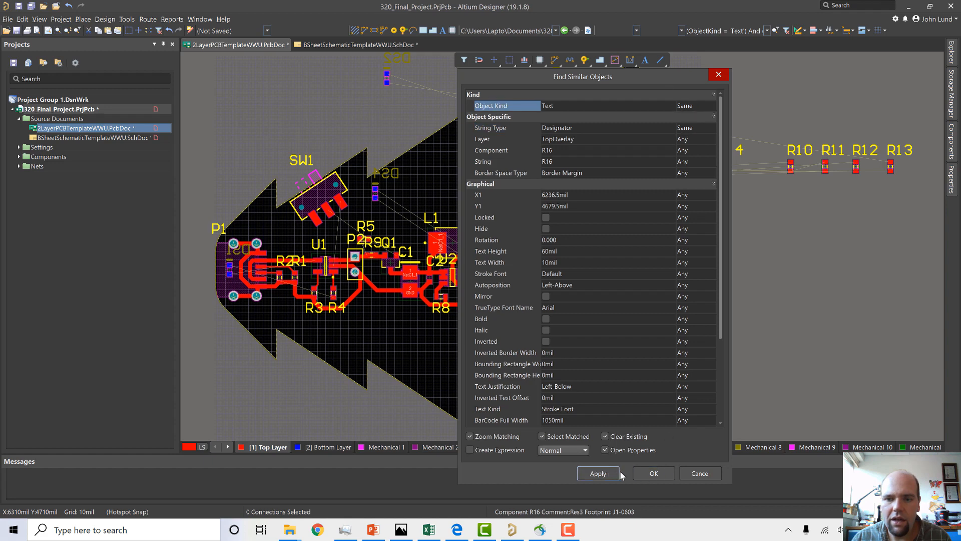
click(654, 476)
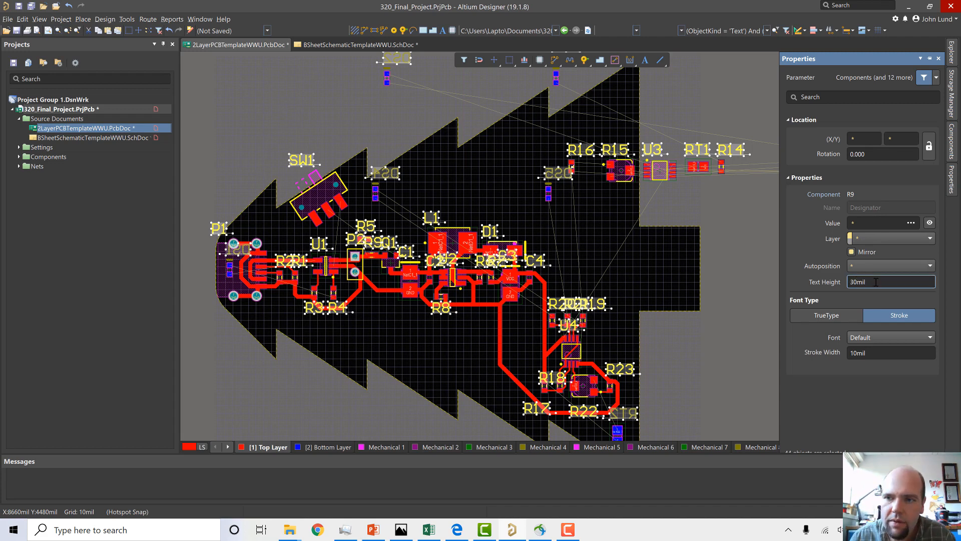
Set the selected designators' text height to 30 mil and stroke width to 6 mil.
click(873, 353)
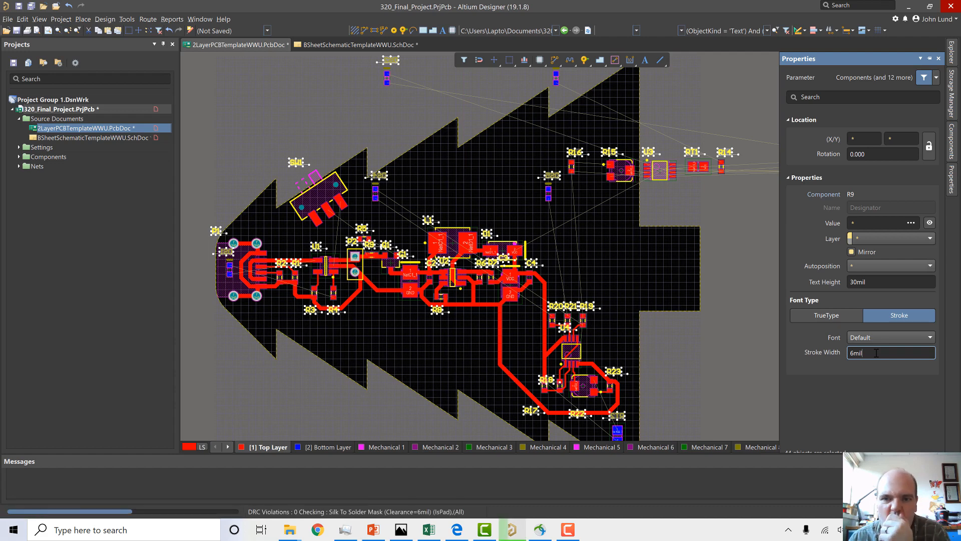
key(Return)
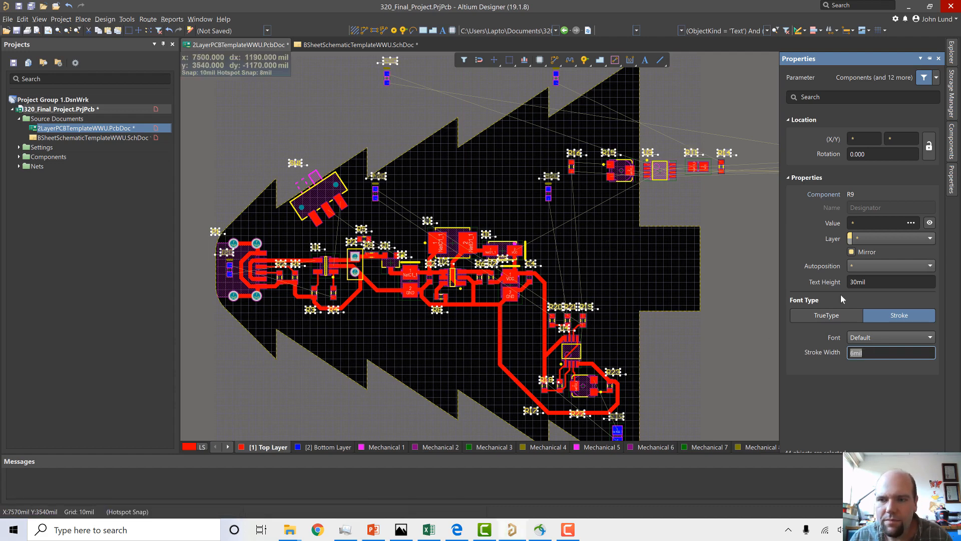
Set the selected designators' text height to 40 mil and stroke width to 8 mil, and clear the selection.
click(871, 283)
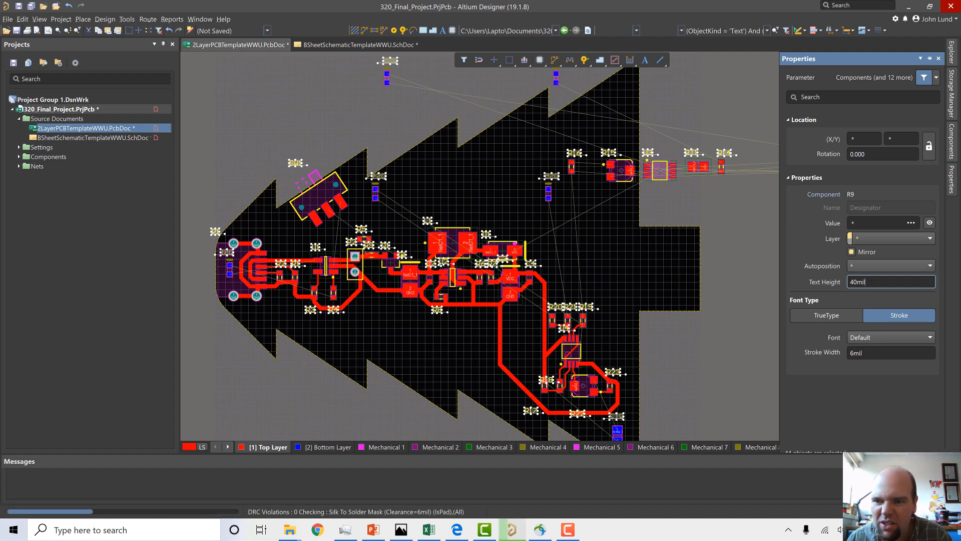
key(Return)
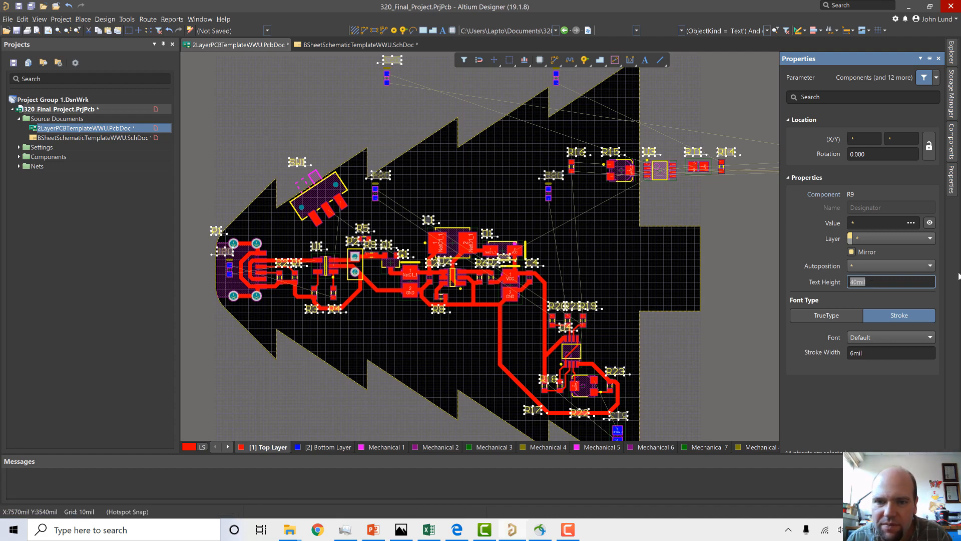
click(886, 354)
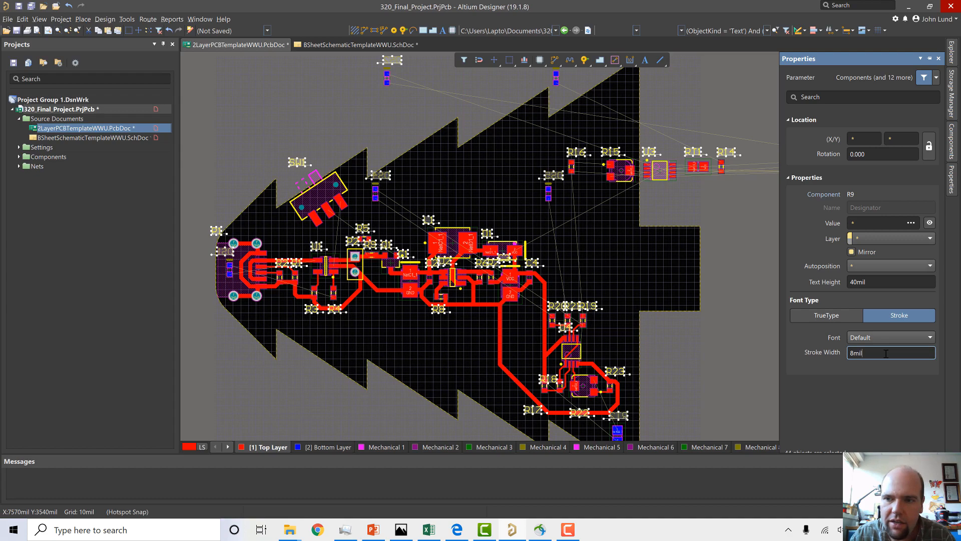
key(Return)
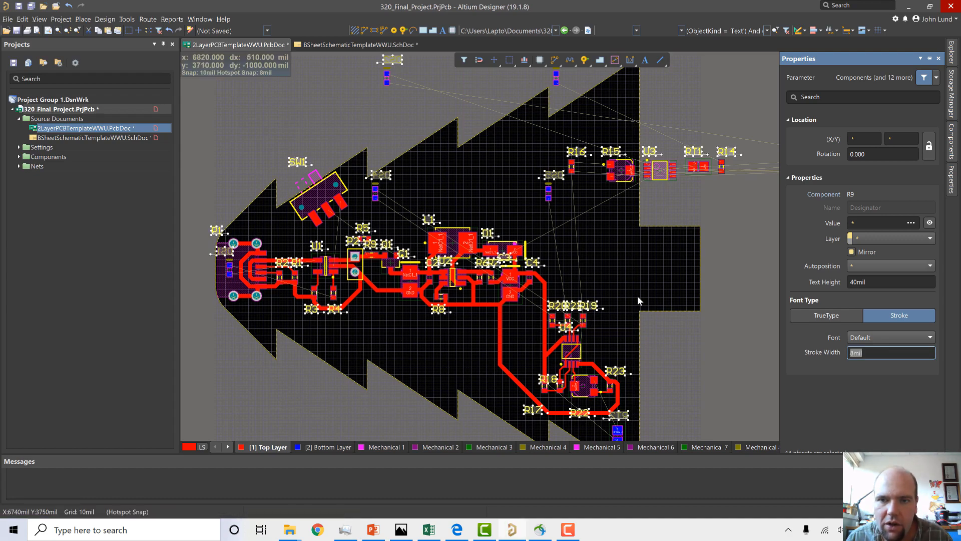
click(646, 292)
ctrl+scroll(610, 329, up, 1)
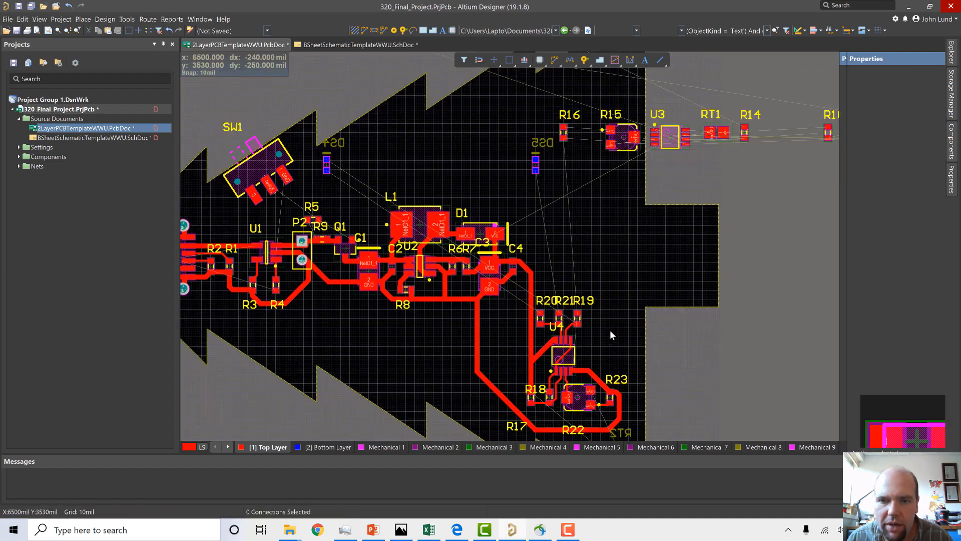
Rotate the R17 and R18 designators 90 degrees and place each one directly below its resistor.
scroll(507, 373, down, 2)
ctrl+scroll(507, 374, up, 3)
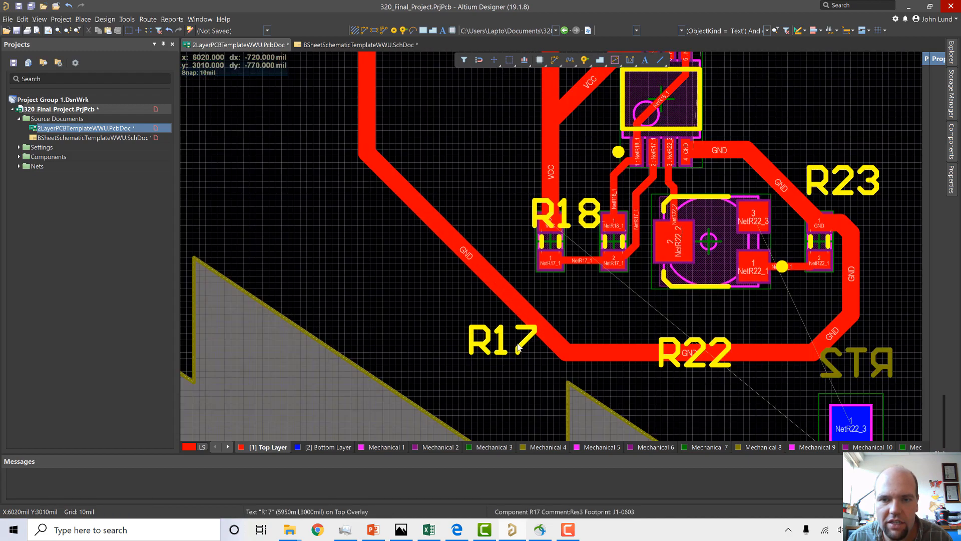
ctrl+scroll(519, 348, up, 1)
mouse_move(460, 352)
mouse_down()
mouse_move(551, 335)
mouse_move(581, 353)
mouse_up()
key(space)
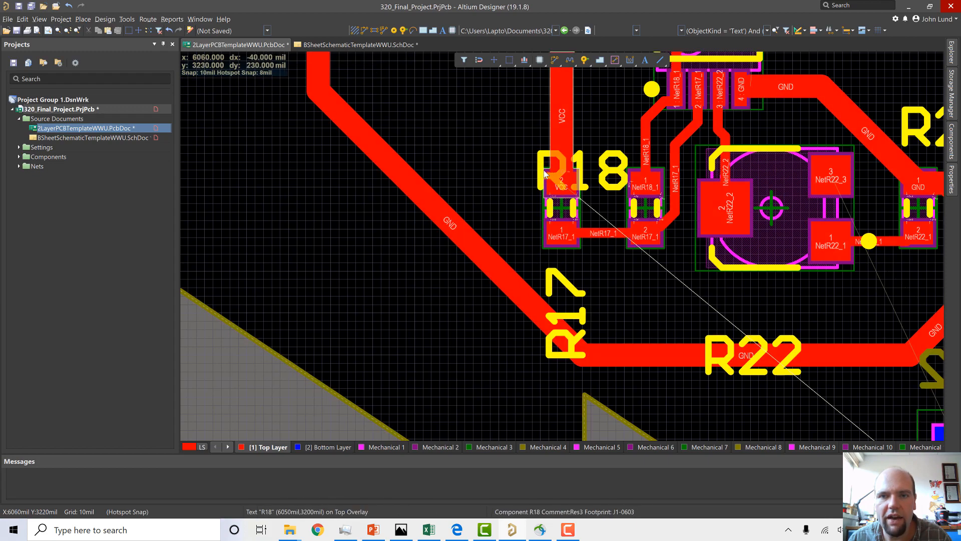
click(542, 172)
drag(536, 166, 666, 353)
key(space)
Rotate the R22 and R23 designators 90 degrees and place them vertically below their components.
right_drag(714, 399, 613, 372)
drag(626, 329, 692, 351)
click(657, 319)
key(space)
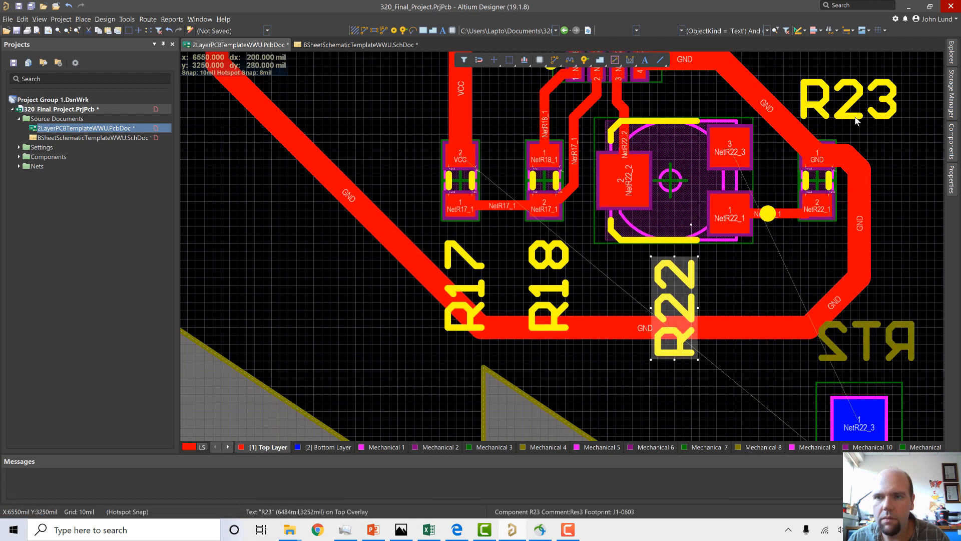
drag(899, 136, 833, 349)
key(space)
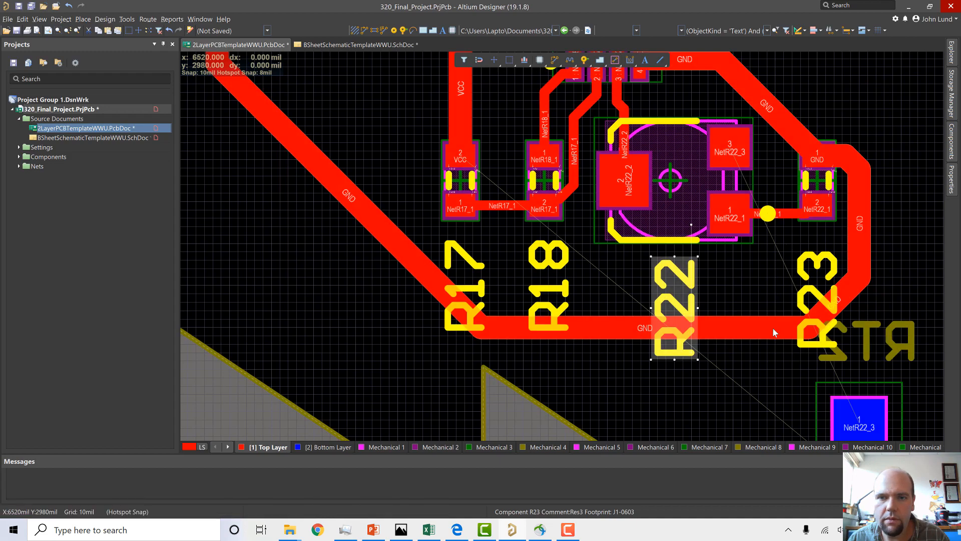
Move the U4 designator inside the LM358's silkscreen outline.
scroll(773, 328, up, 5)
click(552, 136)
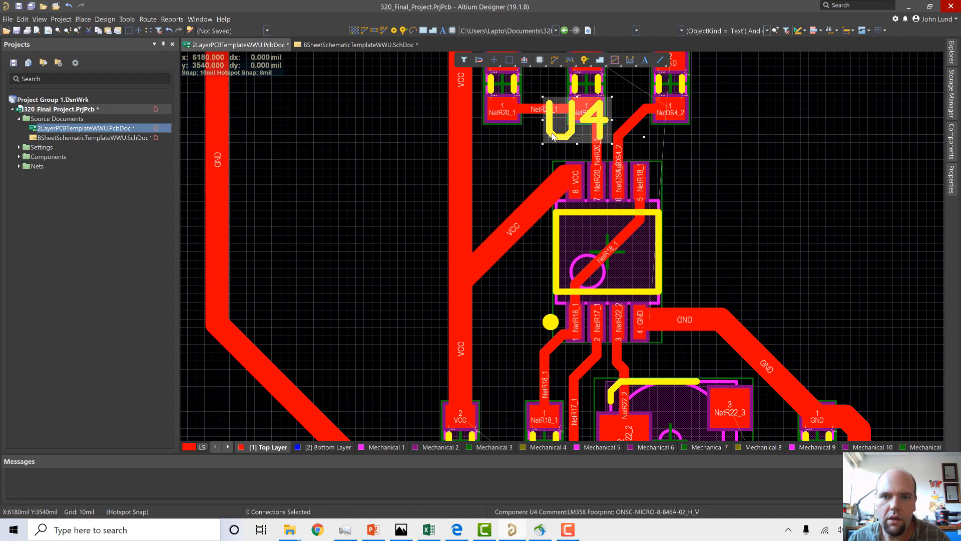
drag(537, 157, 586, 265)
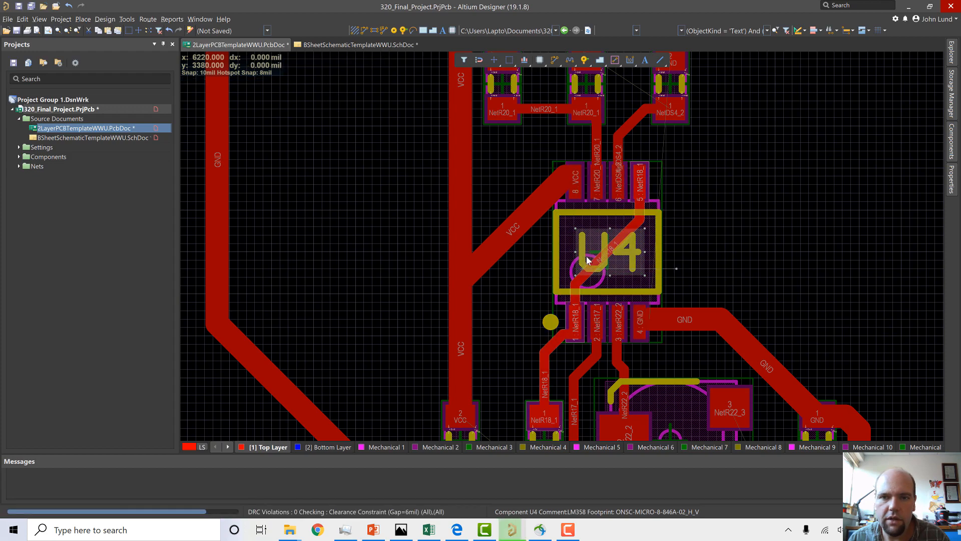
Rotate the R20, R21 and R19 designators 90 degrees and line them up directly above their resistors.
scroll(586, 258, up, 5)
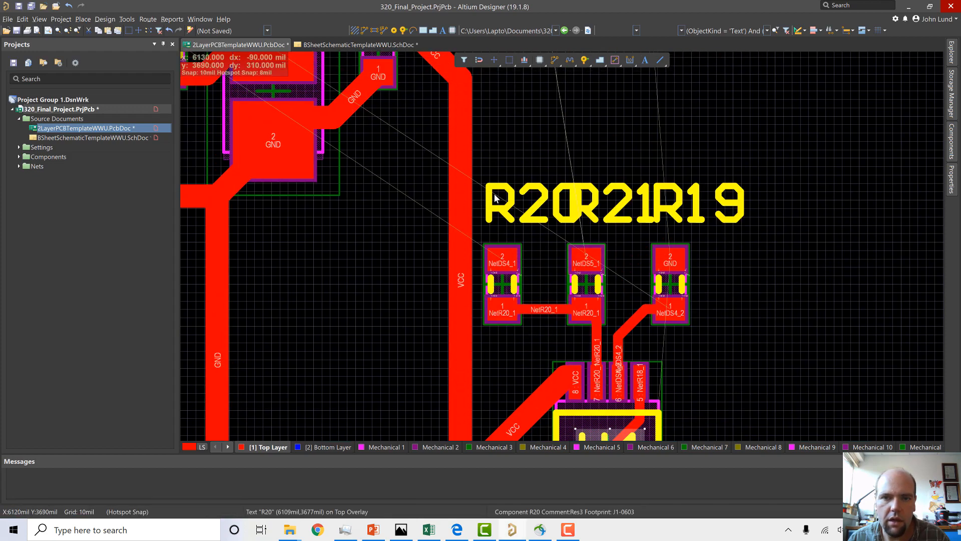
drag(495, 197, 520, 220)
key(space)
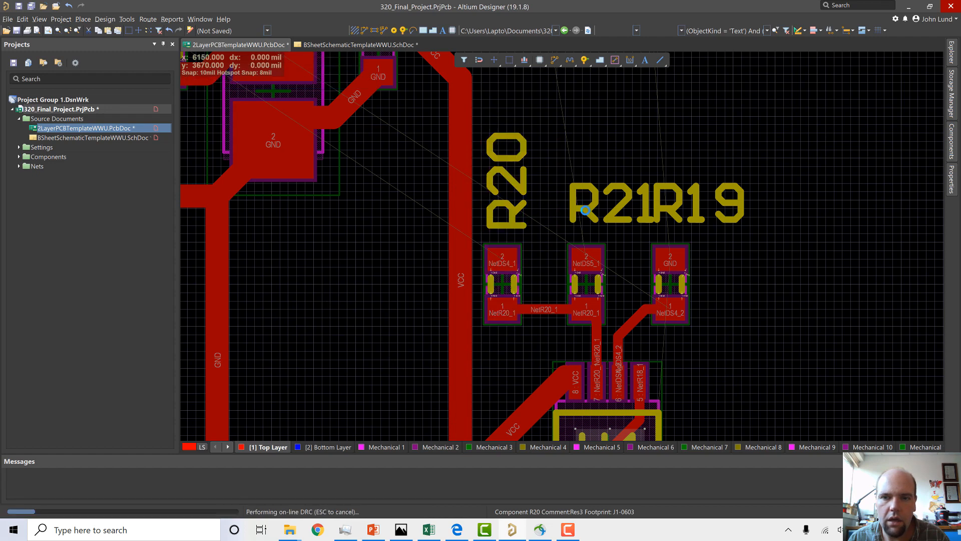
drag(585, 210, 603, 224)
key(space)
key(space)
drag(670, 209, 691, 226)
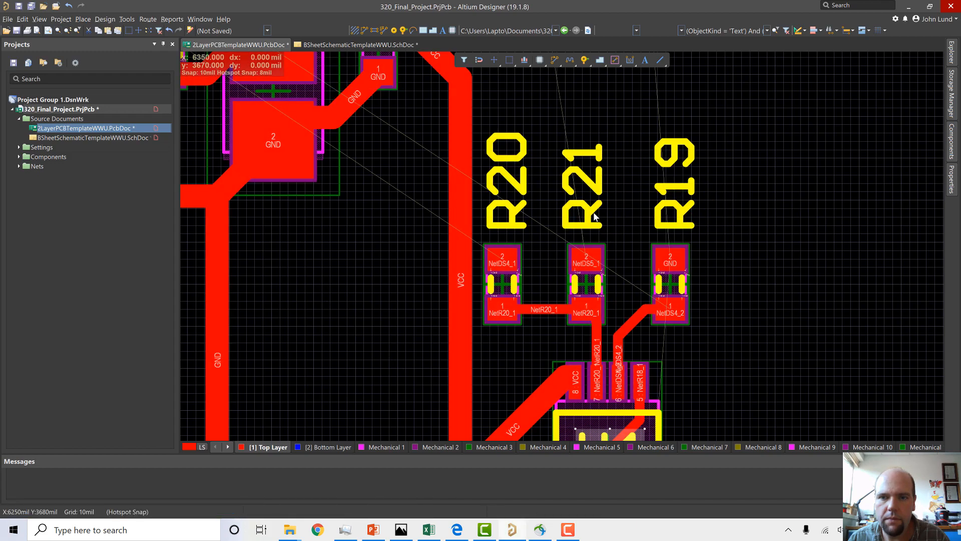
drag(588, 228, 611, 229)
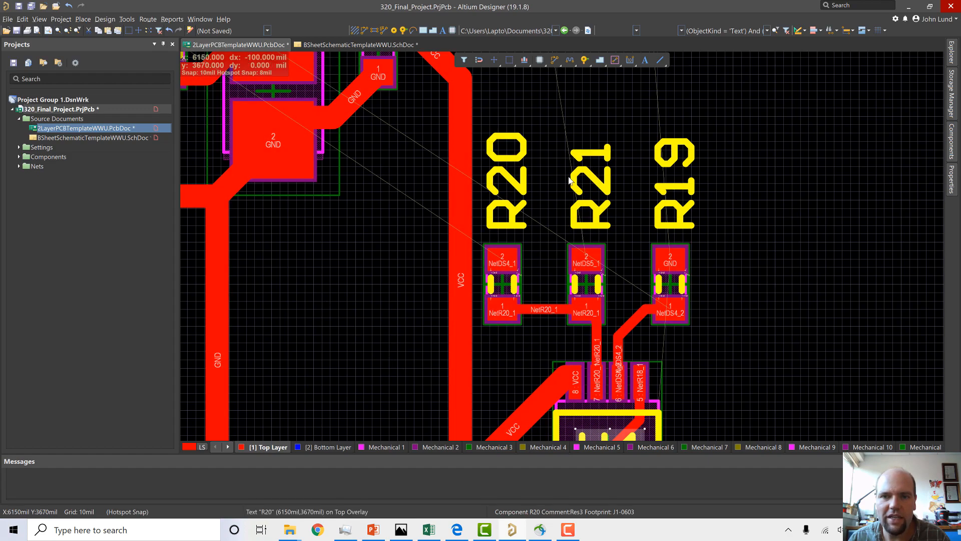
Examine the designator placement around U4 in the 3D view, and return to the 2D layout.
ctrl+scroll(604, 190, down, 6)
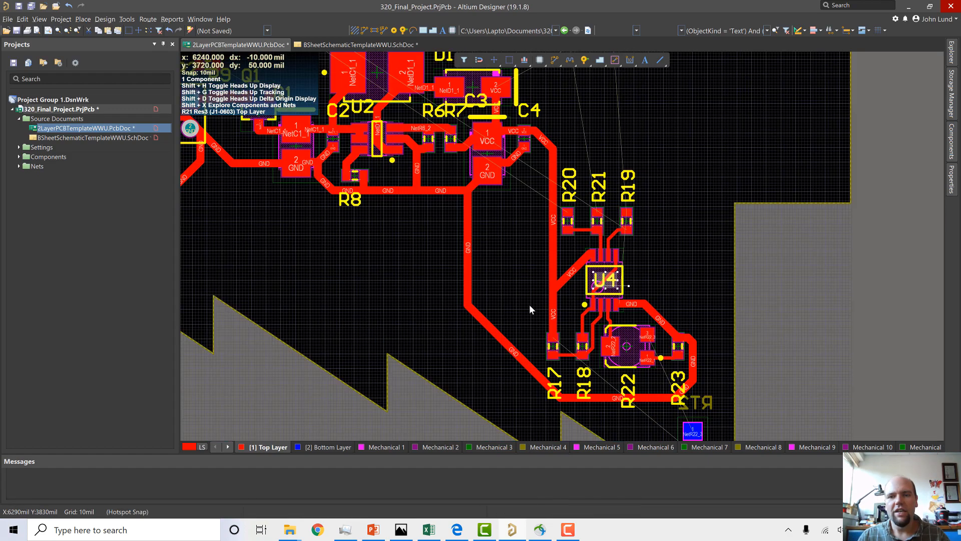
ctrl+scroll(604, 278, up, 2)
ctrl+scroll(691, 264, down, 1)
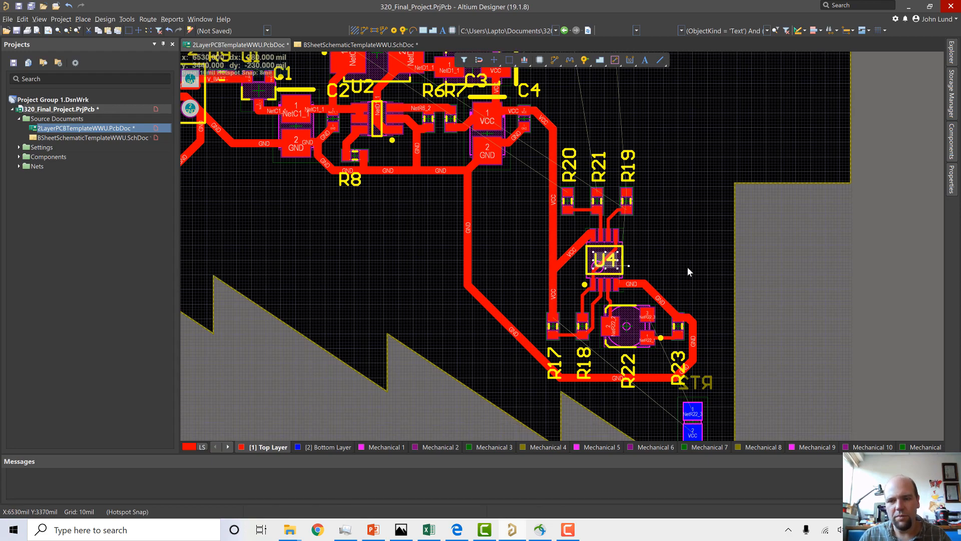
key(shift)
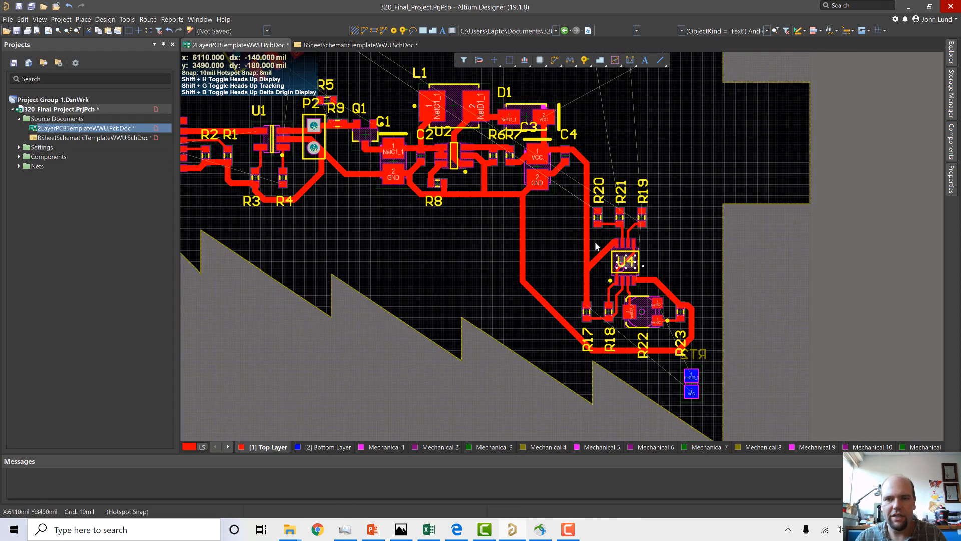
key(3)
shift+right_drag(596, 246, 537, 390)
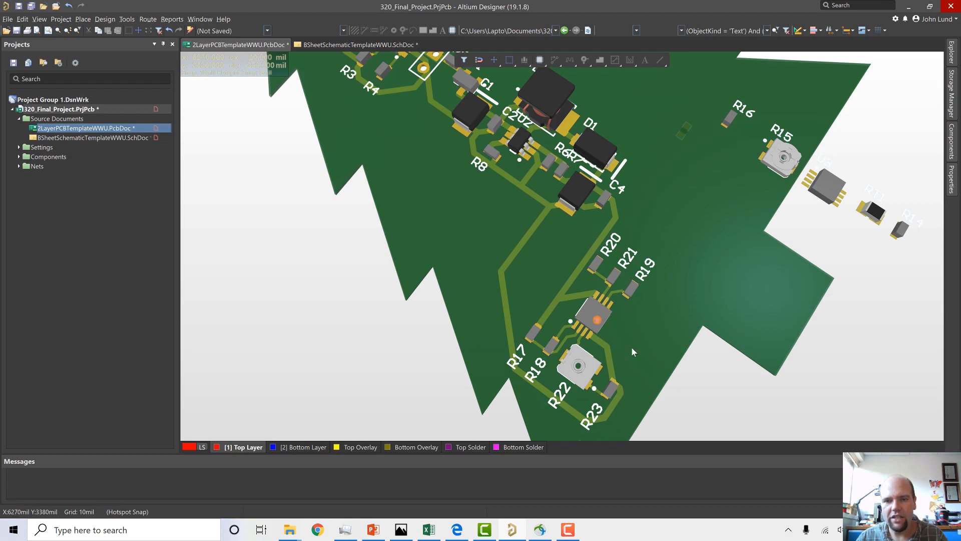
key(2)
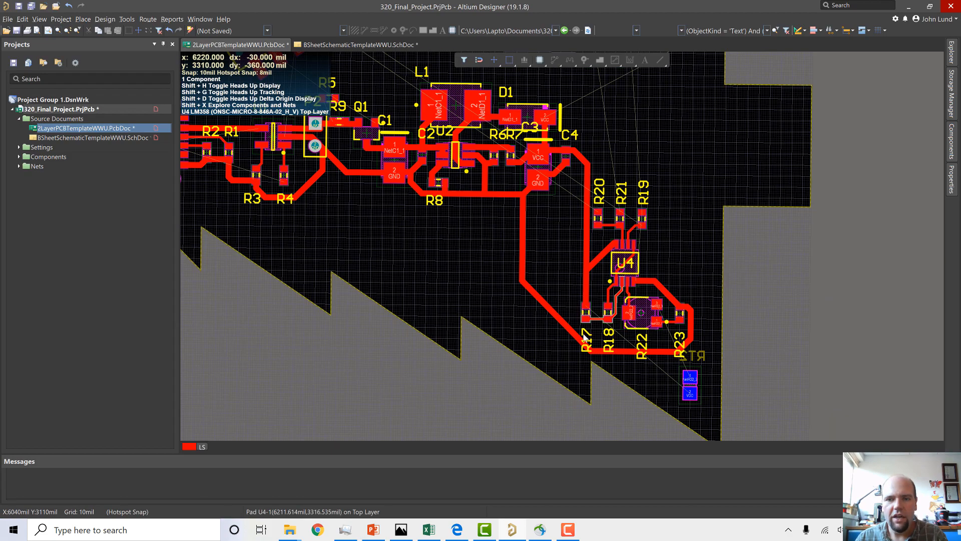
Move the U4 designator out of the chip outline to vertical text beside its right edge, and check it in 3D.
ctrl+scroll(628, 273, up, 1)
ctrl+scroll(628, 273, up, 1)
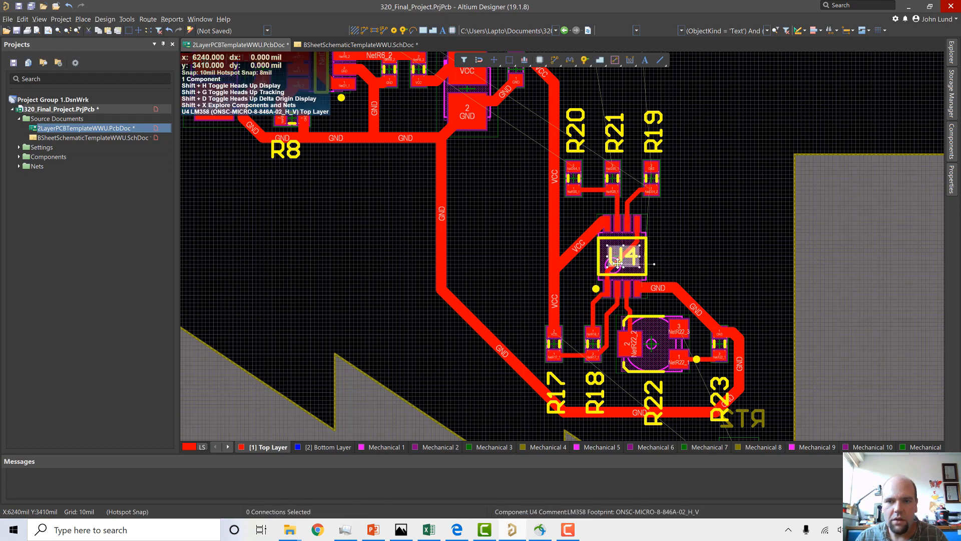
drag(620, 251, 672, 273)
key(3)
shift+right_drag(671, 281, 566, 397)
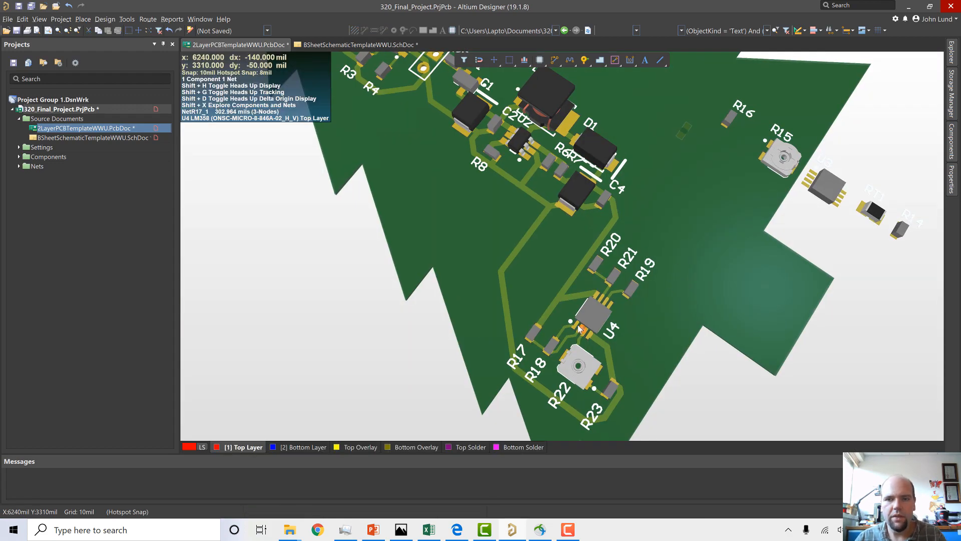
key(2)
ctrl+scroll(619, 293, down, 5)
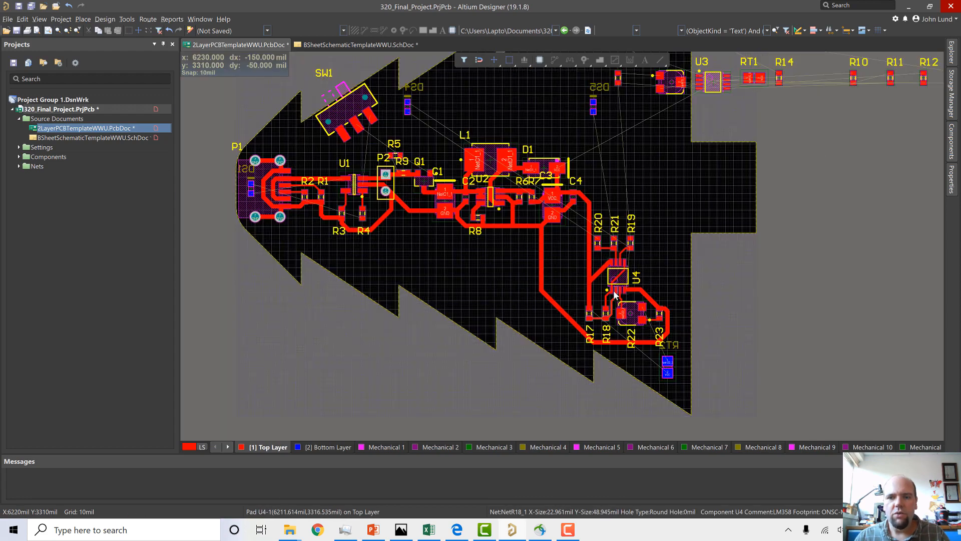